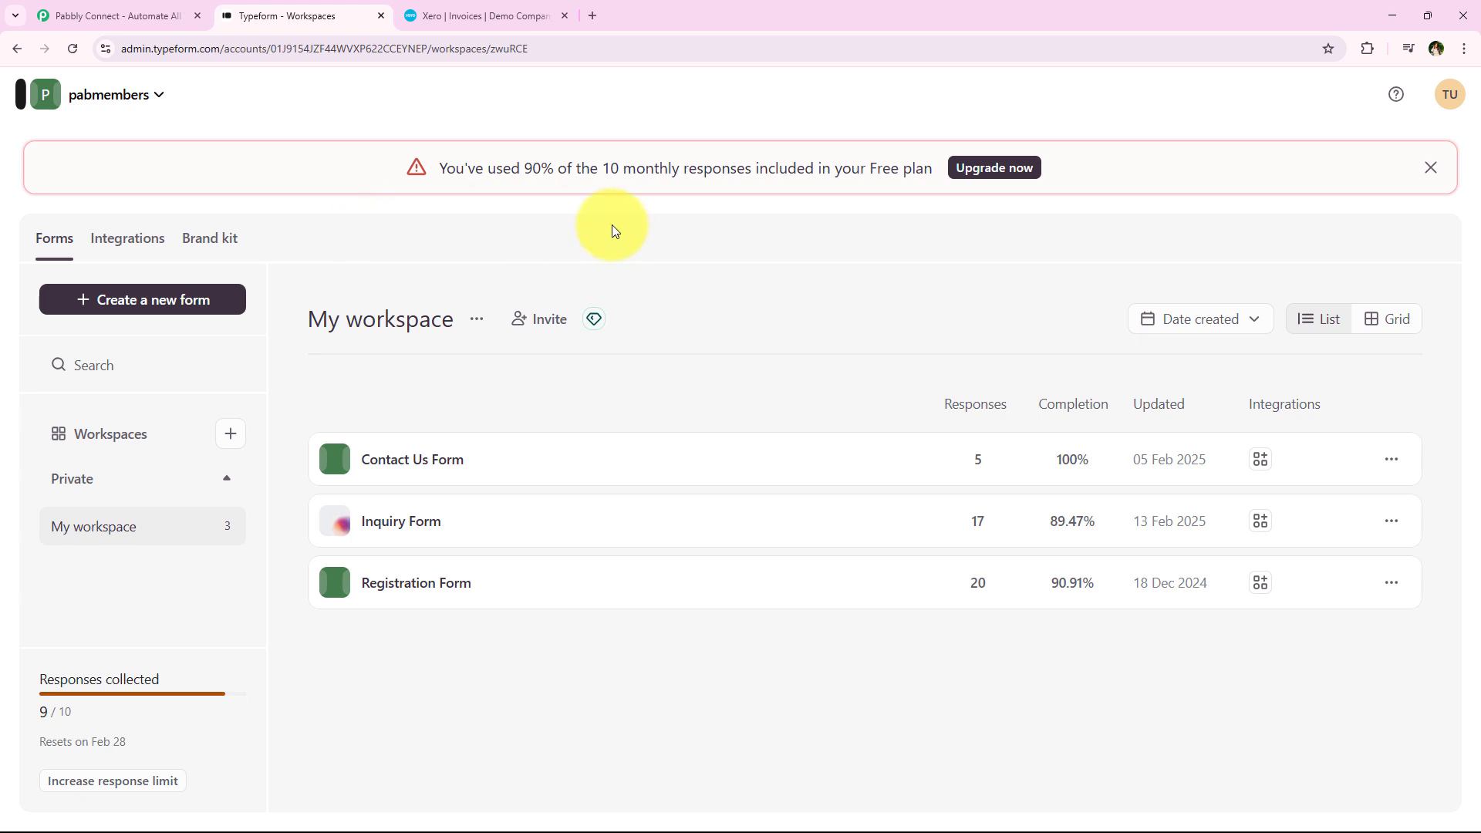
- Switch to the Pabbly Connect website and sign in to reach the overview of all Pabbly apps
{"action": "left_click", "coordinate": [131, 10]}
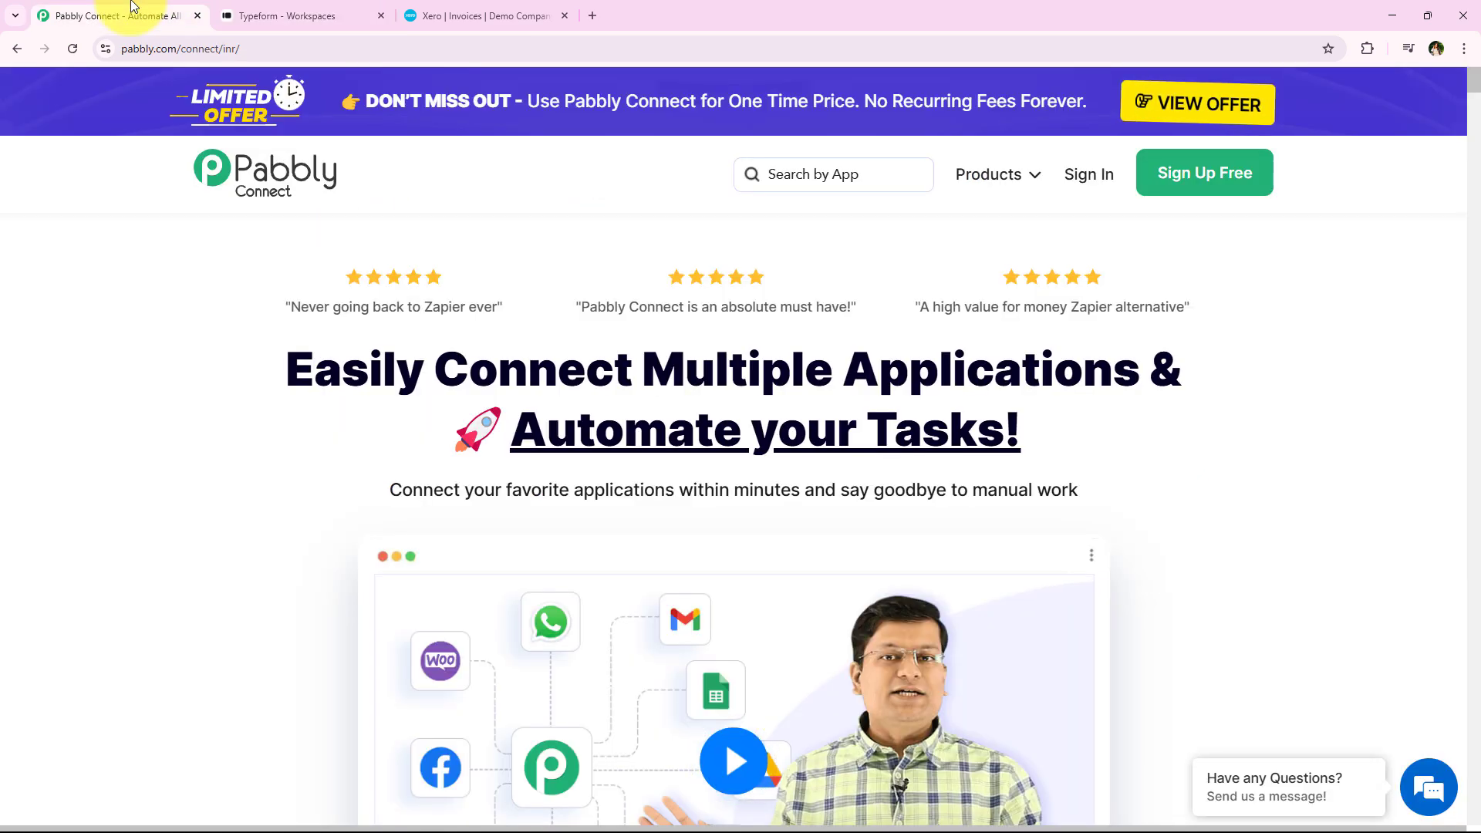
{"action": "left_click", "coordinate": [281, 44]}
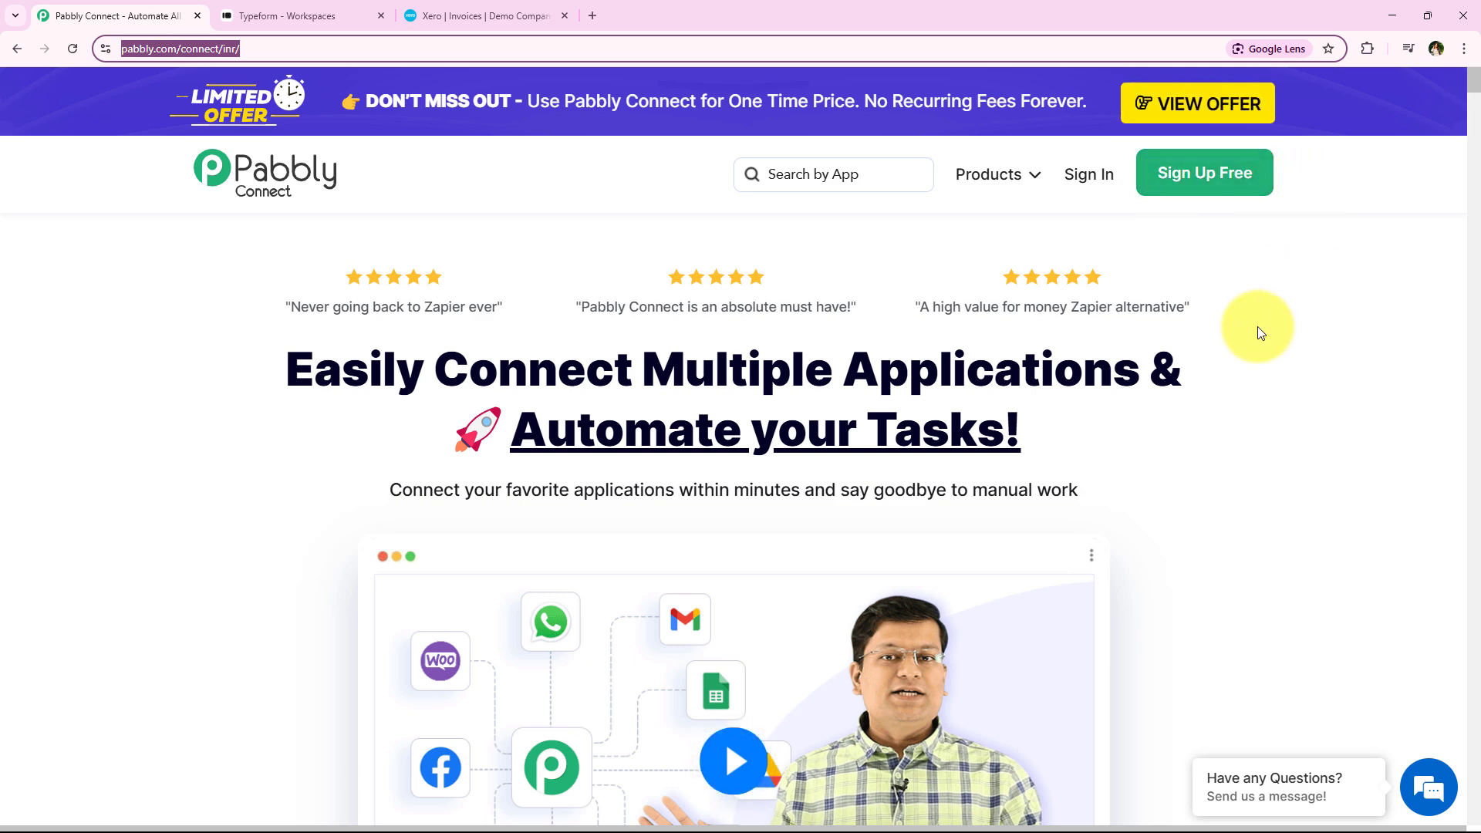
{"action": "left_click_drag", "start_coordinate": [277, 367], "coordinate": [1126, 423]}
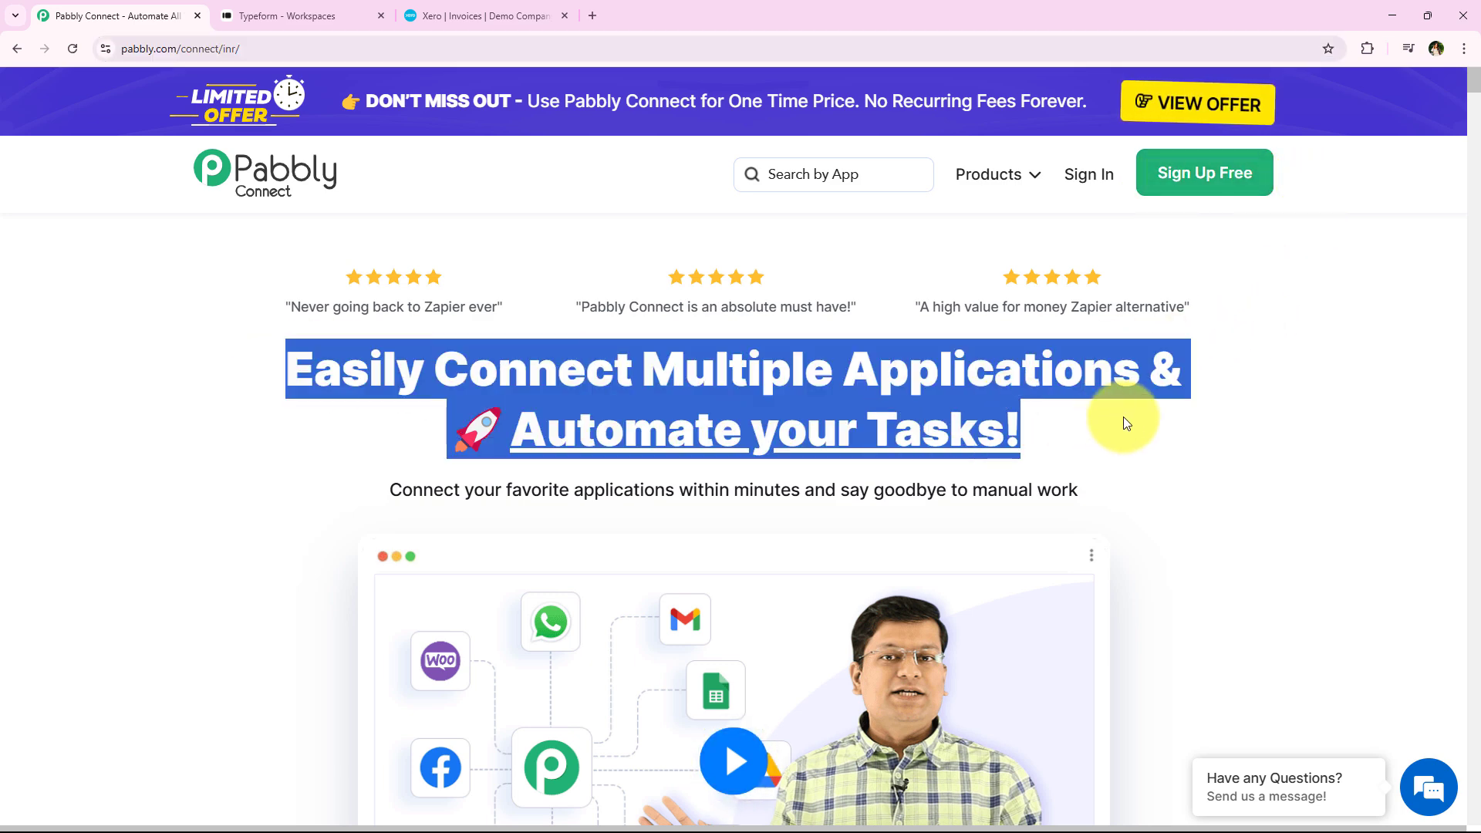
{"action": "left_click", "coordinate": [1124, 417]}
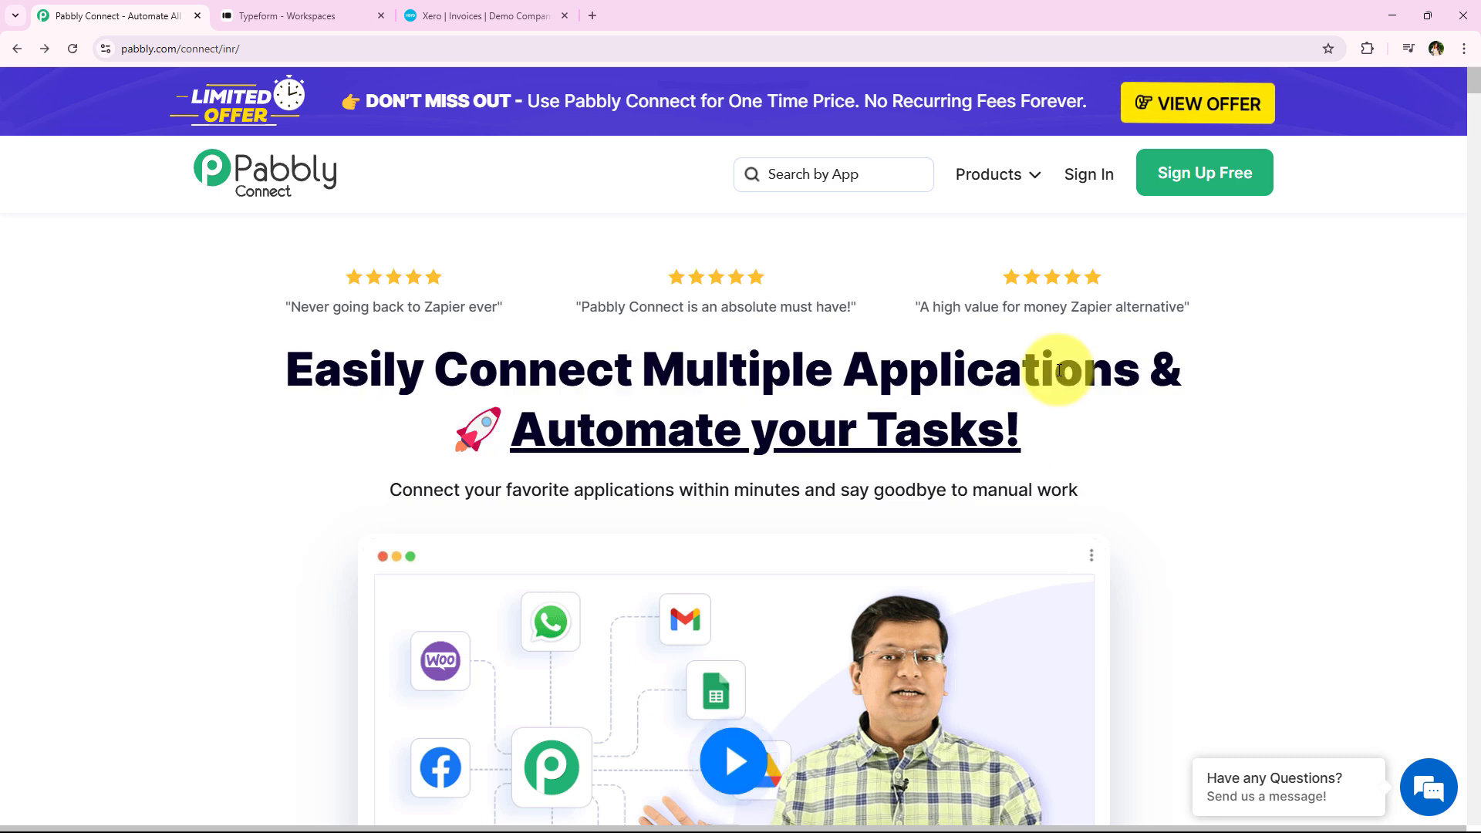
{"action": "left_click", "coordinate": [1104, 185]}
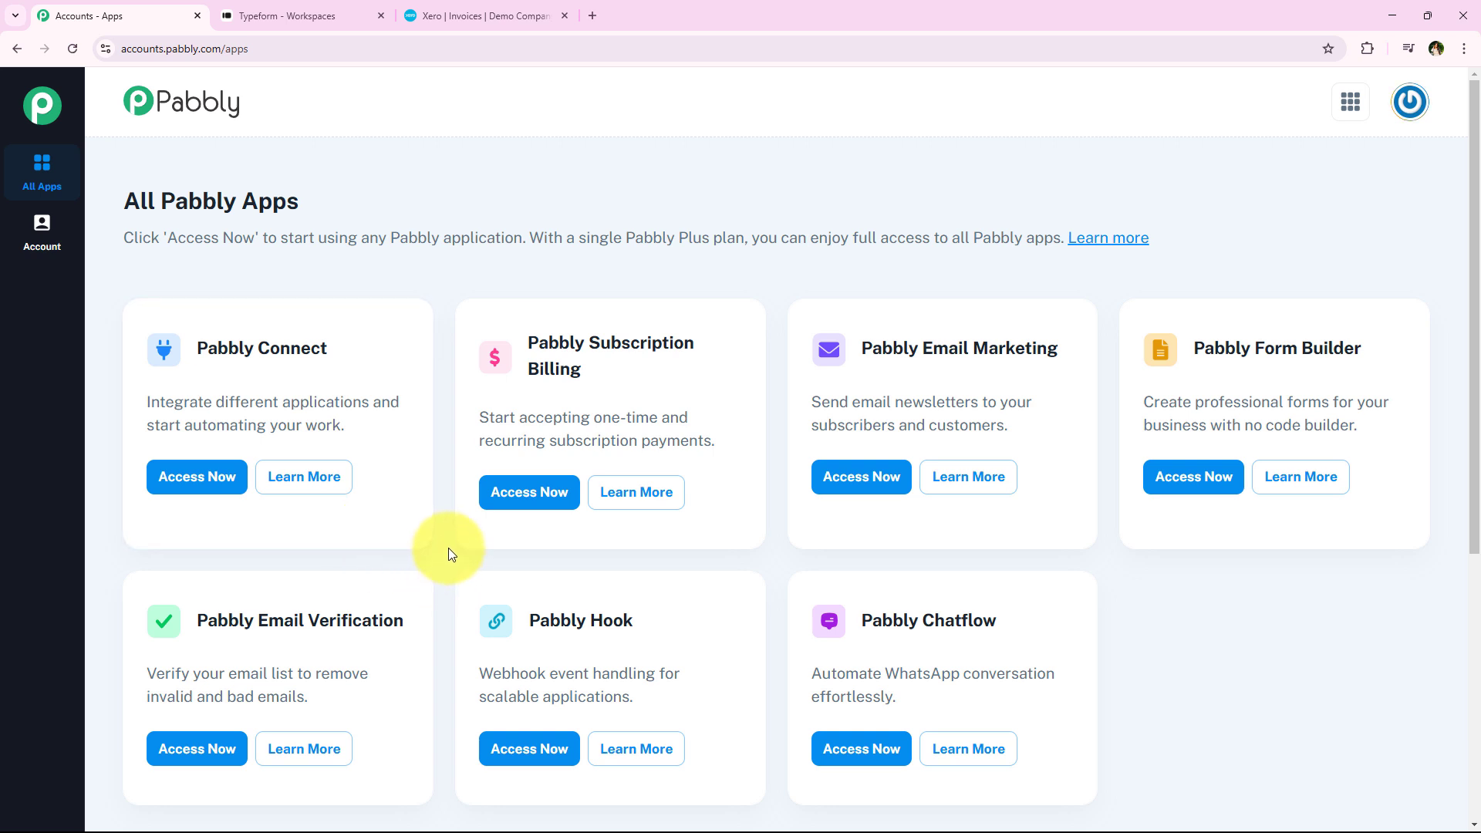
- Access Pabbly Connect from the list of all Pabbly apps
{"action": "left_click_drag", "start_coordinate": [120, 196], "coordinate": [304, 197]}
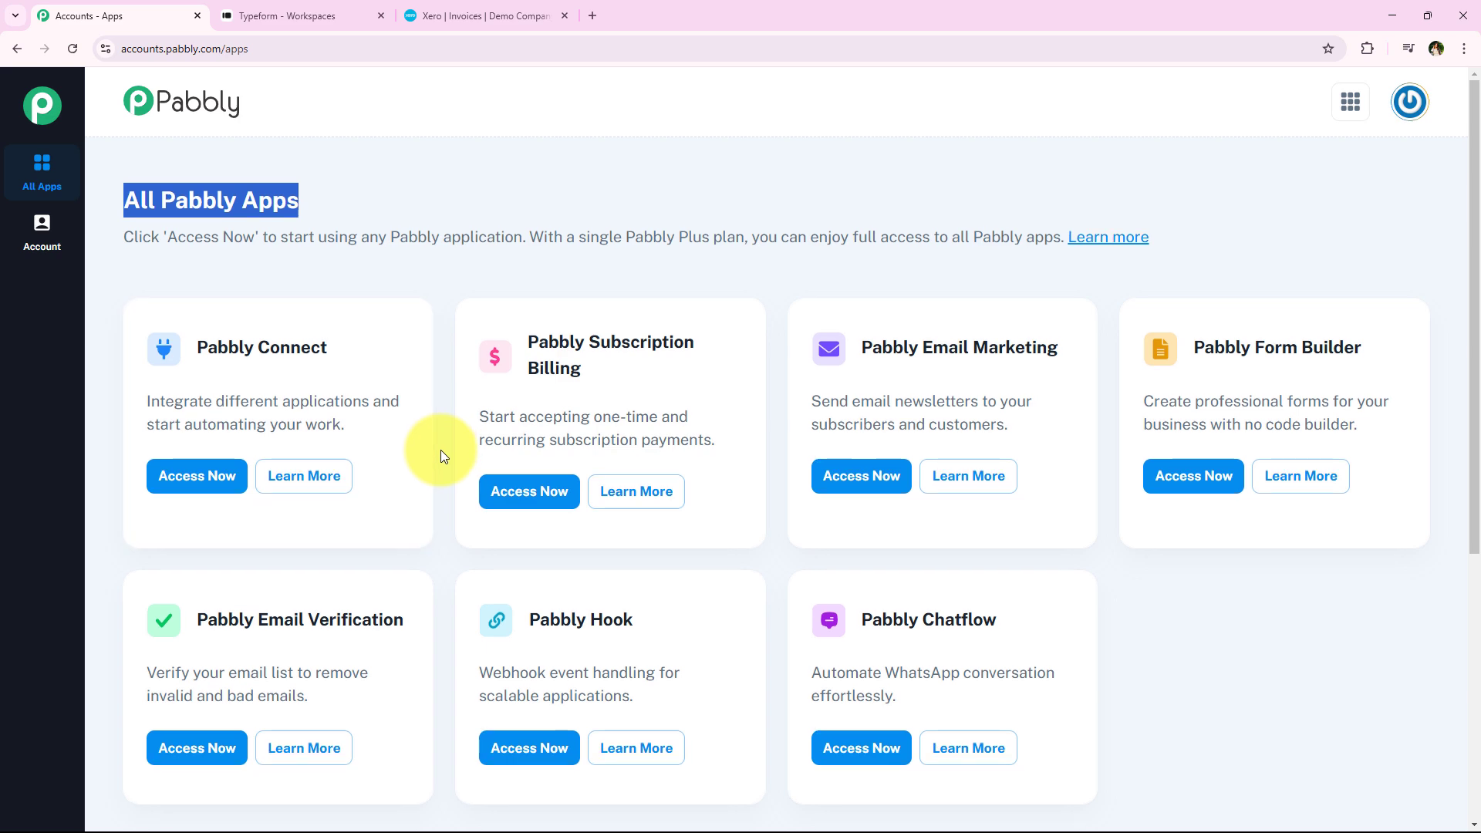
{"action": "scroll", "coordinate": [441, 463], "scroll_direction": "down", "scroll_amount": 2}
{"action": "scroll", "coordinate": [442, 489], "scroll_direction": "up", "scroll_amount": 2}
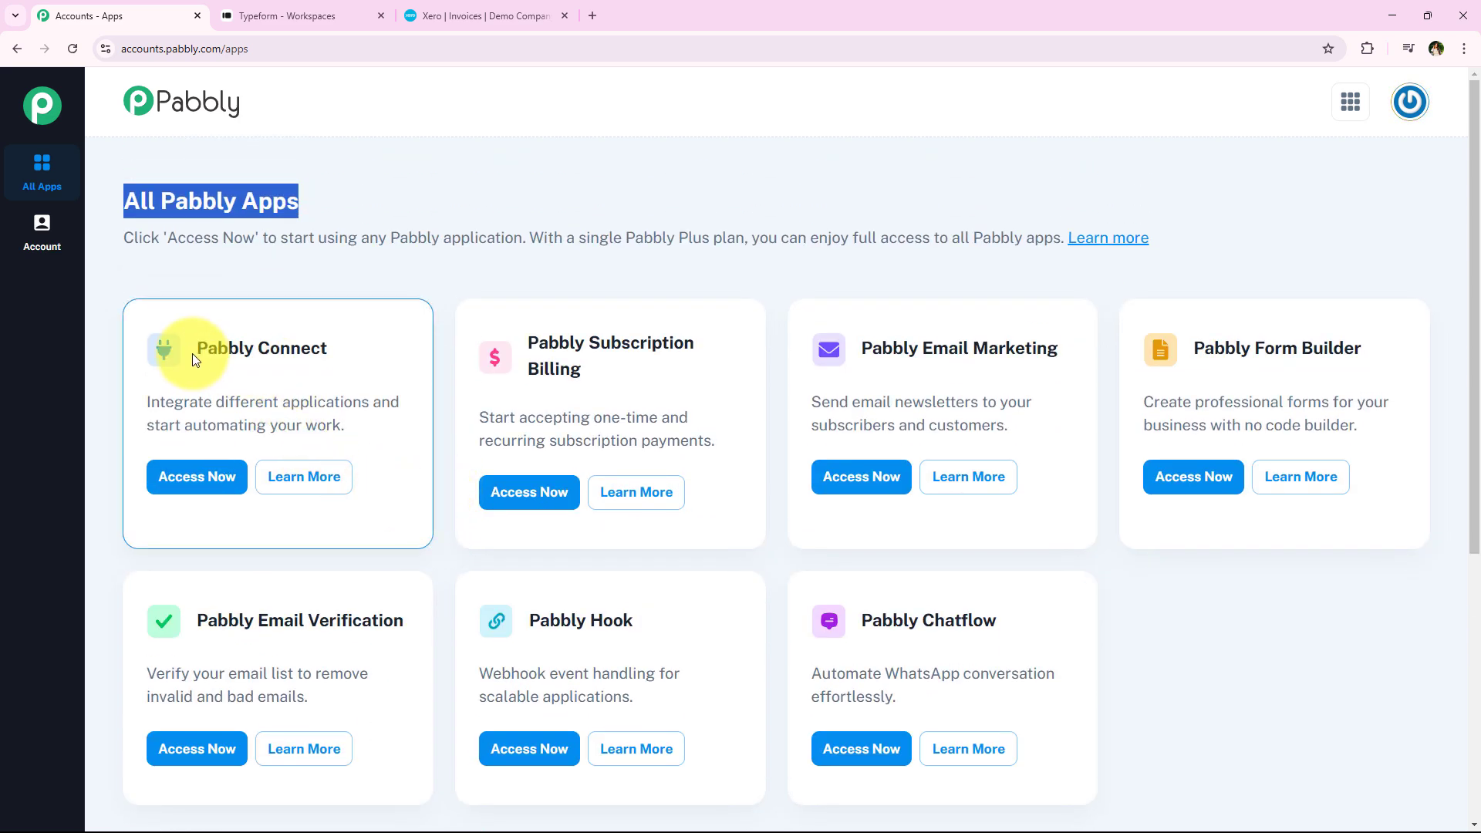
{"action": "left_click_drag", "start_coordinate": [192, 354], "coordinate": [368, 399]}
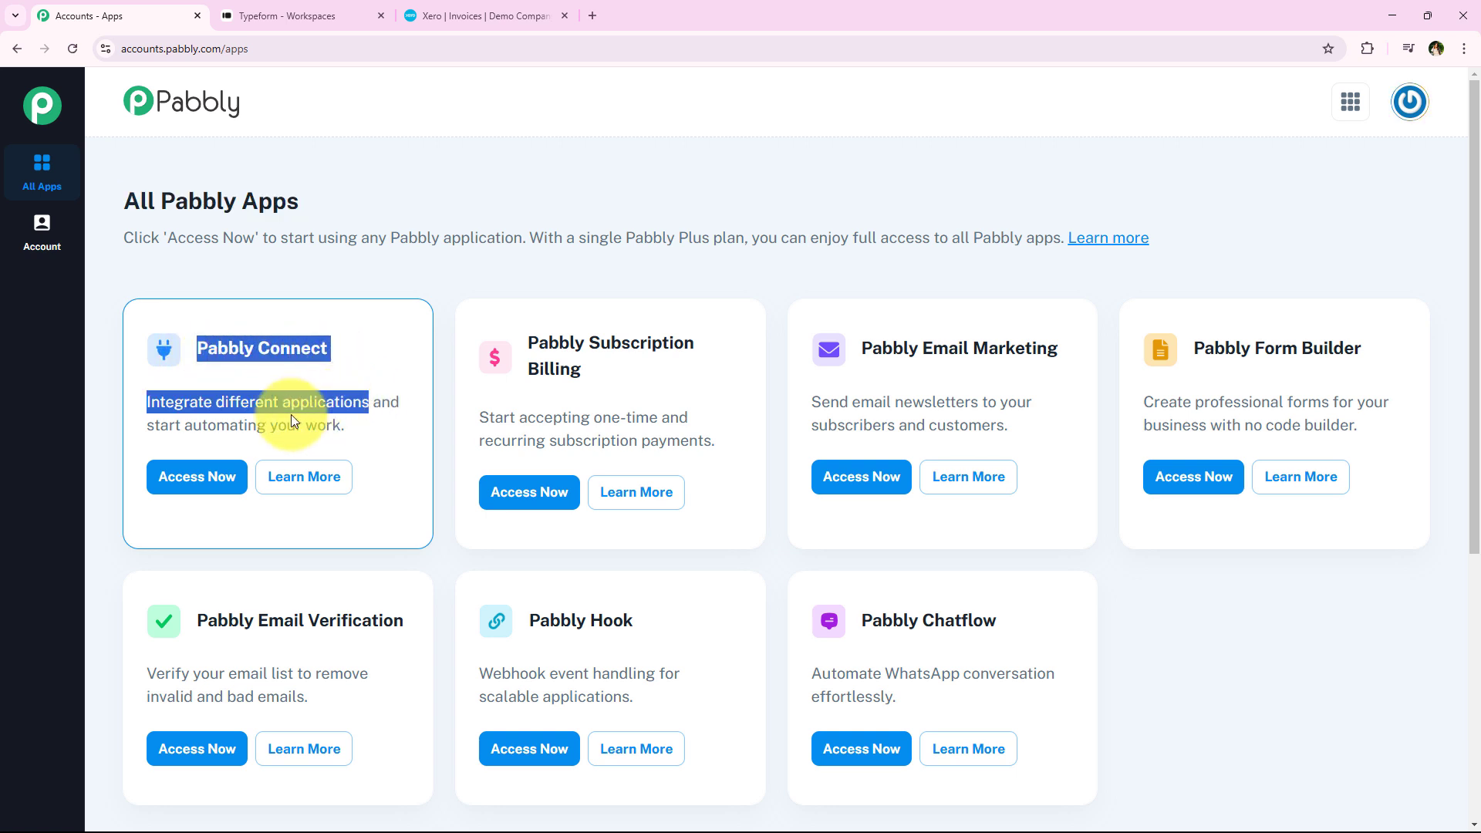
{"action": "left_click", "coordinate": [210, 474]}
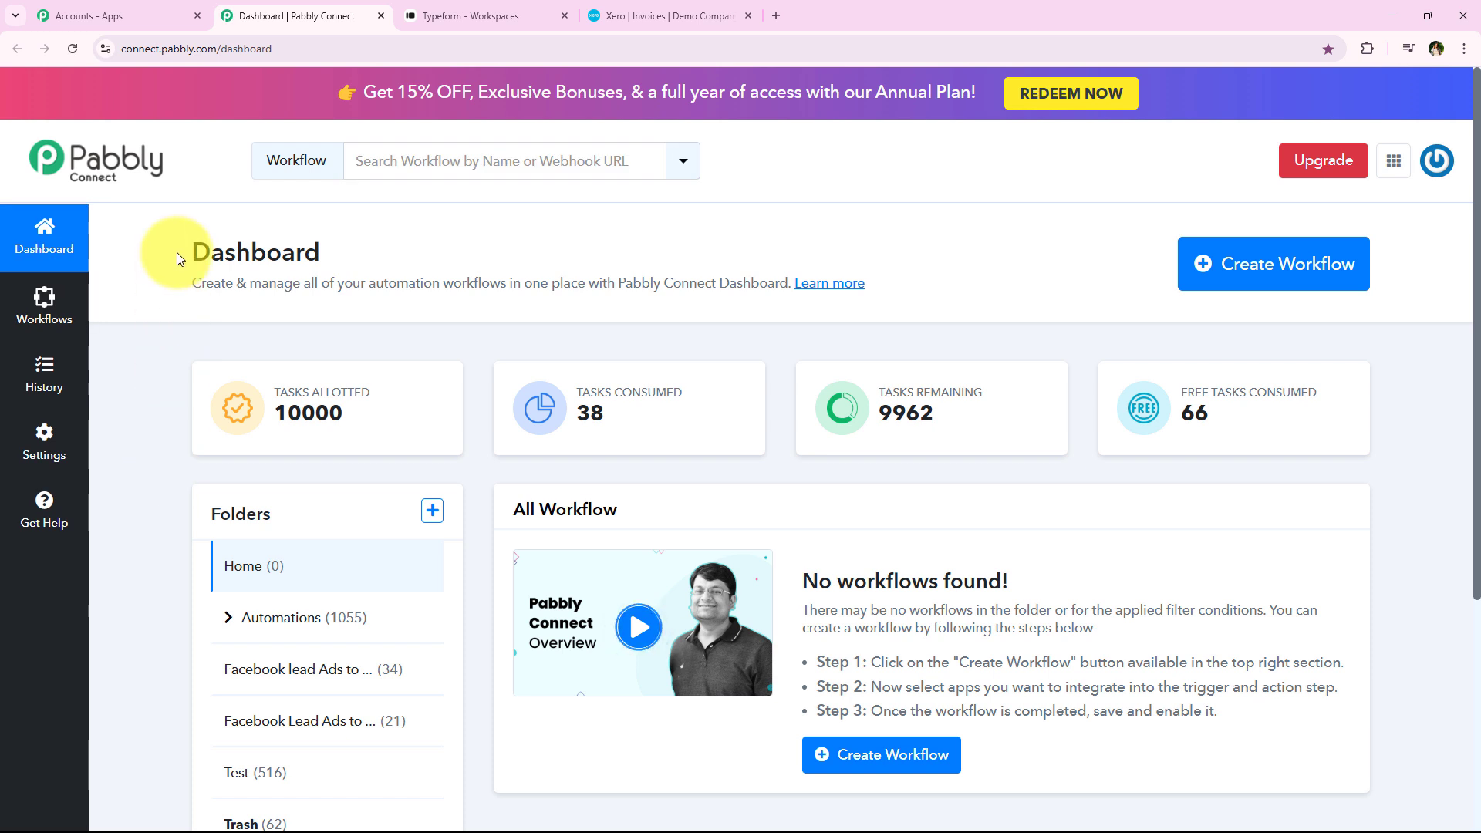
- Start a new workflow from the dashboard and select Automations as its folder
{"action": "left_click_drag", "start_coordinate": [178, 253], "coordinate": [354, 253]}
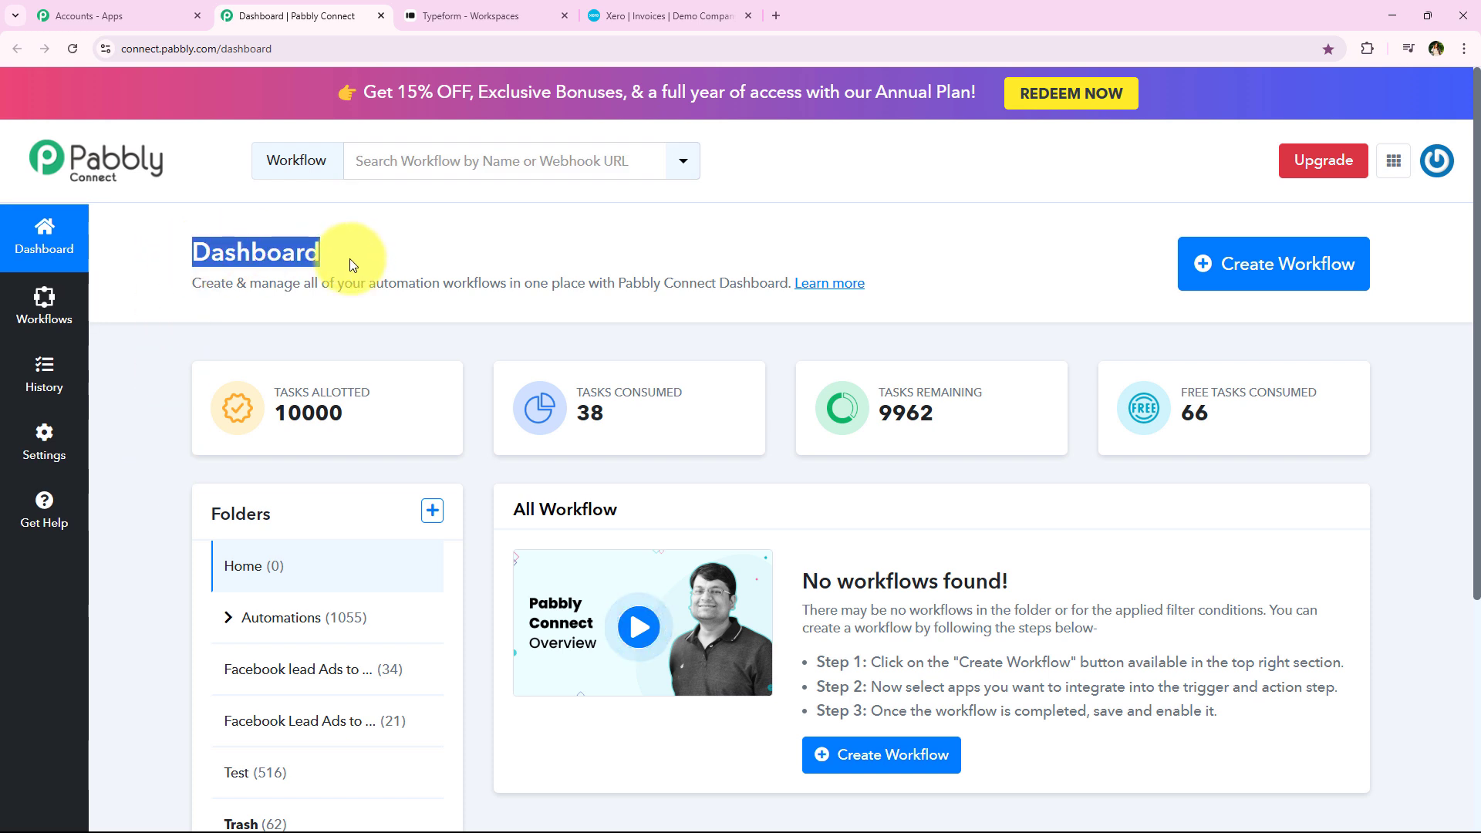
{"action": "left_click", "coordinate": [349, 258]}
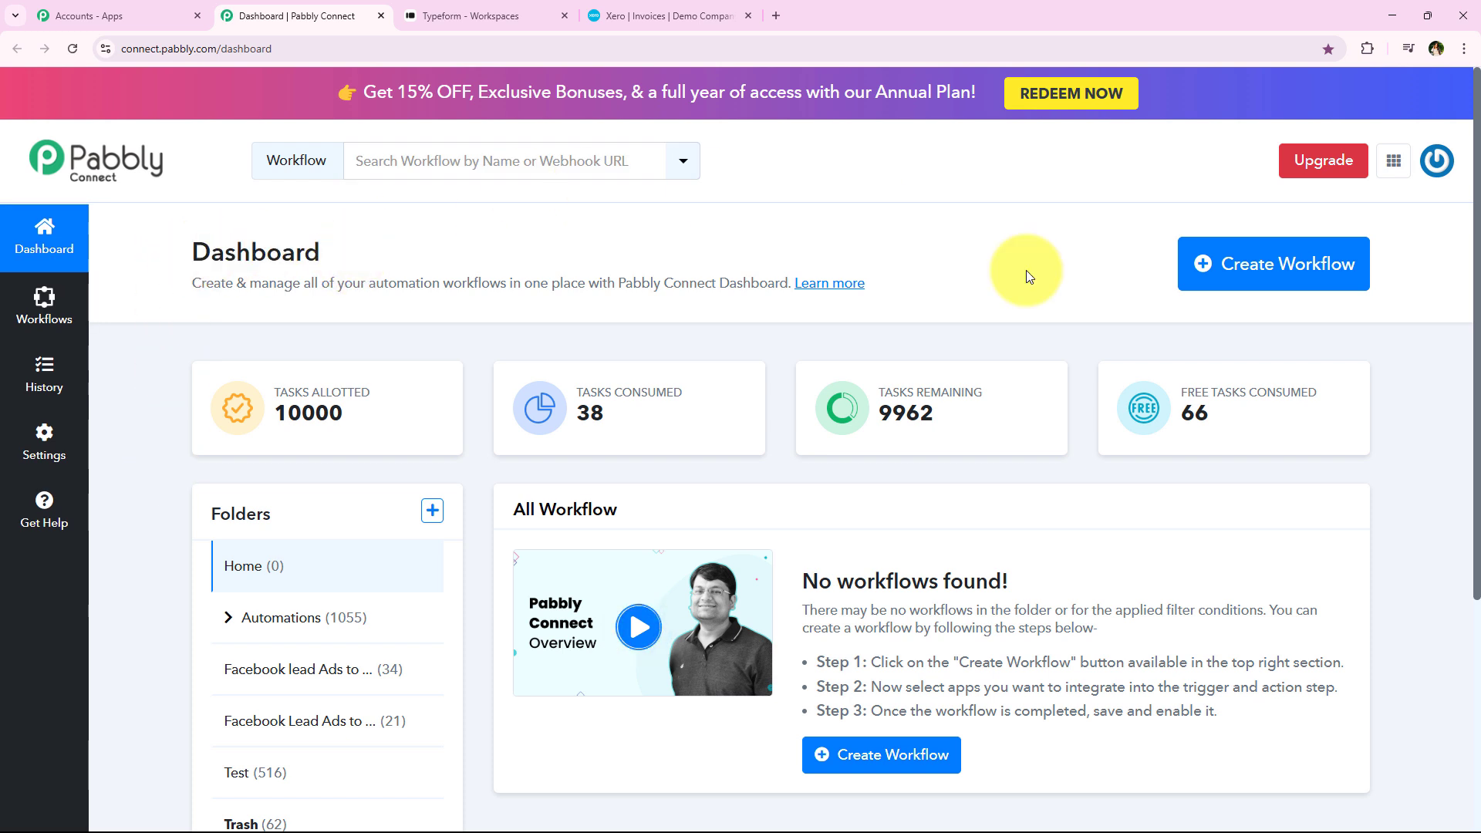
{"action": "left_click", "coordinate": [1290, 264]}
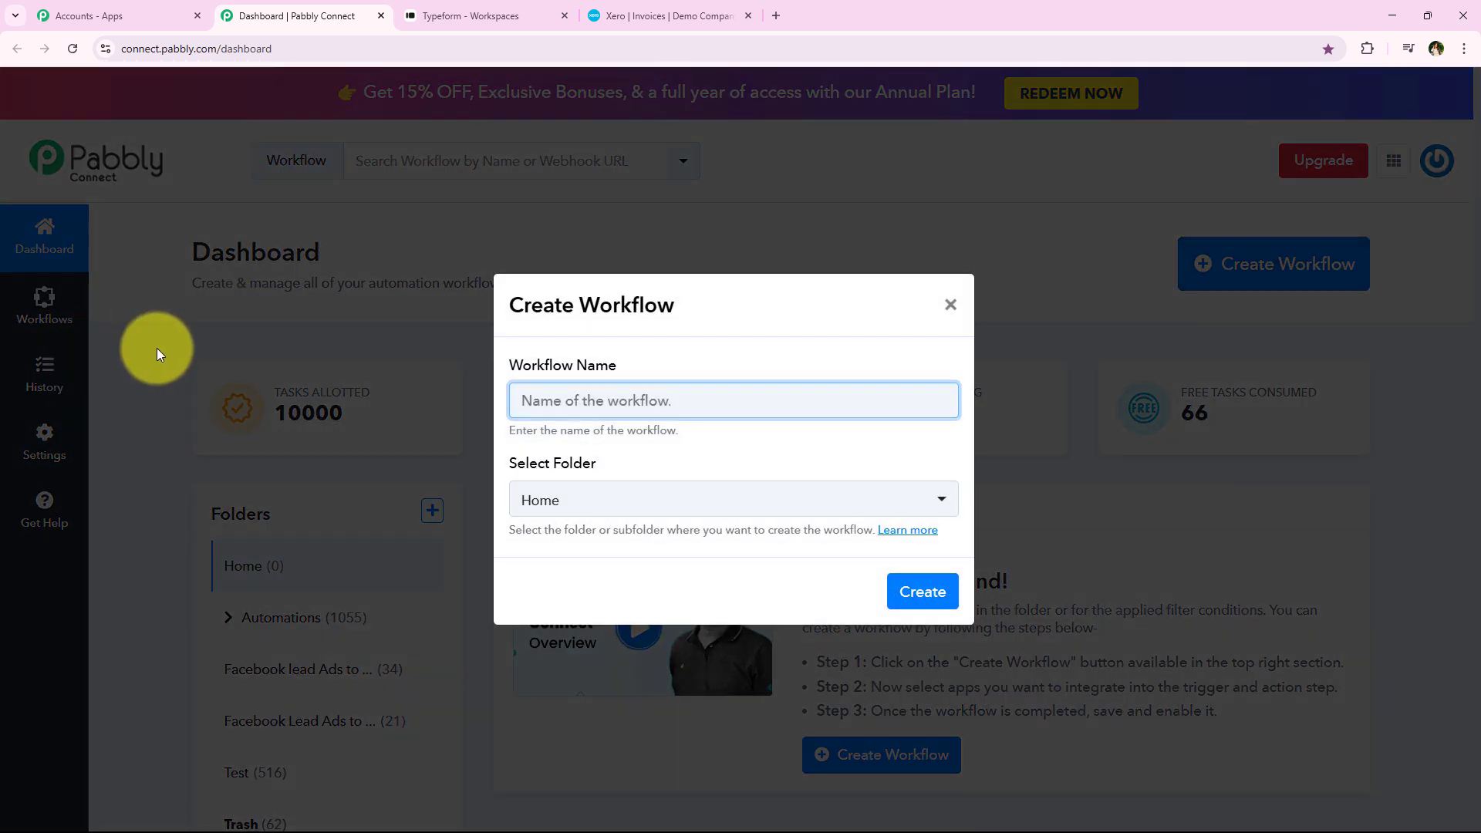
{"action": "left_click_drag", "start_coordinate": [498, 364], "coordinate": [627, 364]}
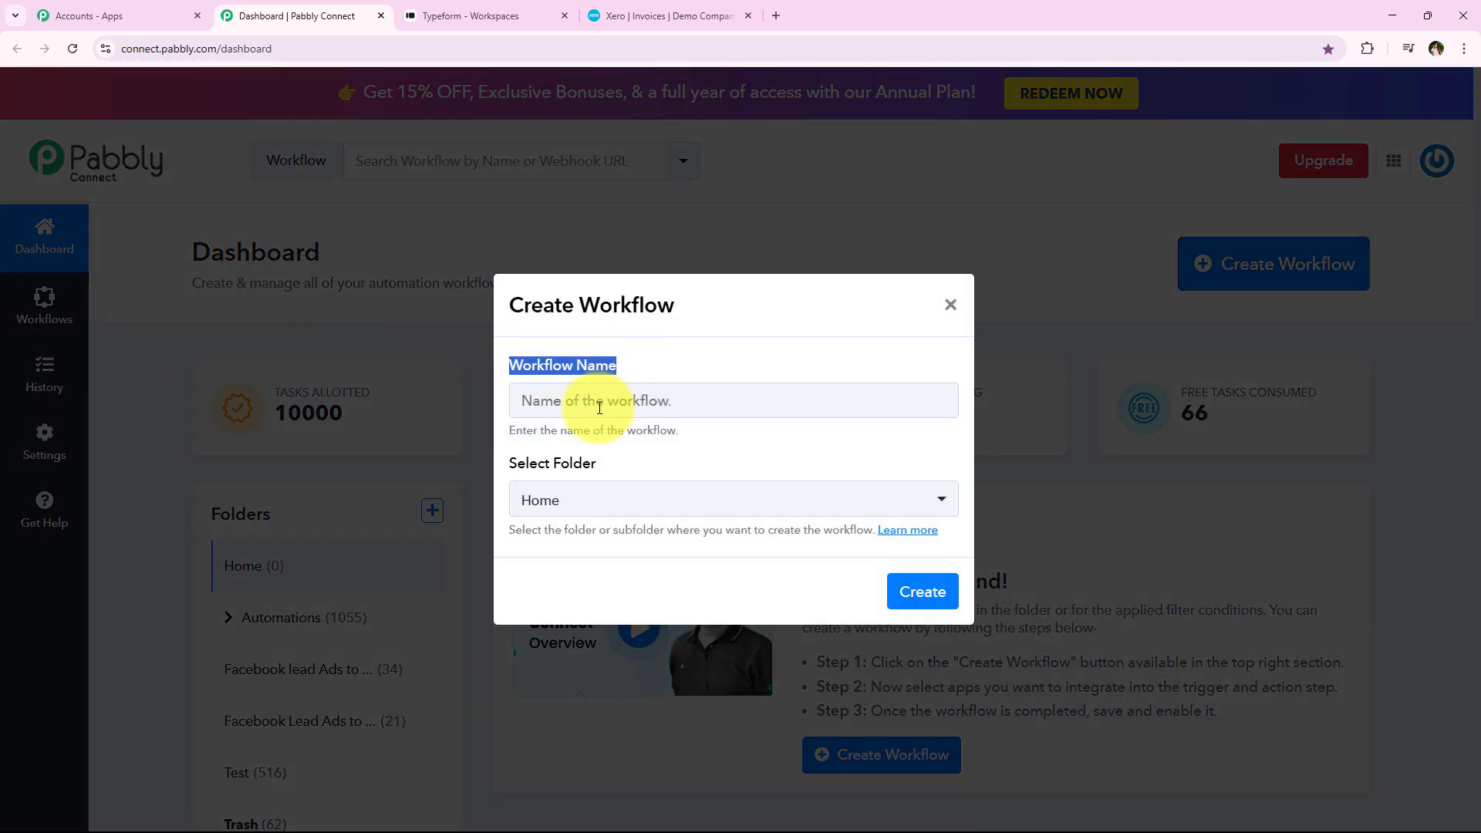
{"action": "left_click", "coordinate": [537, 460]}
{"action": "left_click_drag", "start_coordinate": [505, 463], "coordinate": [618, 464]}
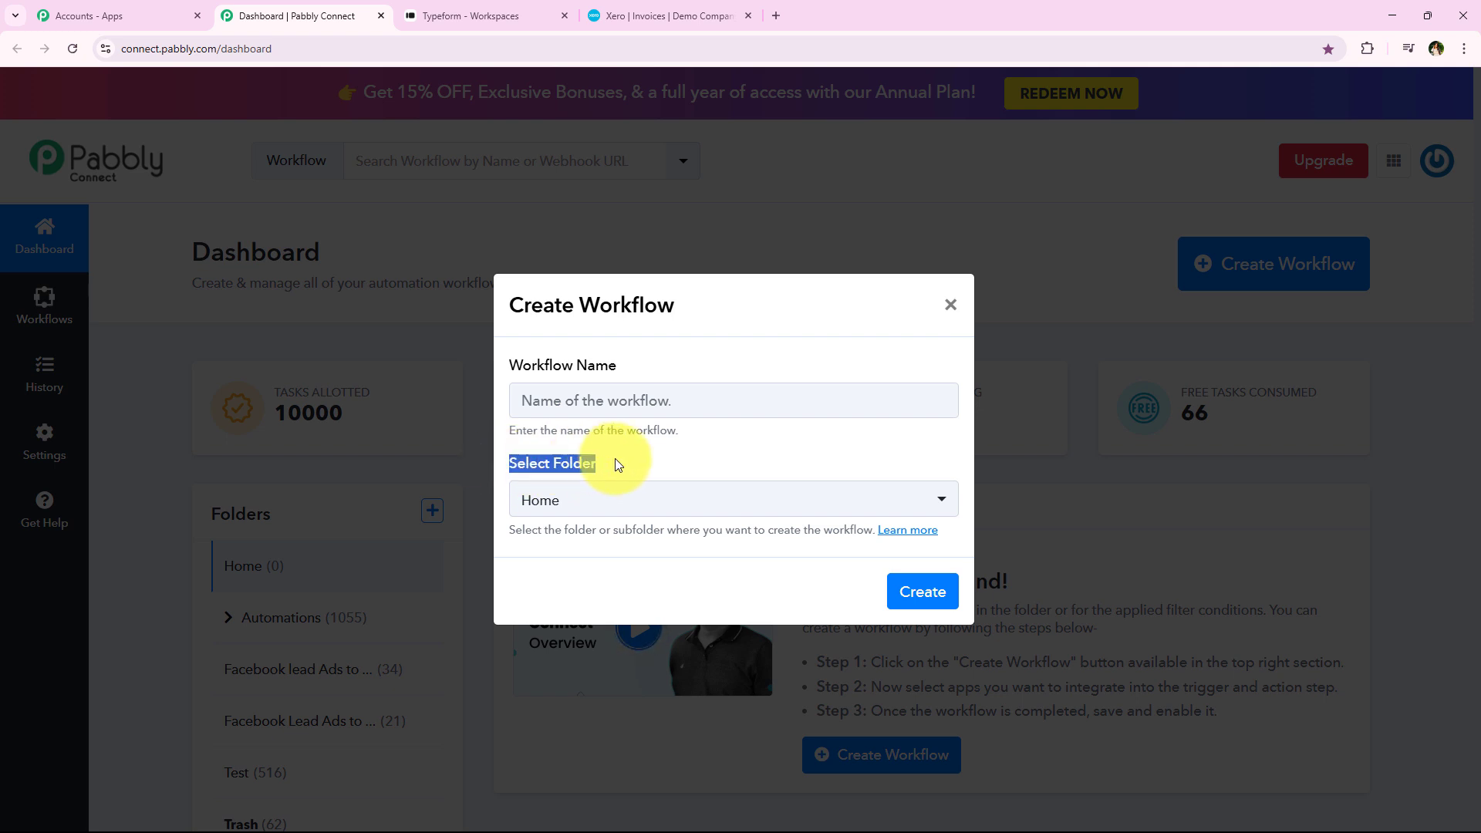
{"action": "left_click", "coordinate": [614, 502]}
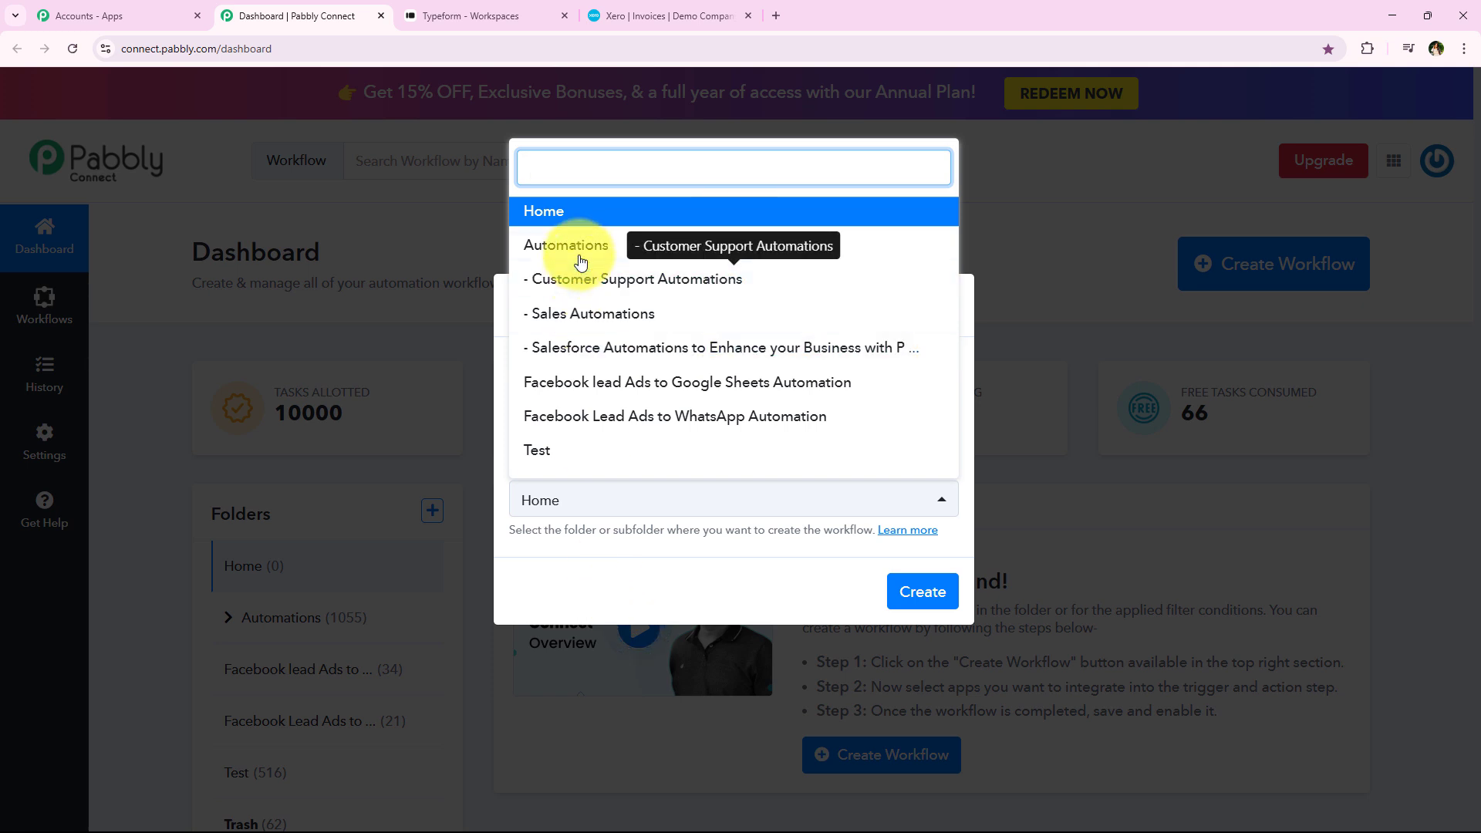
{"action": "left_click", "coordinate": [856, 252]}
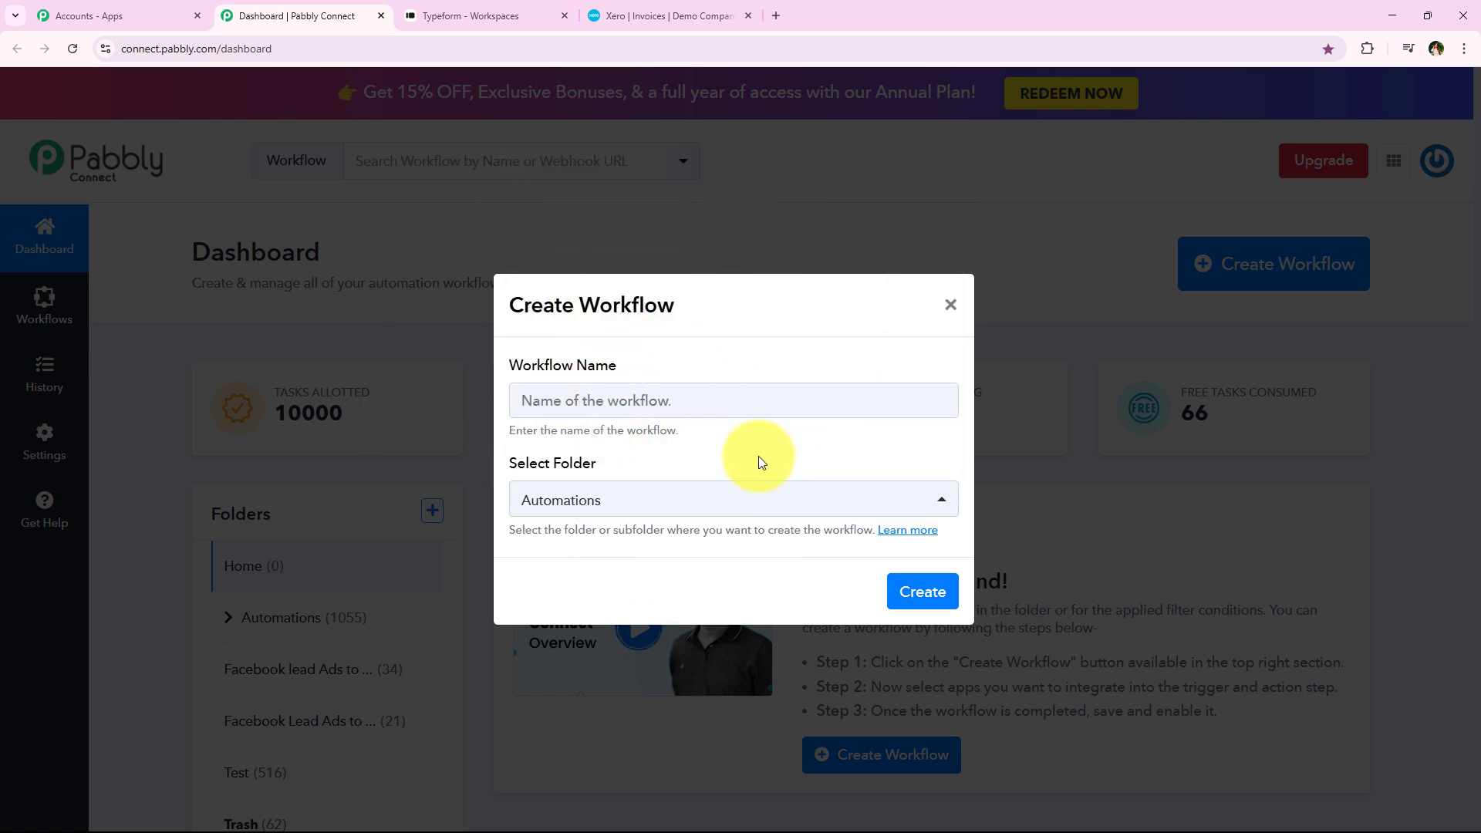
- Name the workflow "How to Create Xero Invoice on Tyepform Submission | Tyepform" and create it
{"action": "left_click", "coordinate": [628, 401]}
{"action": "type", "text": "How to Create Xero Invoice on Typeform Submission | Tyepform"}
{"action": "left_click_drag", "start_coordinate": [620, 400], "coordinate": [936, 397]}
{"action": "left_click", "coordinate": [901, 455]}
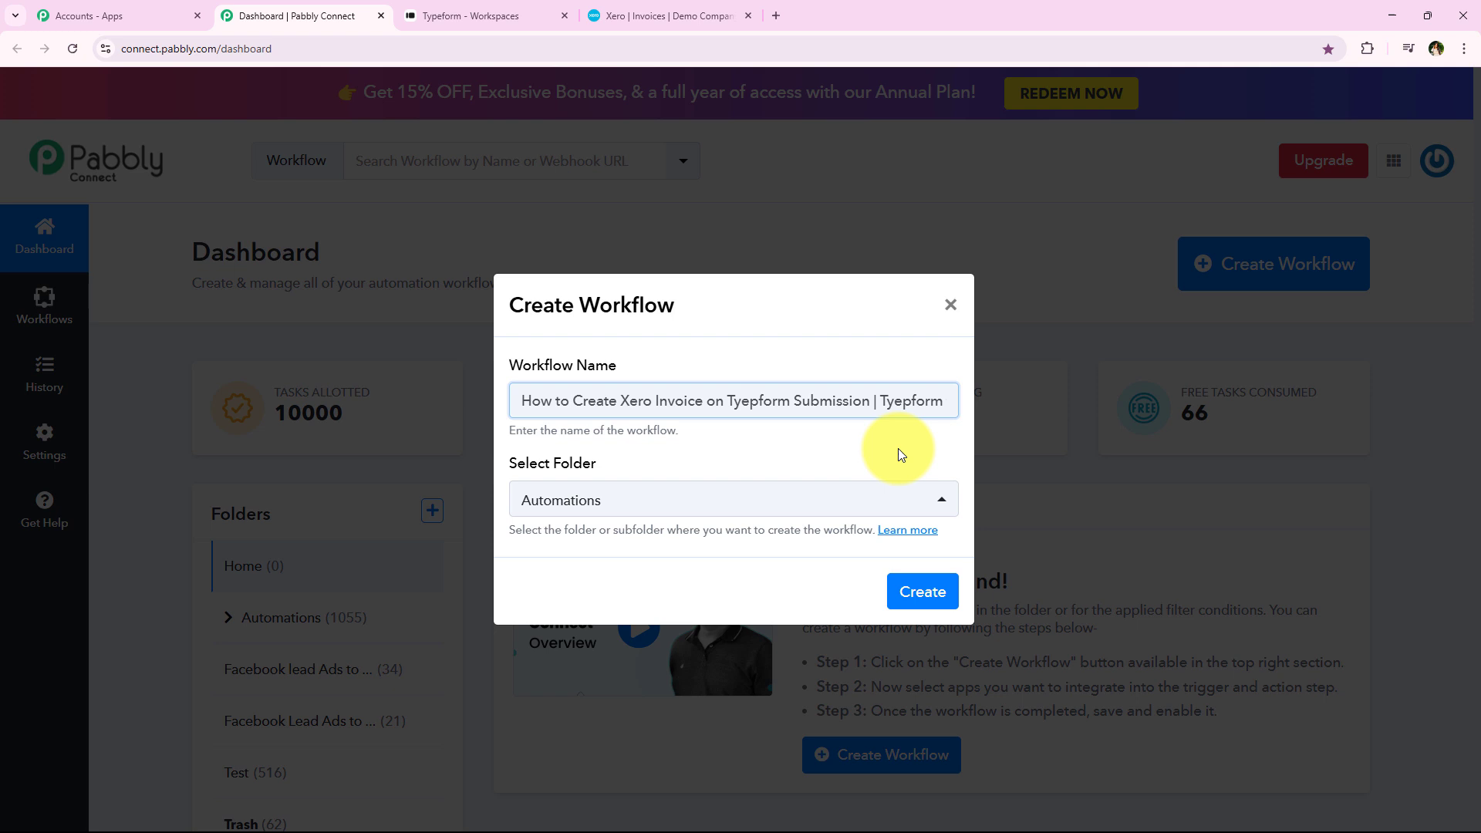
{"action": "left_click", "coordinate": [924, 593]}
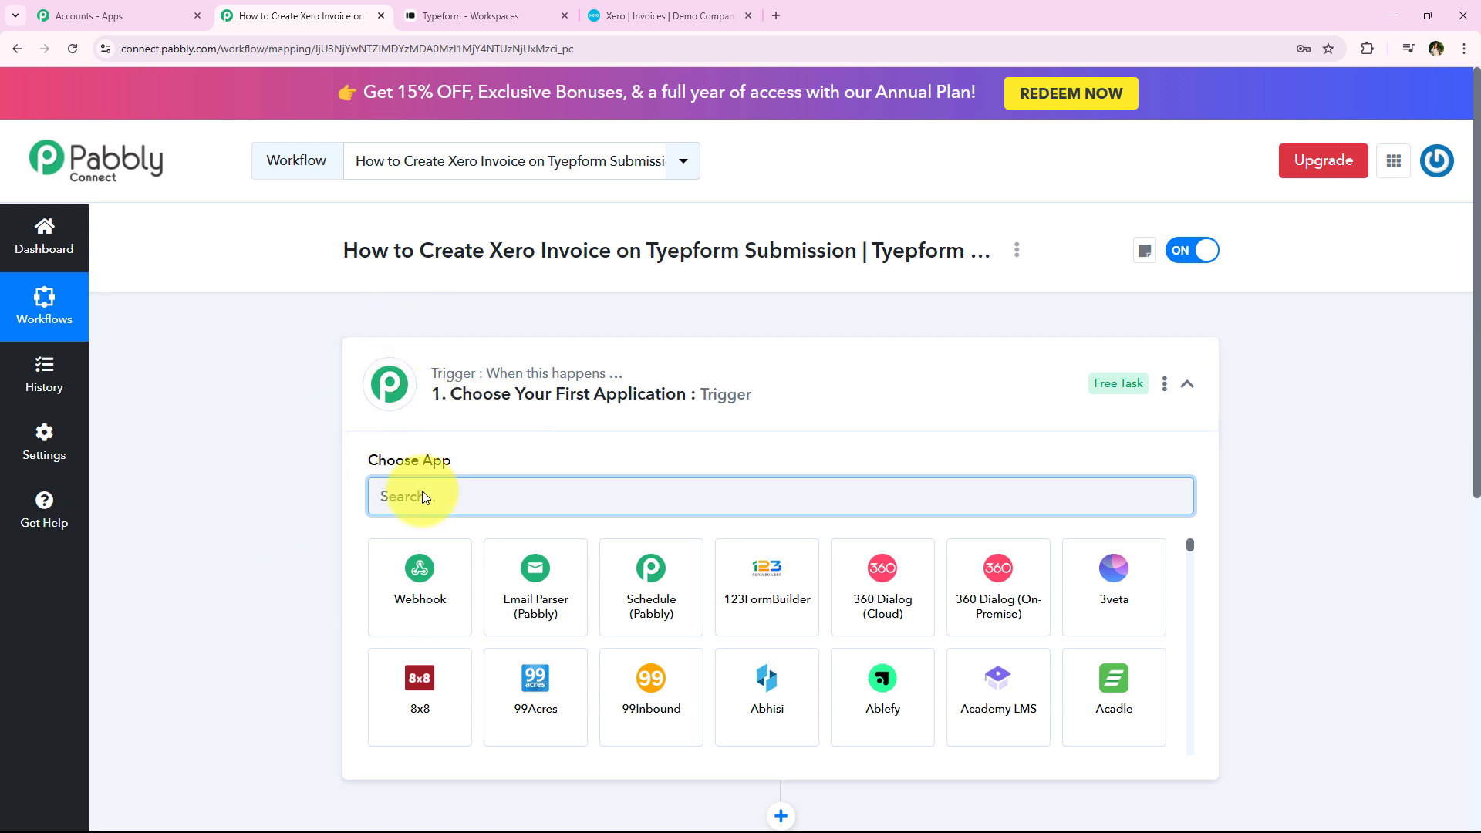
- Search for Typeform and choose it as the workflow's trigger application
{"action": "left_click", "coordinate": [540, 378]}
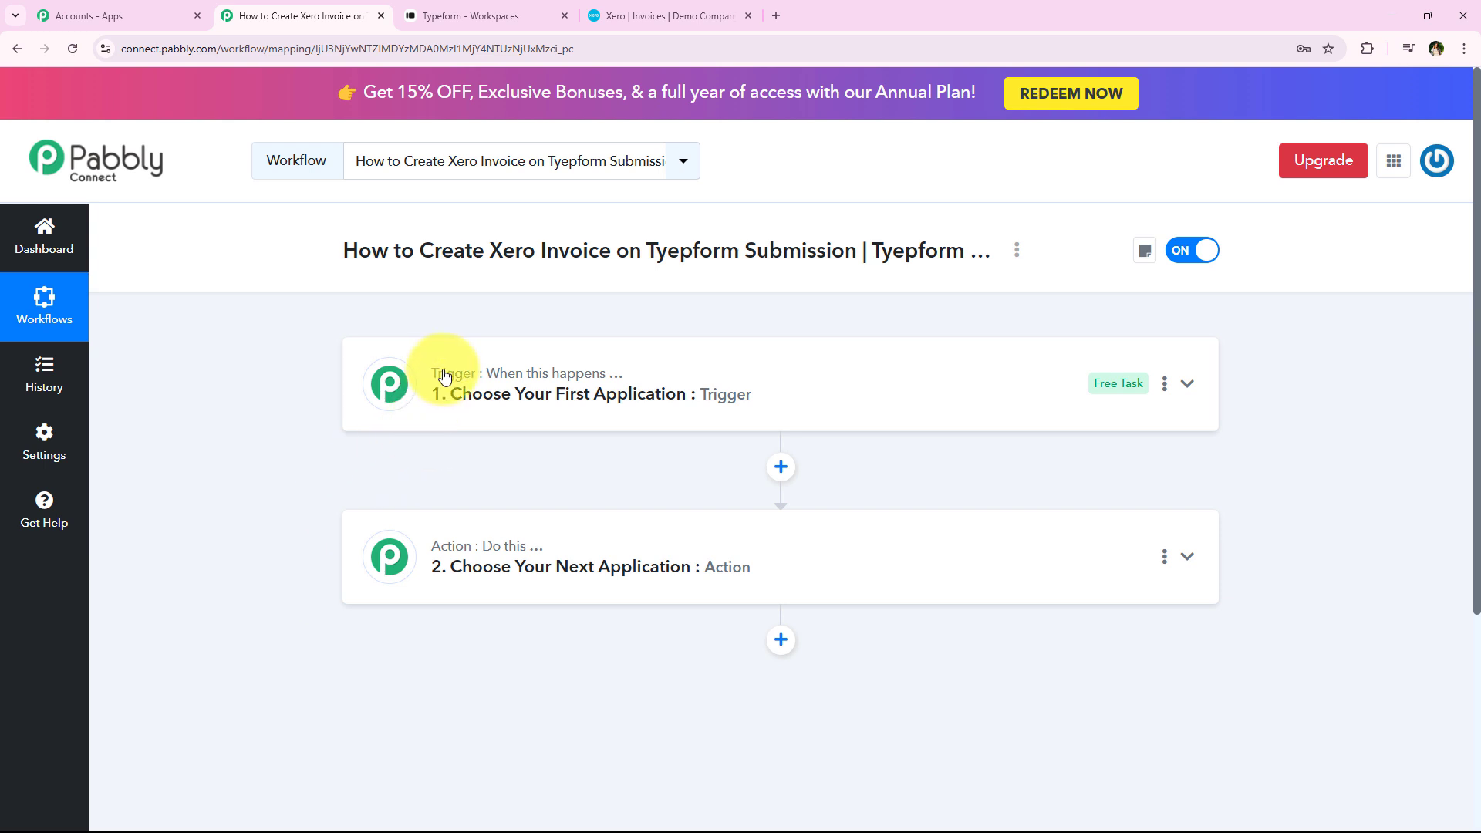
{"action": "mouse_move", "coordinate": [489, 373]}
{"action": "mouse_move", "coordinate": [473, 557]}
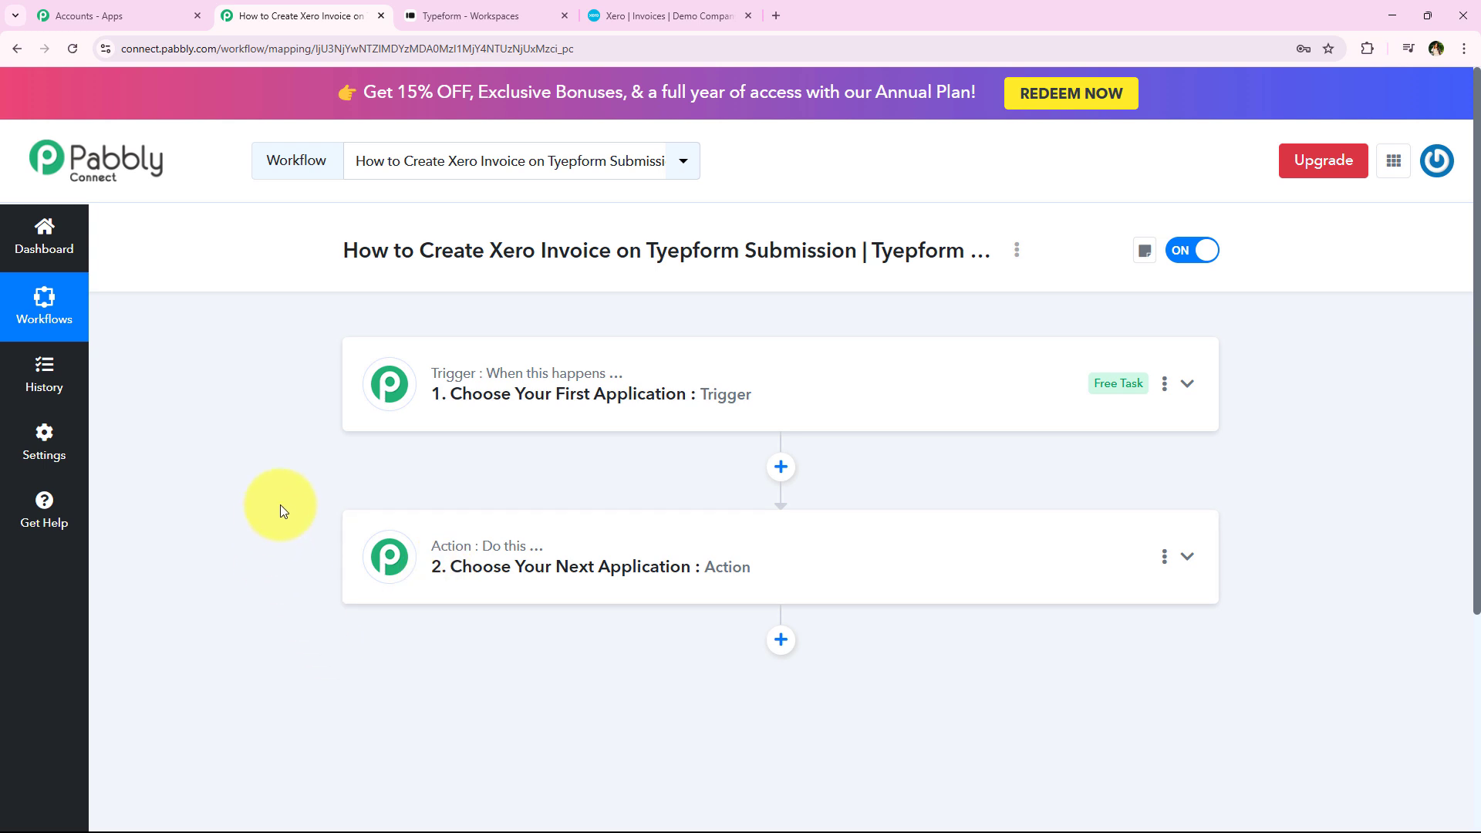
{"action": "left_click", "coordinate": [524, 417]}
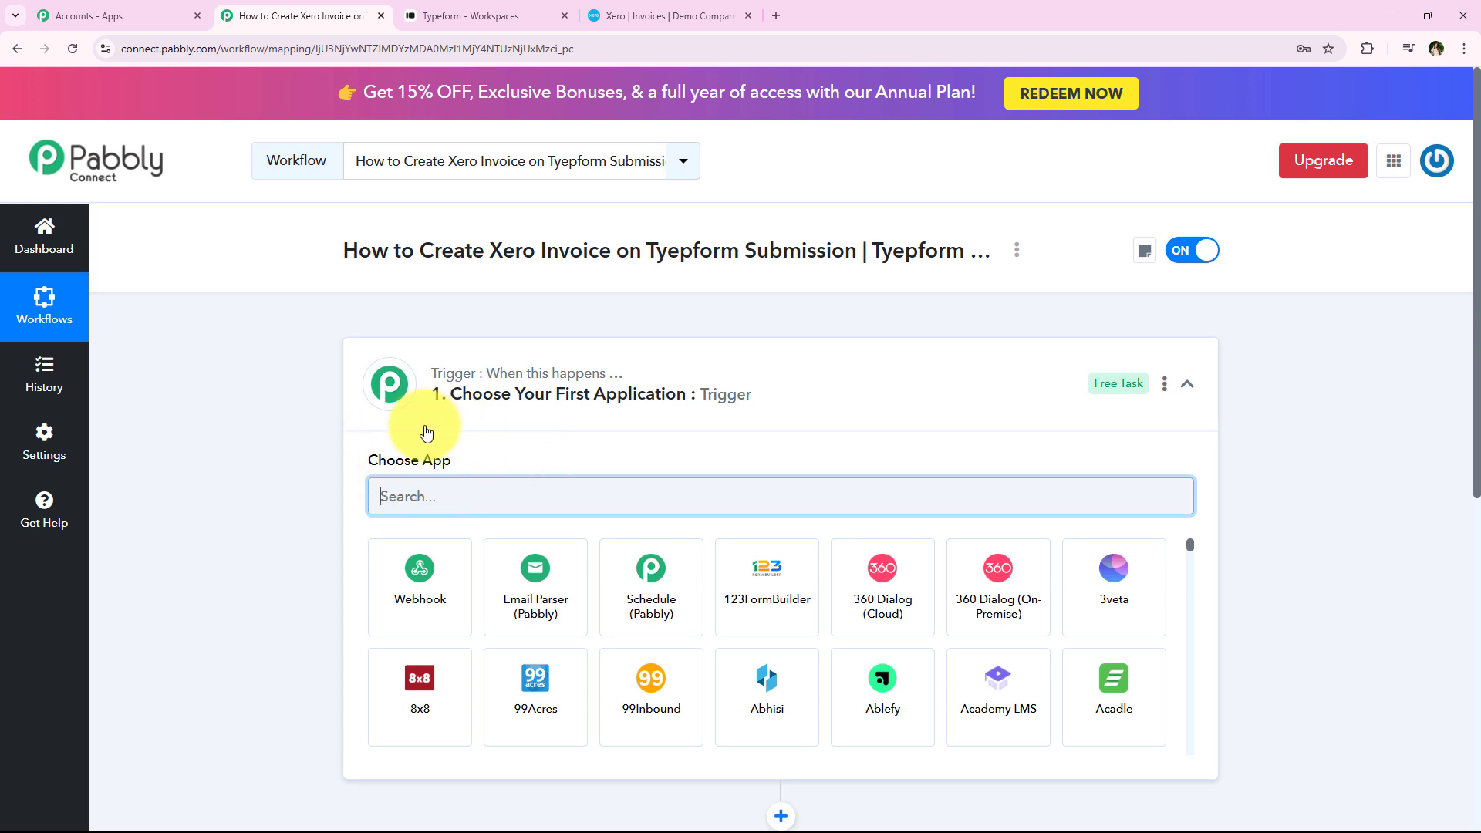
{"action": "type", "text": "Typeform"}
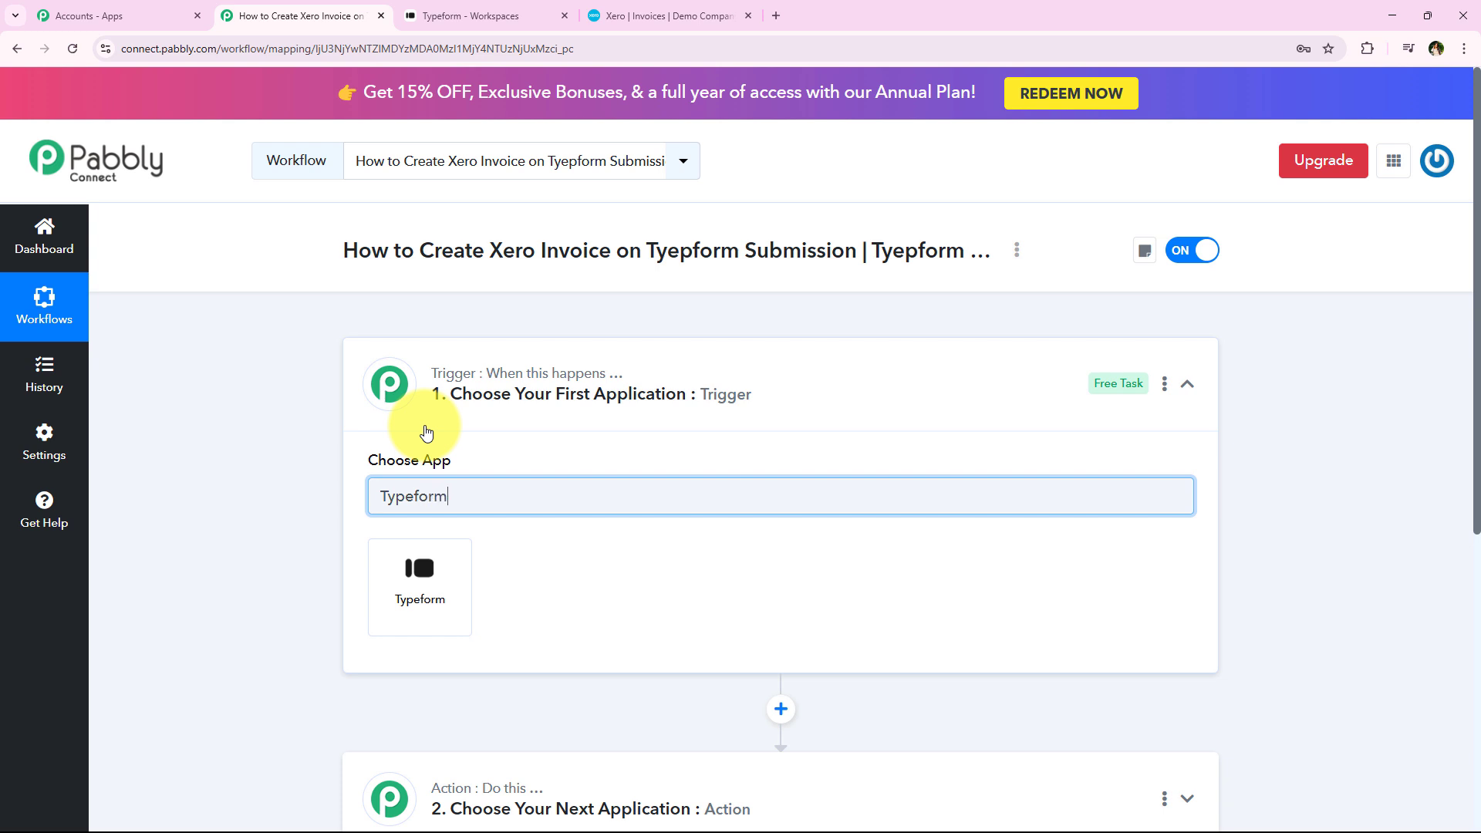
{"action": "left_click", "coordinate": [431, 622]}
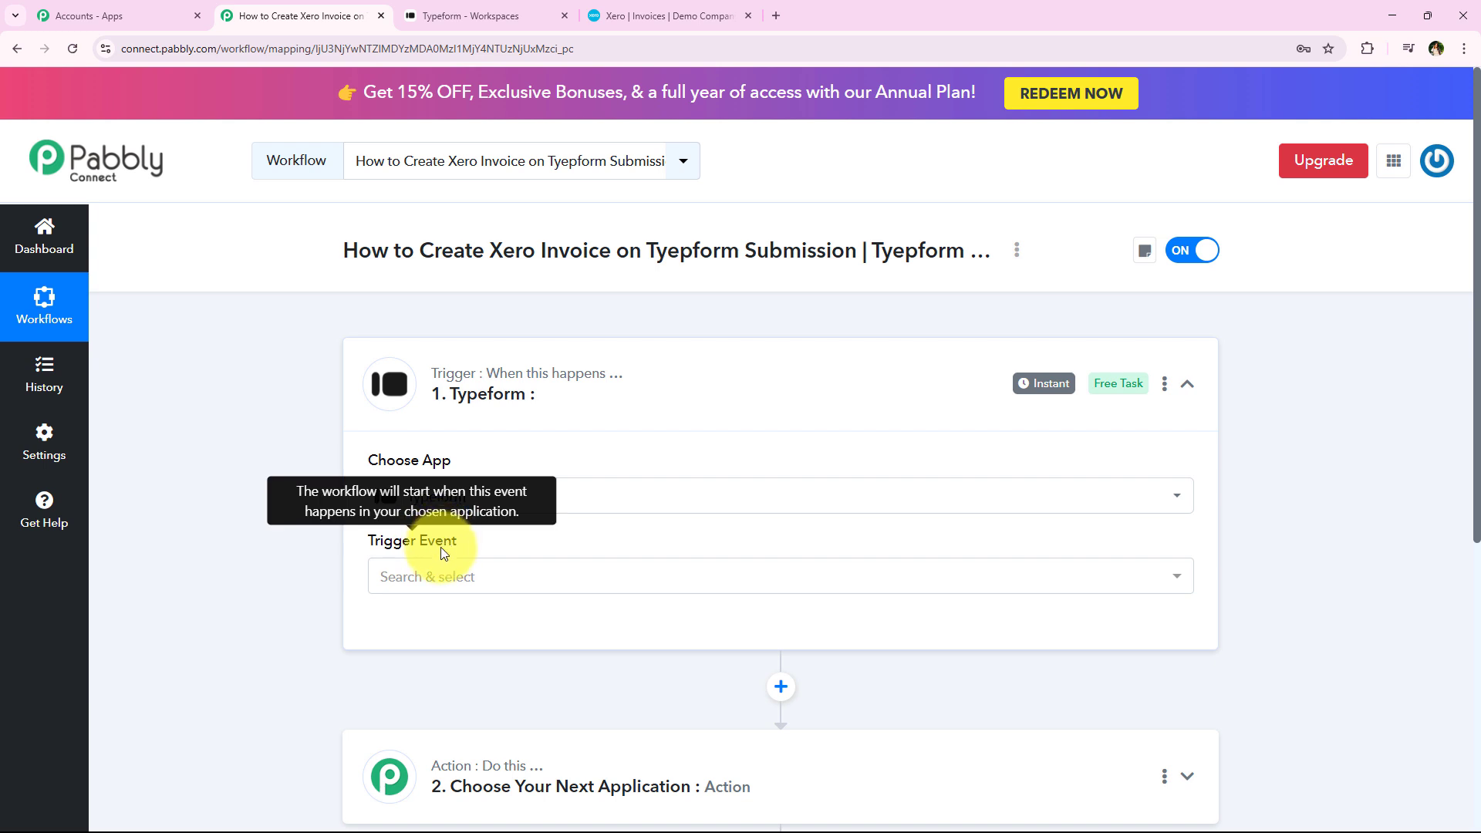
- Set the Typeform trigger event to New Entry
{"action": "left_click_drag", "start_coordinate": [364, 539], "coordinate": [468, 538]}
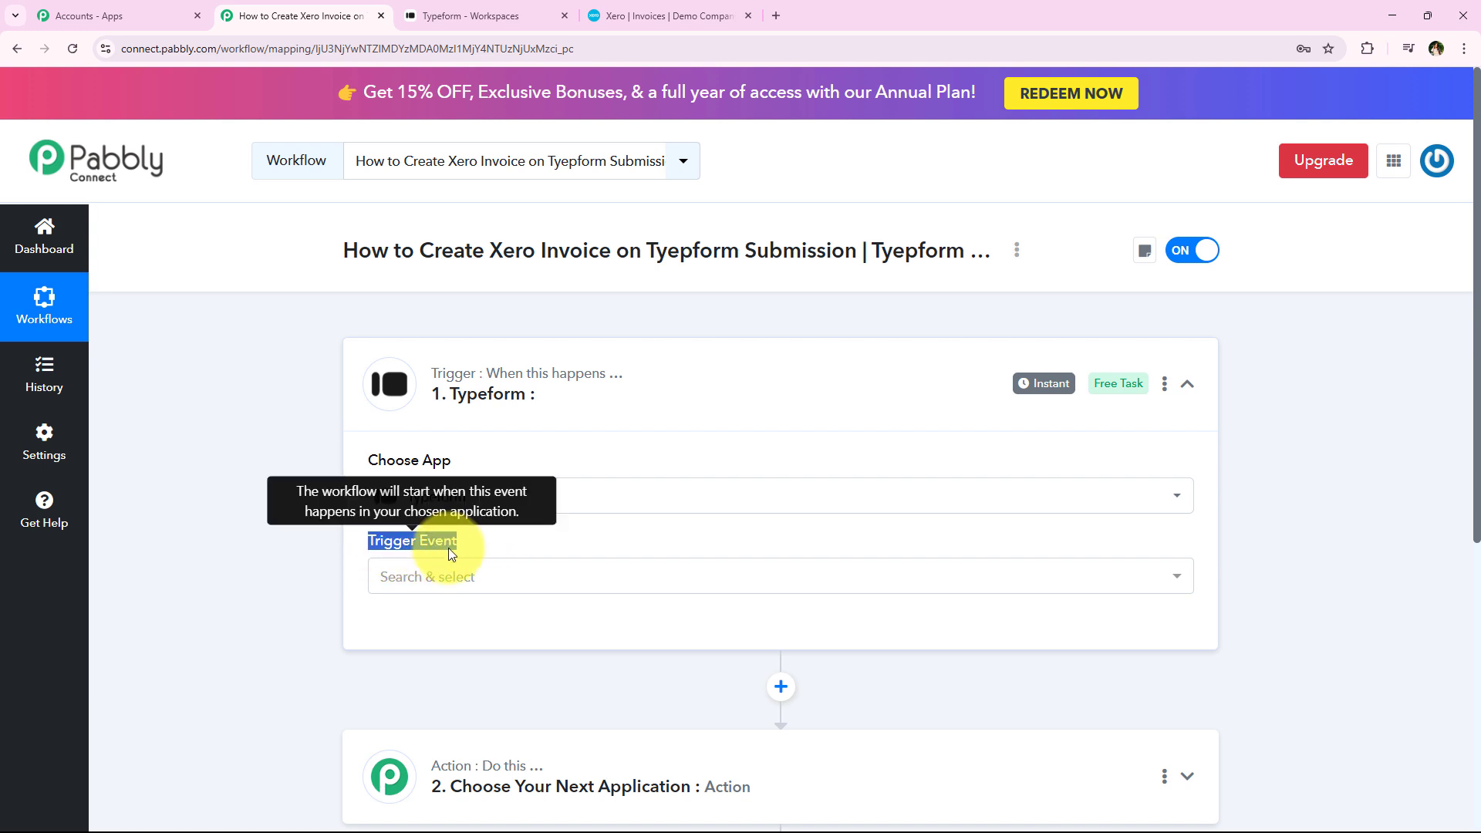
{"action": "left_click", "coordinate": [450, 572]}
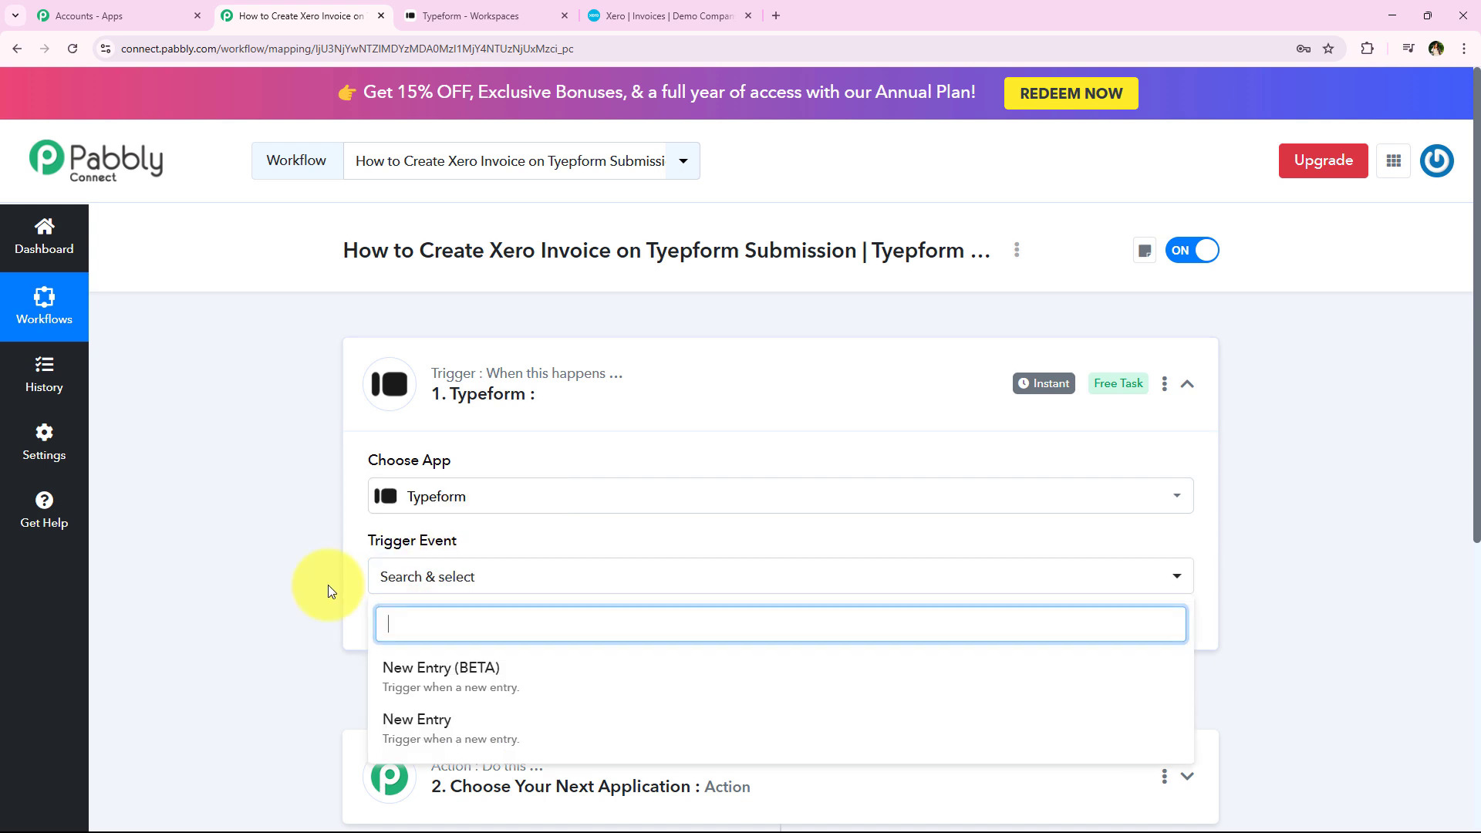
{"action": "scroll", "coordinate": [316, 595], "scroll_direction": "down", "scroll_amount": 1}
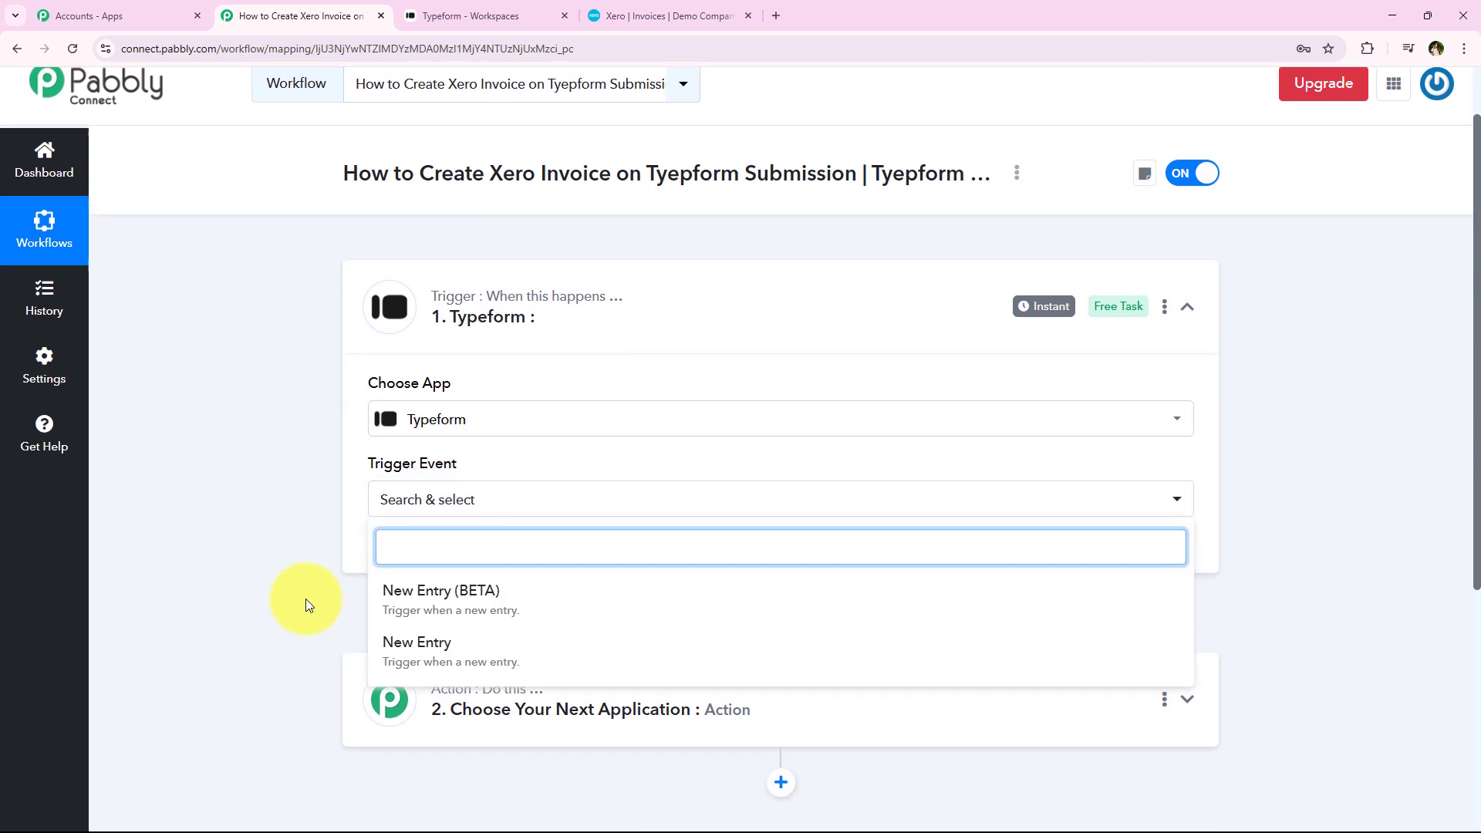
{"action": "left_click", "coordinate": [959, 670]}
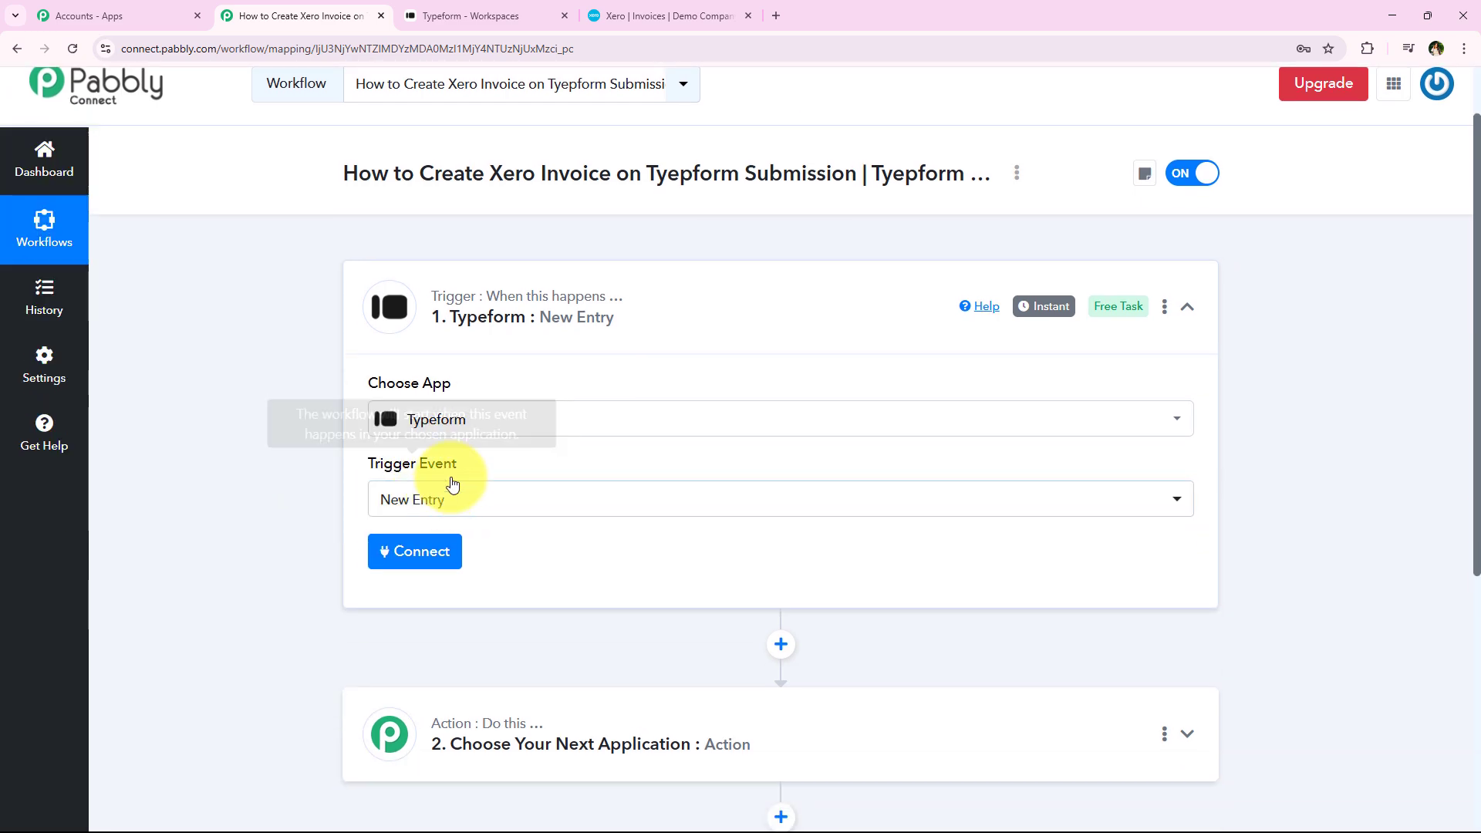
- Open the Typeform account connection for the trigger and choose to add a new connection
{"action": "left_click", "coordinate": [436, 553]}
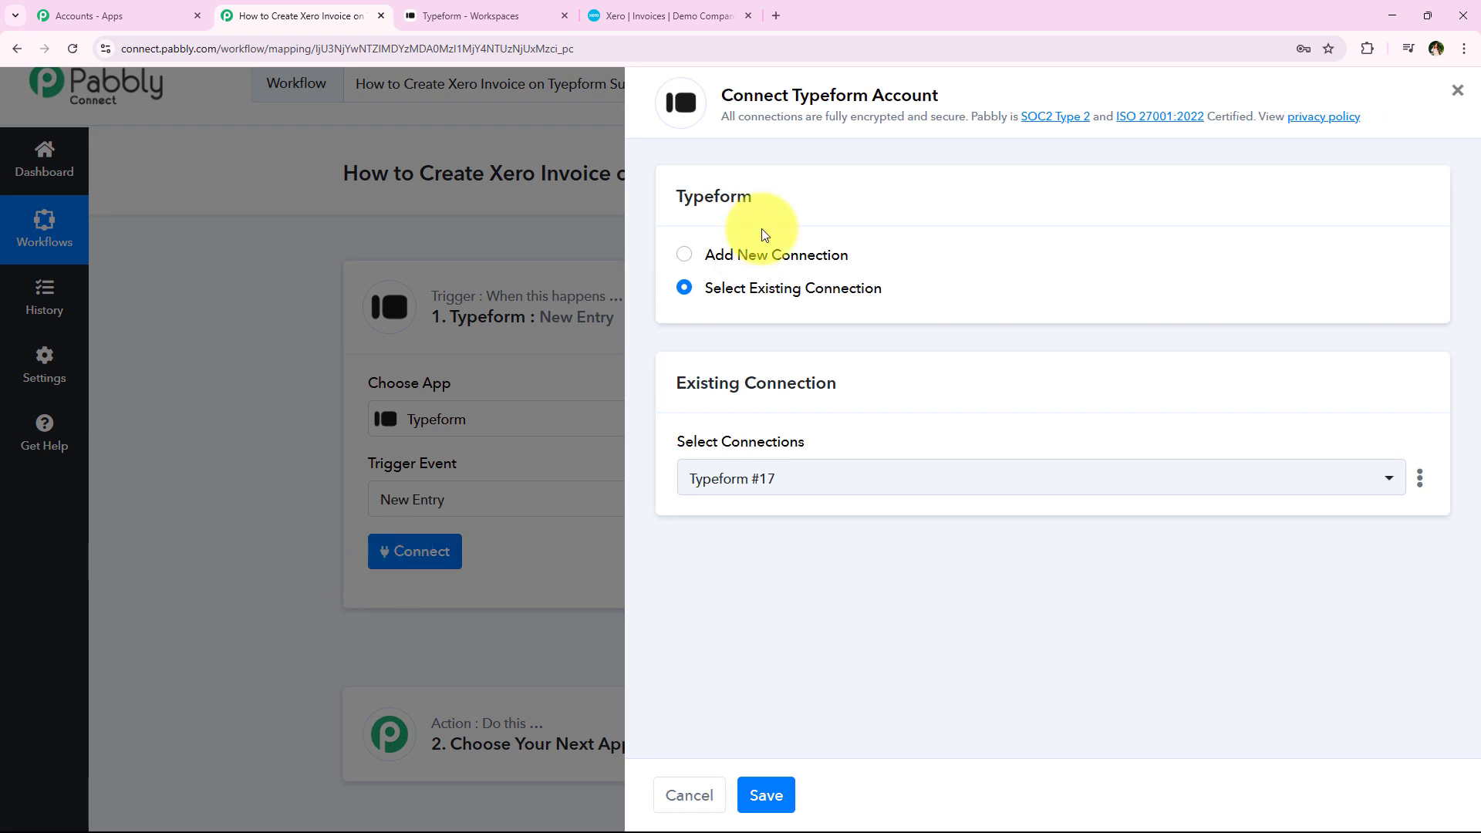
{"action": "left_click", "coordinate": [759, 266]}
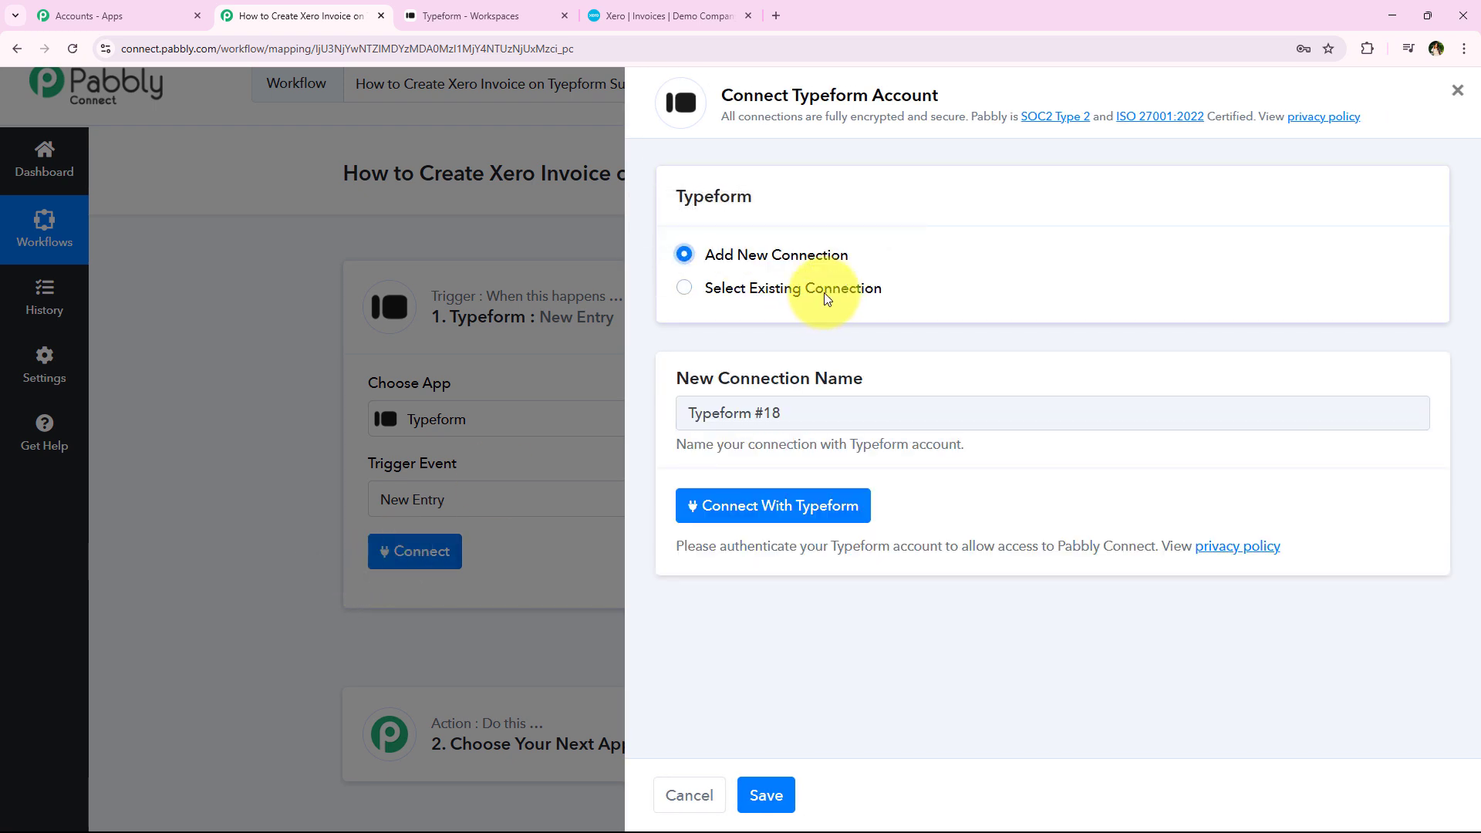
{"action": "left_click", "coordinate": [827, 293]}
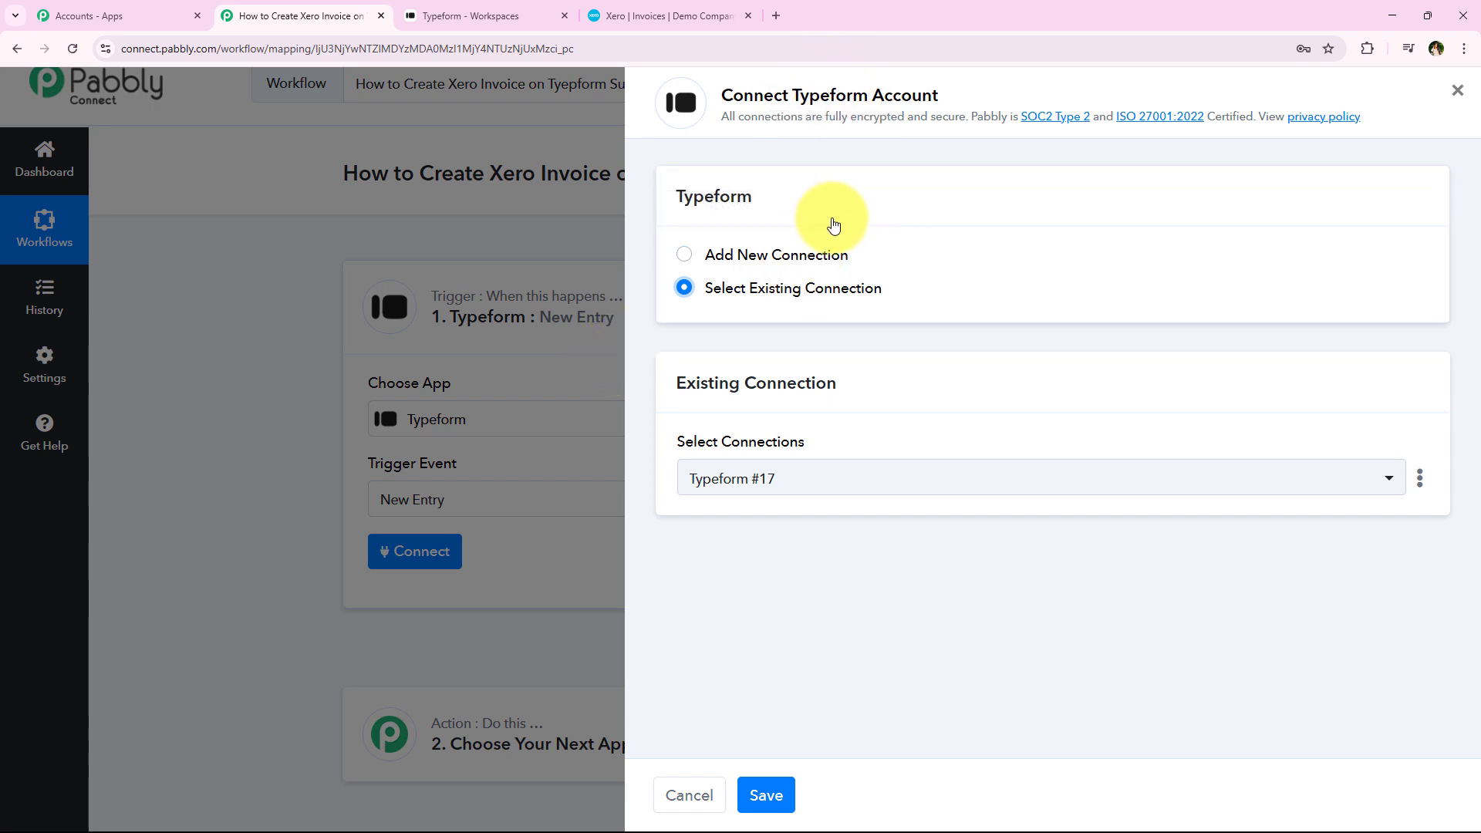
{"action": "left_click", "coordinate": [735, 289]}
{"action": "left_click", "coordinate": [793, 288]}
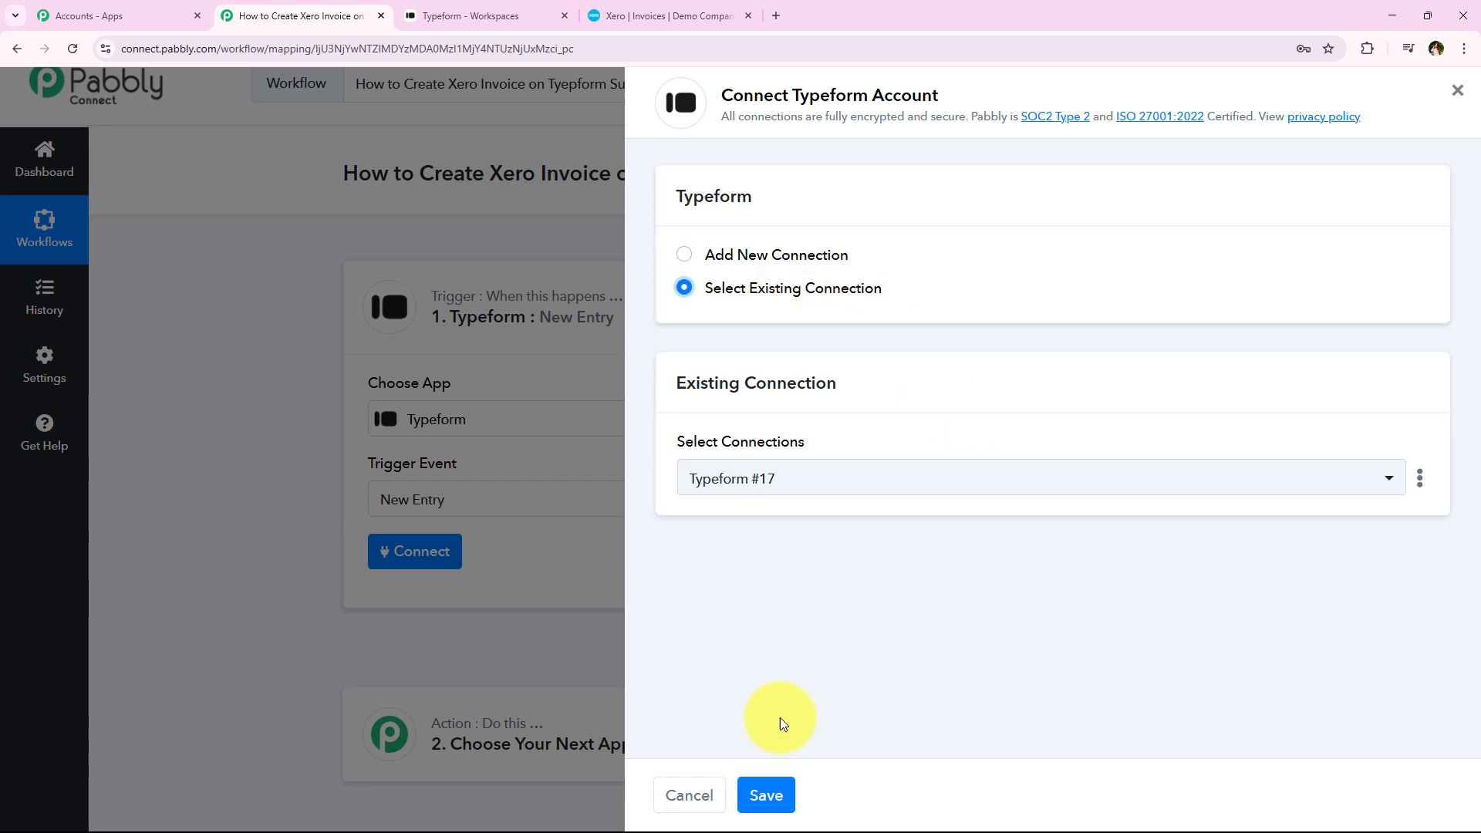
{"action": "left_click", "coordinate": [803, 259]}
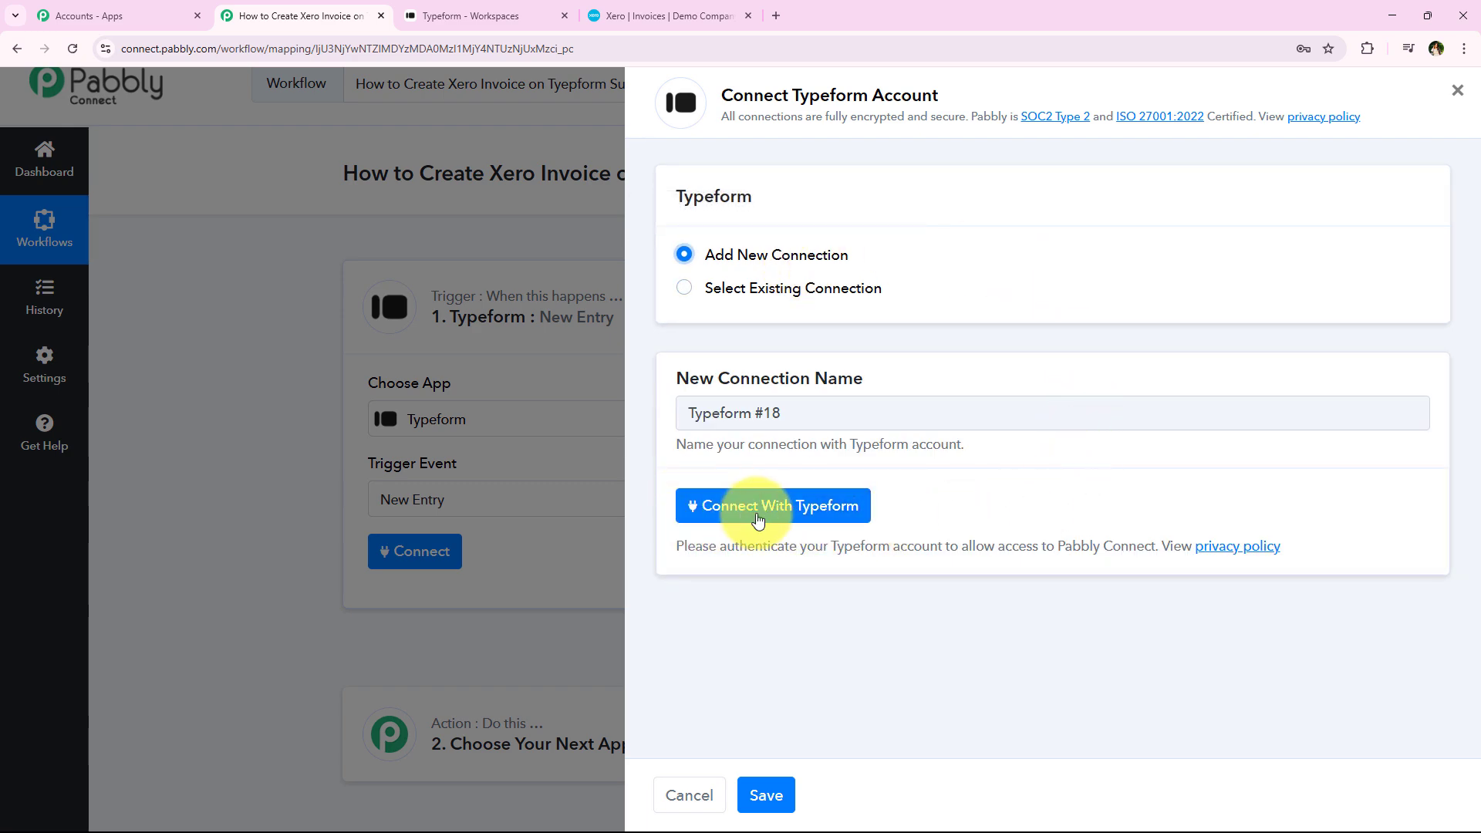
- Connect the new Typeform connection and accept Pabbly Connect's access to the Typeform account
{"action": "left_click", "coordinate": [759, 520]}
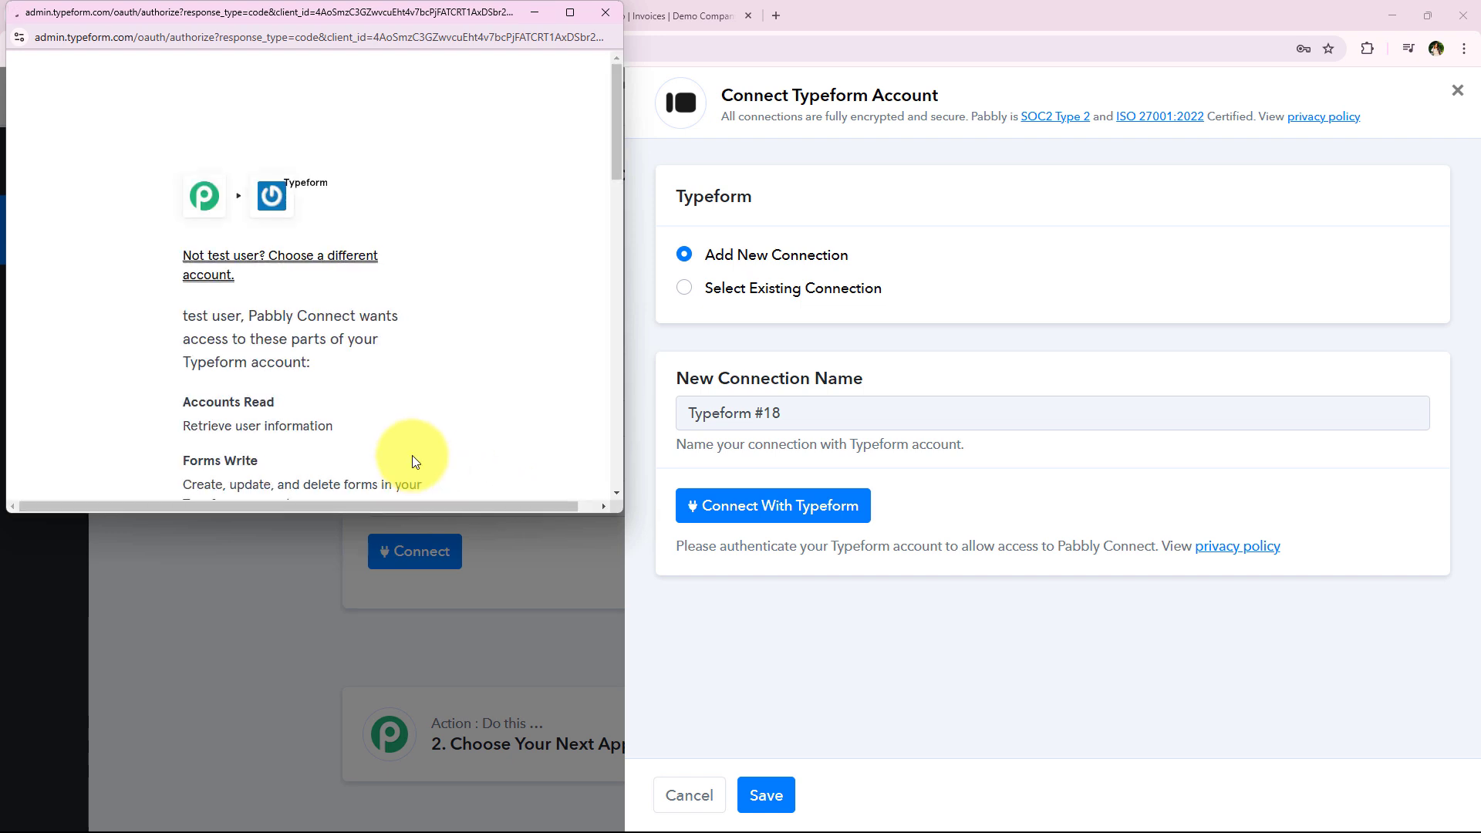
{"action": "scroll", "coordinate": [447, 391], "scroll_direction": "down", "scroll_amount": 8}
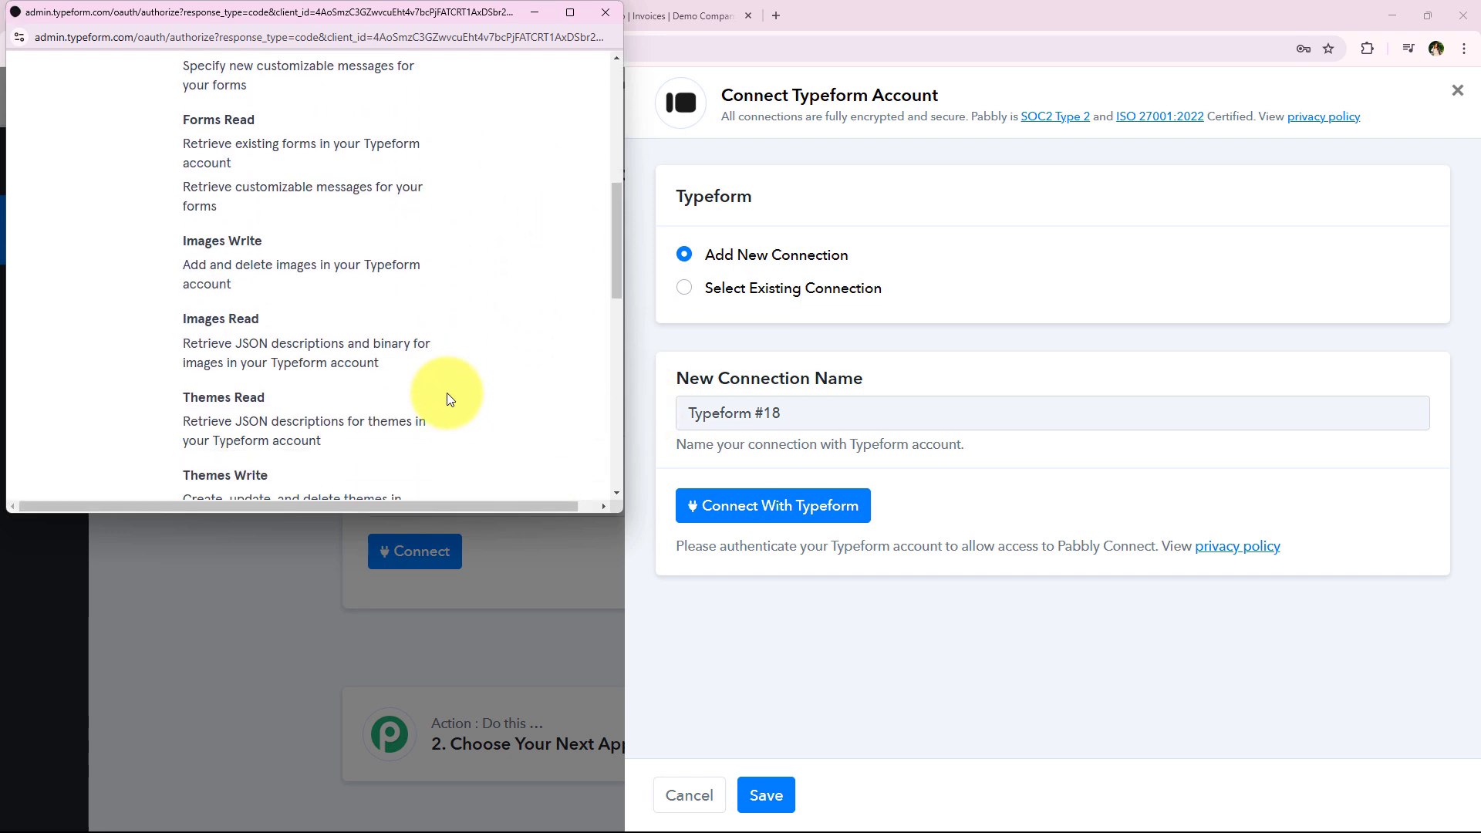
{"action": "scroll", "coordinate": [447, 395], "scroll_direction": "down", "scroll_amount": 7}
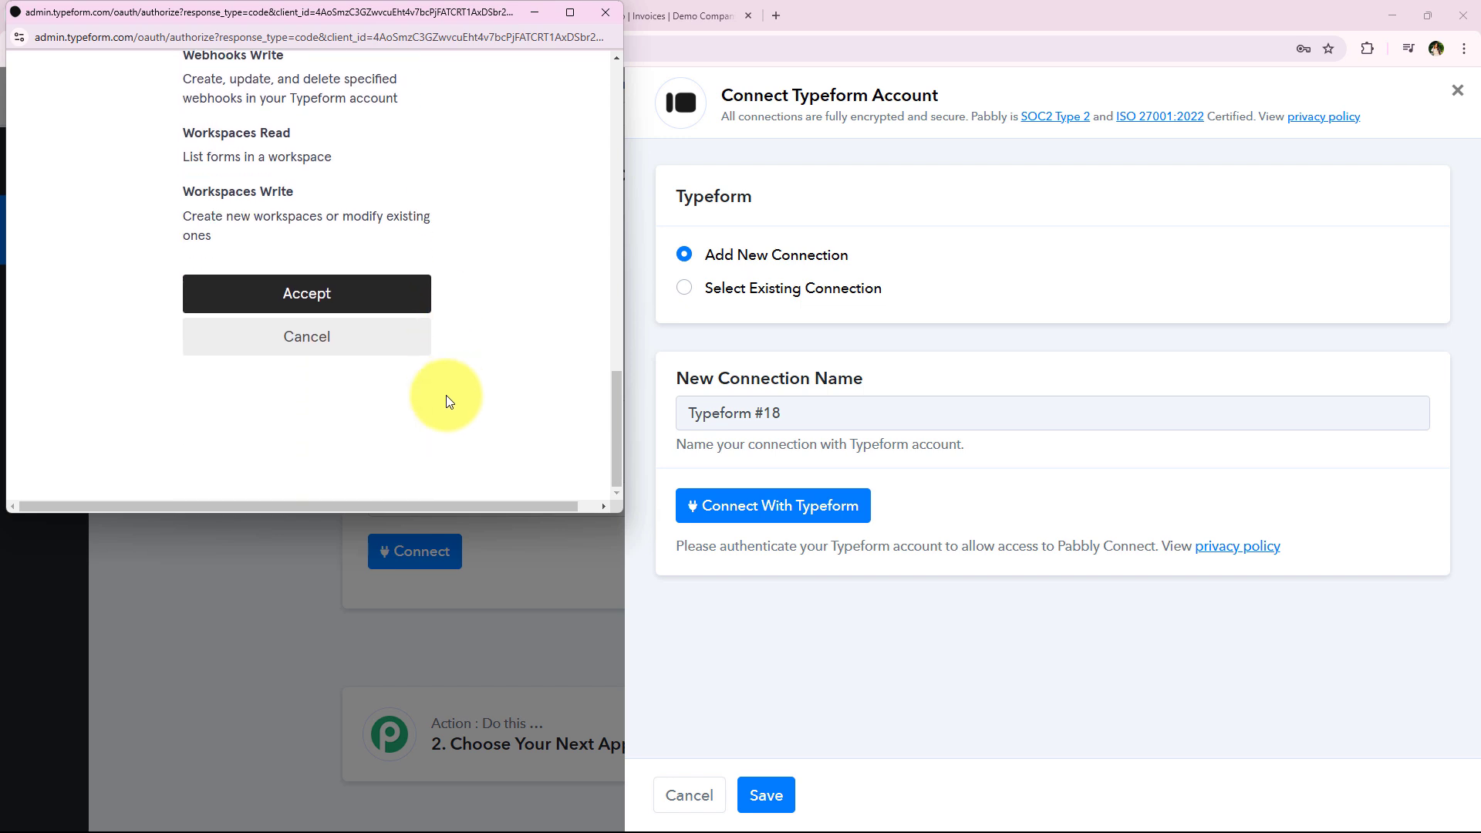
{"action": "left_click", "coordinate": [289, 303]}
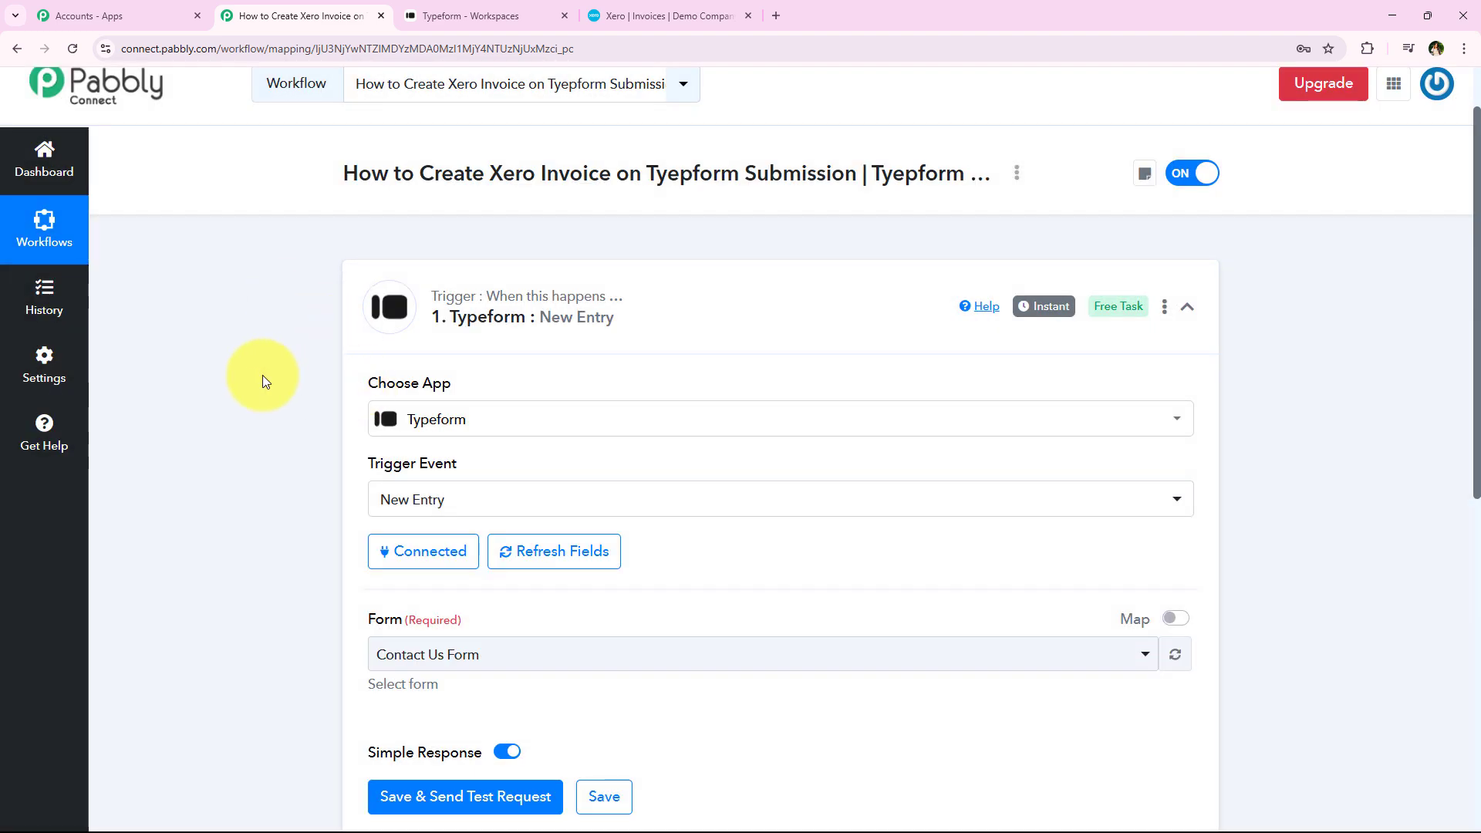
- Switch to Typeform, open the Inquiry Form from My workspace and review its questions through Company Name
{"action": "scroll", "coordinate": [262, 375], "scroll_direction": "down", "scroll_amount": 1}
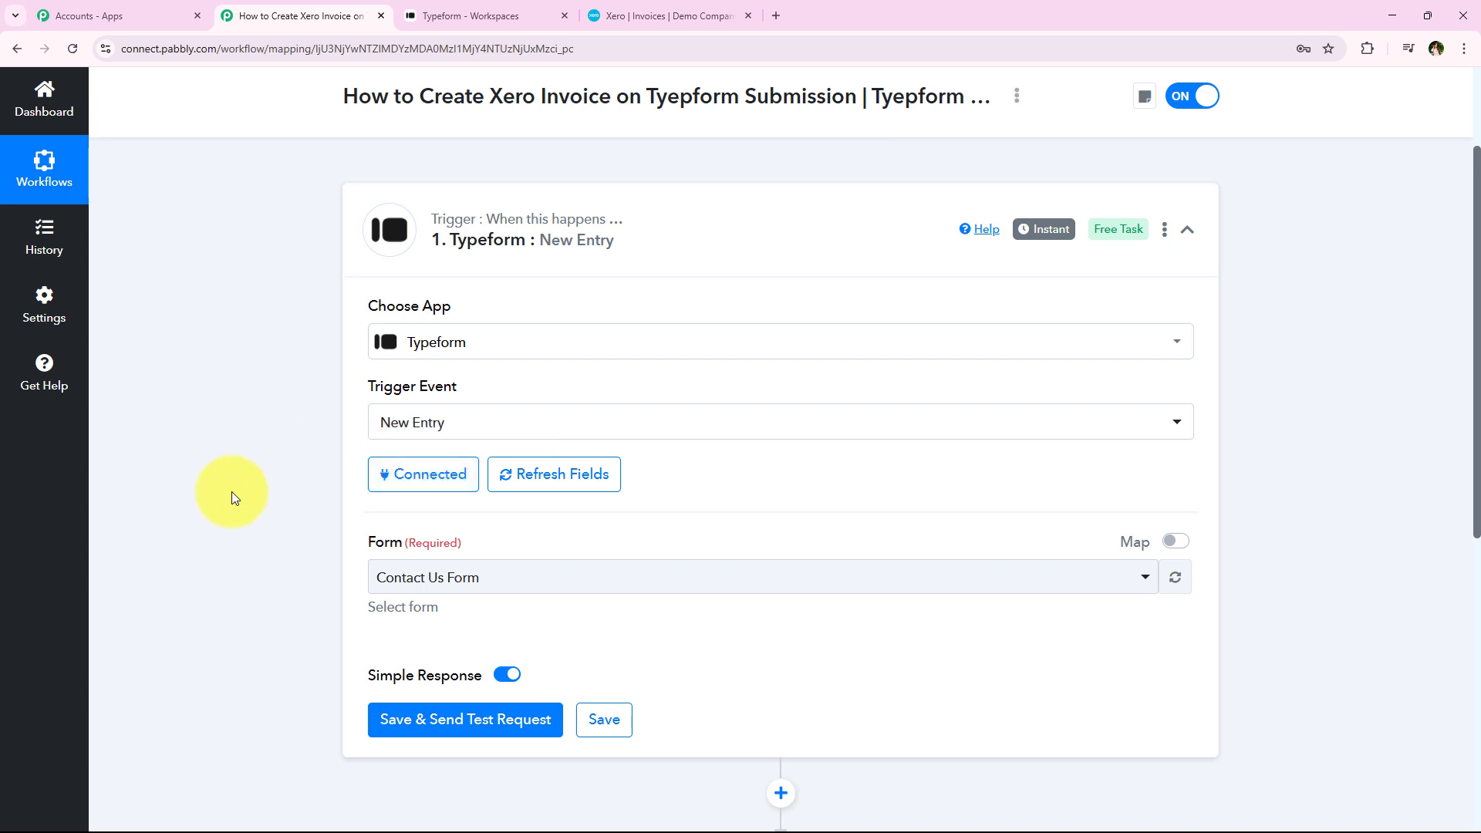
{"action": "scroll", "coordinate": [340, 331], "scroll_direction": "down", "scroll_amount": 1}
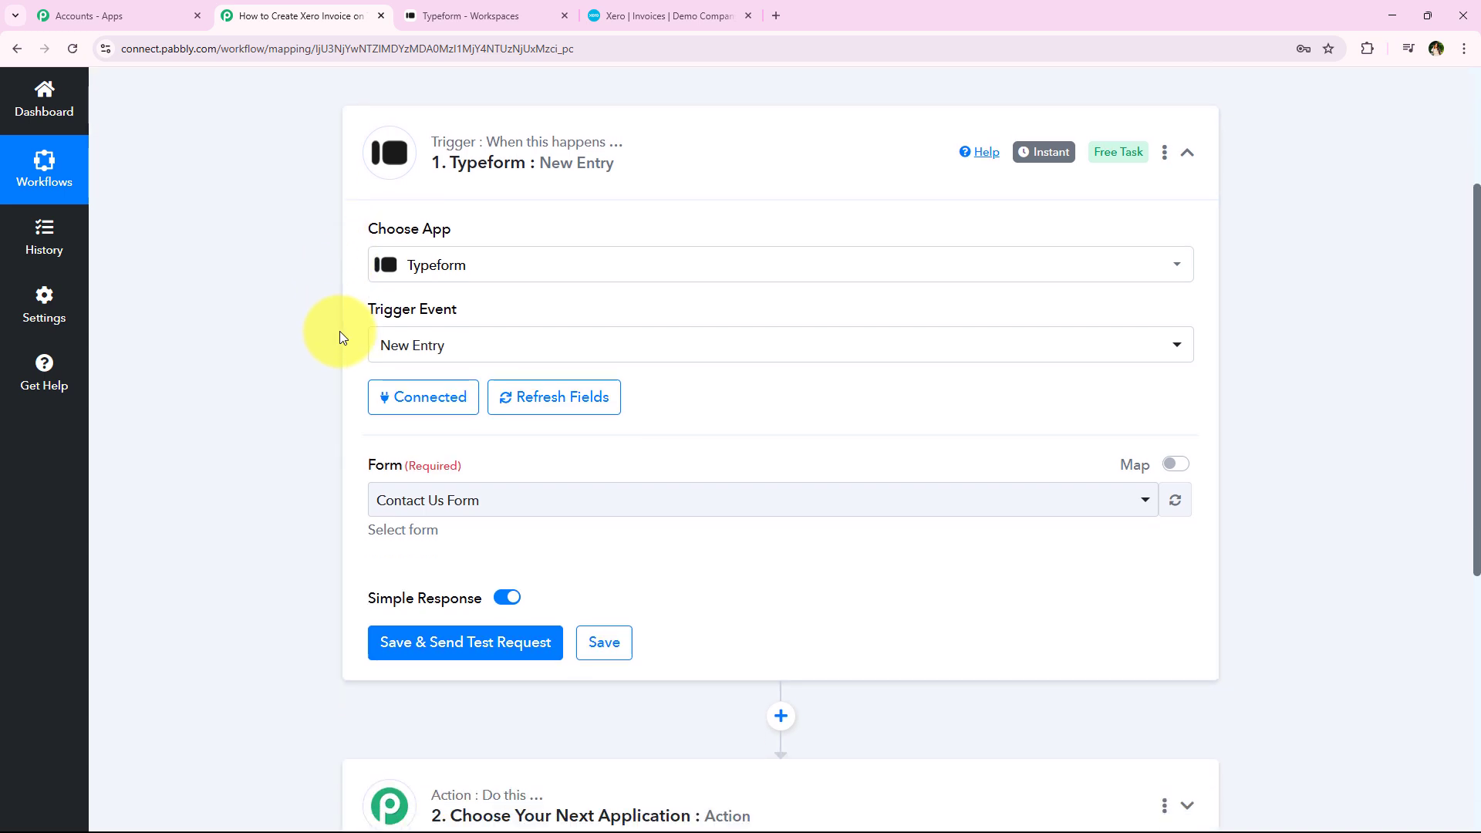
{"action": "scroll", "coordinate": [372, 478], "scroll_direction": "down", "scroll_amount": 1}
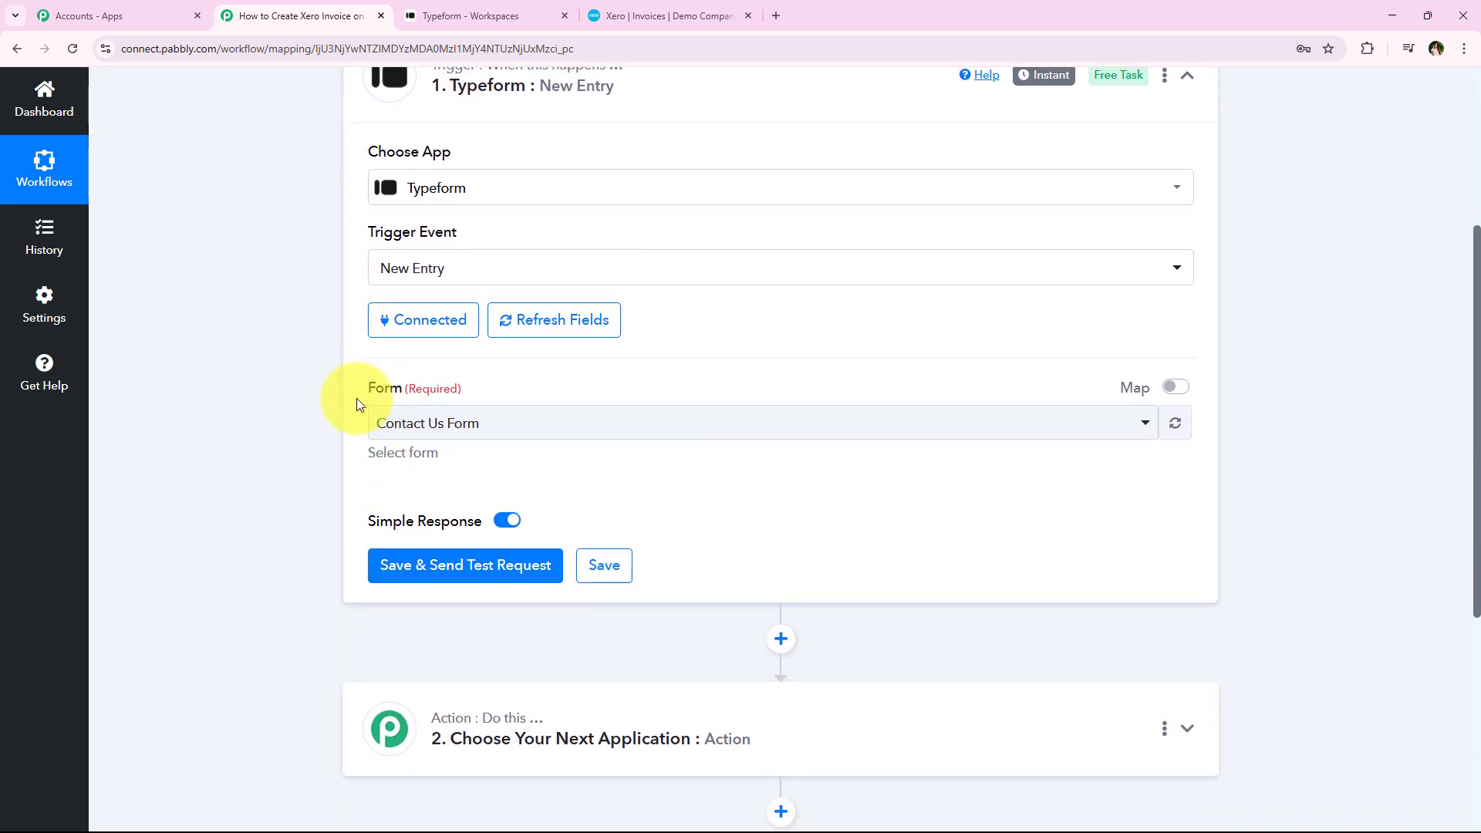
{"action": "left_click", "coordinate": [329, 435]}
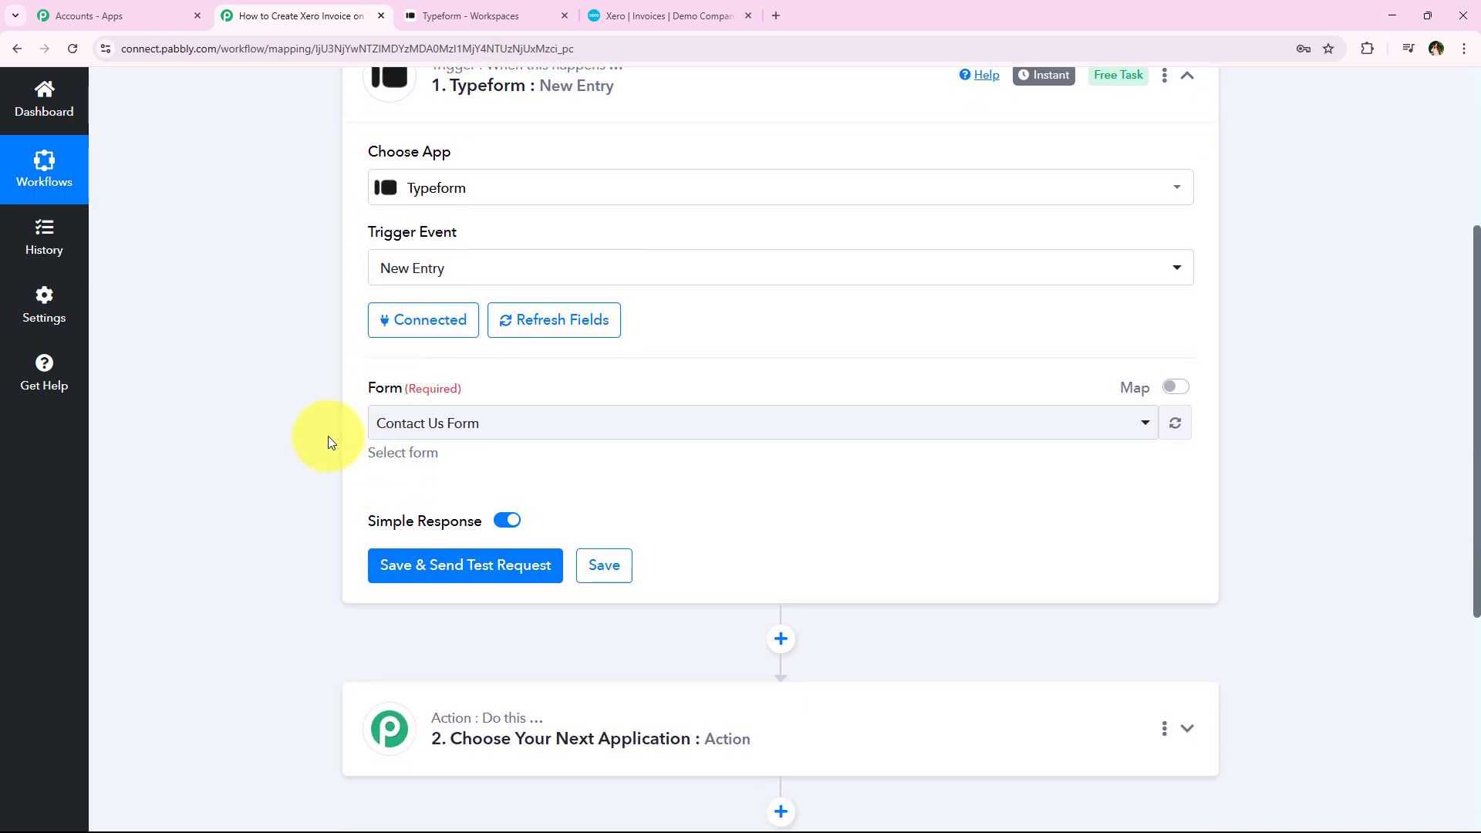
{"action": "key", "text": "ctrl+Tab"}
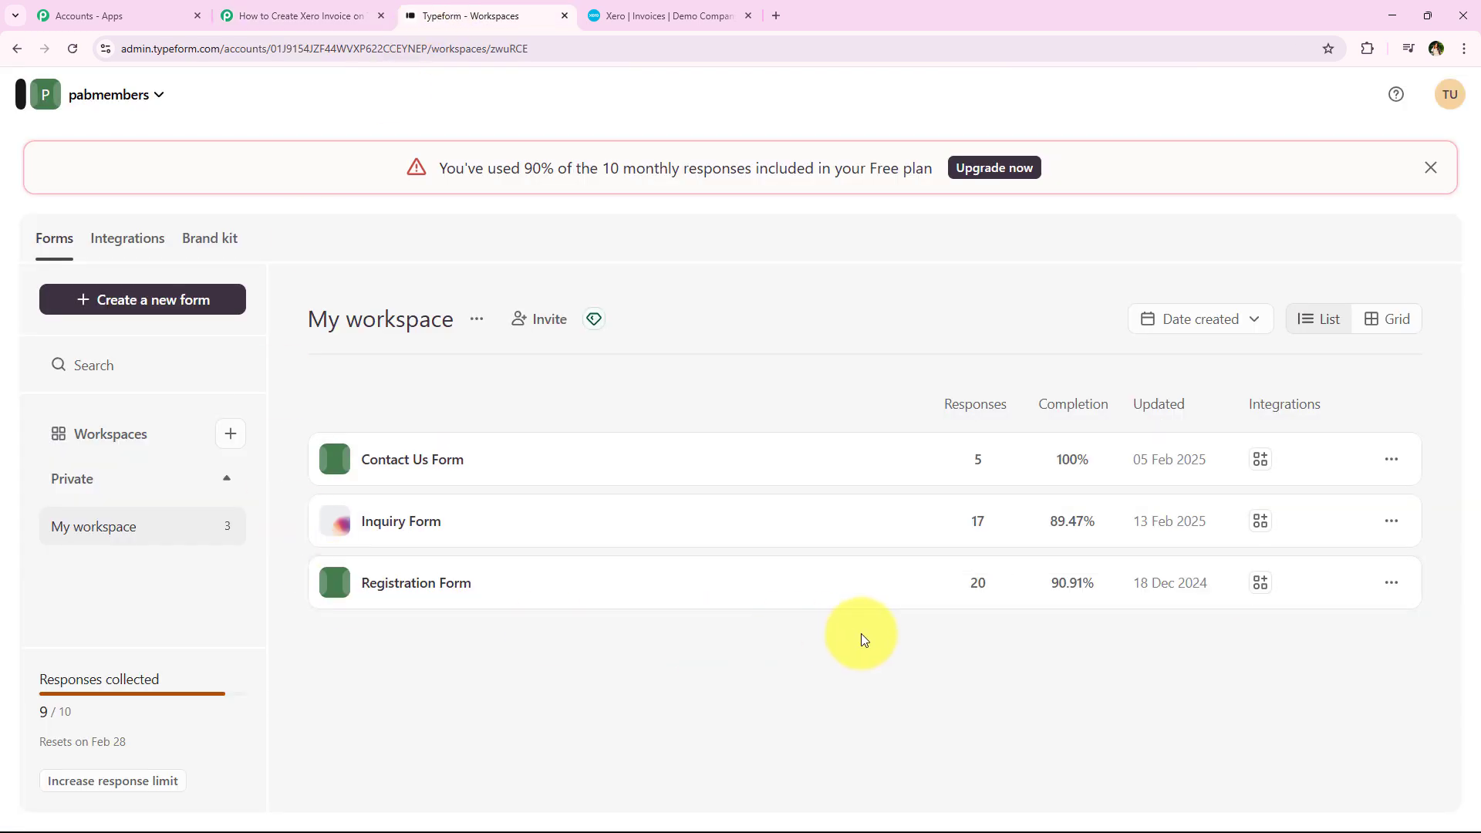
{"action": "left_click", "coordinate": [447, 534]}
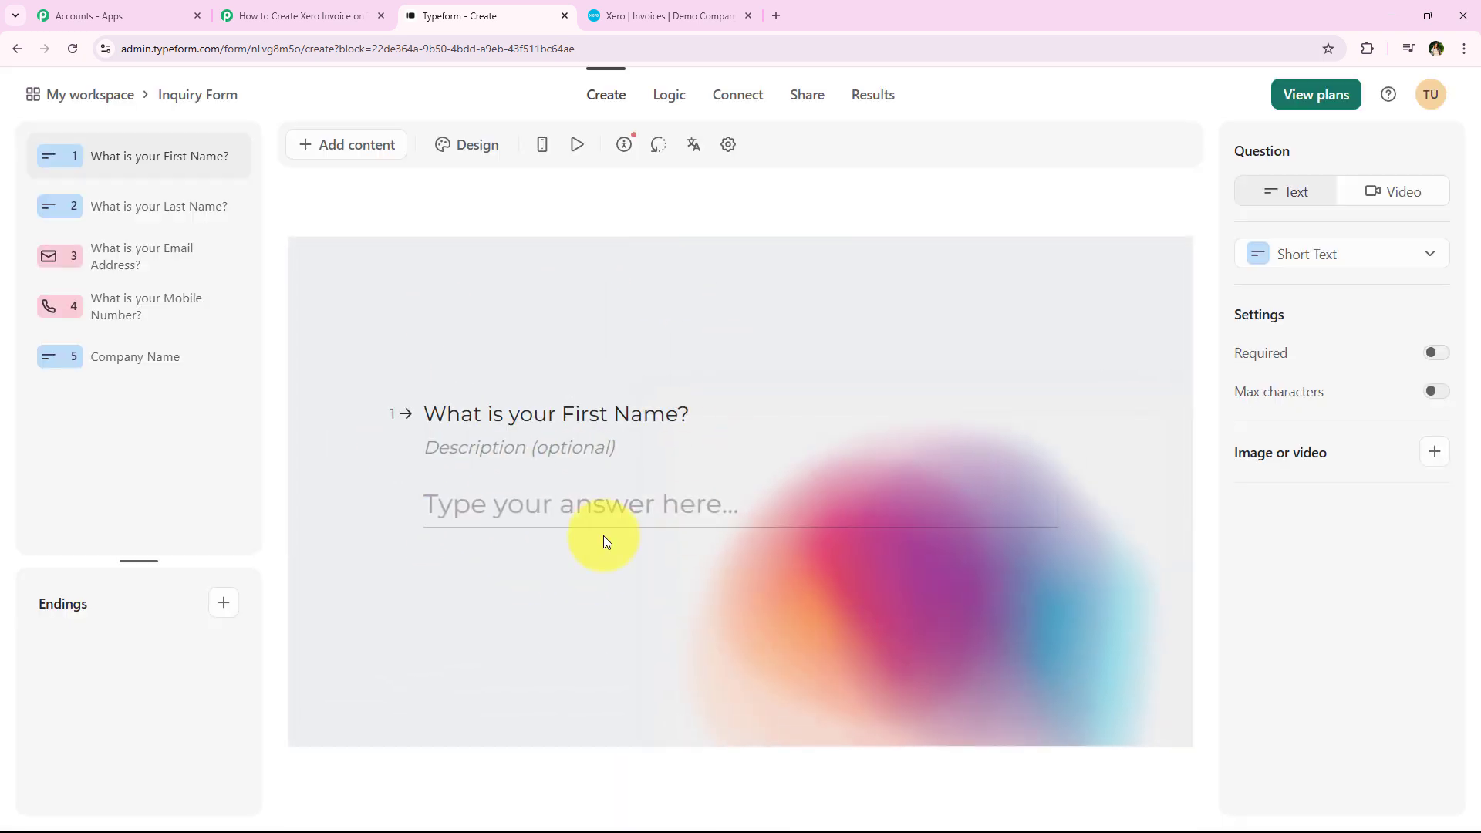
{"action": "left_click", "coordinate": [168, 253]}
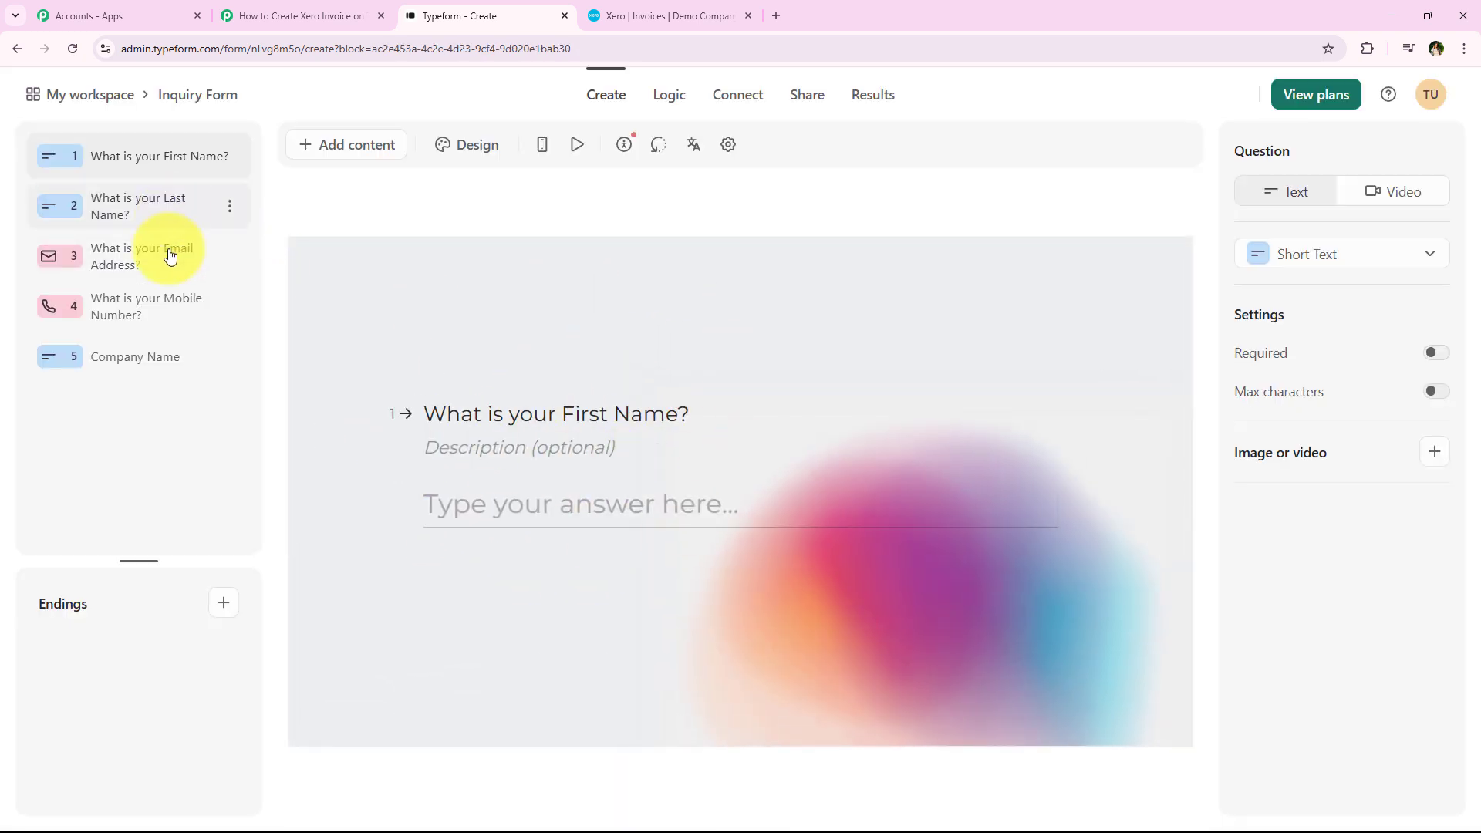
{"action": "left_click", "coordinate": [166, 328]}
{"action": "left_click", "coordinate": [165, 353]}
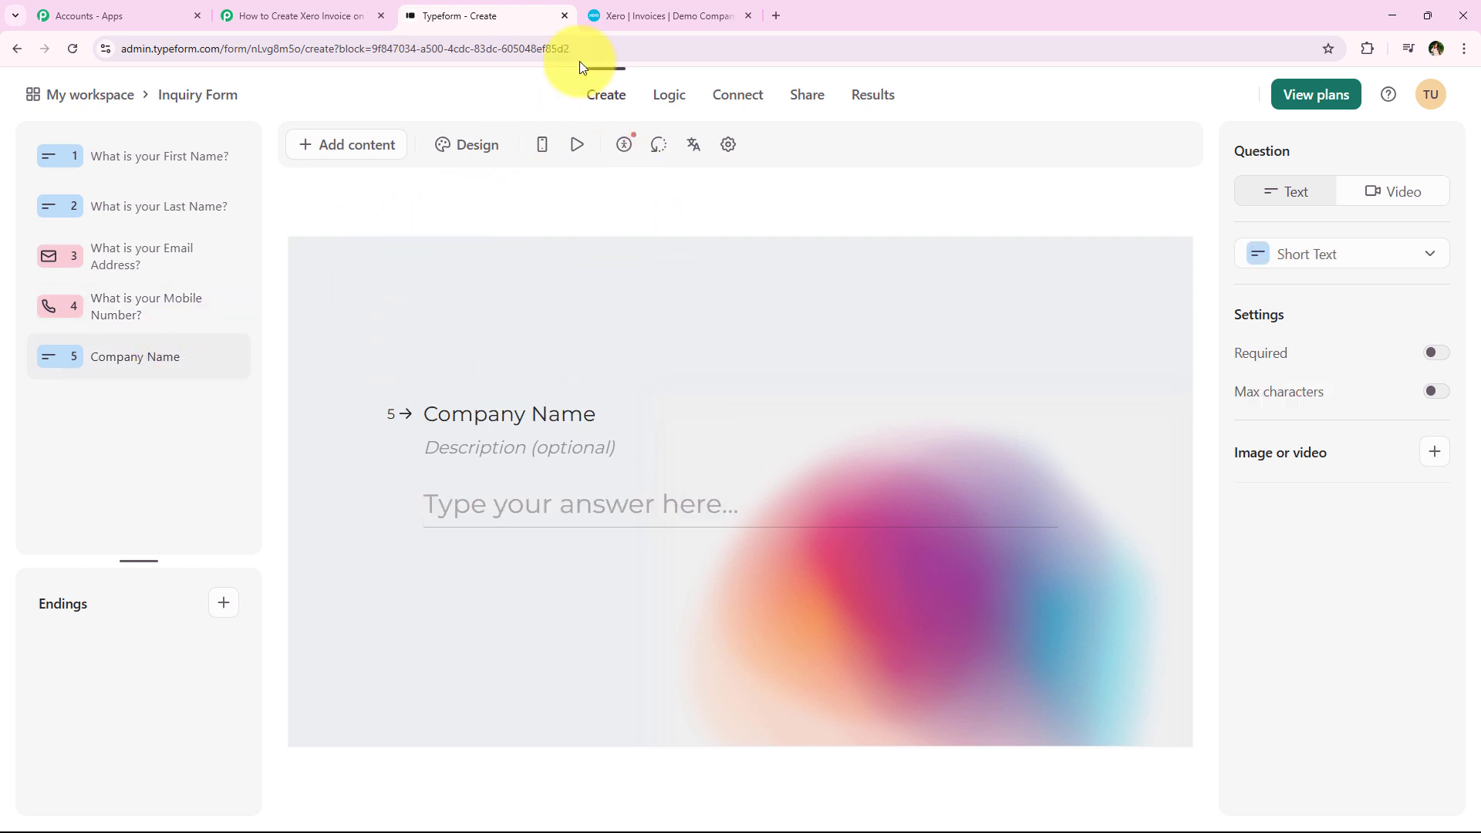
- Back in the Pabbly Connect workflow, set the trigger's form to Inquiry Form, send a test request and read the test-submission note
{"action": "left_click", "coordinate": [346, 15]}
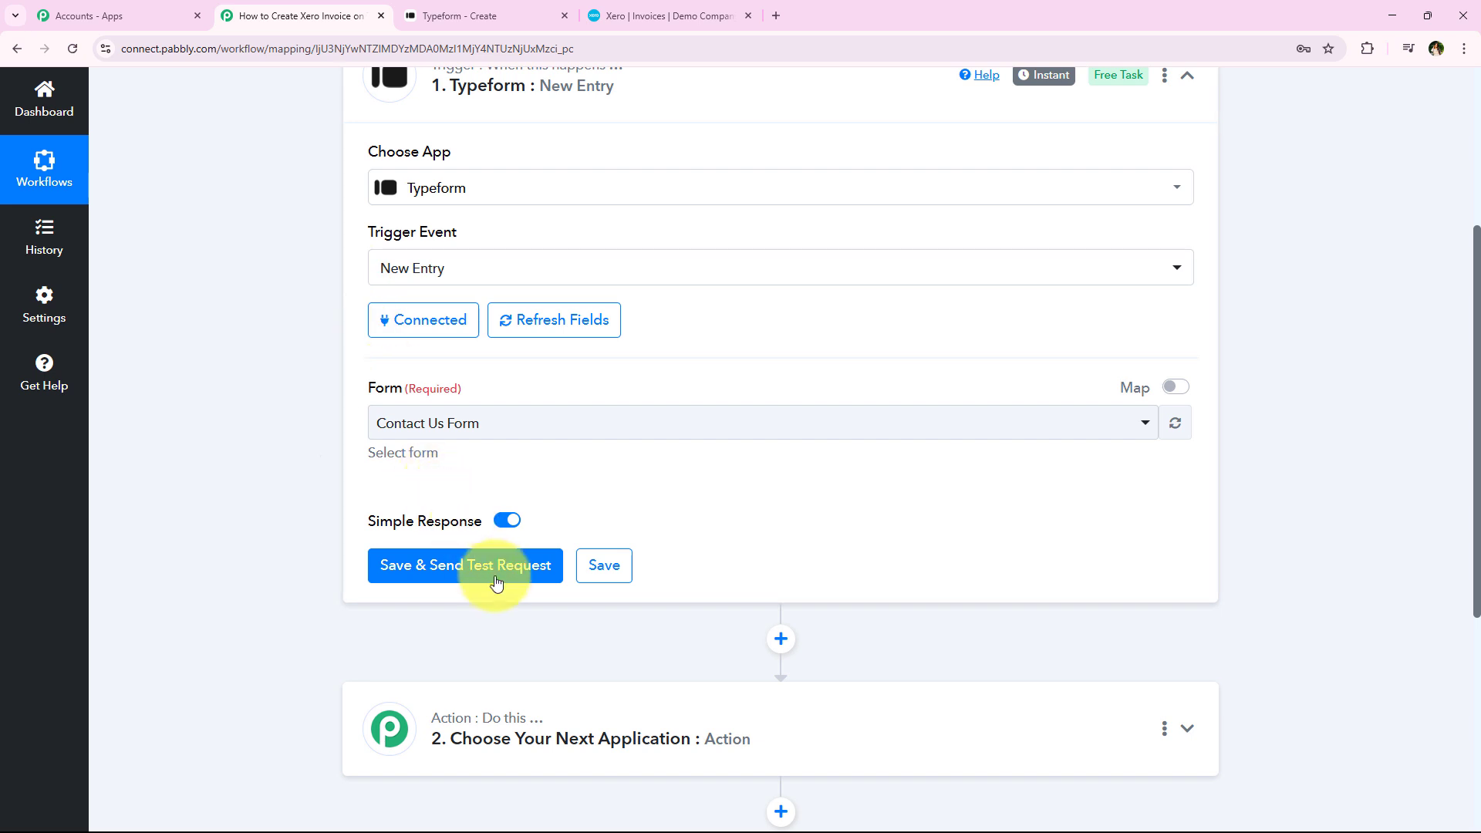
{"action": "left_click", "coordinate": [466, 424]}
{"action": "left_click", "coordinate": [456, 545]}
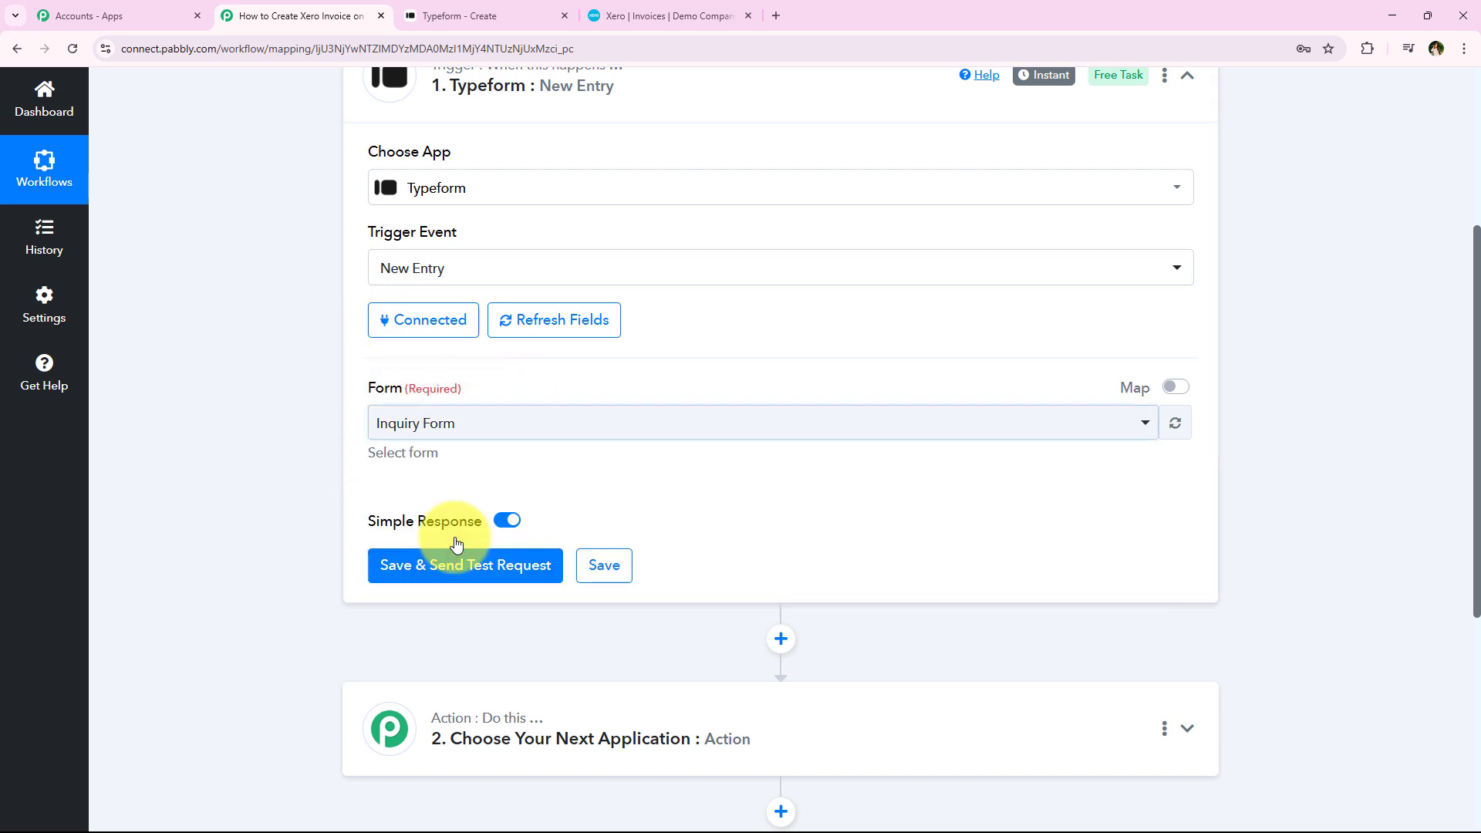
{"action": "left_click", "coordinate": [409, 565]}
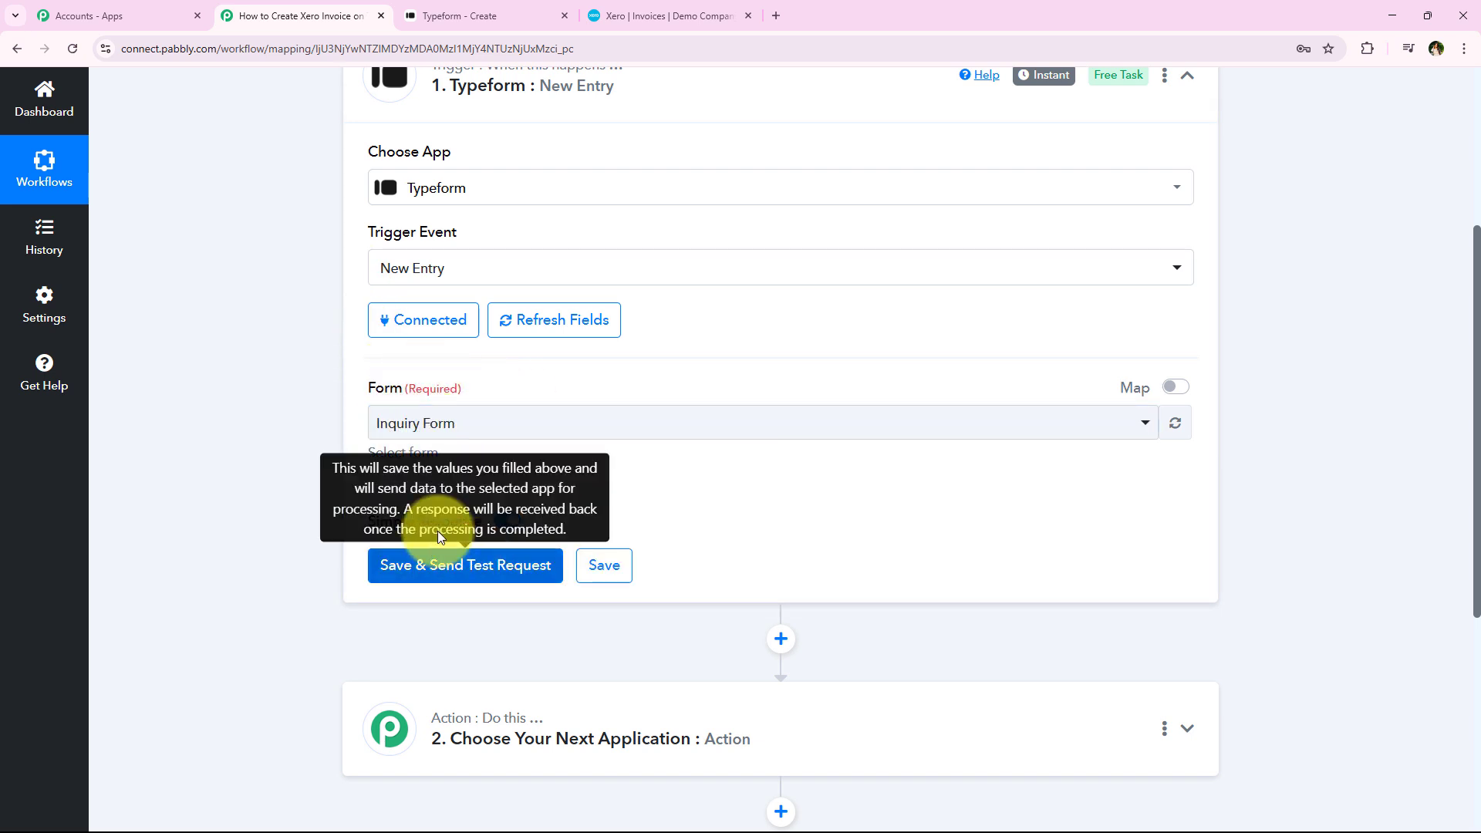
{"action": "scroll", "coordinate": [224, 324], "scroll_direction": "down", "scroll_amount": 1}
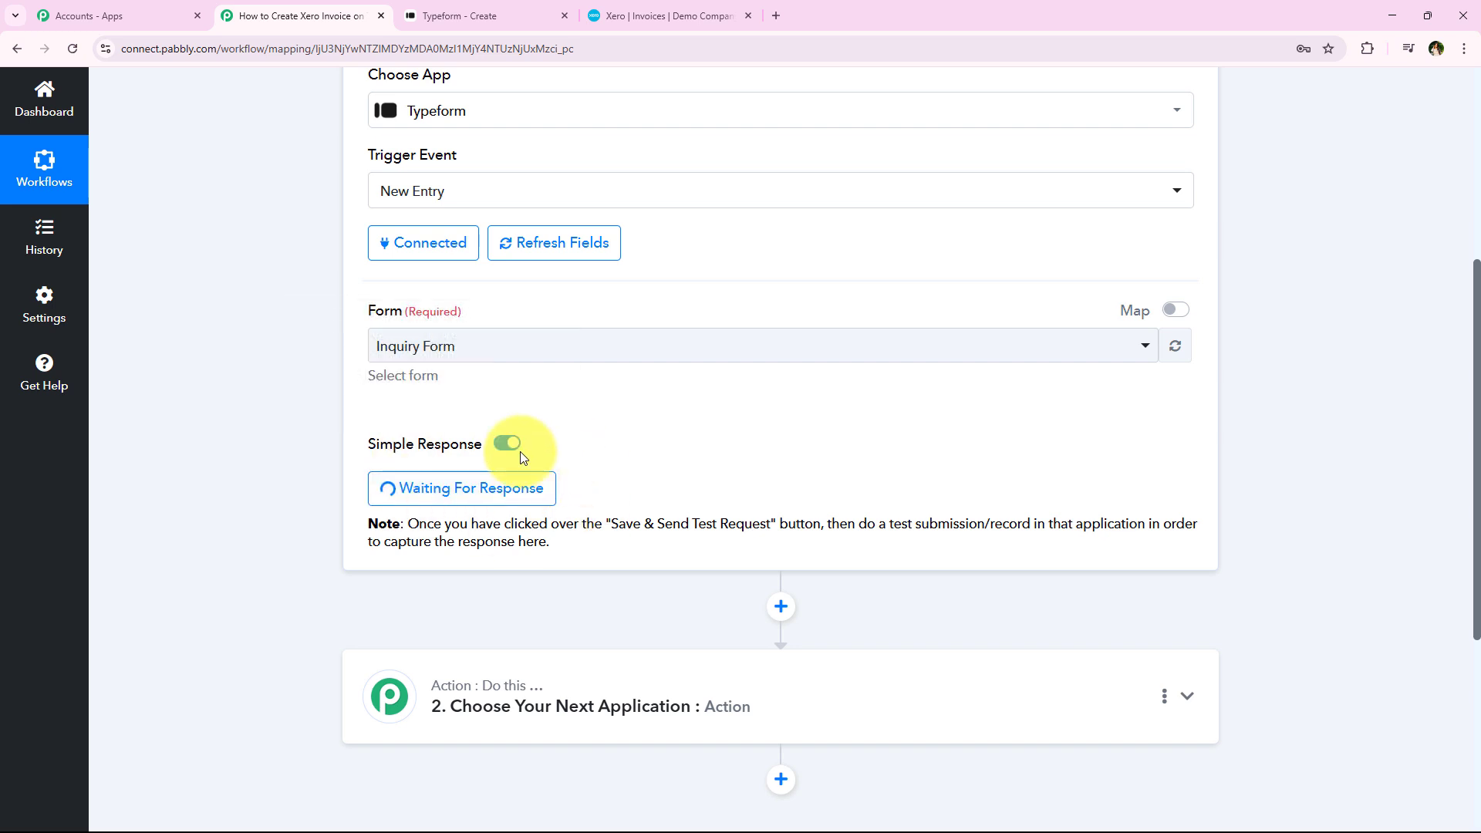
{"action": "left_click_drag", "start_coordinate": [859, 525], "coordinate": [1032, 526]}
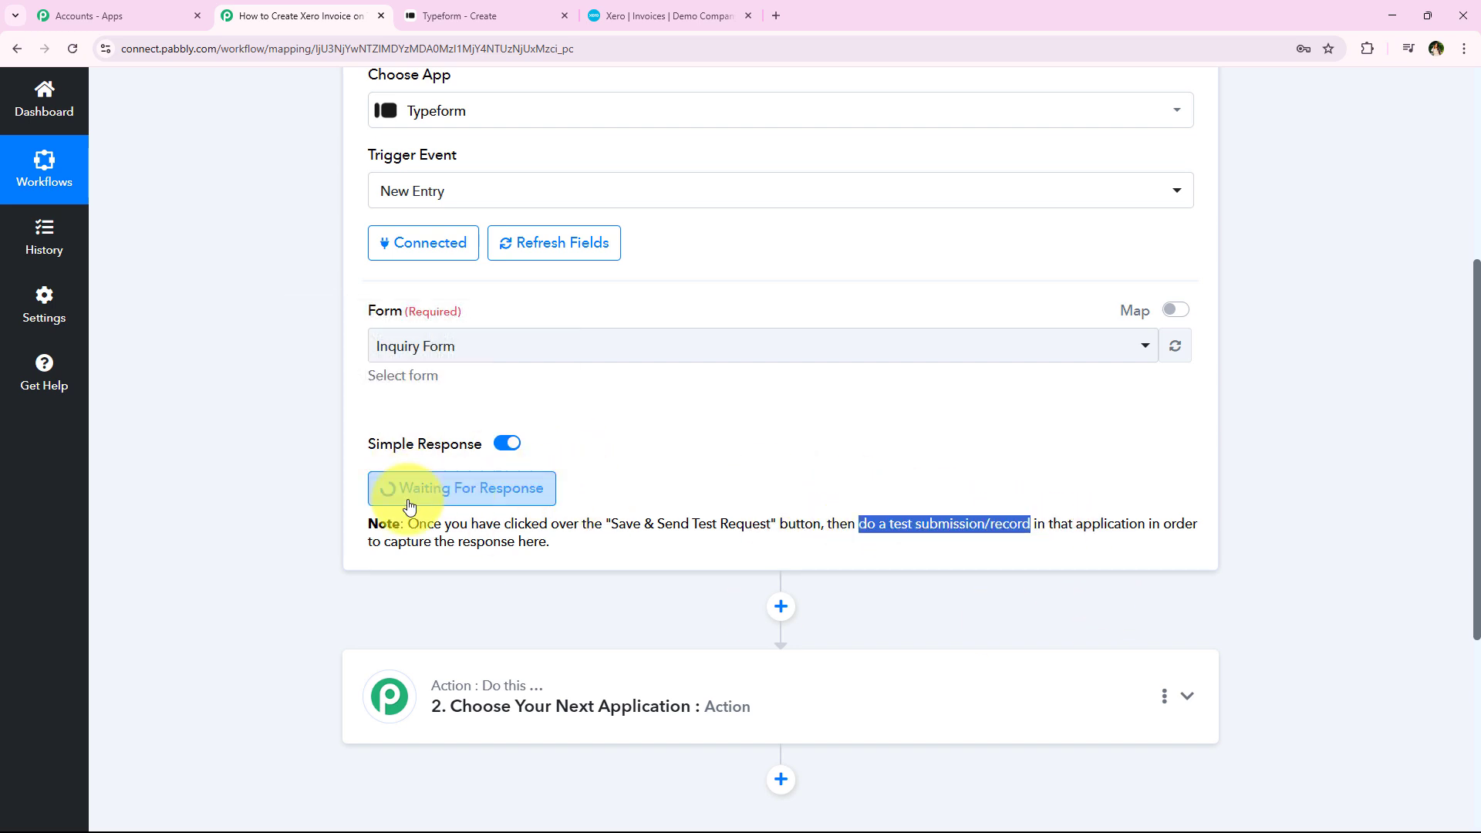
{"action": "left_click", "coordinate": [707, 447]}
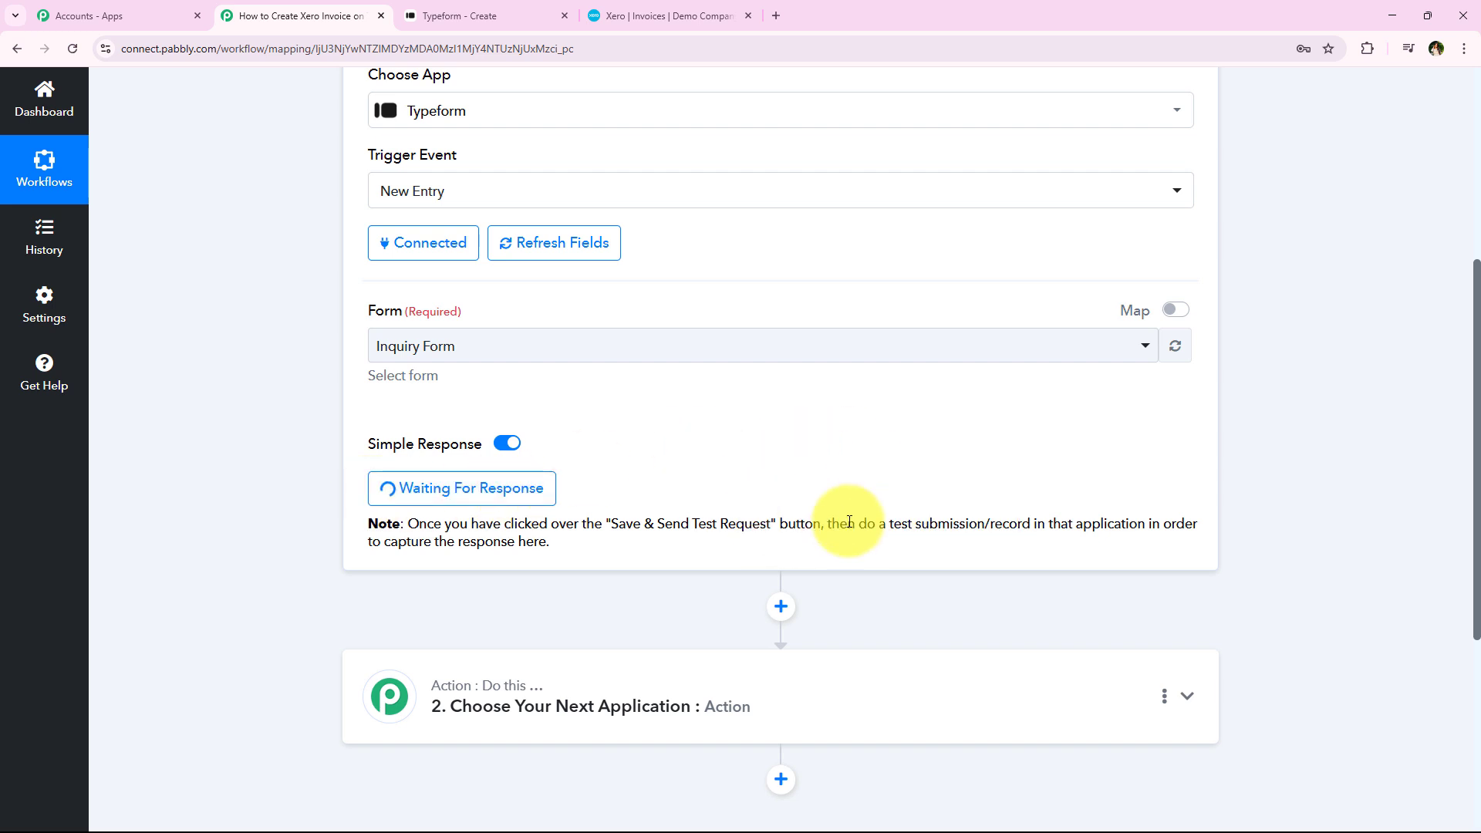
{"action": "scroll", "coordinate": [564, 486], "scroll_direction": "up", "scroll_amount": 1}
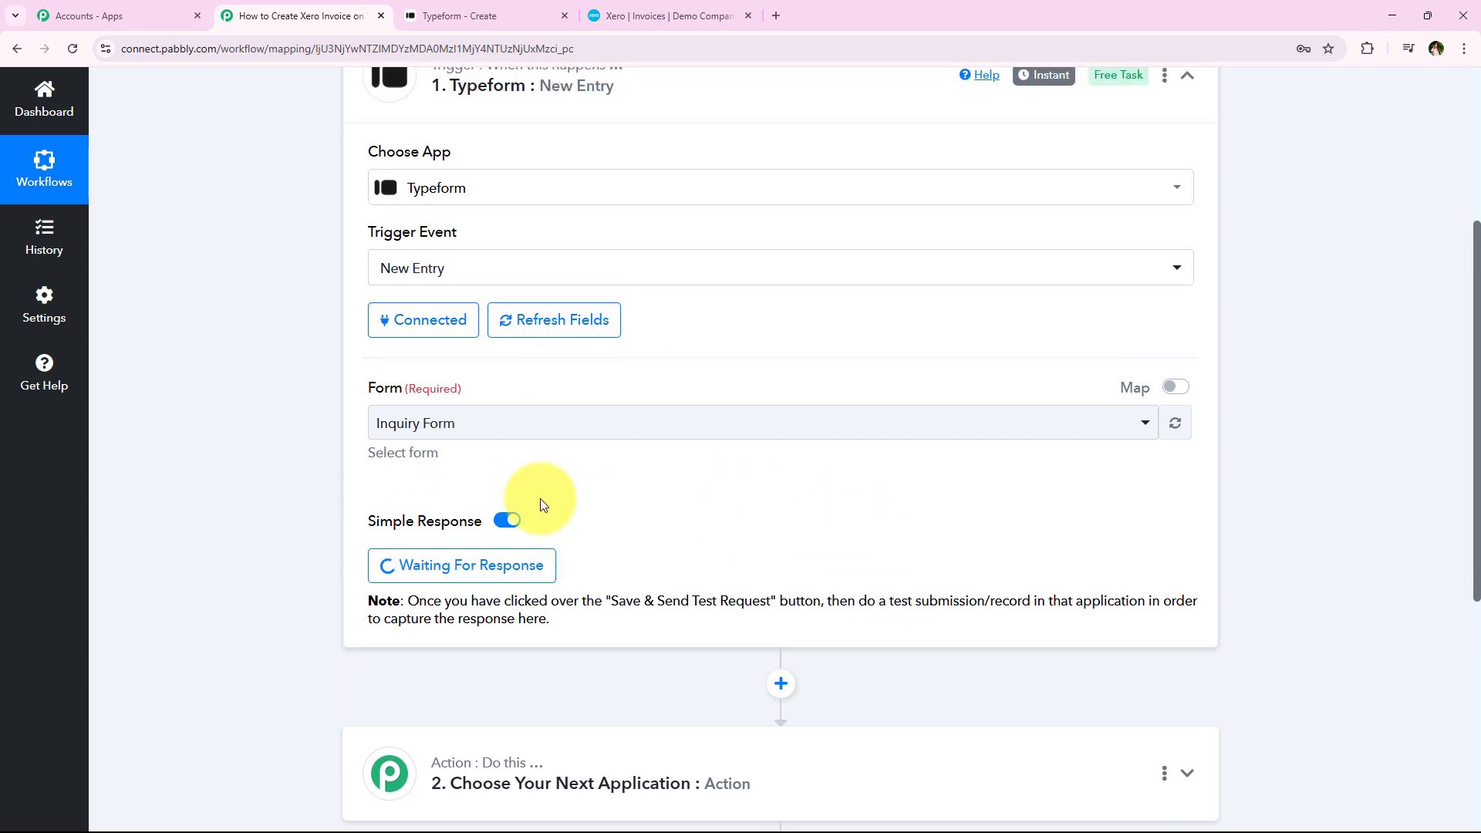
- Copy the Inquiry Form's share link in Typeform and open the live form in a new browser tab
{"action": "left_click", "coordinate": [417, 17]}
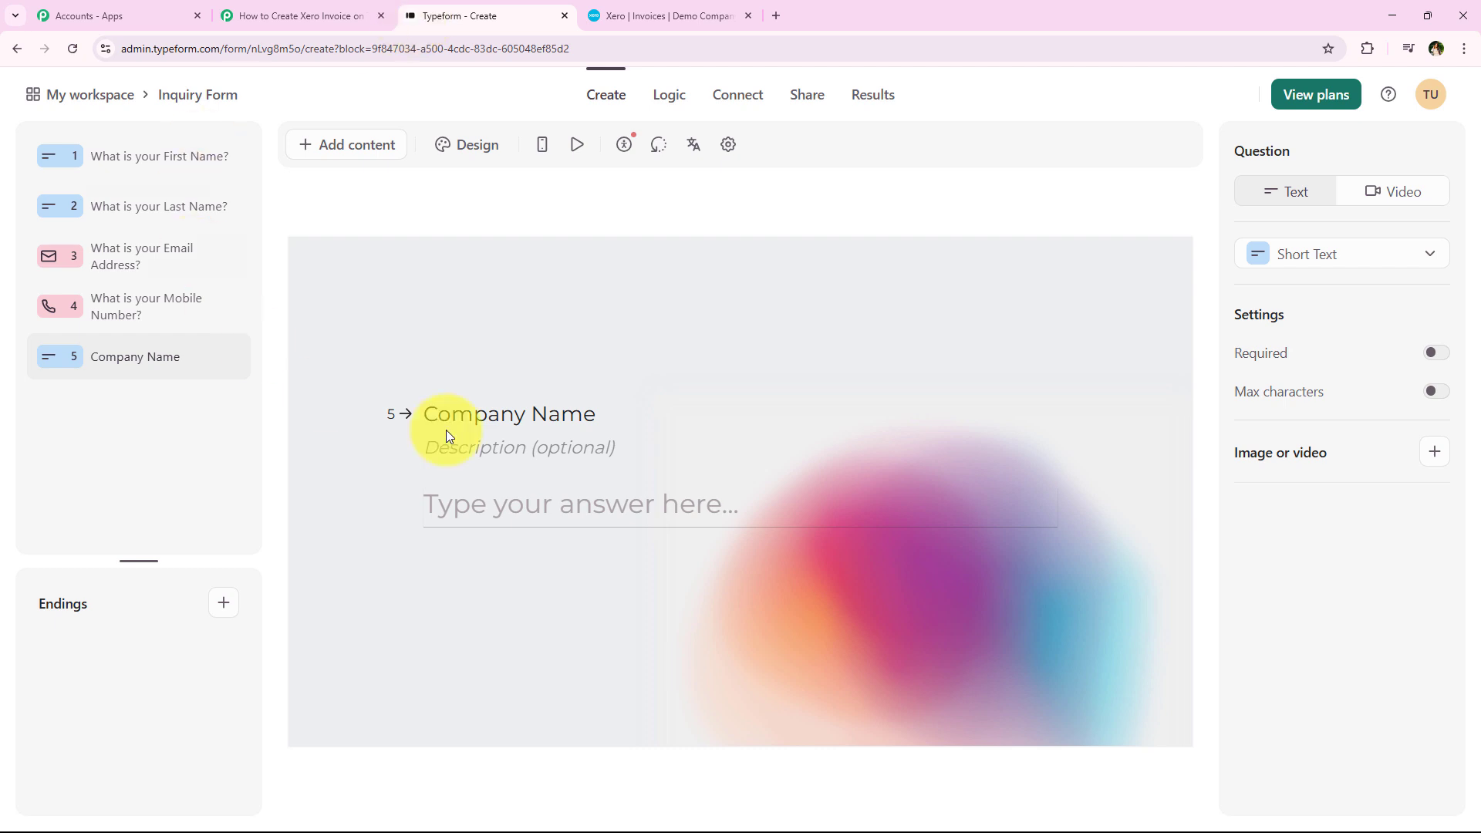
{"action": "left_click", "coordinate": [802, 95]}
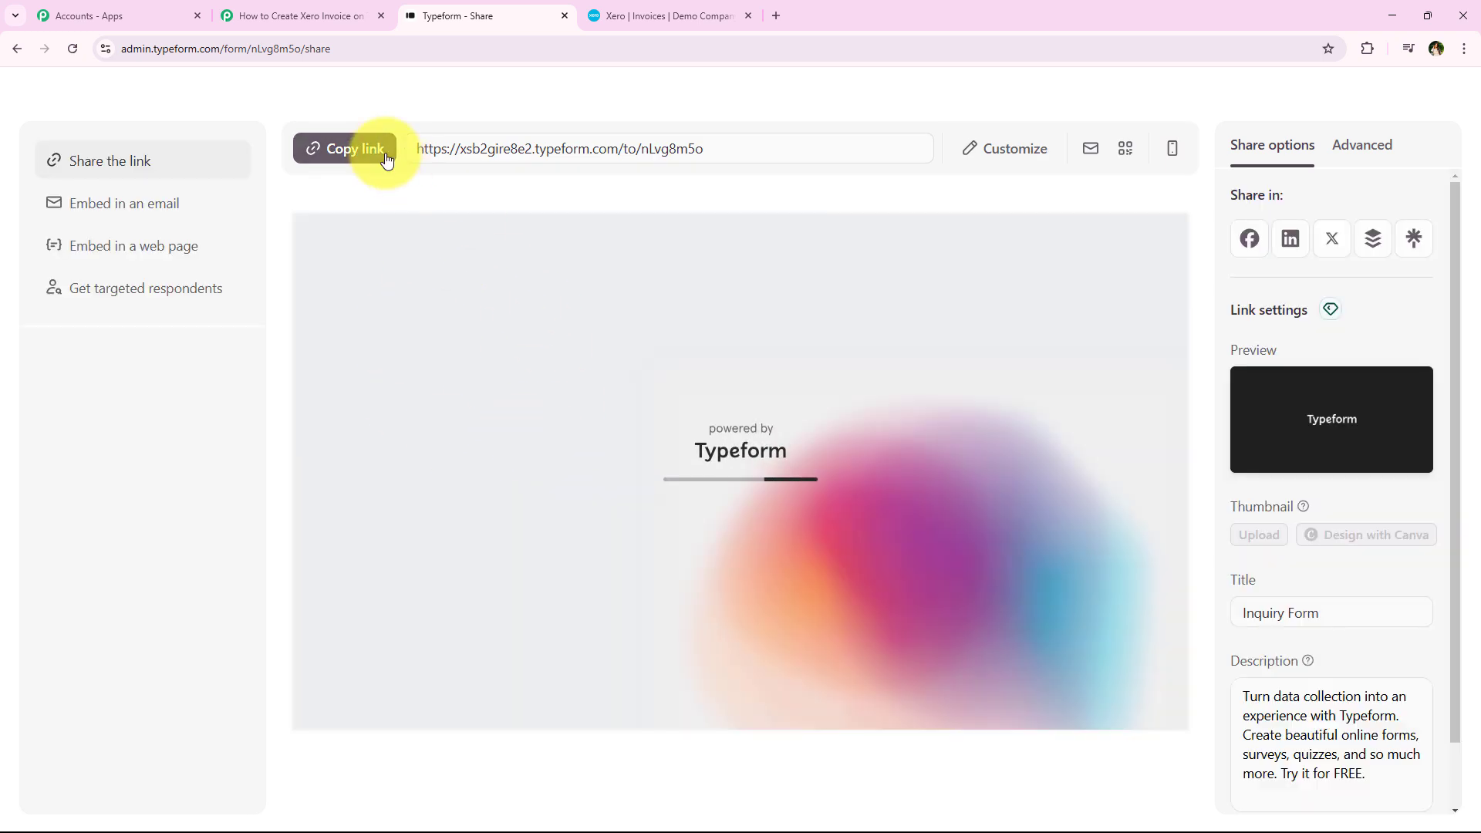
{"action": "left_click", "coordinate": [387, 159]}
{"action": "left_click", "coordinate": [778, 14]}
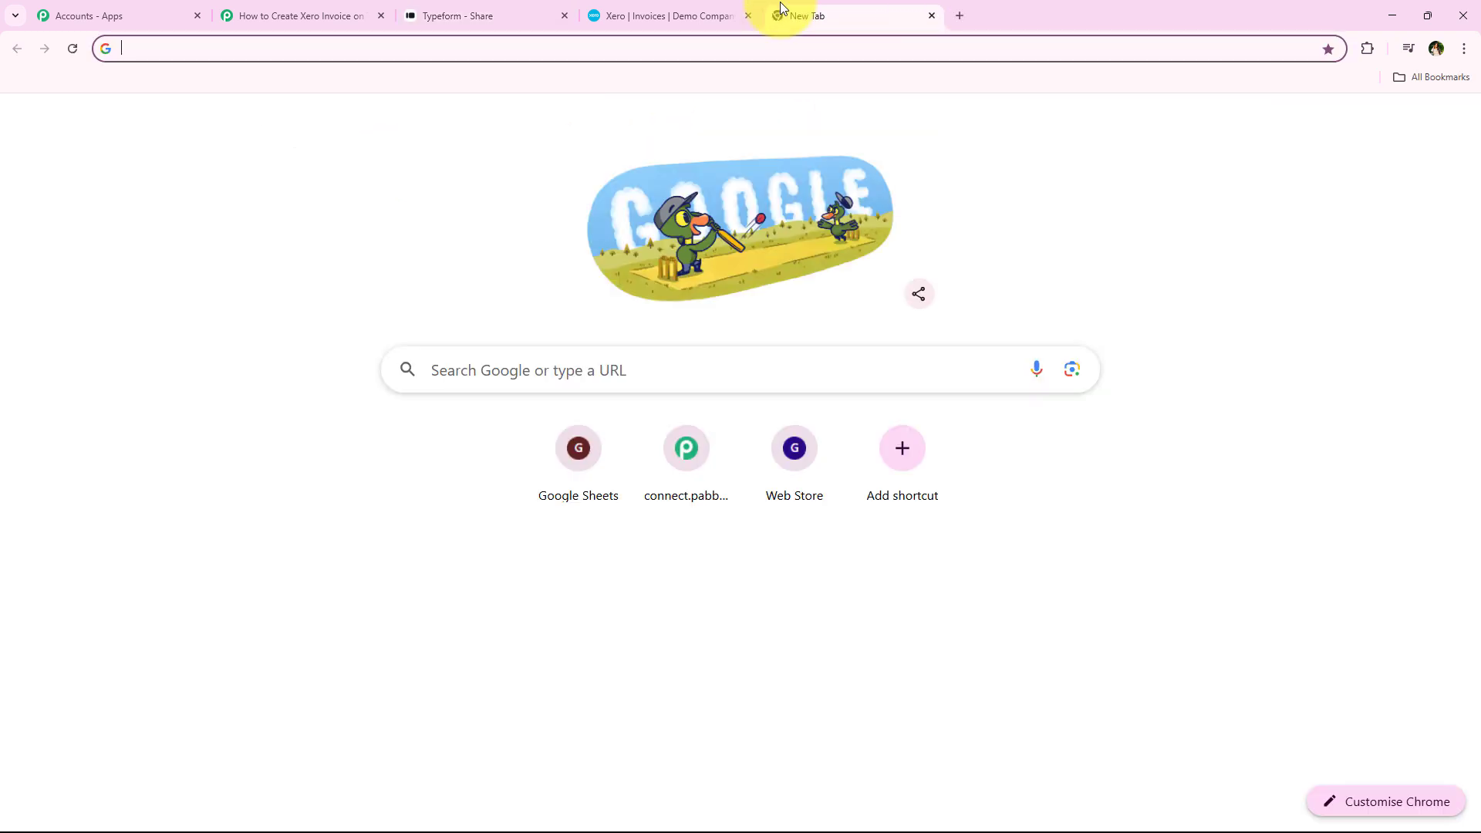
{"action": "key", "text": "ctrl+v"}
{"action": "key", "text": "Return"}
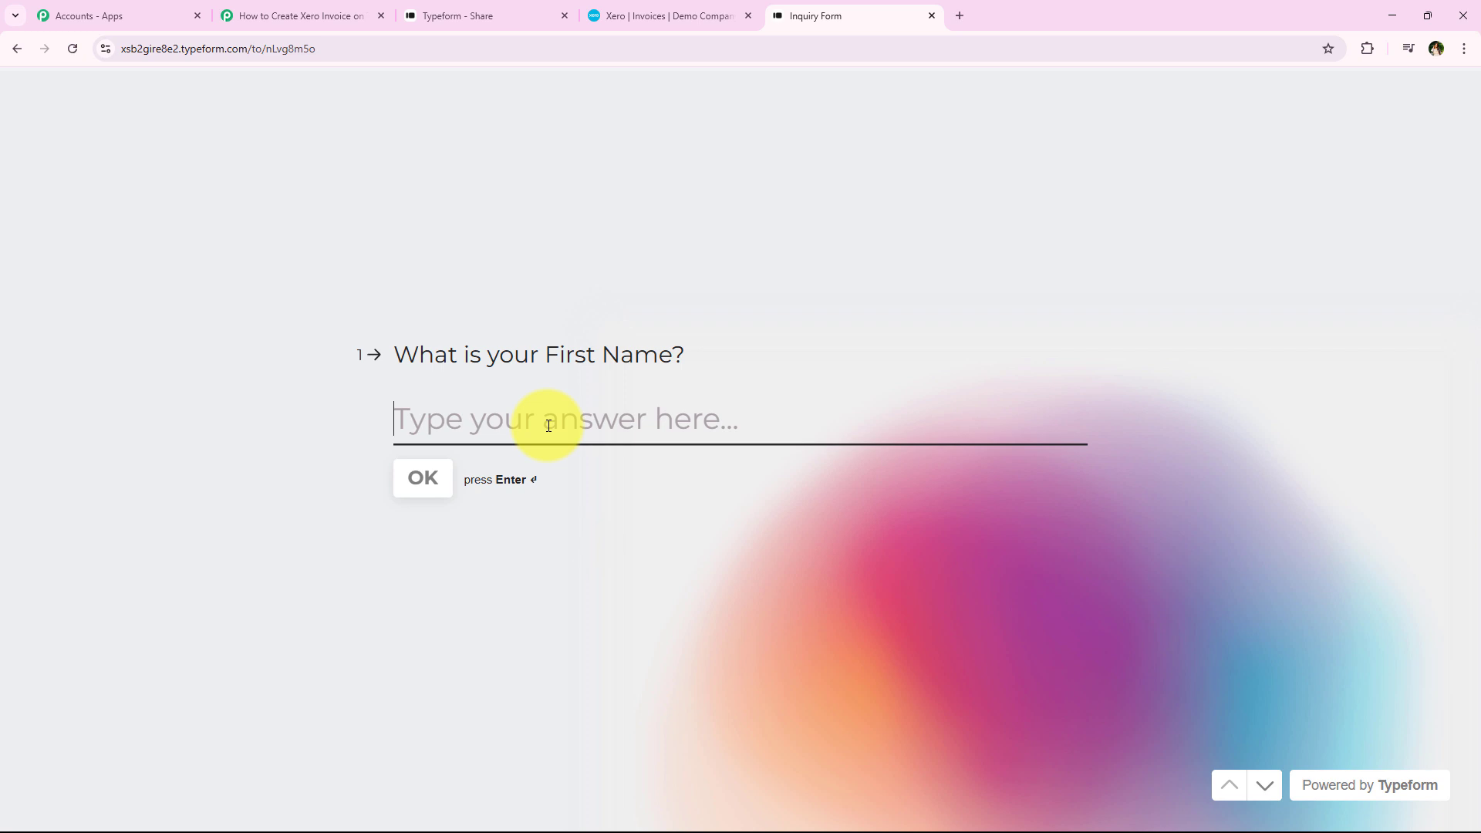
- Answer the form's first name, last name, e-mail and mobile number questions, enter Pabbly TUTS as the company name, and submit it
{"action": "type", "text": "Demo"}
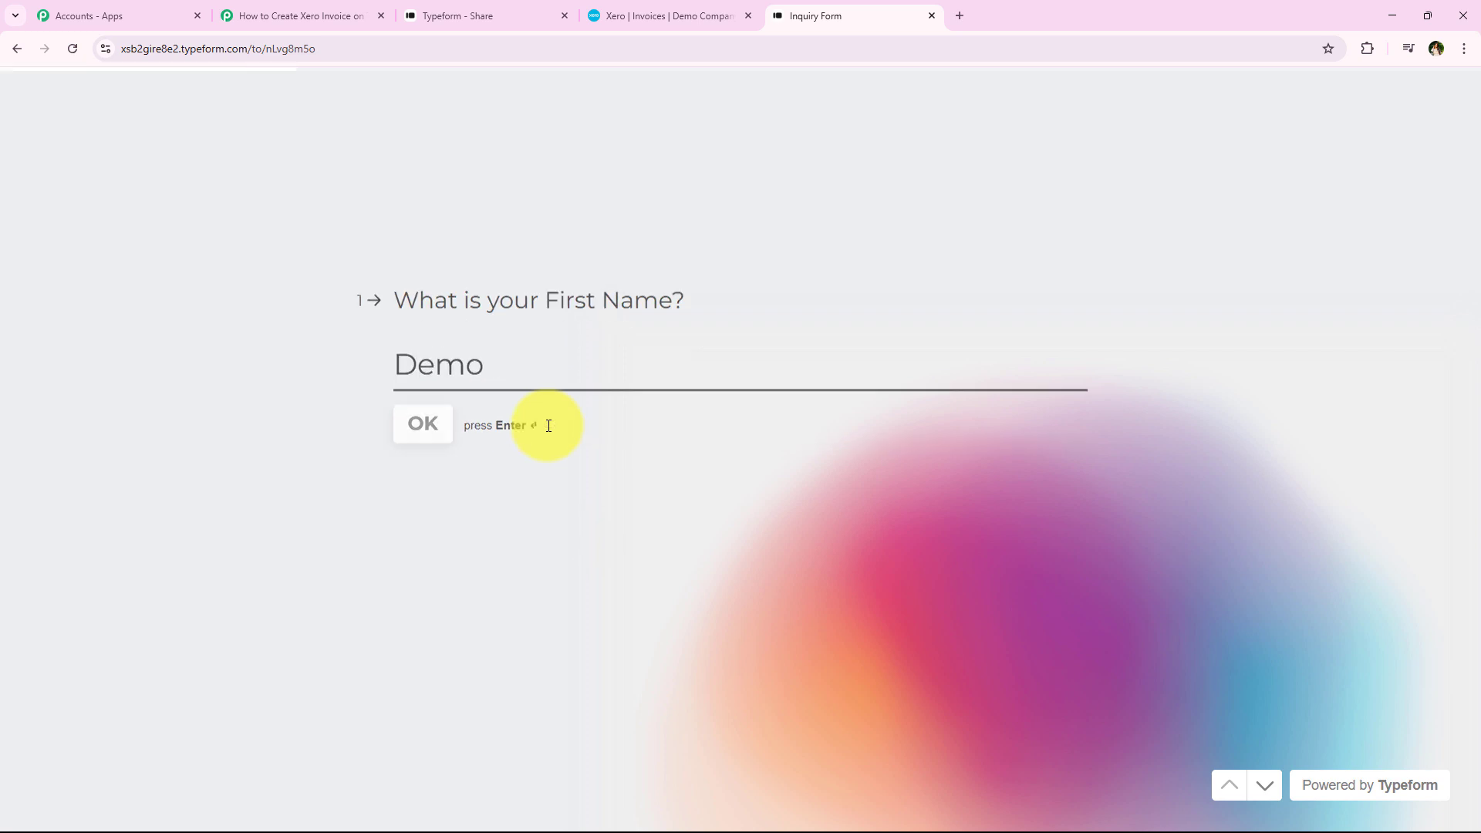
{"action": "key", "text": "Return"}
{"action": "type", "text": "Lead"}
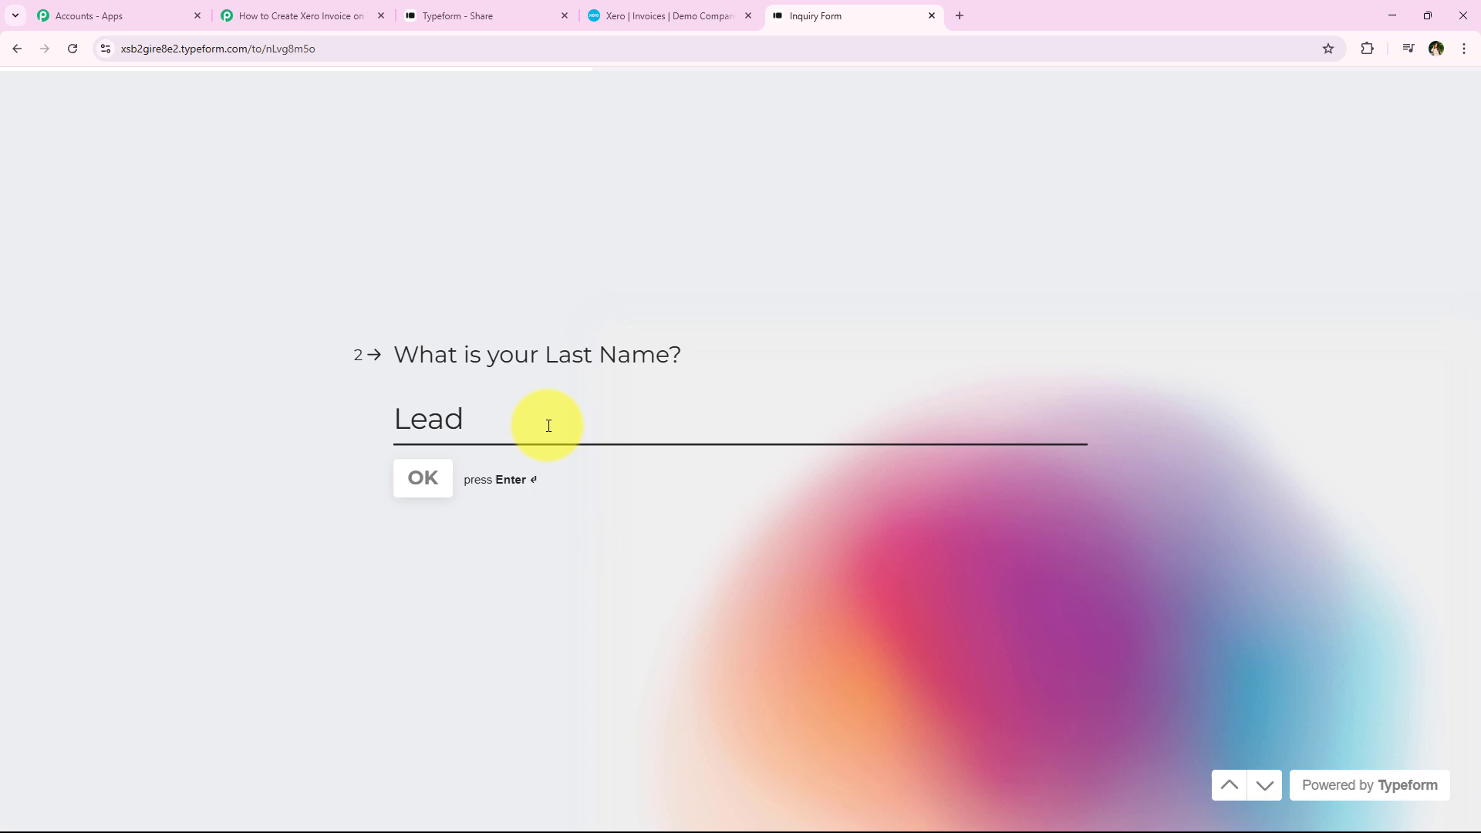
{"action": "key", "text": "Return"}
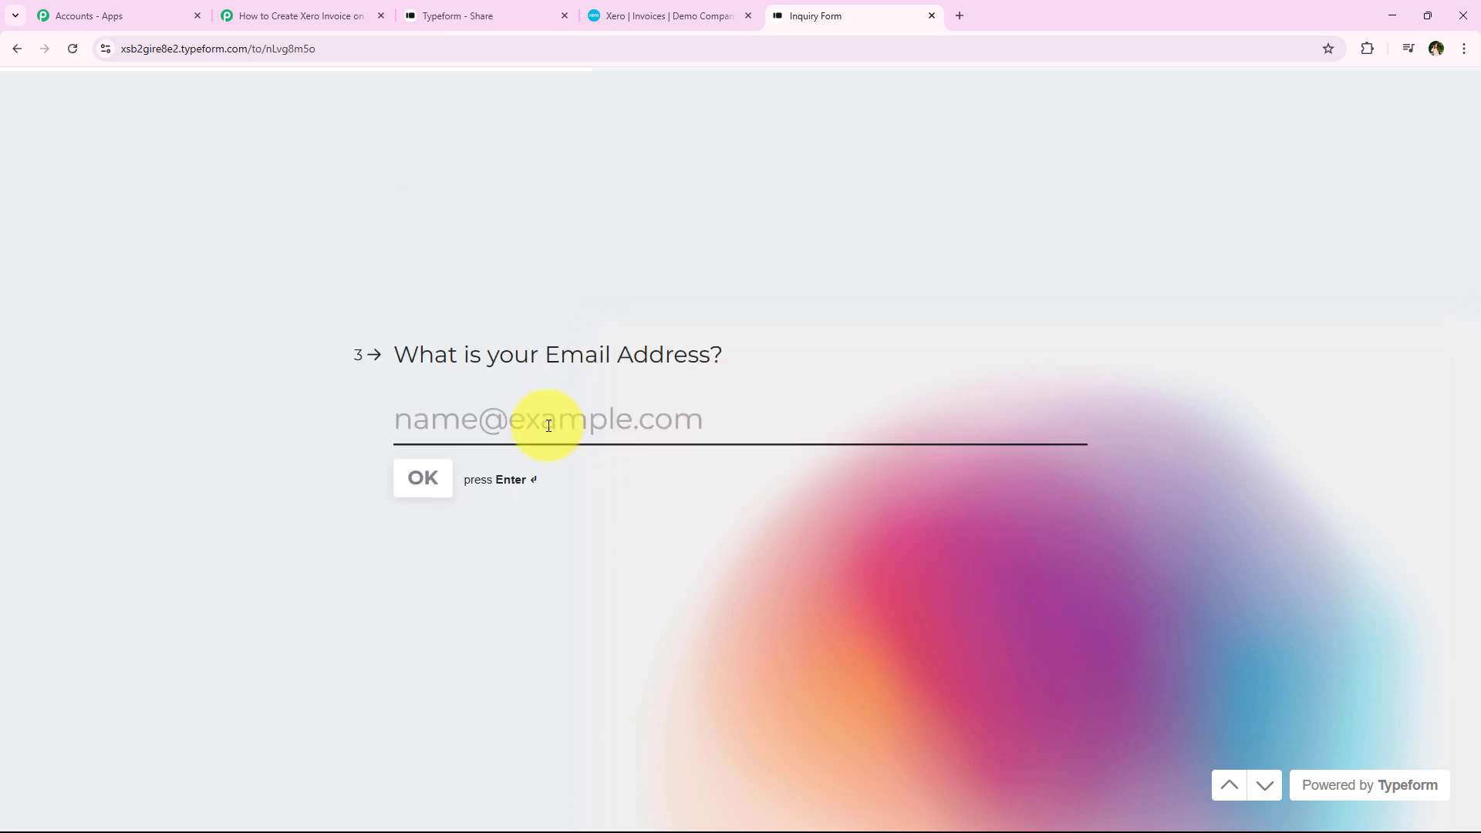
{"action": "type", "text": "demo"}
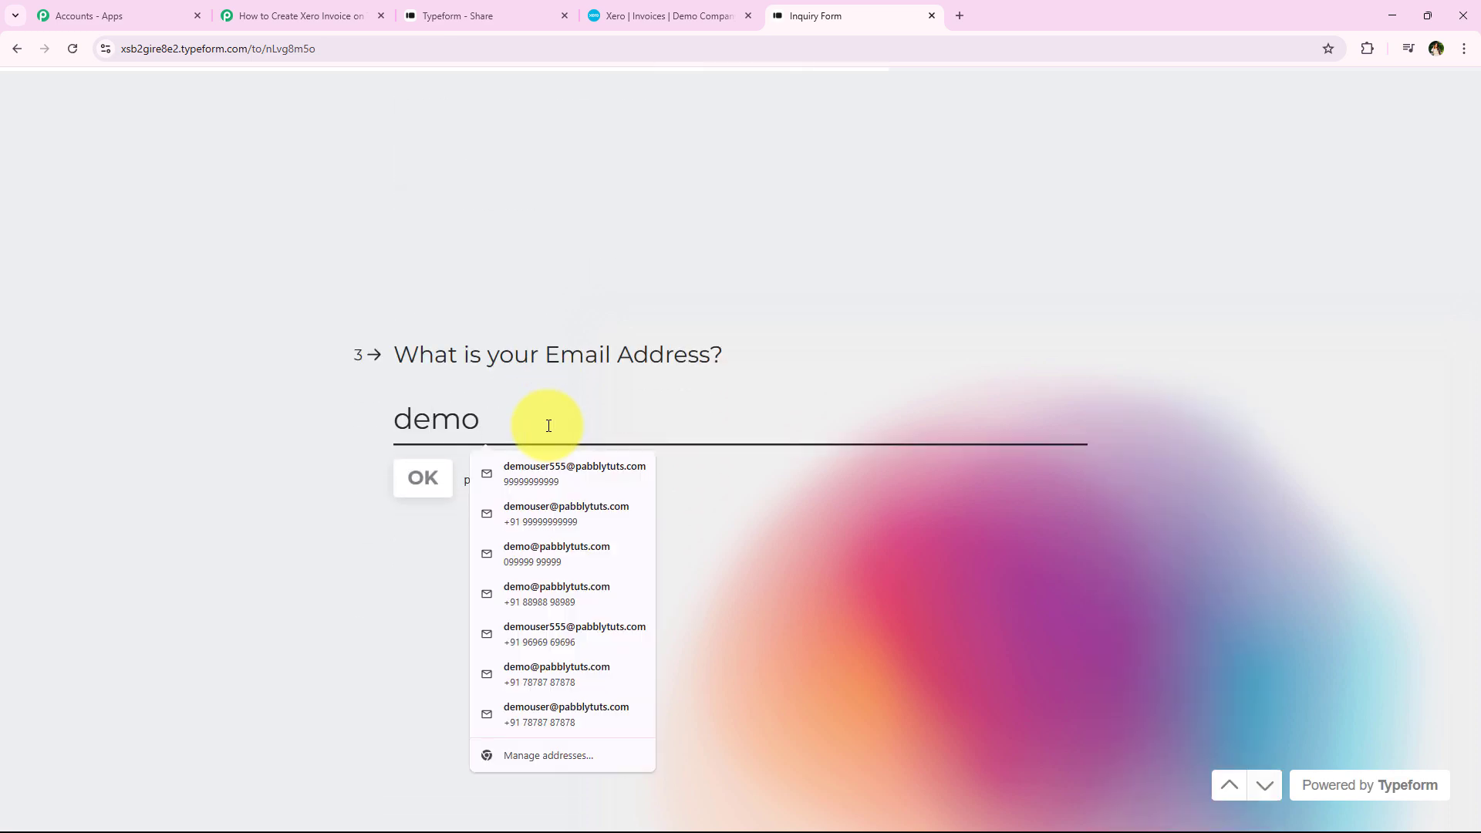
{"action": "left_click", "coordinate": [534, 523]}
{"action": "key", "text": "Return"}
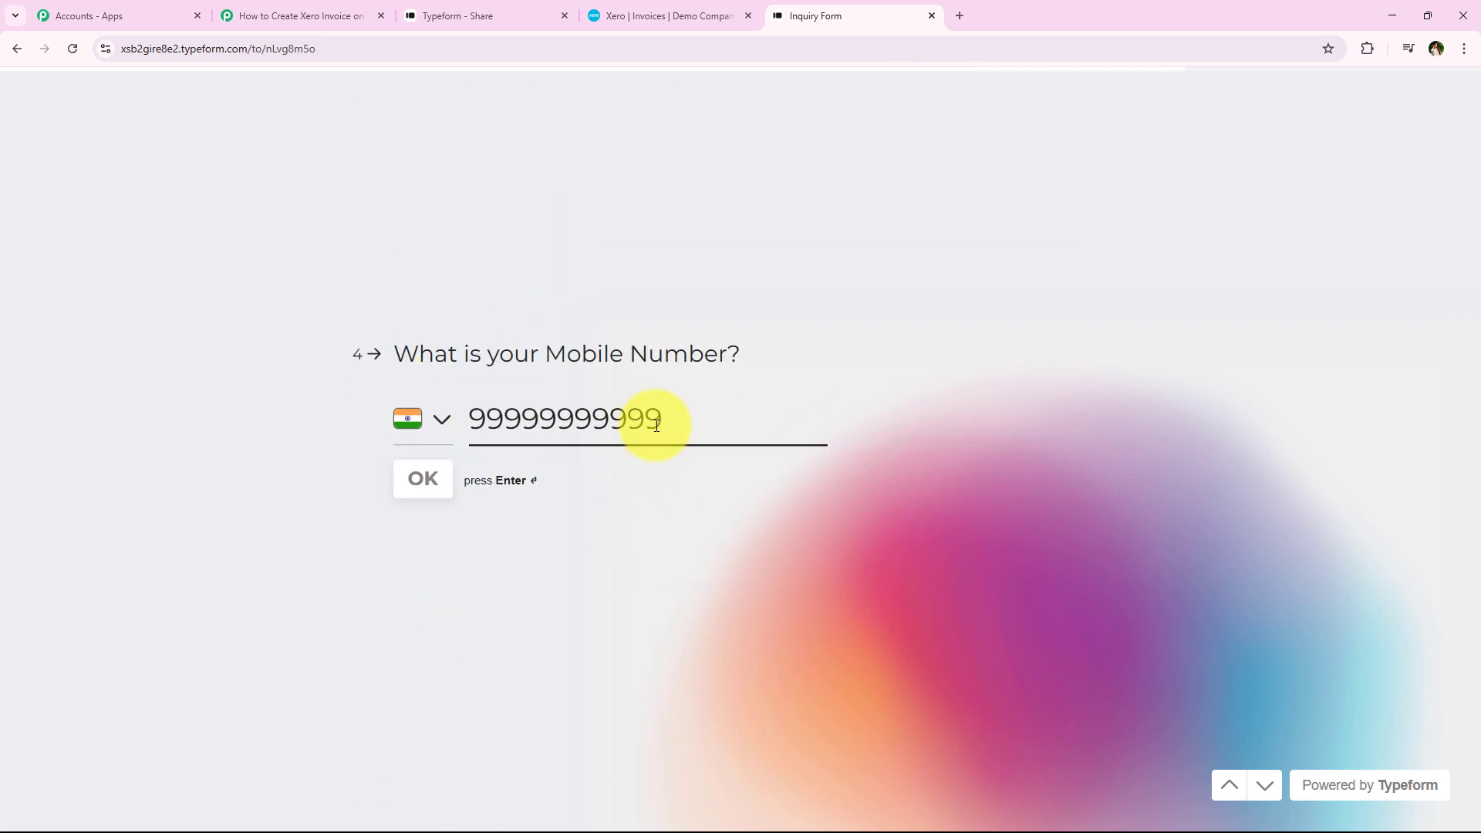
{"action": "key", "text": "Return"}
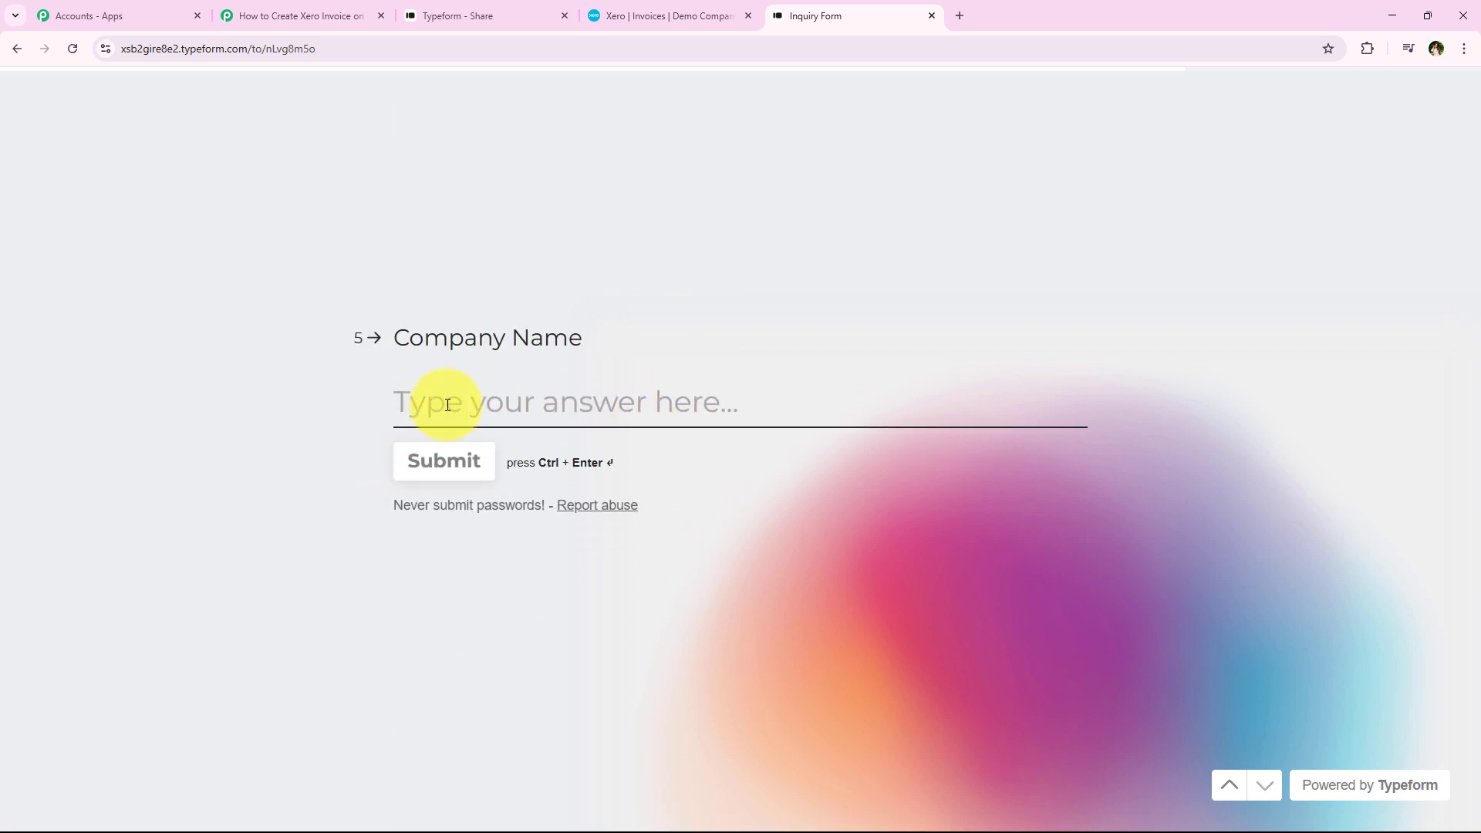
{"action": "type", "text": "Pabbly TUTS"}
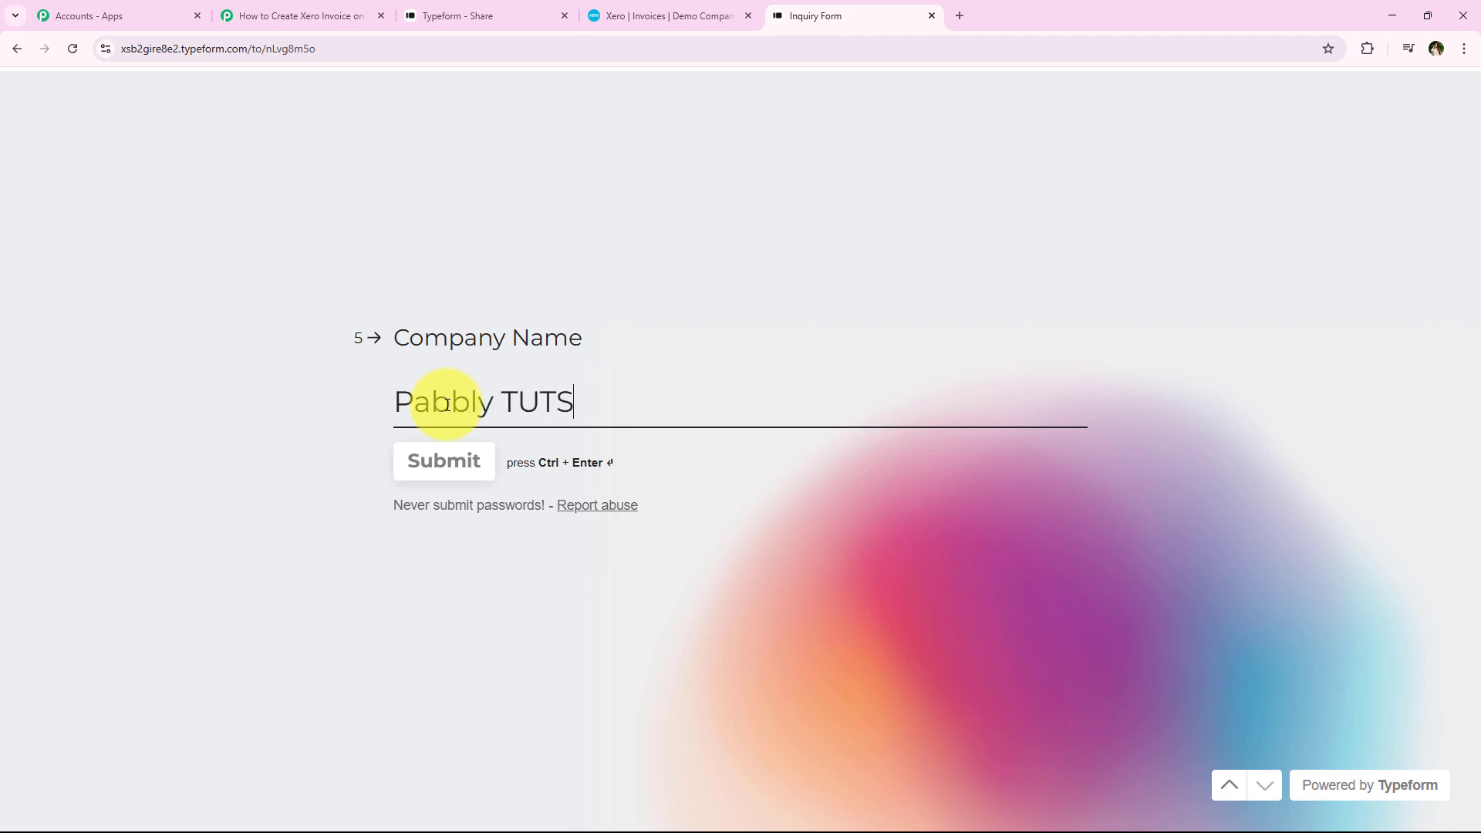
{"action": "left_click", "coordinate": [443, 451]}
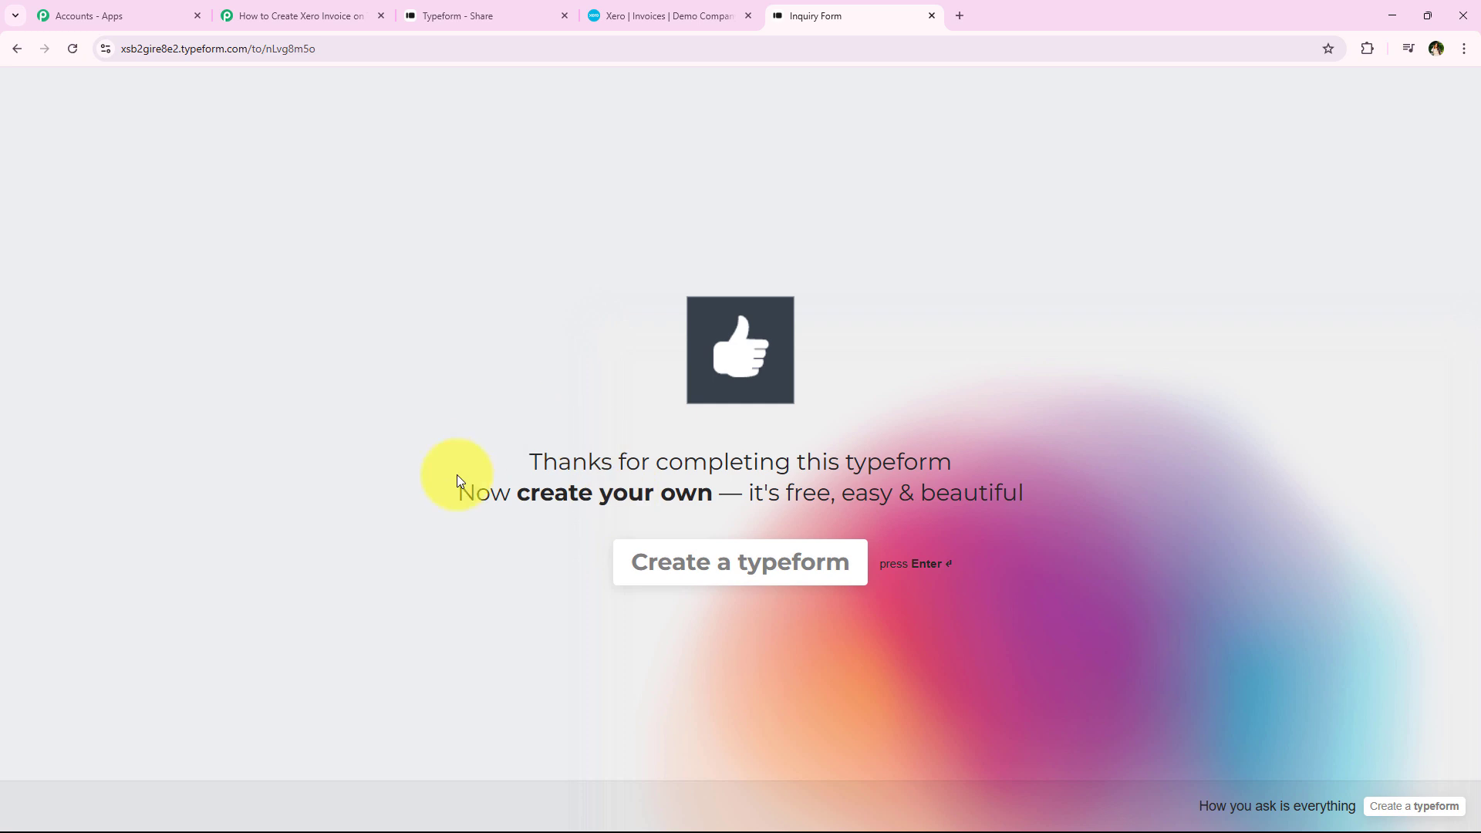
- Return to the Pabbly Connect workflow and check the Typeform trigger for the captured test response
{"action": "left_click", "coordinate": [320, 15]}
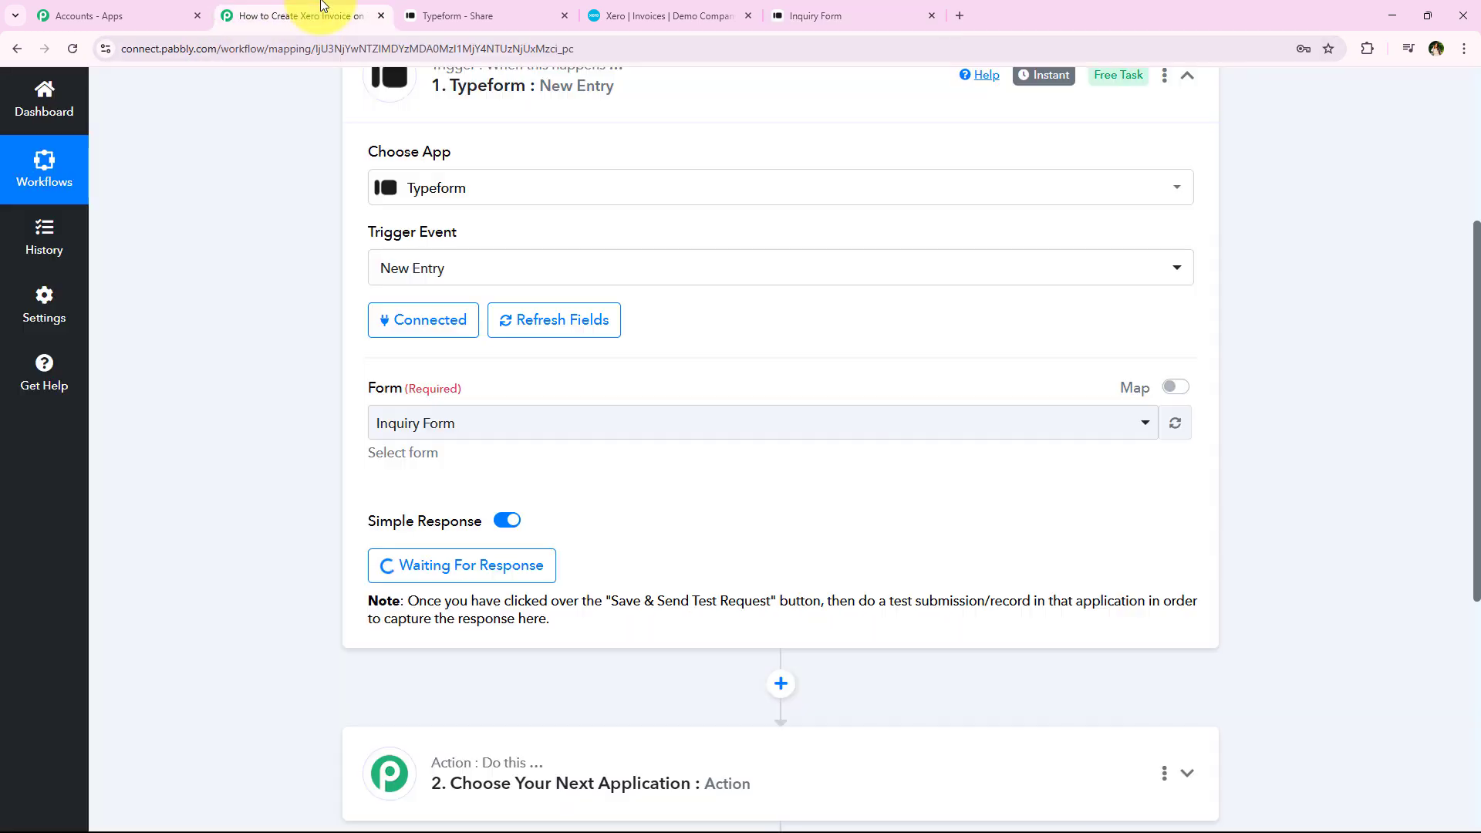
{"action": "scroll", "coordinate": [287, 178], "scroll_direction": "down", "scroll_amount": 2}
{"action": "scroll", "coordinate": [287, 177], "scroll_direction": "down", "scroll_amount": 1}
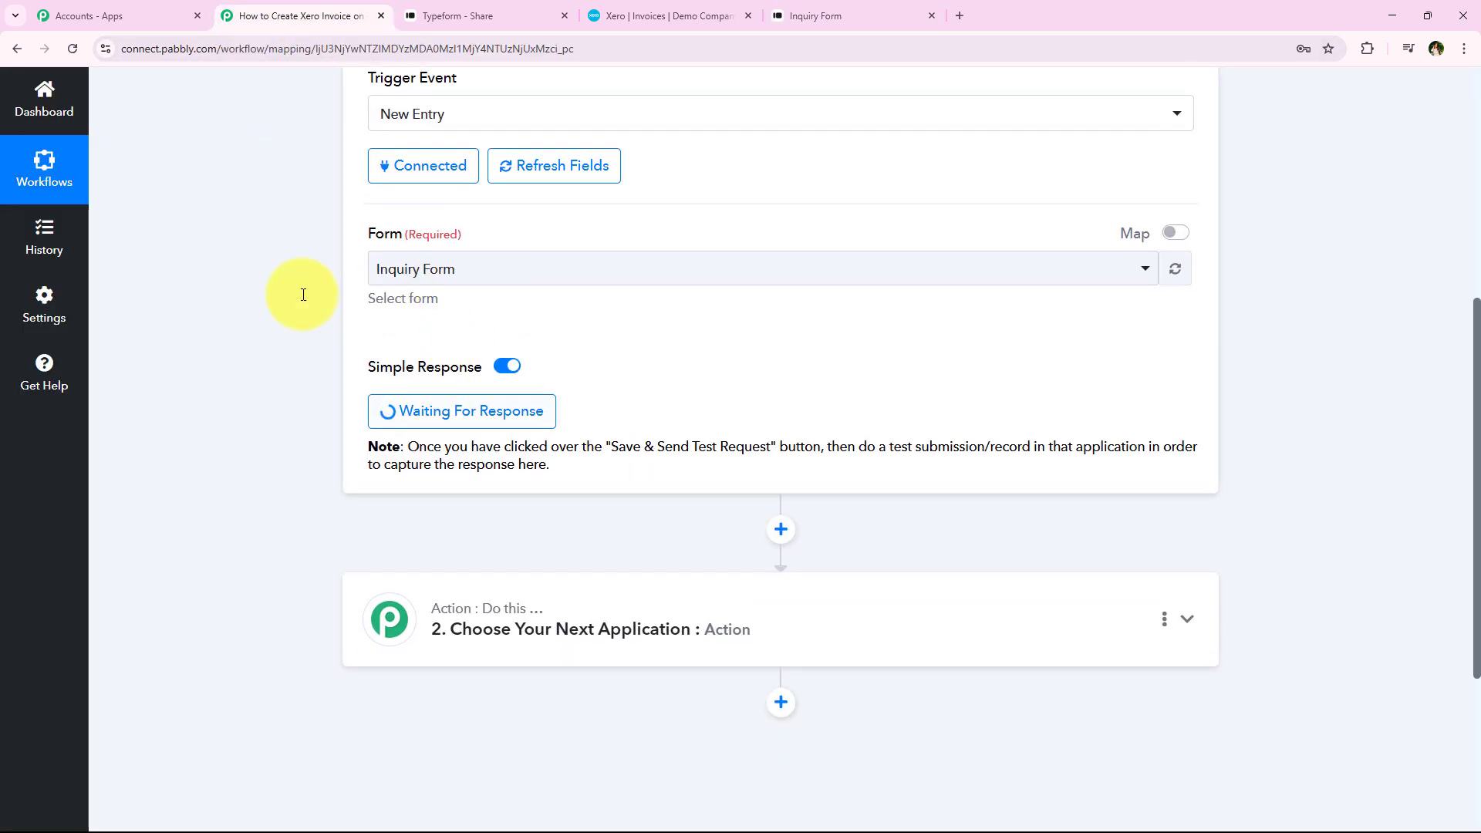
{"action": "left_click", "coordinate": [455, 15]}
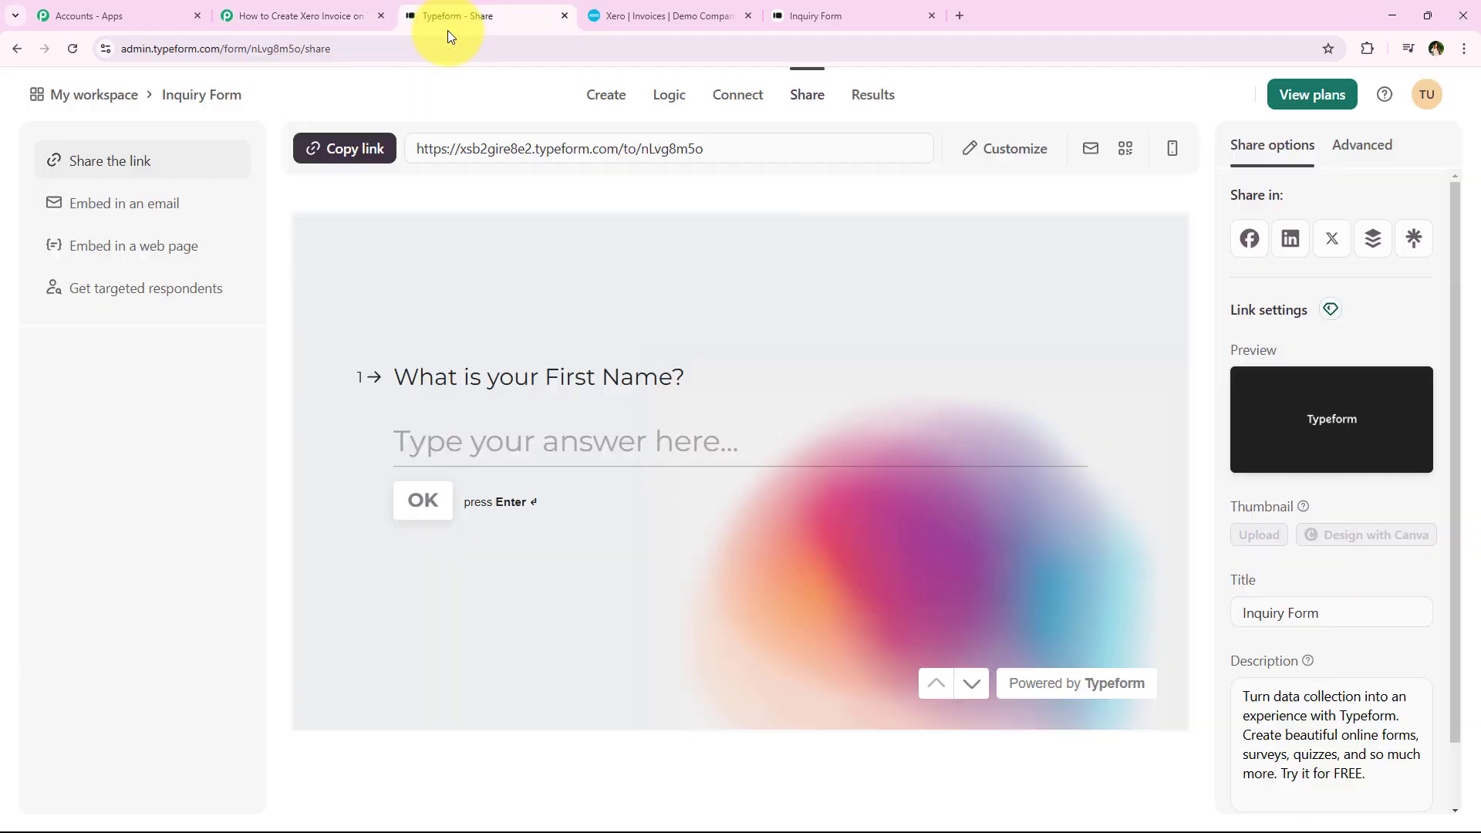
{"action": "left_click", "coordinate": [833, 9]}
{"action": "left_click", "coordinate": [269, 21]}
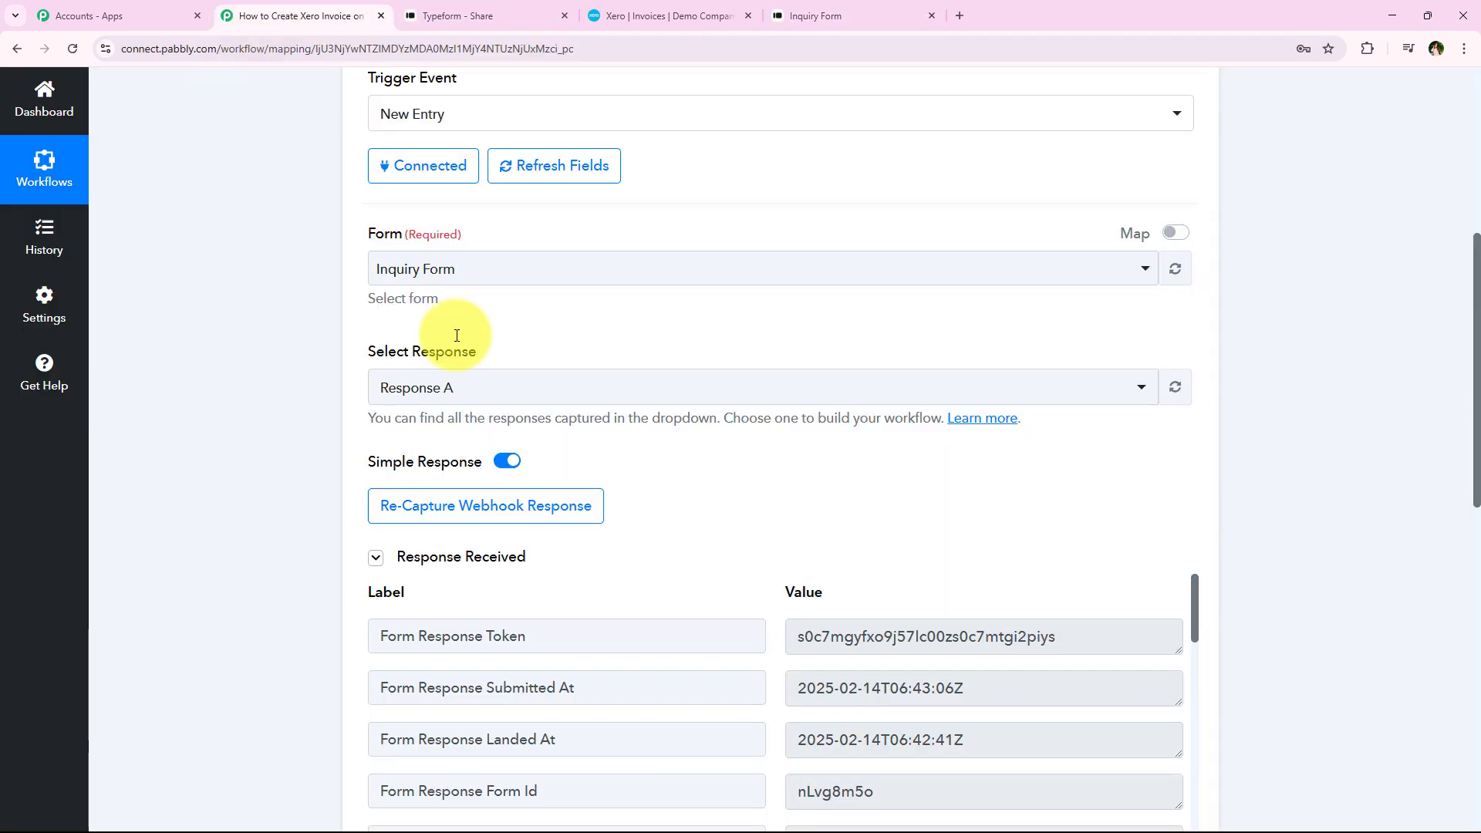
- Examine the captured Typeform response for the submitted mobile number, e-mail address, last name and first name answers
{"action": "scroll", "coordinate": [335, 337], "scroll_direction": "down", "scroll_amount": 4}
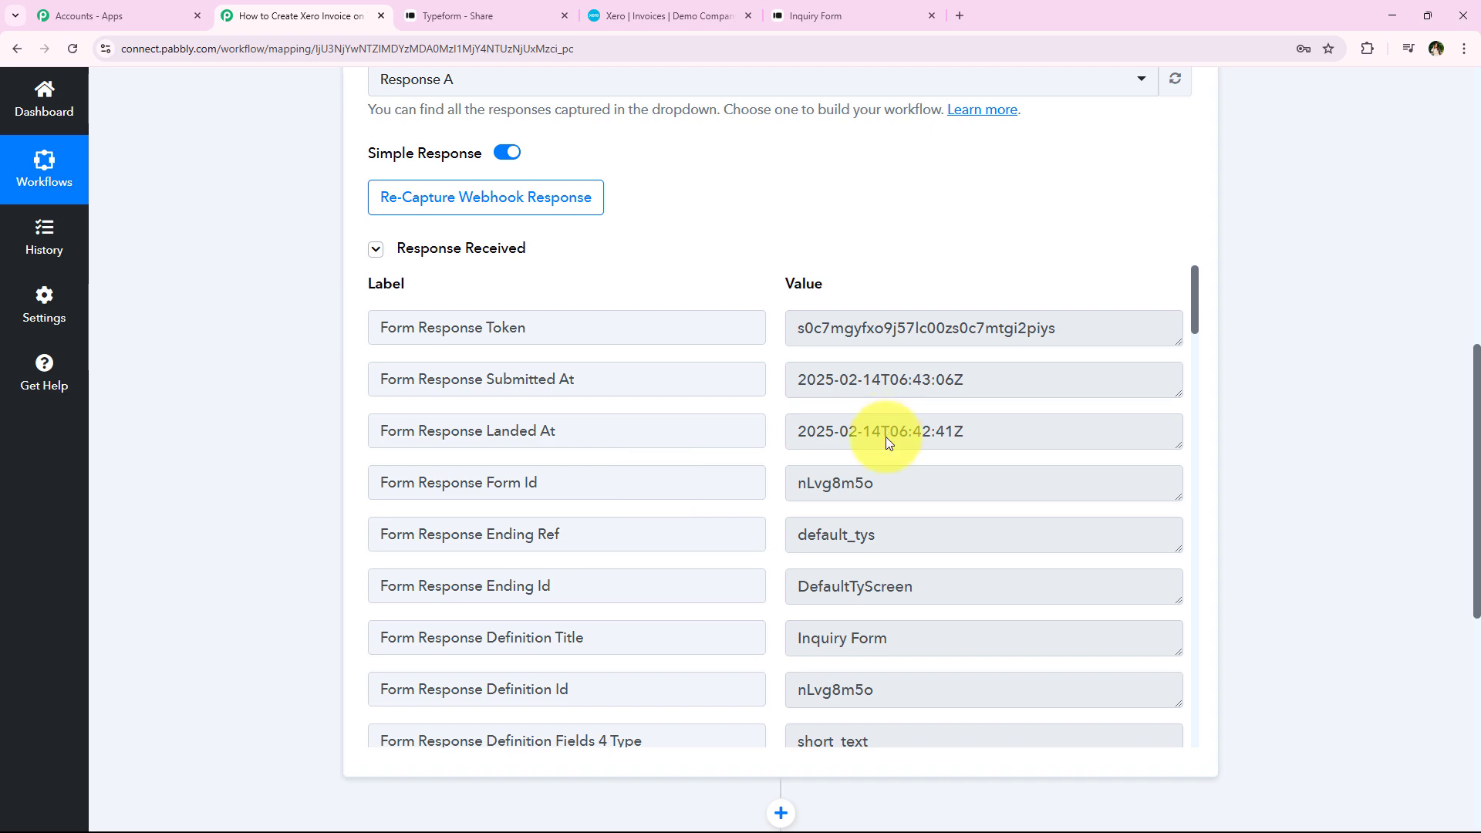
{"action": "scroll", "coordinate": [886, 437], "scroll_direction": "down", "scroll_amount": 1}
{"action": "scroll", "coordinate": [859, 470], "scroll_direction": "down", "scroll_amount": 10}
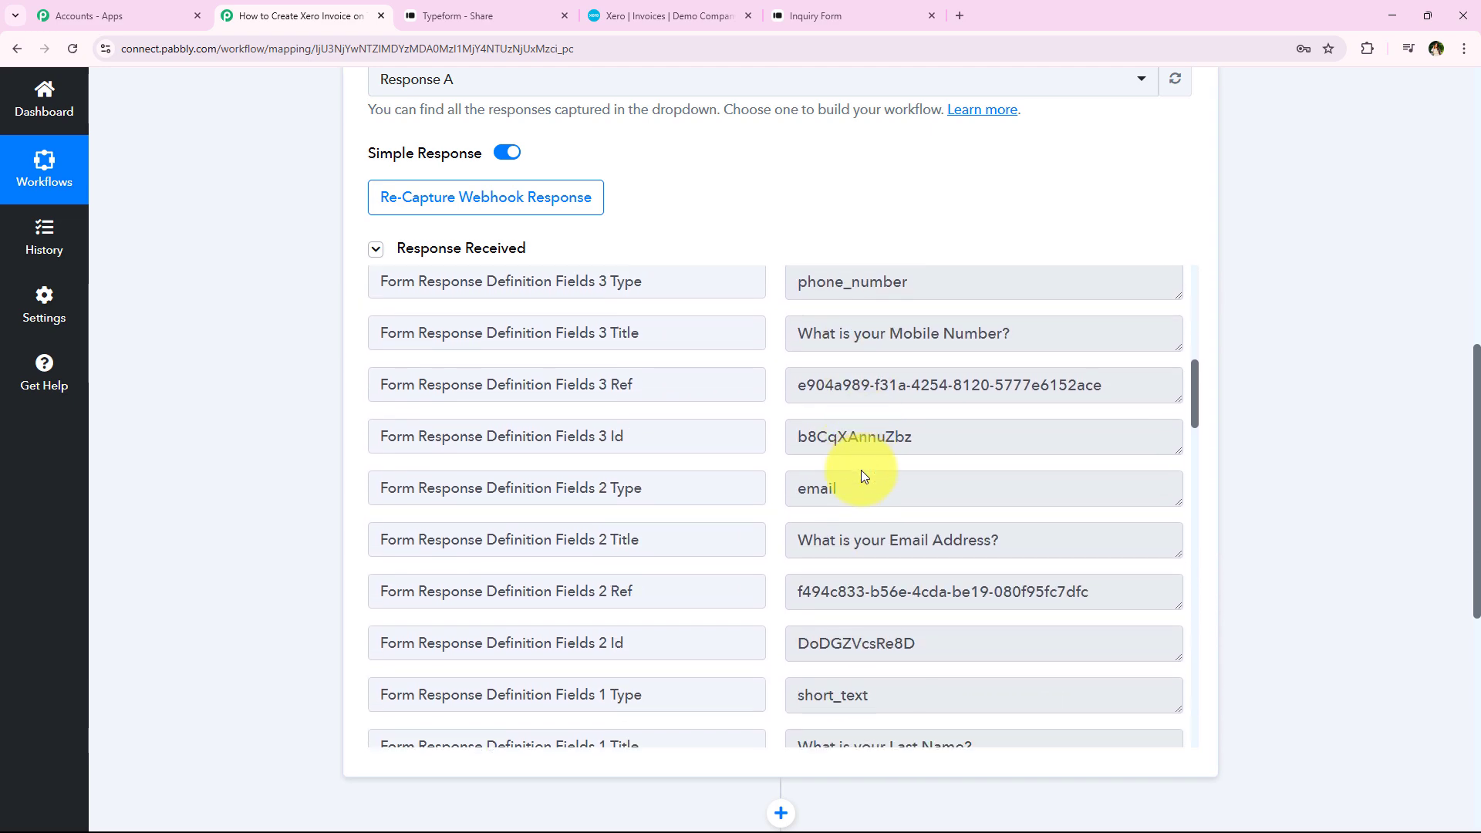
{"action": "scroll", "coordinate": [861, 473], "scroll_direction": "down", "scroll_amount": 12}
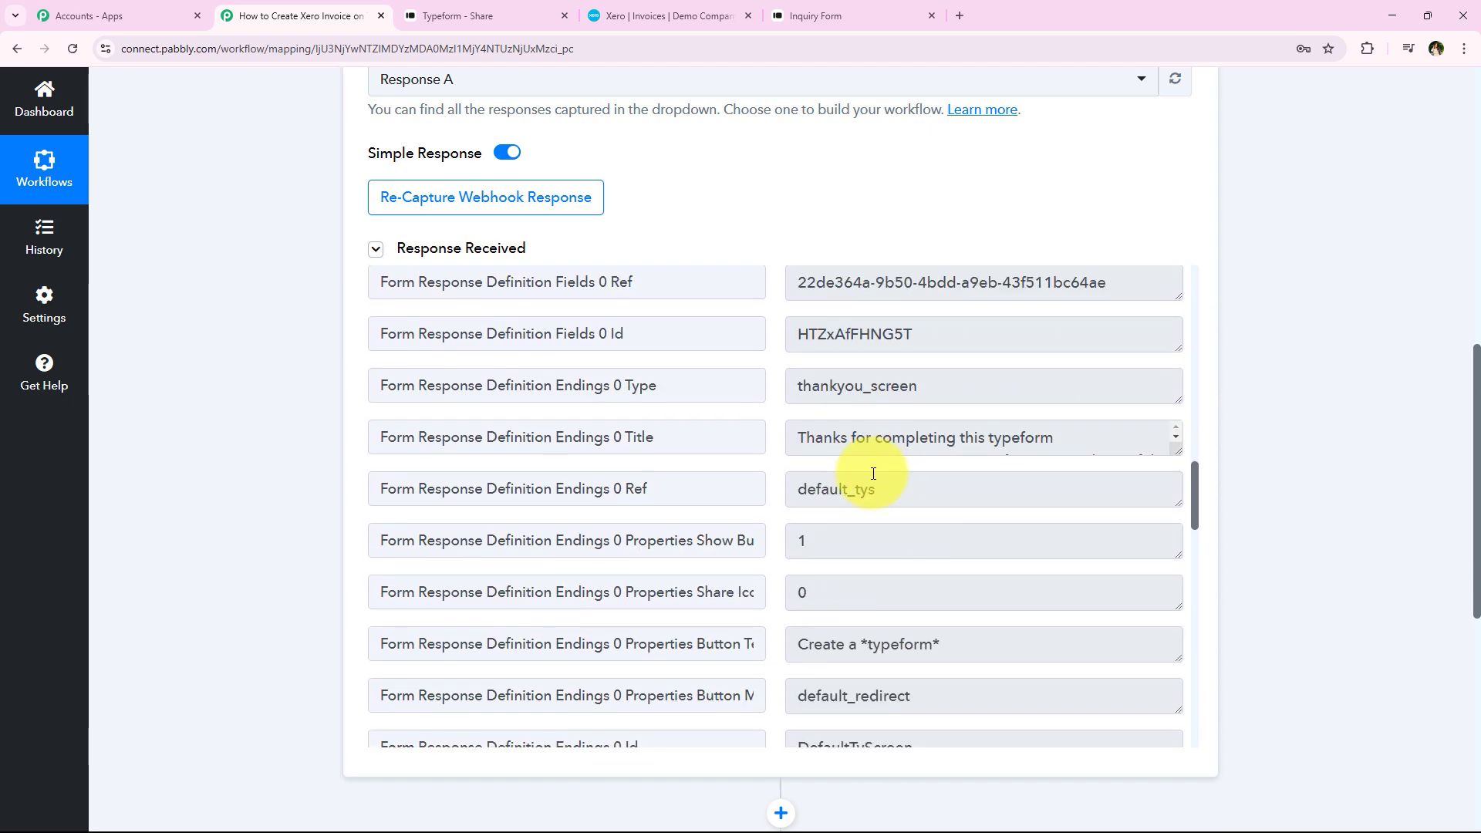
{"action": "scroll", "coordinate": [896, 479], "scroll_direction": "down", "scroll_amount": 7}
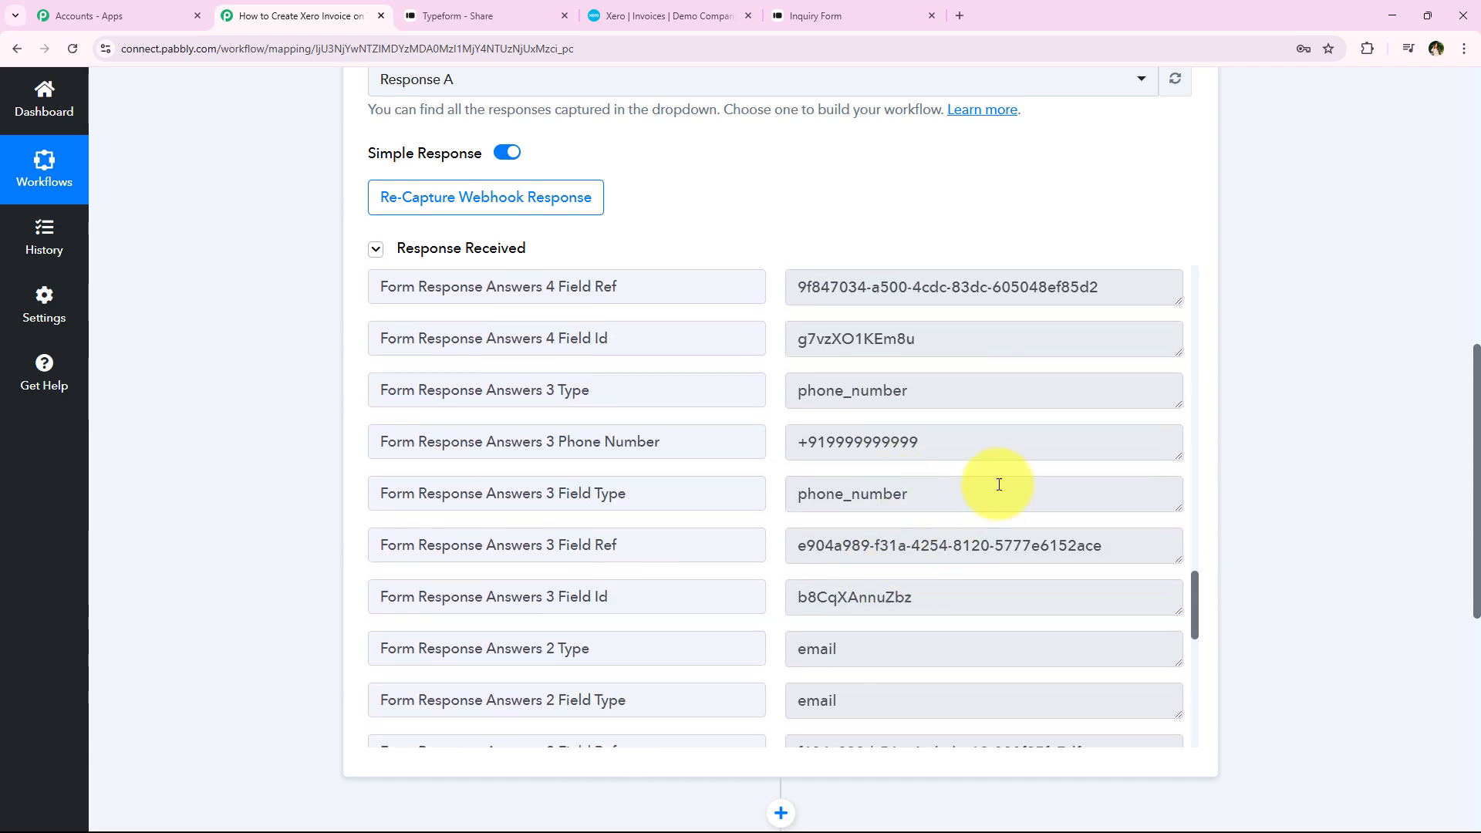
{"action": "key", "text": "ctrl+a"}
{"action": "scroll", "coordinate": [760, 519], "scroll_direction": "down", "scroll_amount": 5}
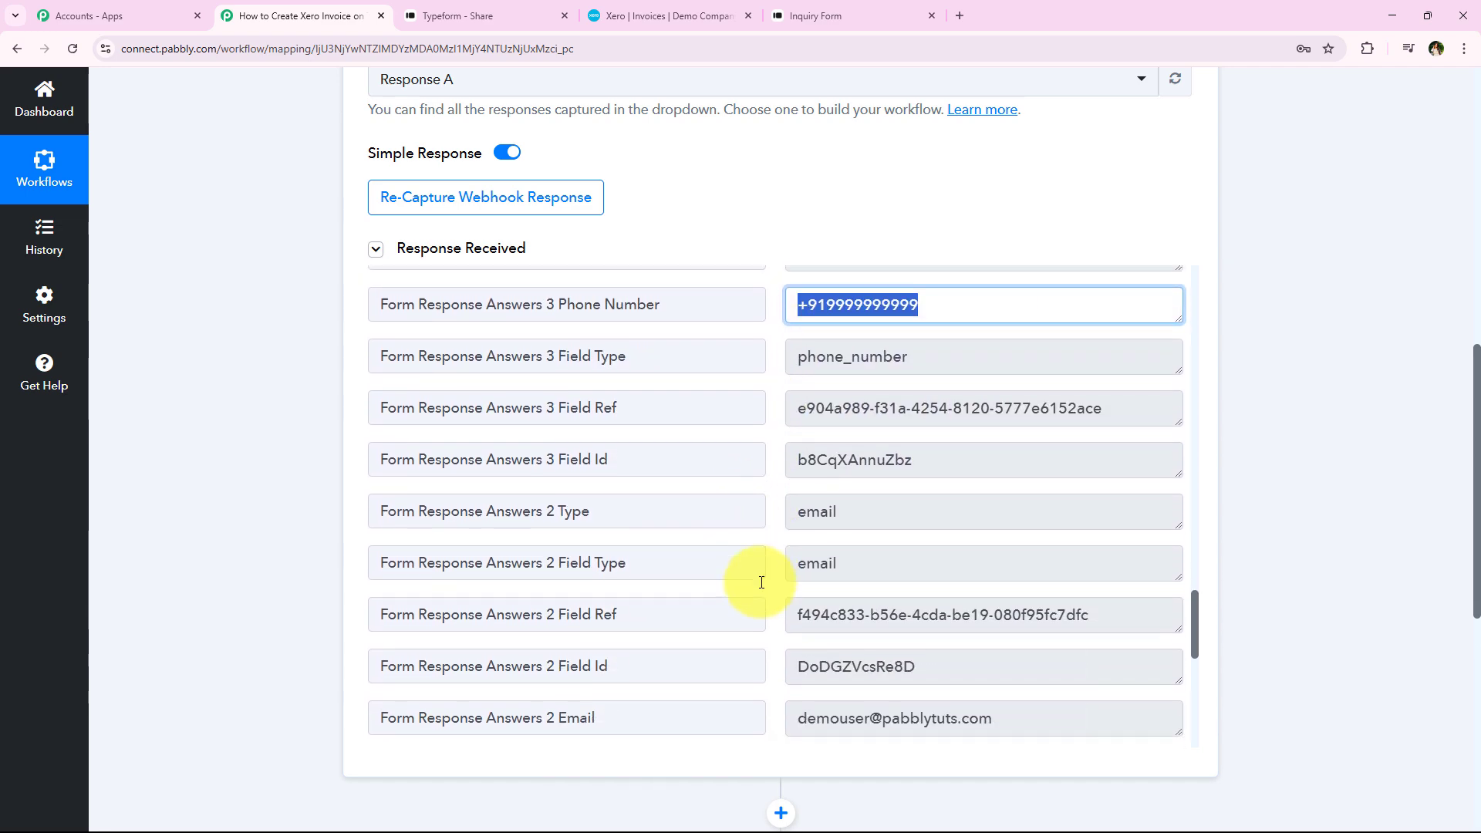
{"action": "scroll", "coordinate": [631, 554], "scroll_direction": "up", "scroll_amount": 5}
{"action": "scroll", "coordinate": [887, 540], "scroll_direction": "down", "scroll_amount": 5}
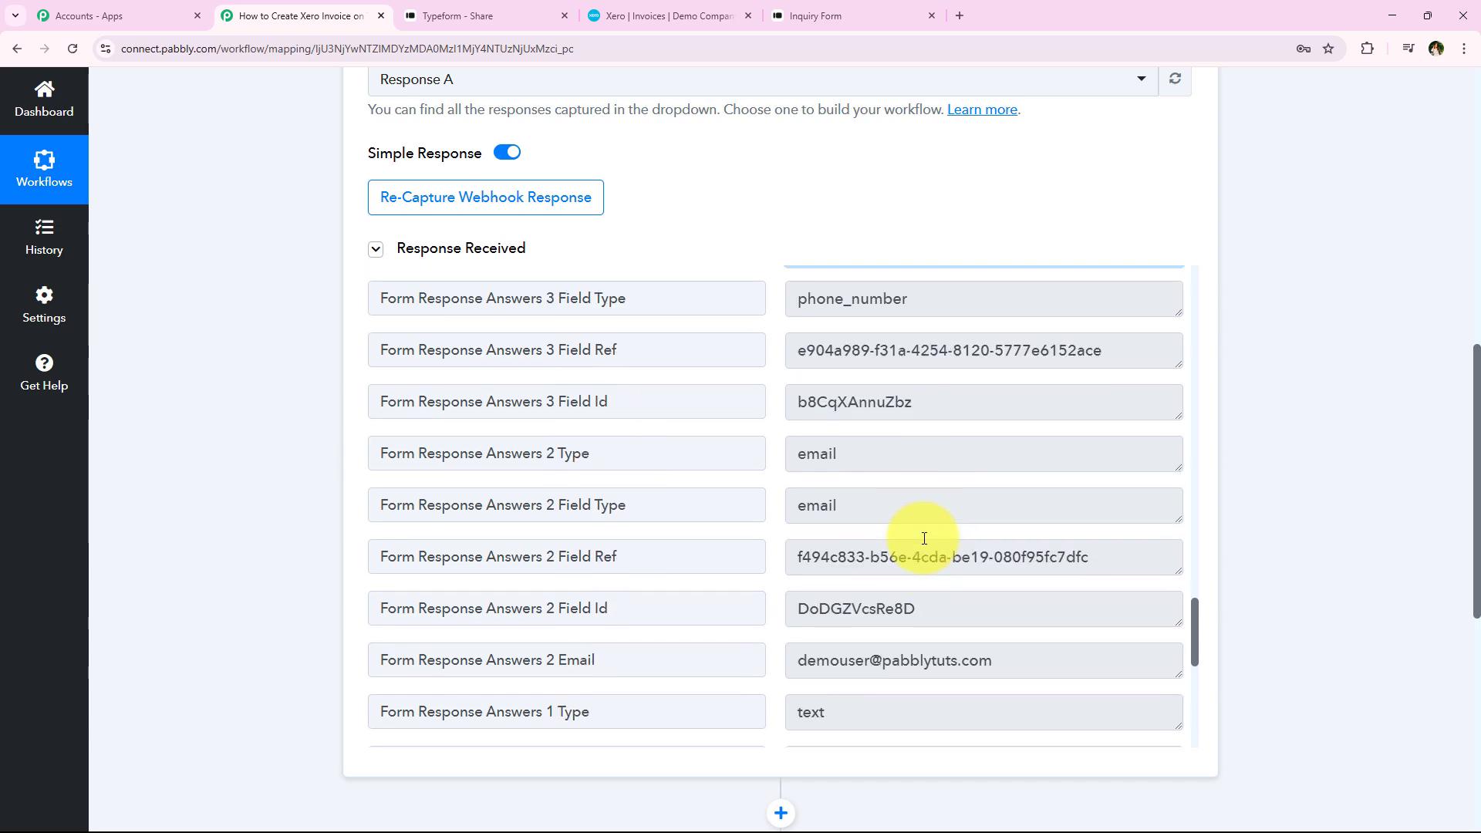
{"action": "scroll", "coordinate": [943, 551], "scroll_direction": "down", "scroll_amount": 2}
{"action": "left_click", "coordinate": [1035, 439]}
{"action": "key", "text": "ctrl+a"}
{"action": "scroll", "coordinate": [866, 501], "scroll_direction": "down", "scroll_amount": 4}
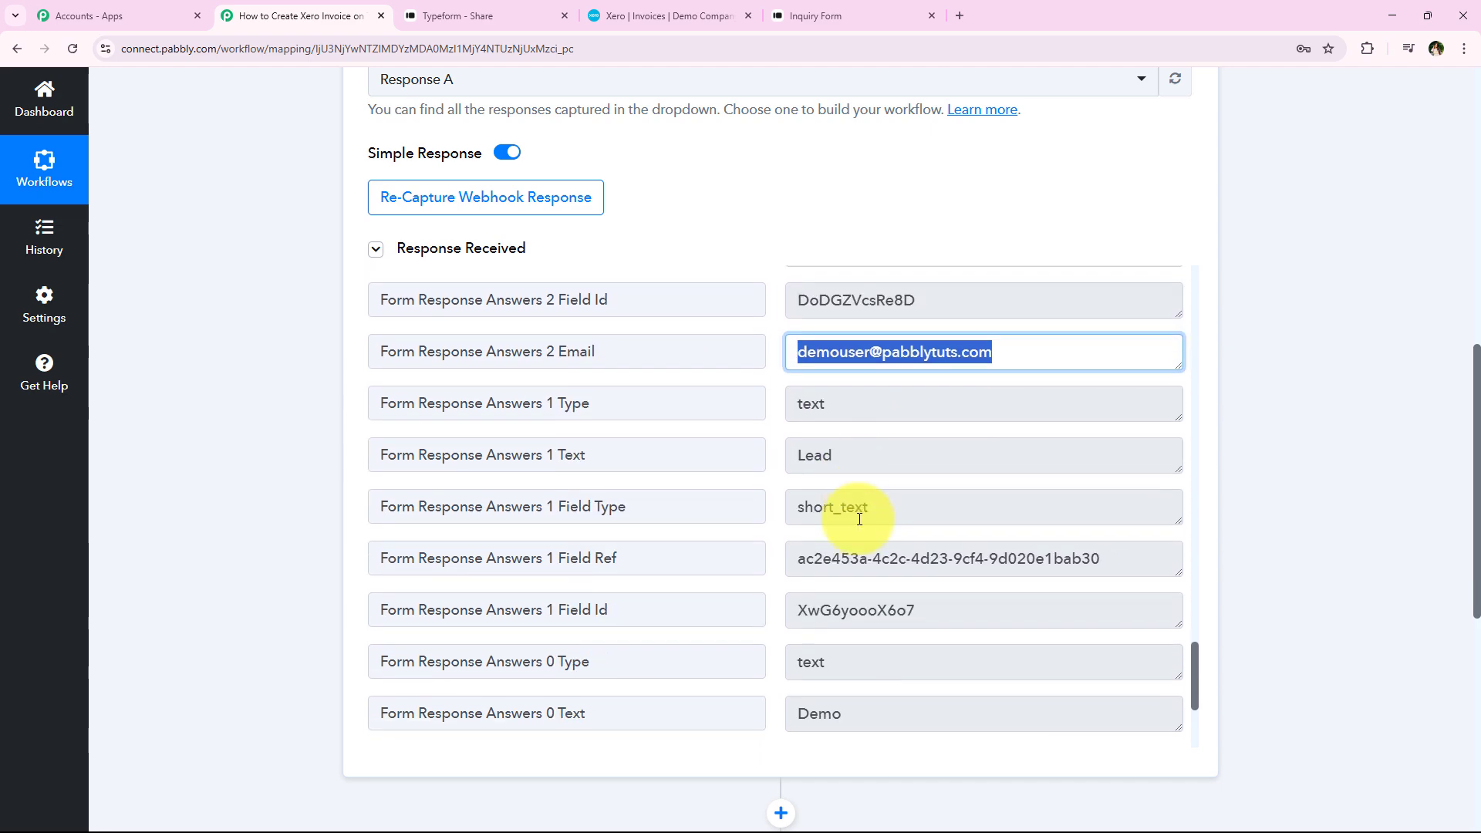
{"action": "scroll", "coordinate": [861, 509], "scroll_direction": "down", "scroll_amount": 1}
{"action": "left_click", "coordinate": [799, 497]}
{"action": "key", "text": "ctrl+a"}
{"action": "scroll", "coordinate": [800, 506], "scroll_direction": "down", "scroll_amount": 1}
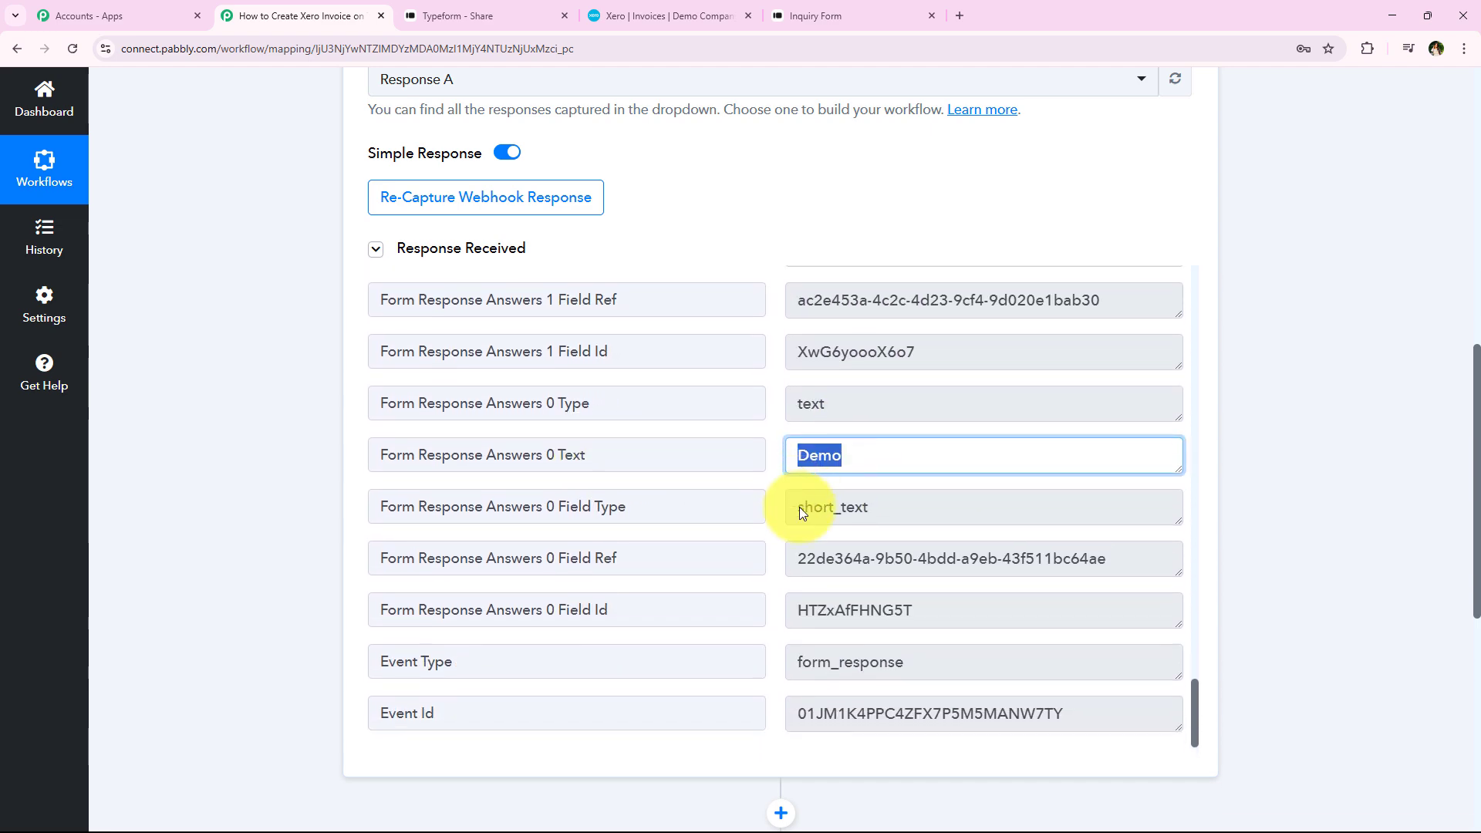
- Go back up through the captured response, checking the contact details and company name answers
{"action": "scroll", "coordinate": [638, 595], "scroll_direction": "up", "scroll_amount": 2}
{"action": "scroll", "coordinate": [639, 595], "scroll_direction": "up", "scroll_amount": 5}
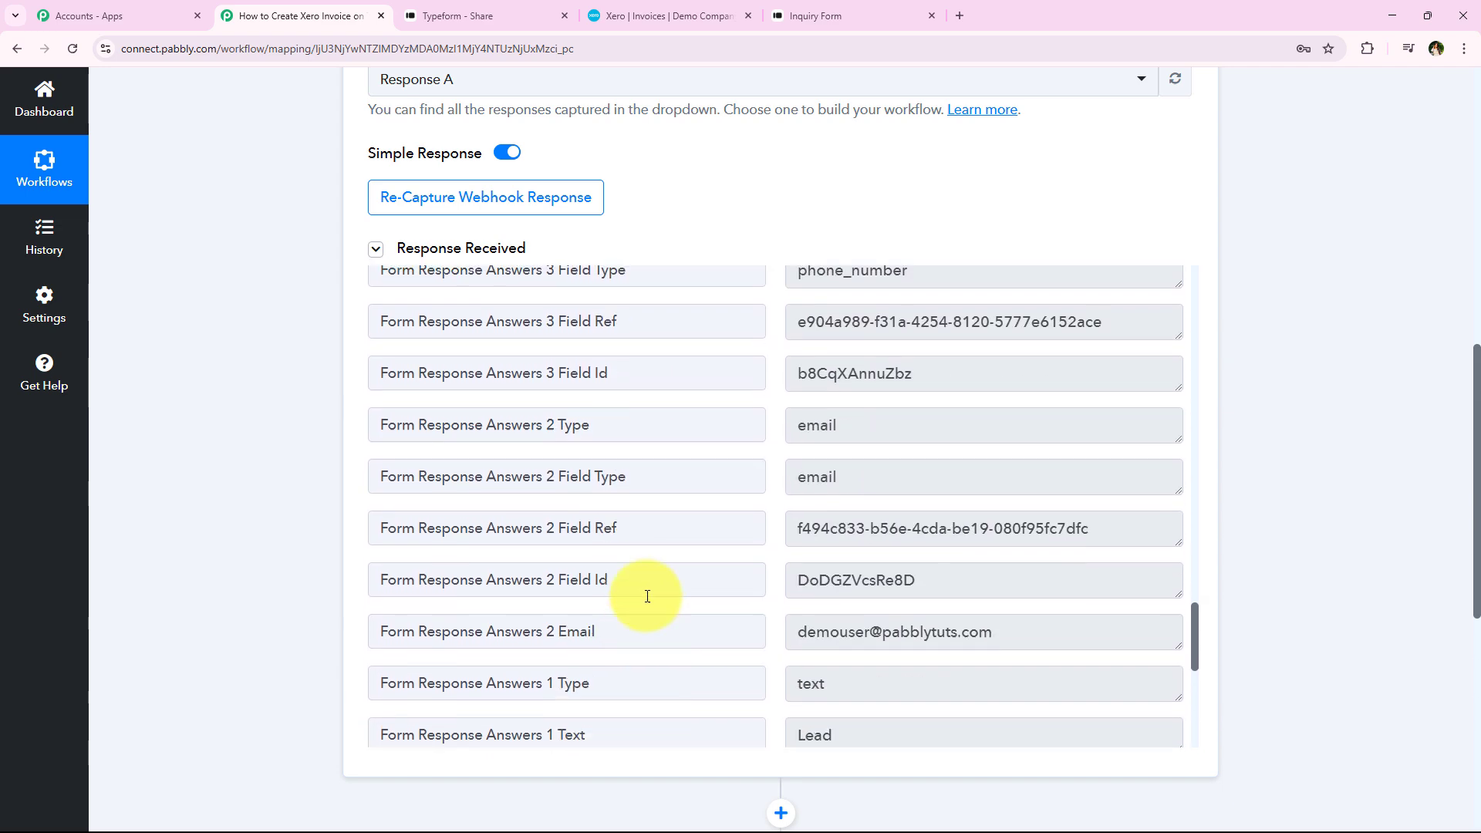
{"action": "left_click", "coordinate": [941, 667]}
{"action": "key", "text": "ctrl+a"}
{"action": "scroll", "coordinate": [829, 601], "scroll_direction": "up", "scroll_amount": 12}
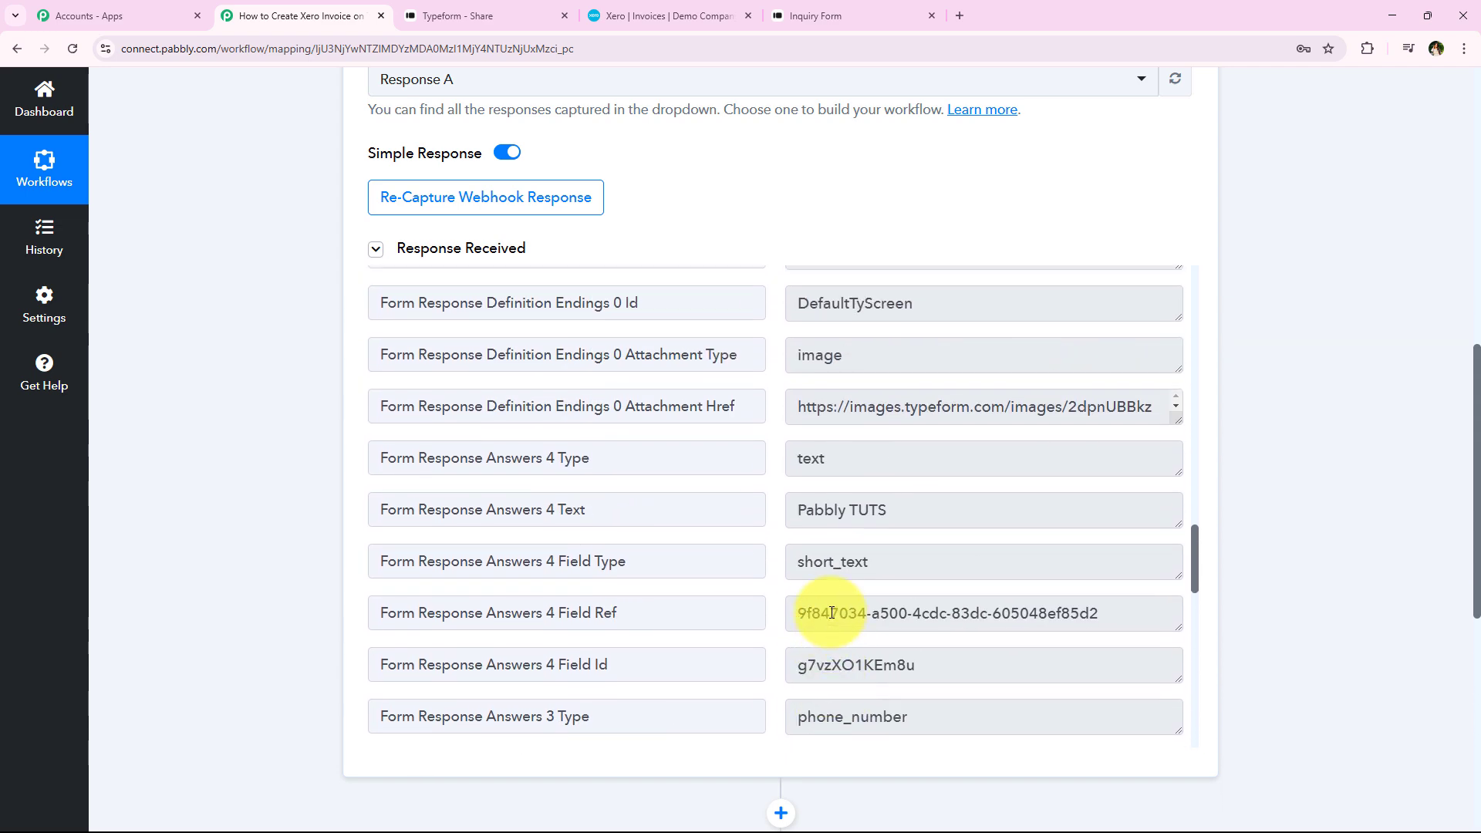
{"action": "left_click", "coordinate": [956, 655]}
{"action": "key", "text": "ctrl+a"}
{"action": "scroll", "coordinate": [945, 587], "scroll_direction": "up", "scroll_amount": 11}
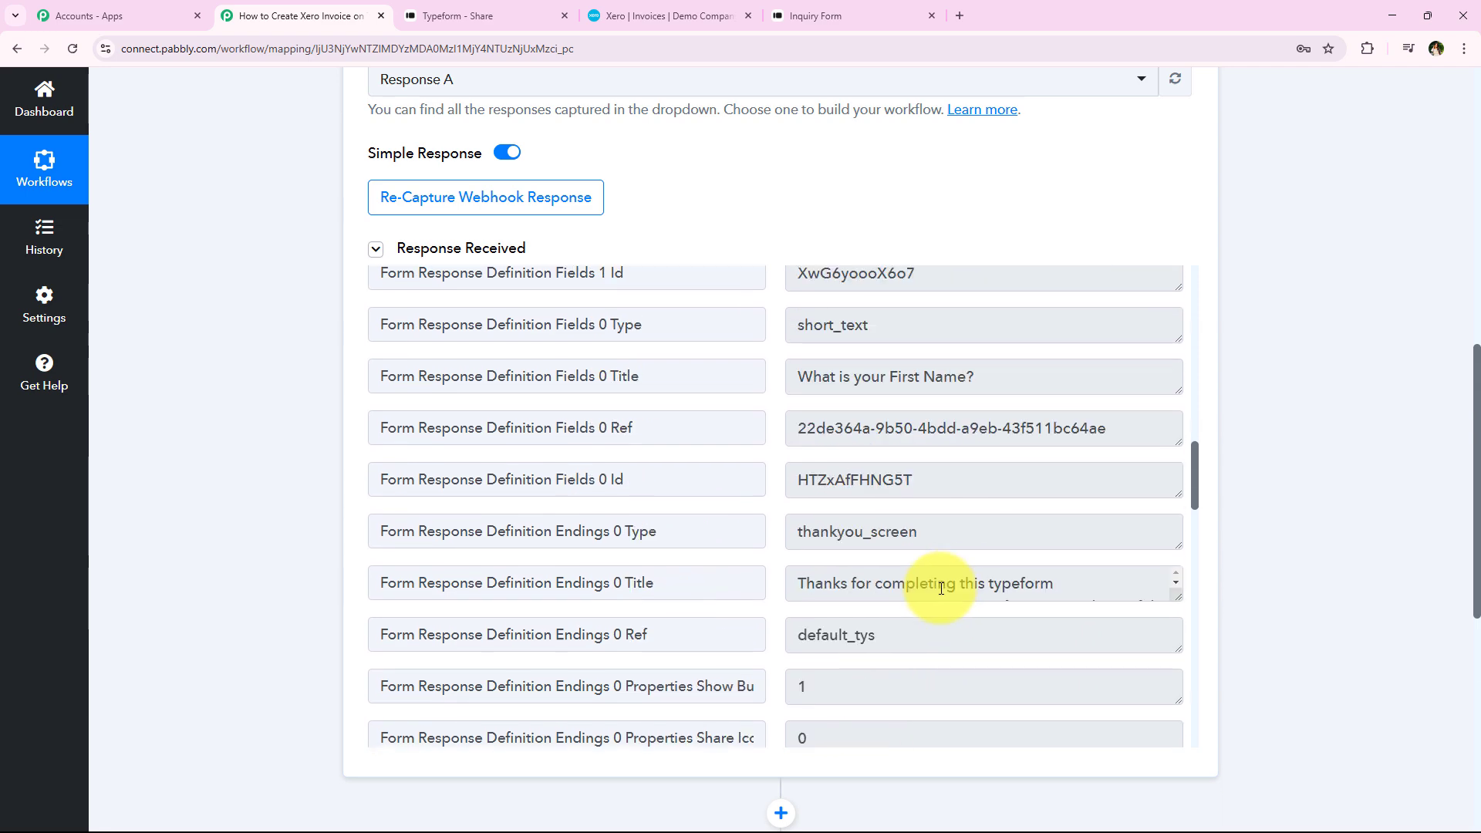
{"action": "scroll", "coordinate": [932, 591], "scroll_direction": "up", "scroll_amount": 8}
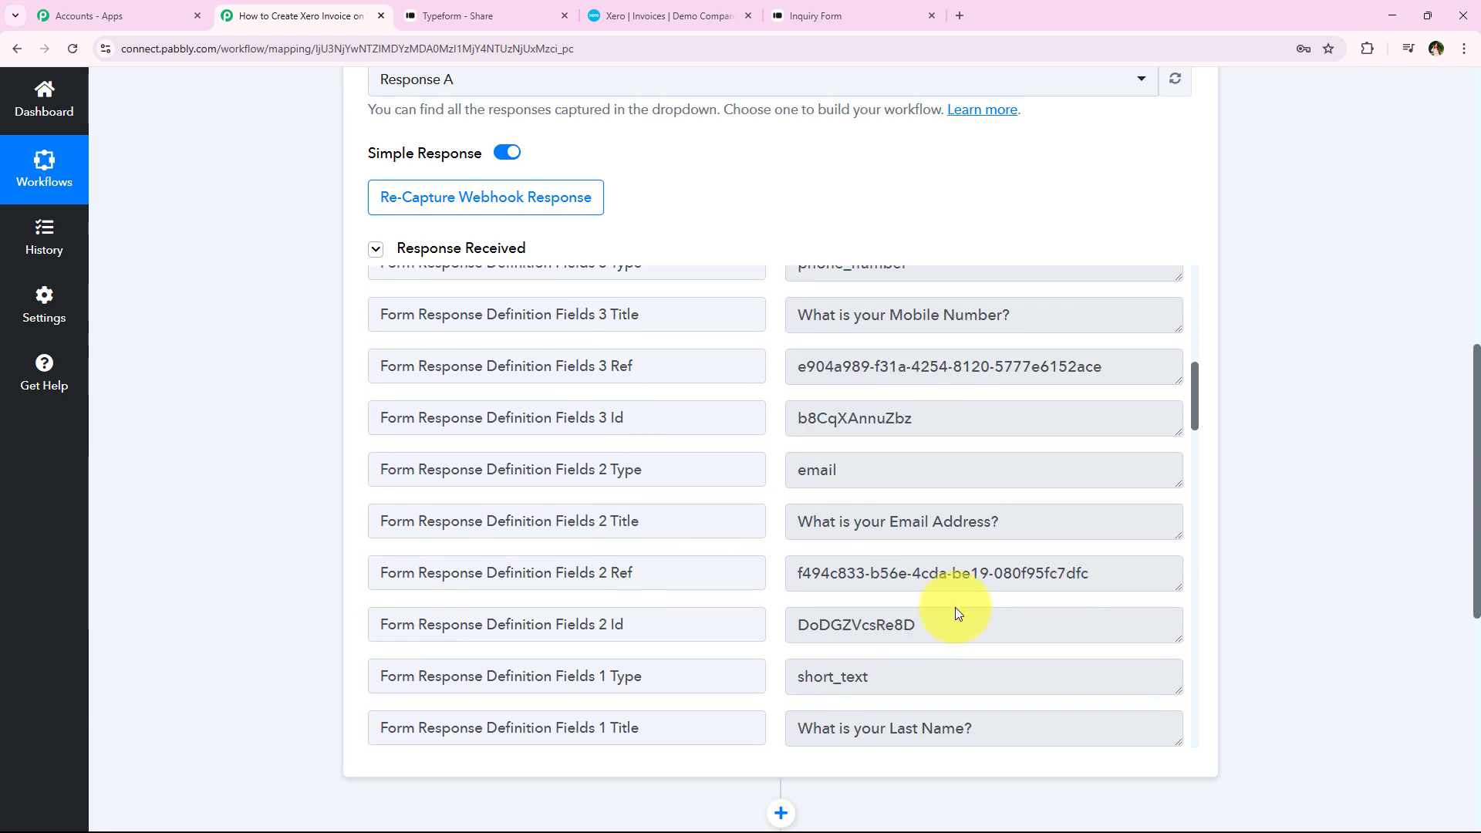
{"action": "scroll", "coordinate": [279, 567], "scroll_direction": "up", "scroll_amount": 10}
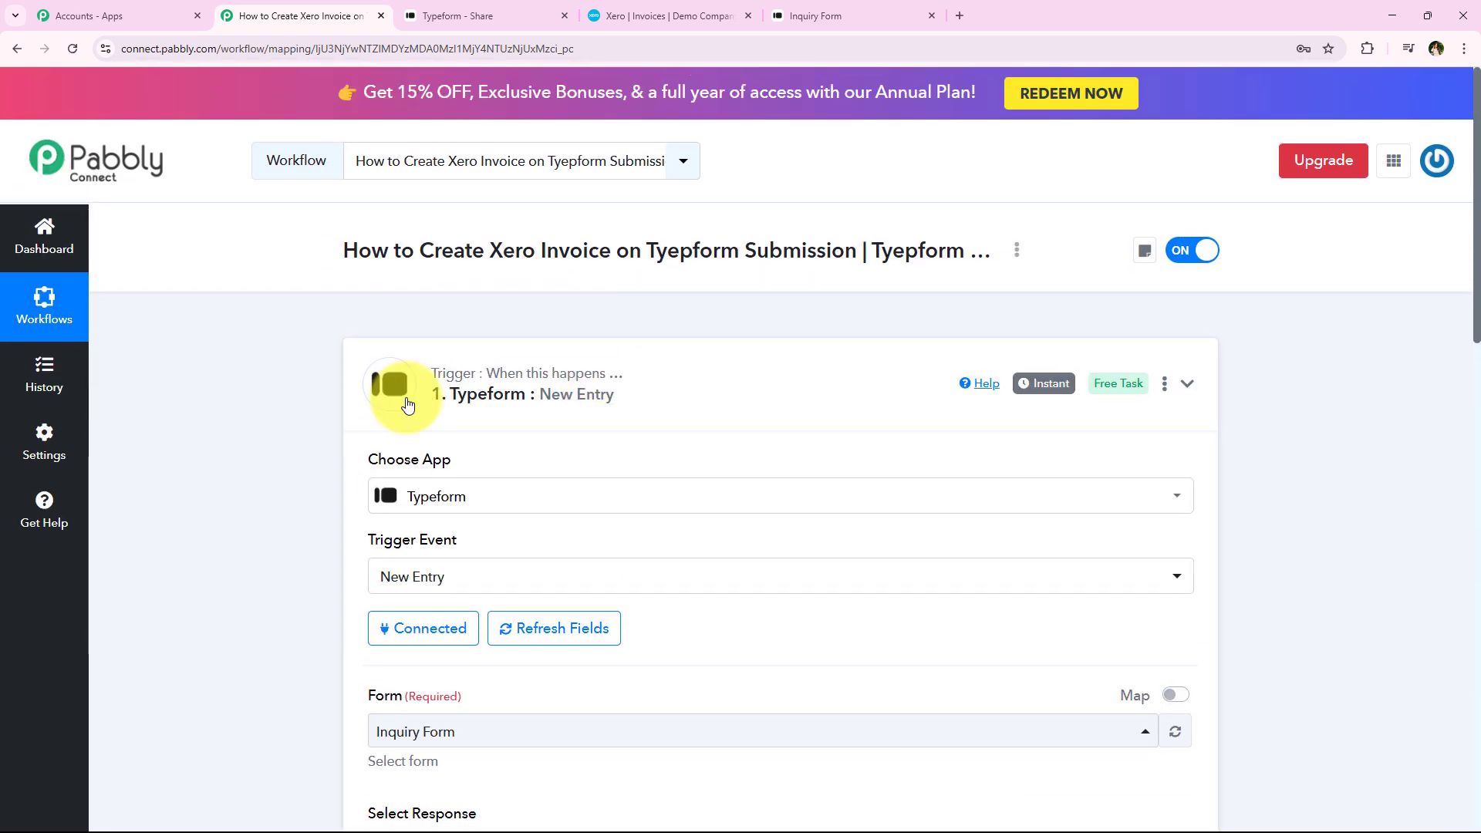
- Collapse the Typeform trigger step in the workflow
{"action": "left_click", "coordinate": [389, 385]}
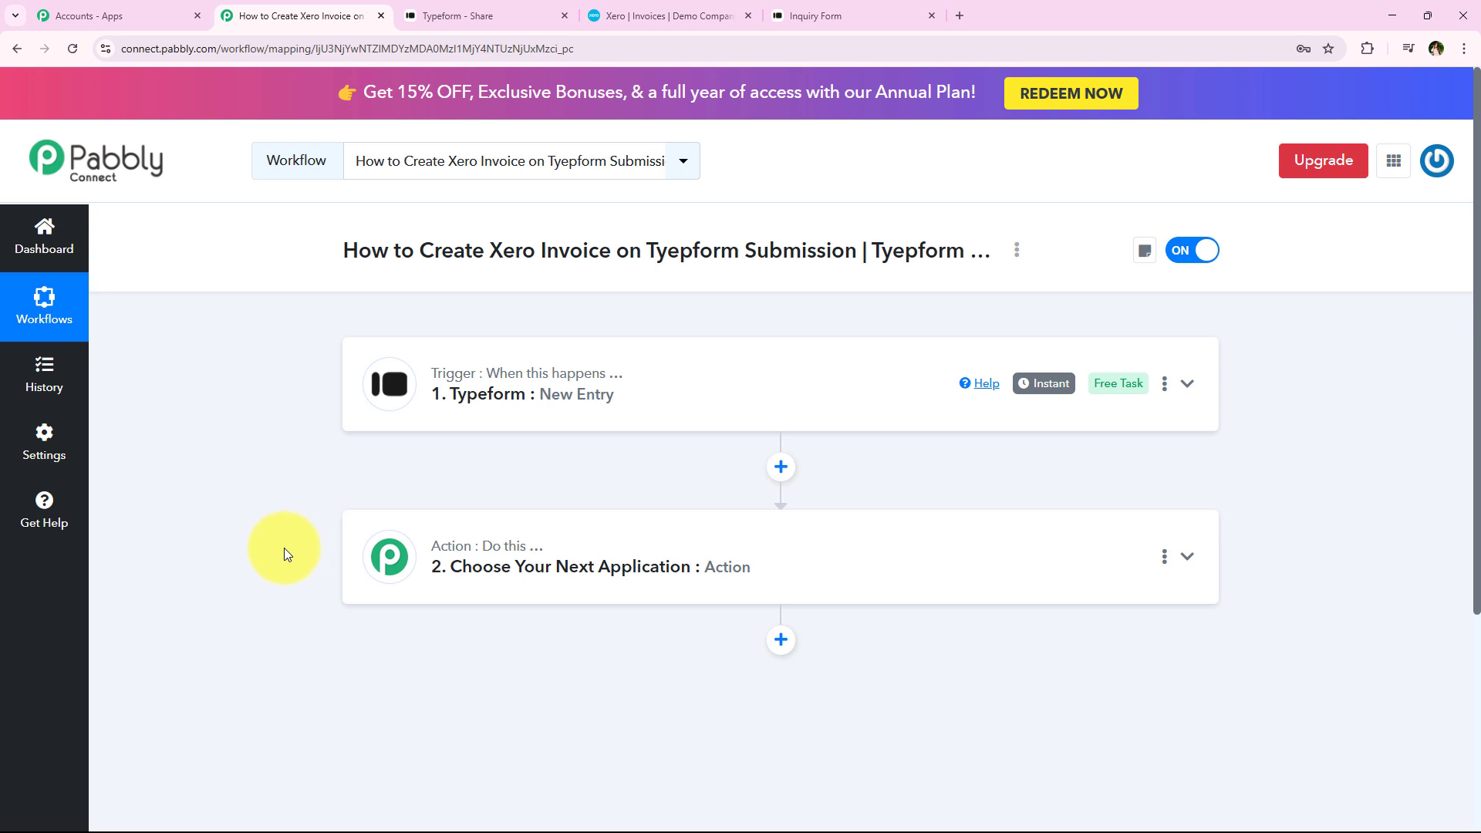
{"action": "left_click_drag", "start_coordinate": [542, 403], "coordinate": [462, 409]}
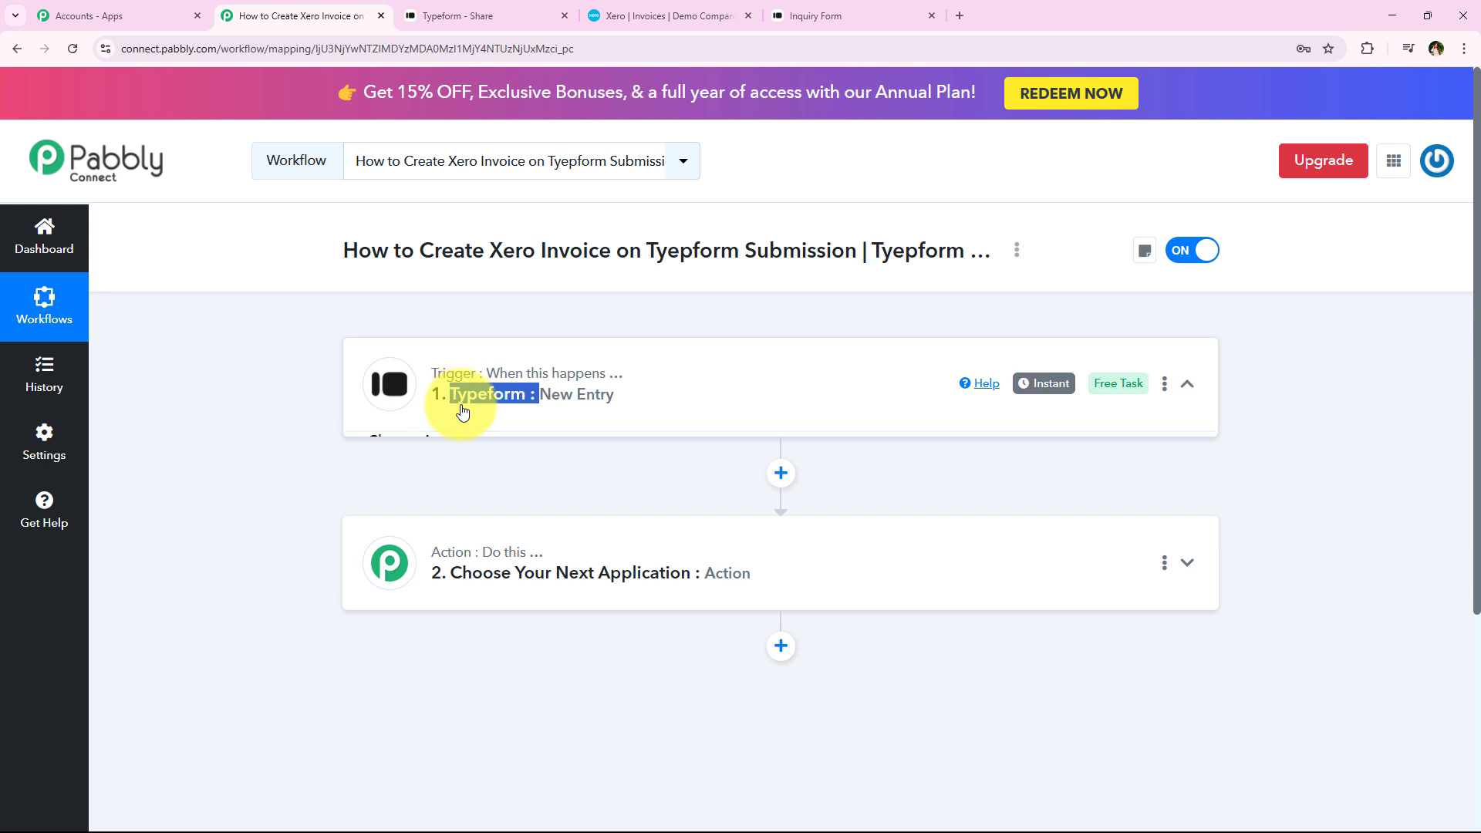
{"action": "left_click", "coordinate": [462, 392]}
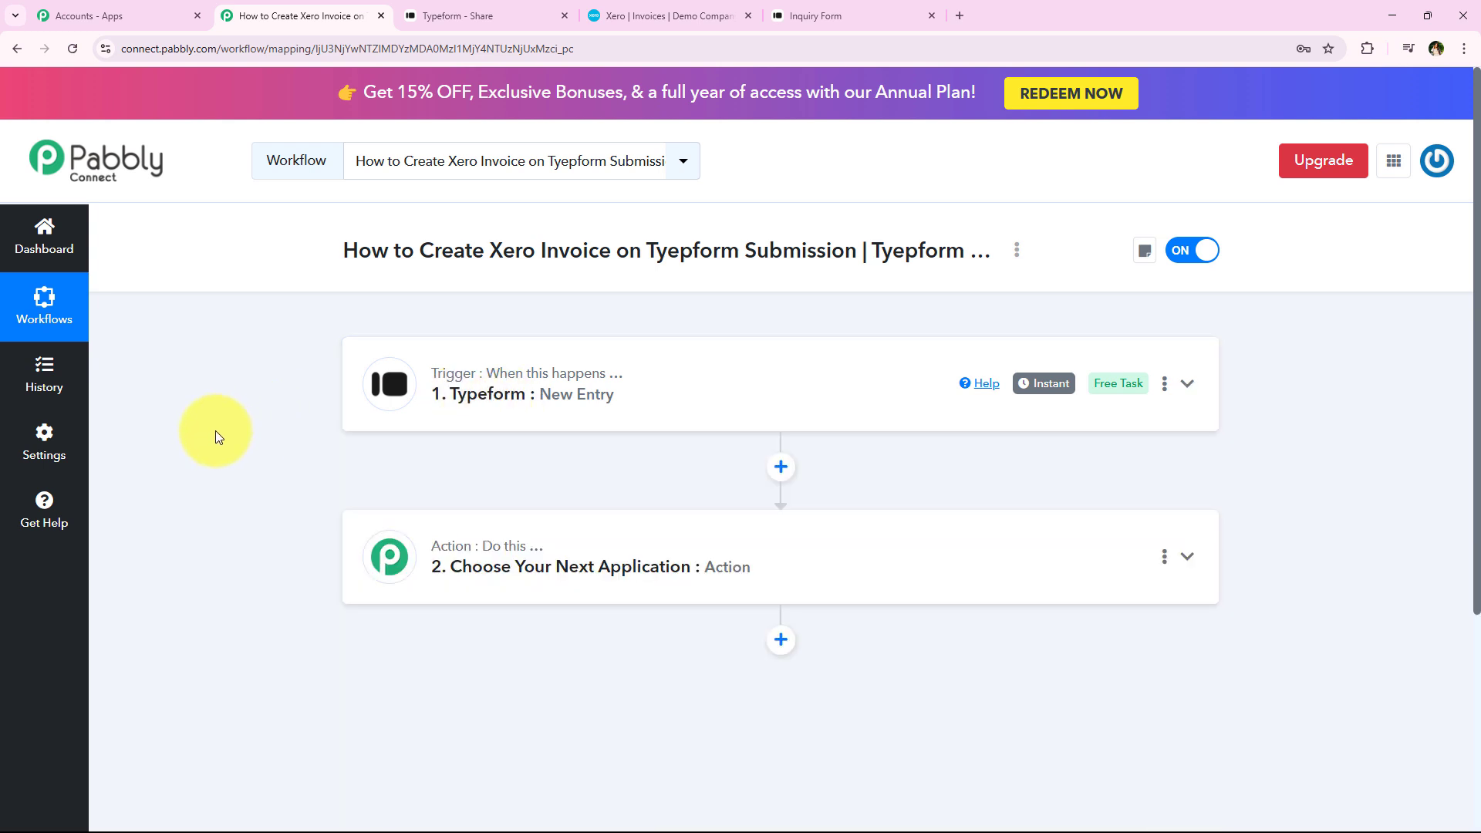
{"action": "left_click", "coordinate": [508, 9]}
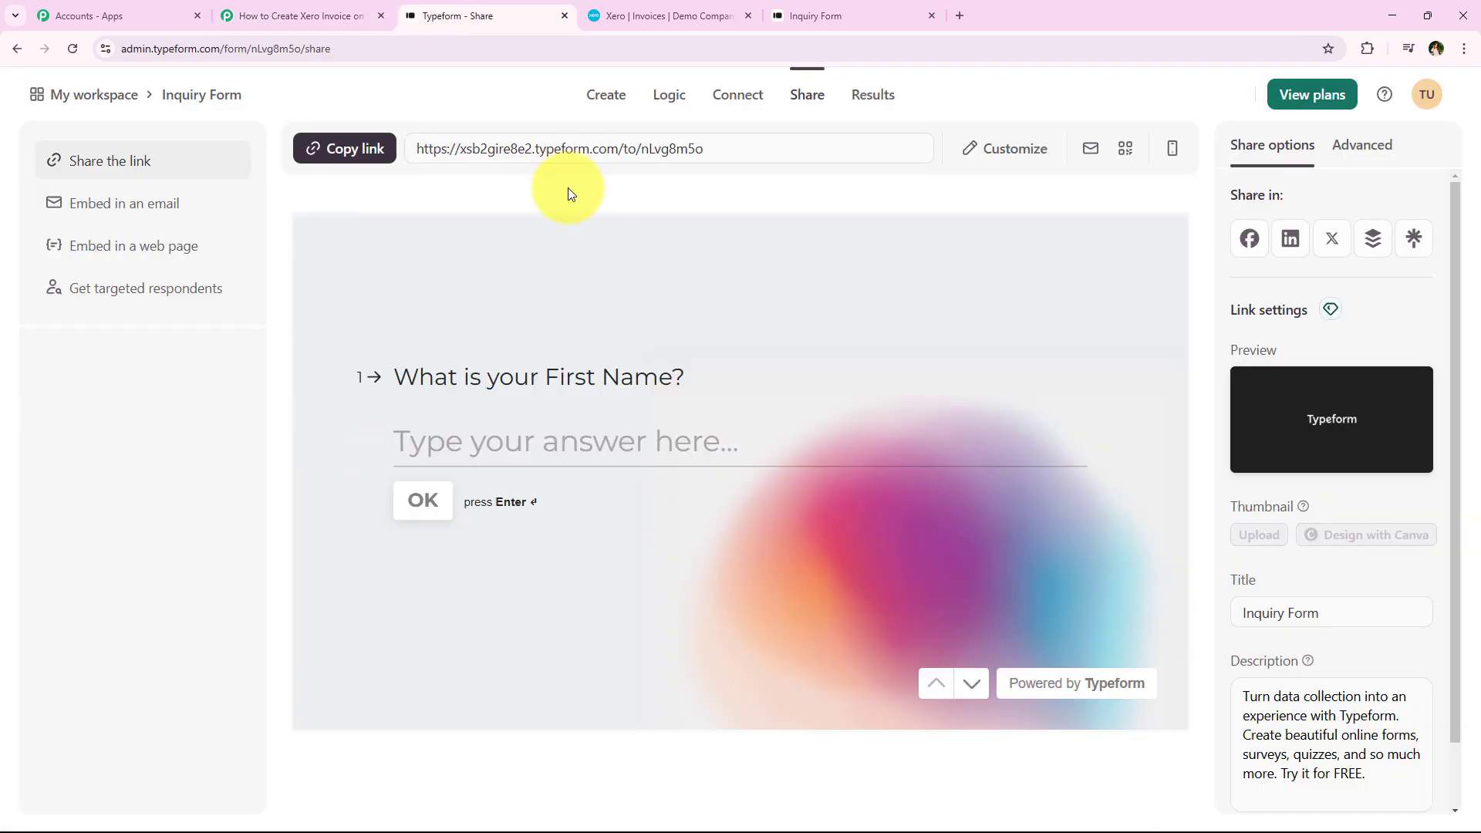
{"action": "left_click", "coordinate": [307, 9]}
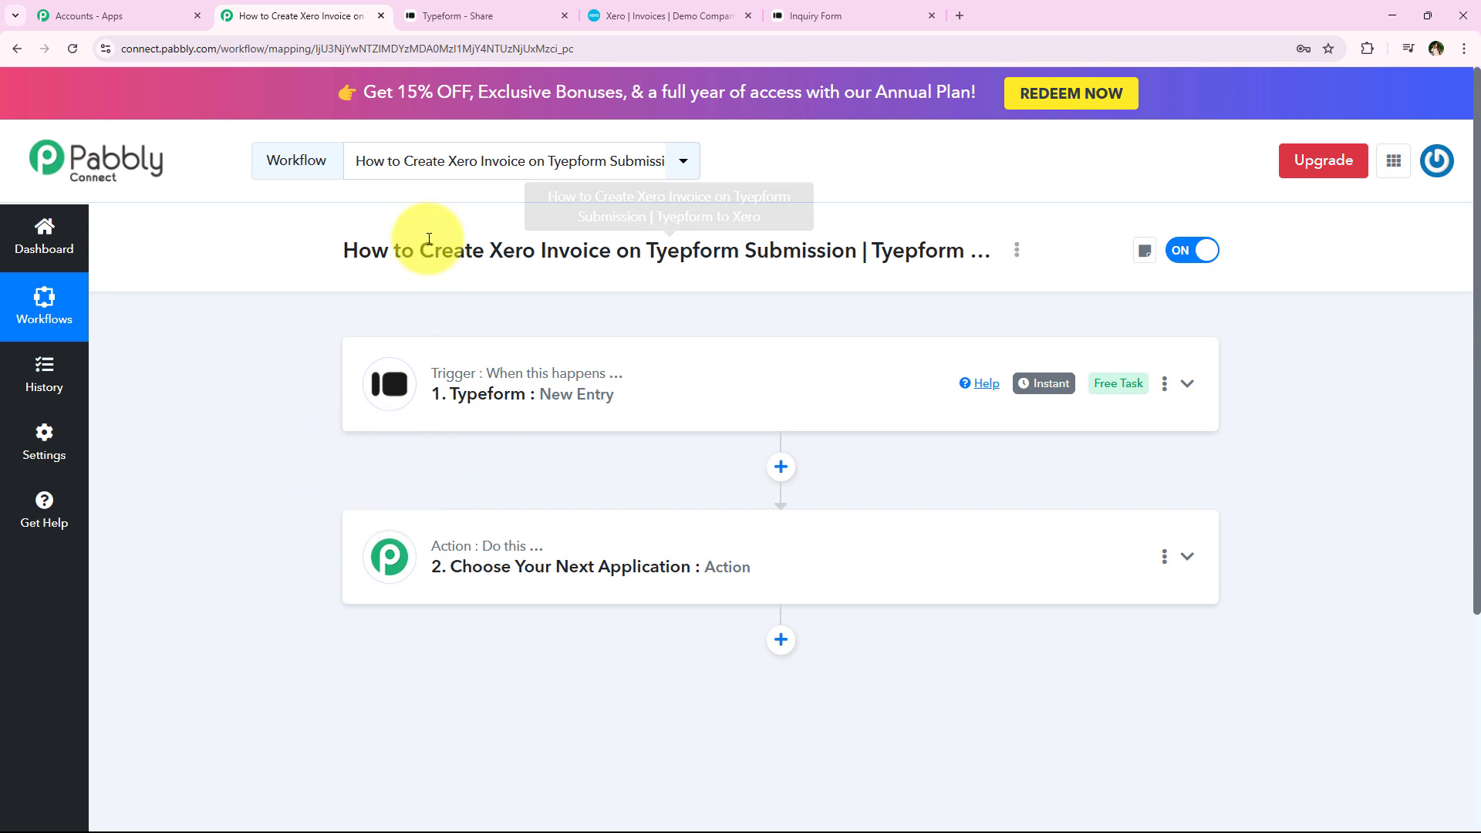
{"action": "left_click_drag", "start_coordinate": [420, 250], "coordinate": [854, 250]}
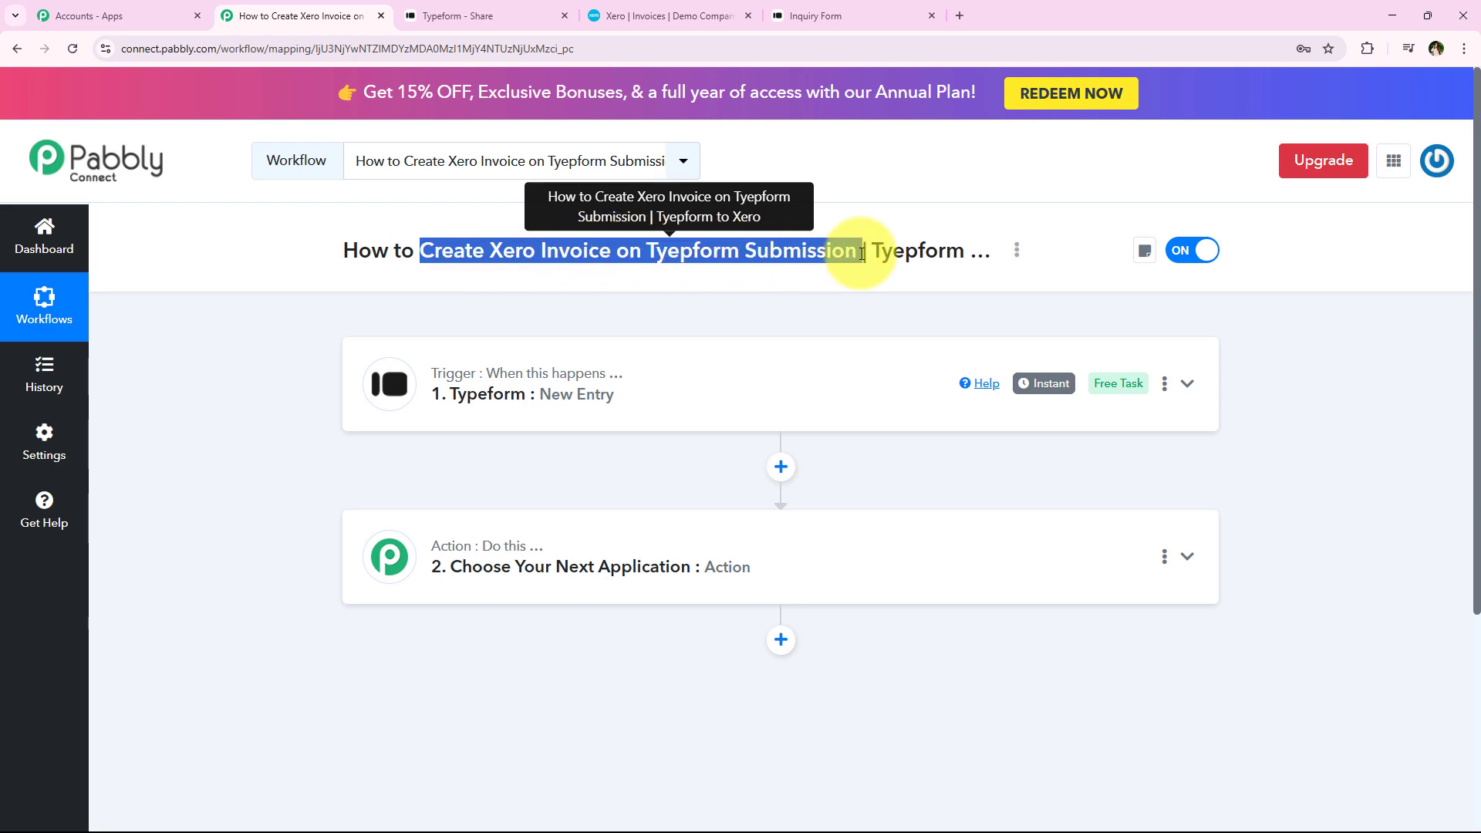
{"action": "left_click", "coordinate": [172, 529]}
- Set the workflow's action step to the Xero app with the Create an Invoice event
{"action": "left_click", "coordinate": [500, 598]}
{"action": "scroll", "coordinate": [486, 578], "scroll_direction": "down", "scroll_amount": 3}
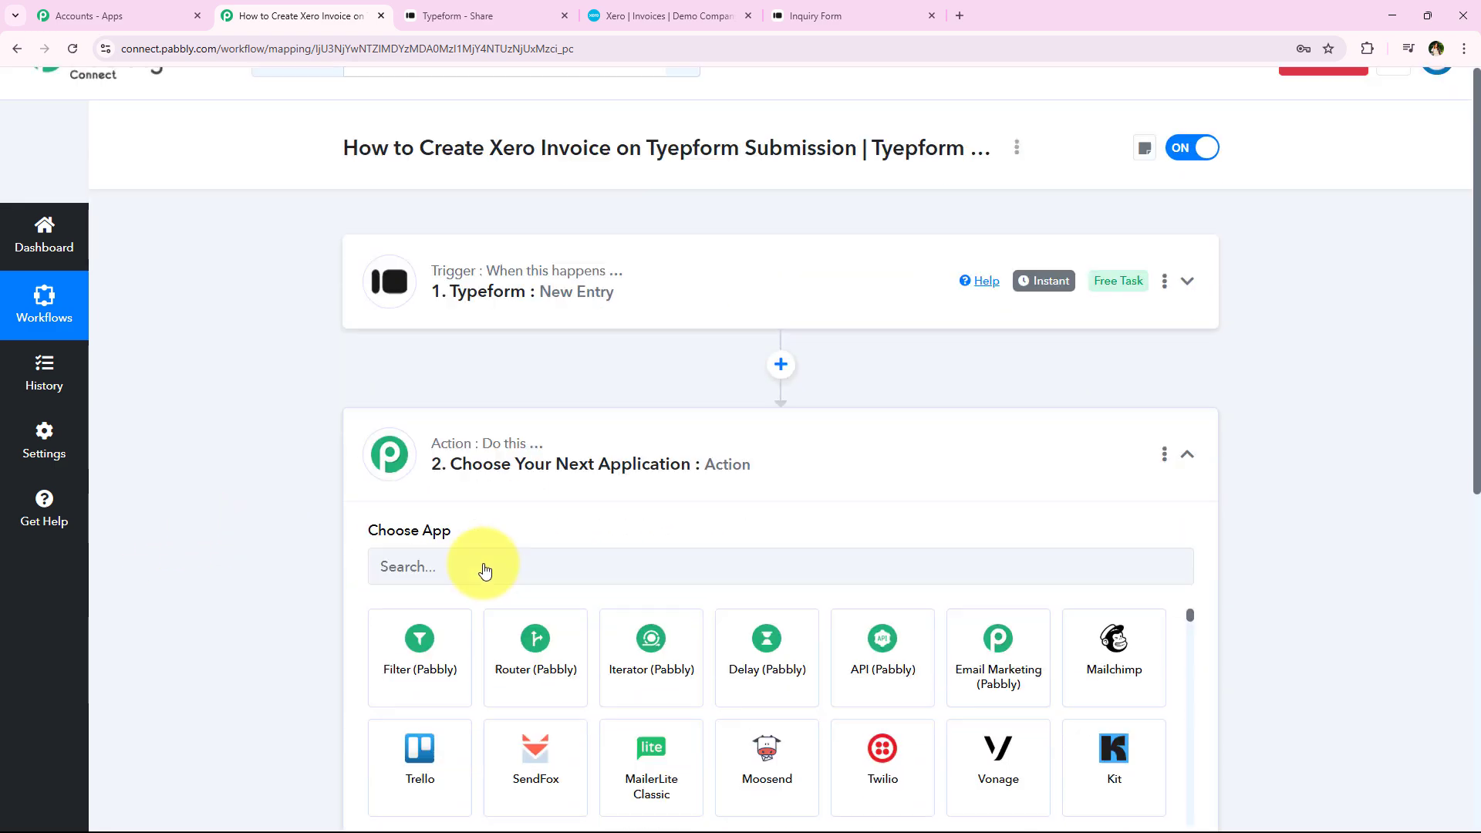
{"action": "left_click", "coordinate": [544, 411]}
{"action": "type", "text": "Xero"}
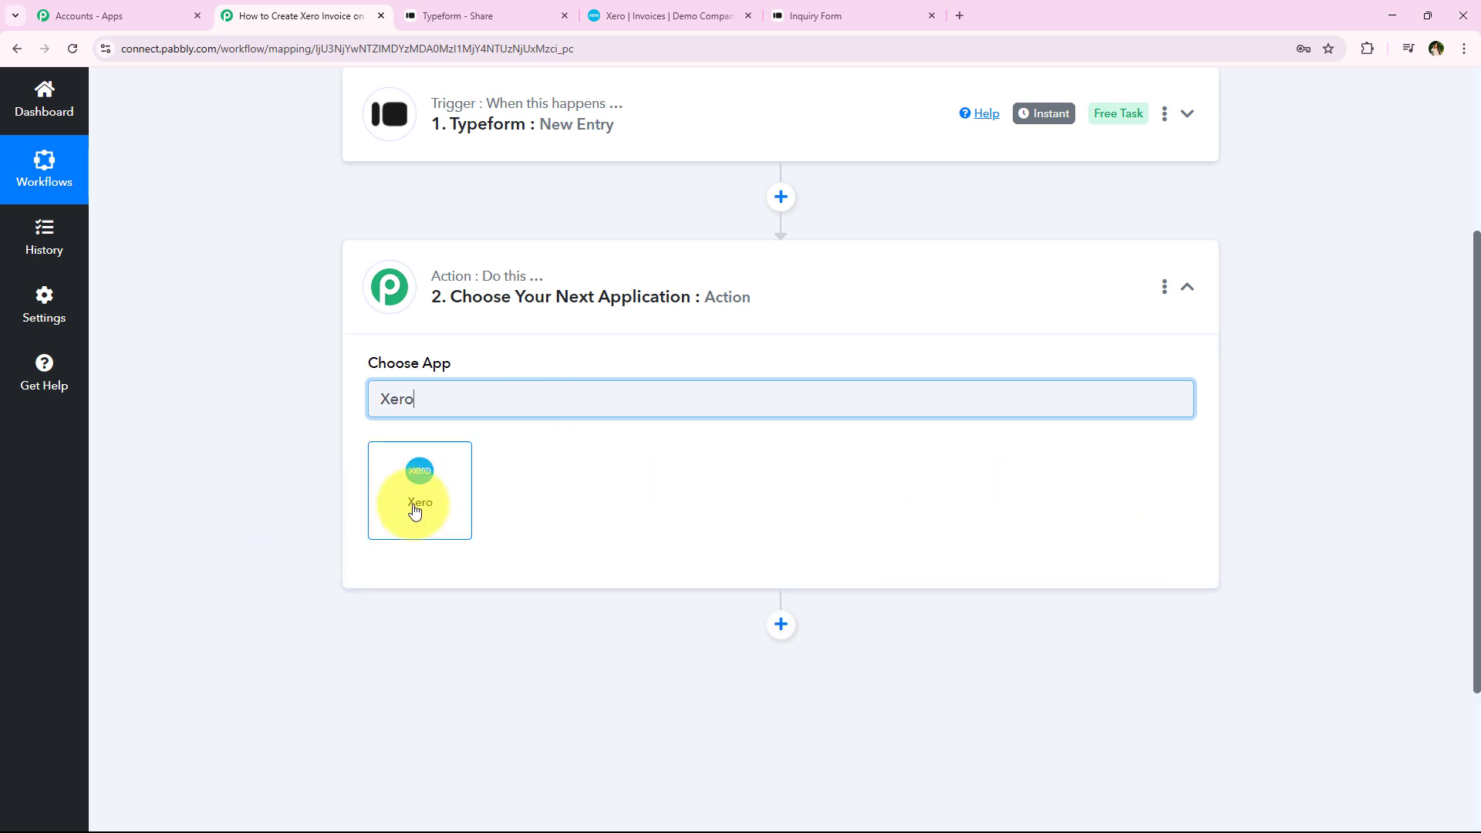
{"action": "left_click", "coordinate": [415, 511]}
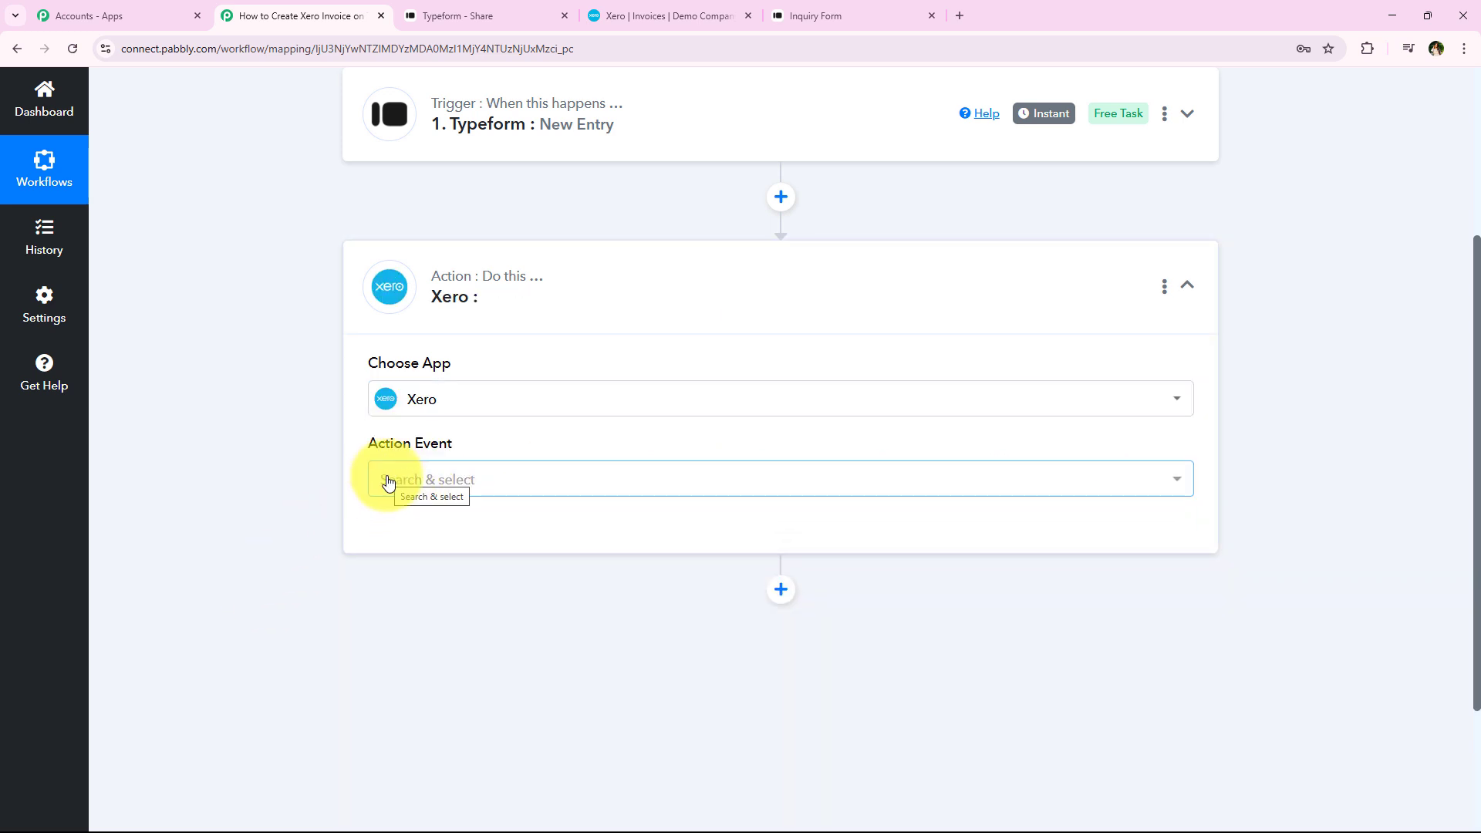
{"action": "left_click", "coordinate": [388, 482]}
{"action": "left_click", "coordinate": [515, 278]}
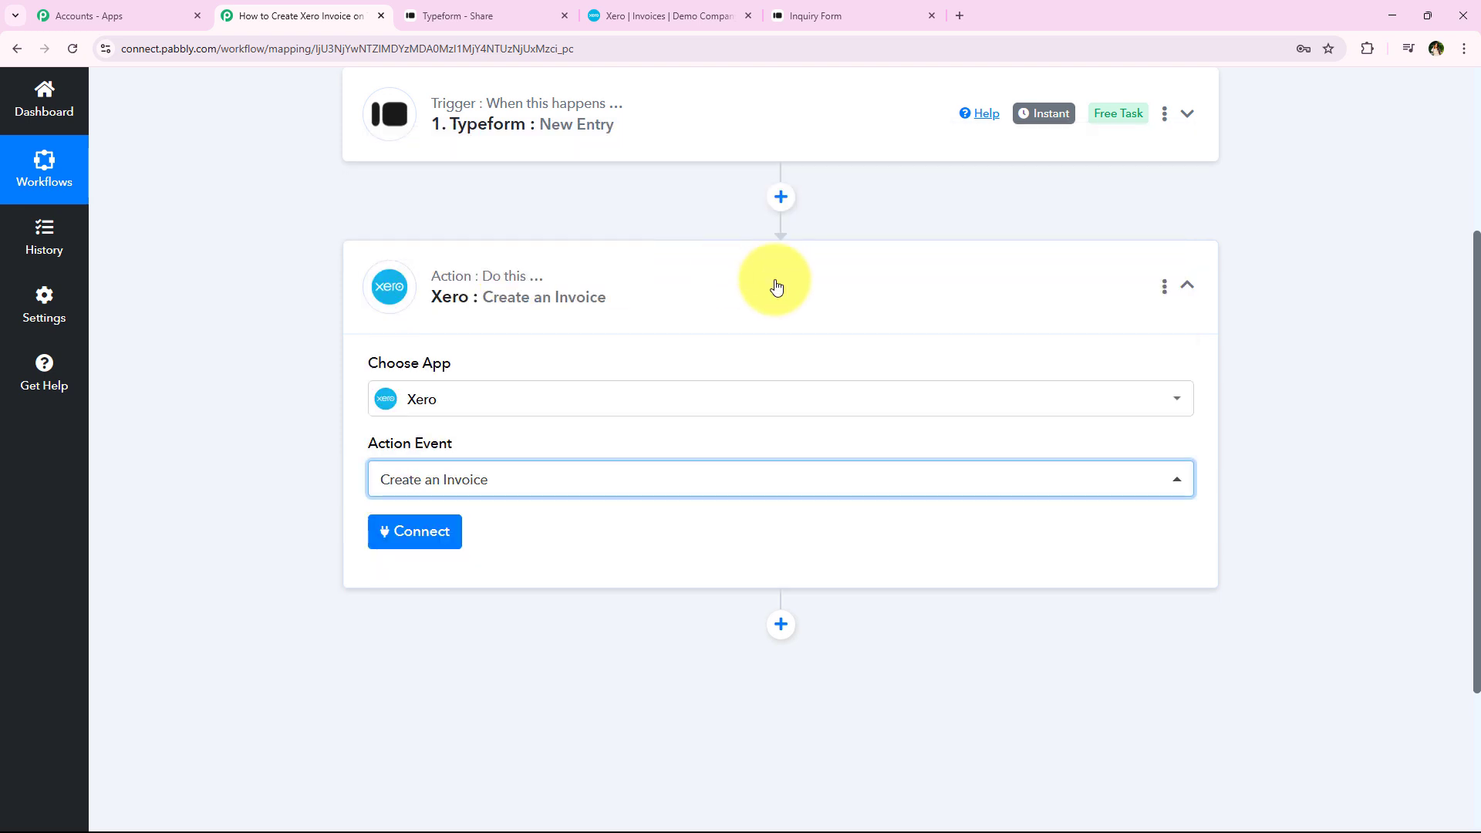
- Add a new Xero connection to the action step and authorise Pabbly Connect's access for both connected organisations
{"action": "left_click", "coordinate": [407, 534]}
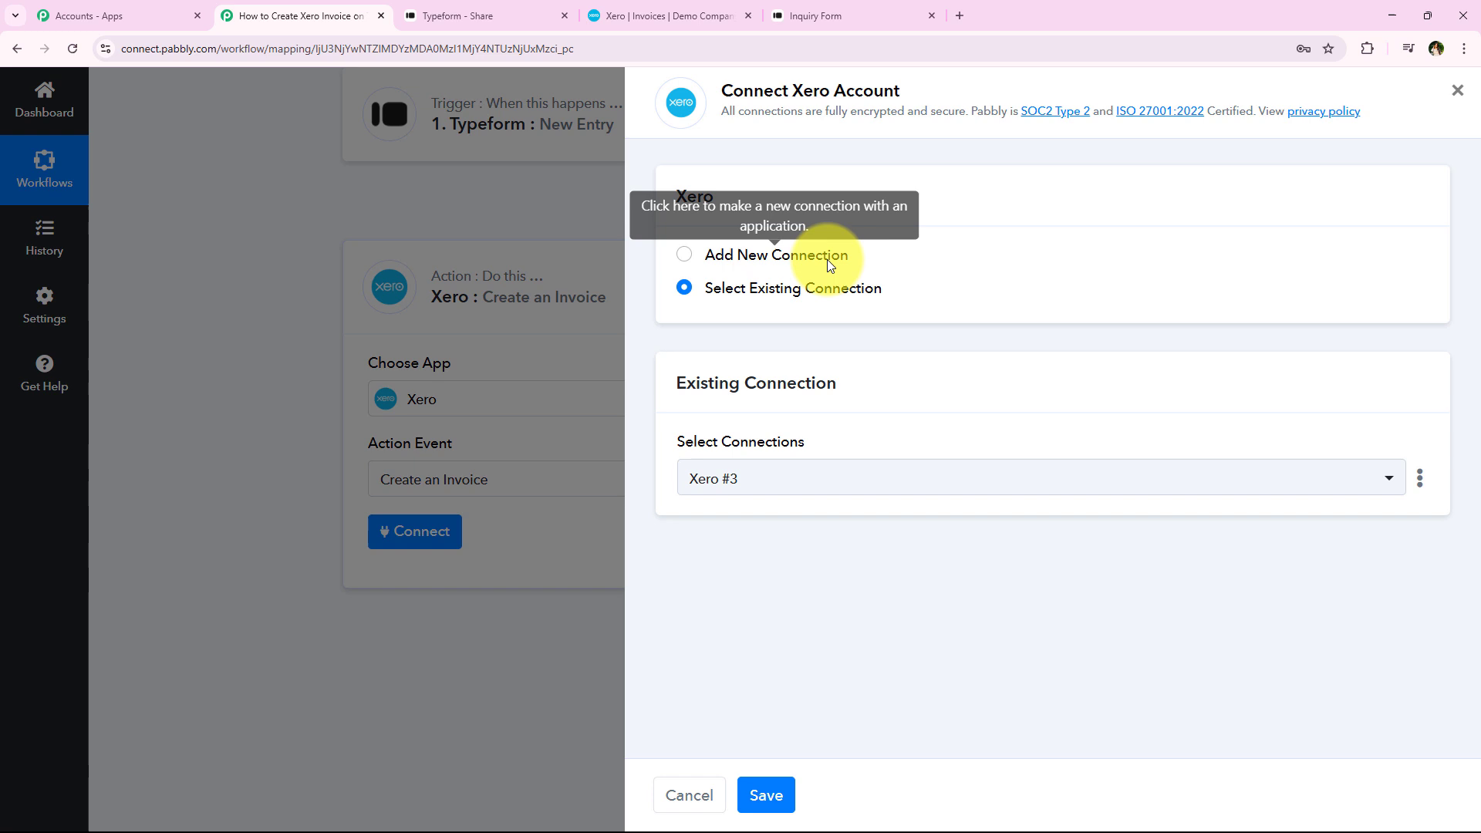
{"action": "left_click", "coordinate": [827, 259]}
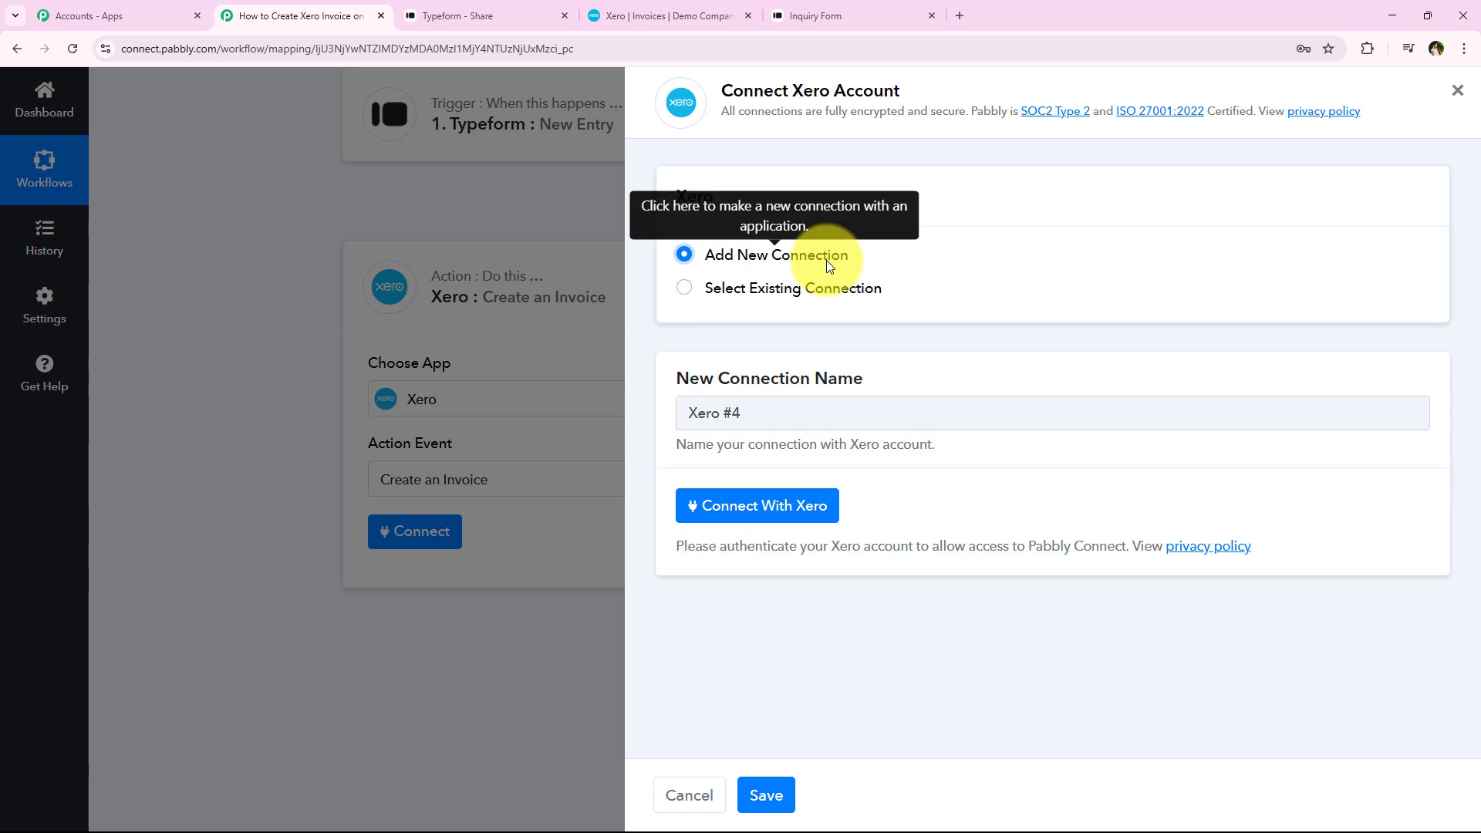
{"action": "left_click", "coordinate": [818, 293]}
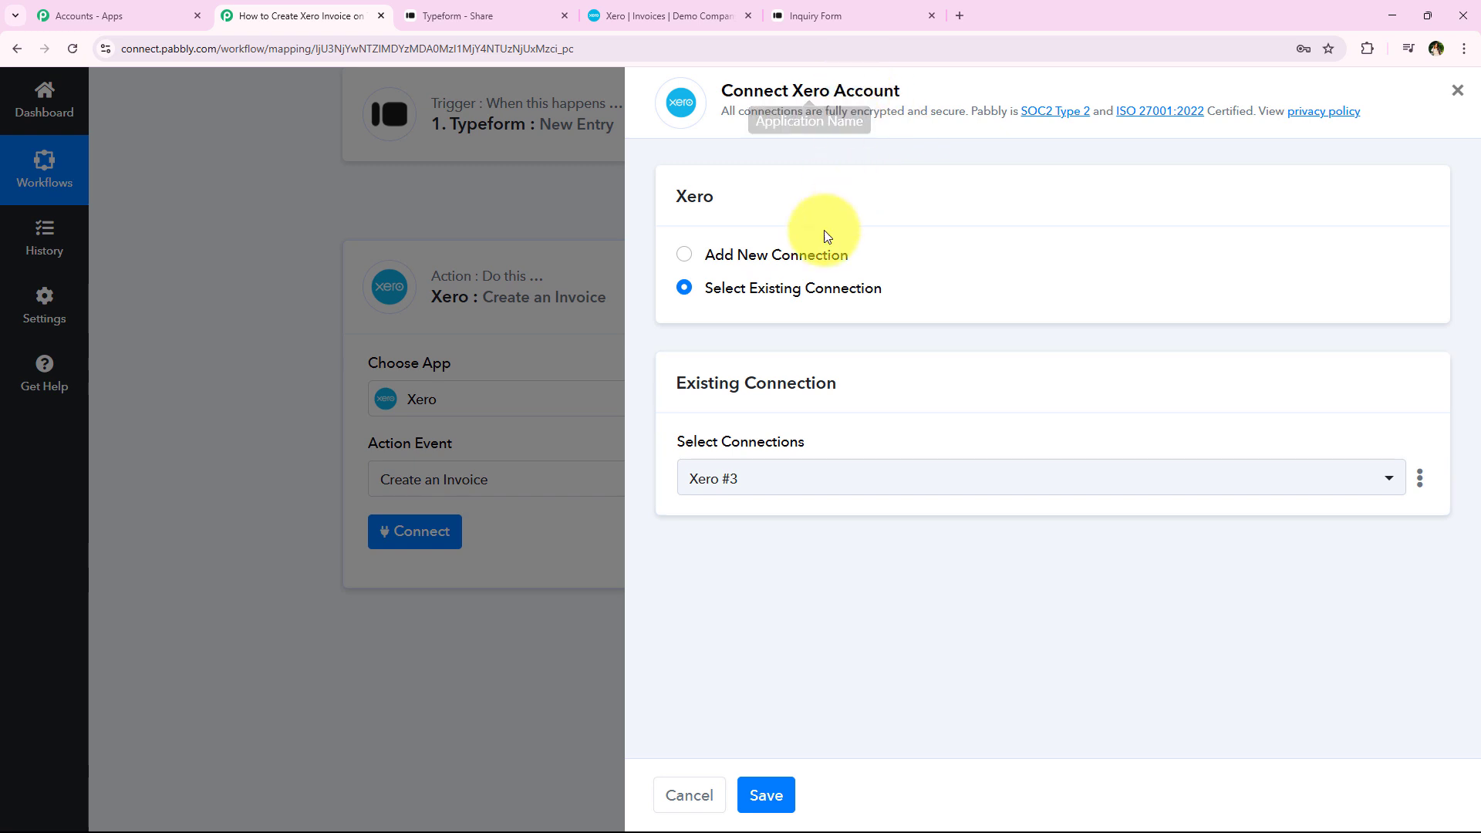
{"action": "left_click", "coordinate": [732, 287]}
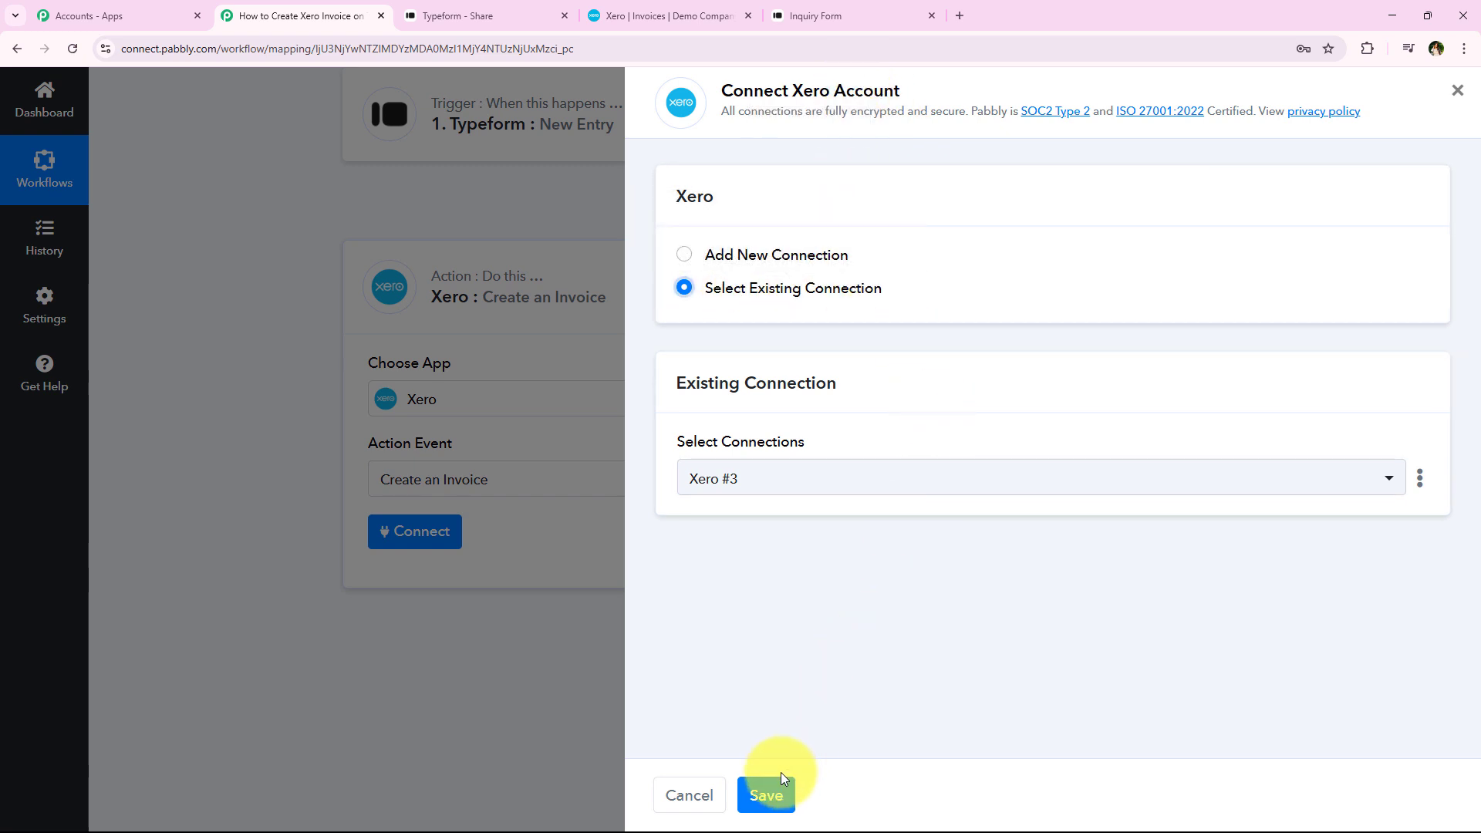
{"action": "left_click", "coordinate": [818, 259]}
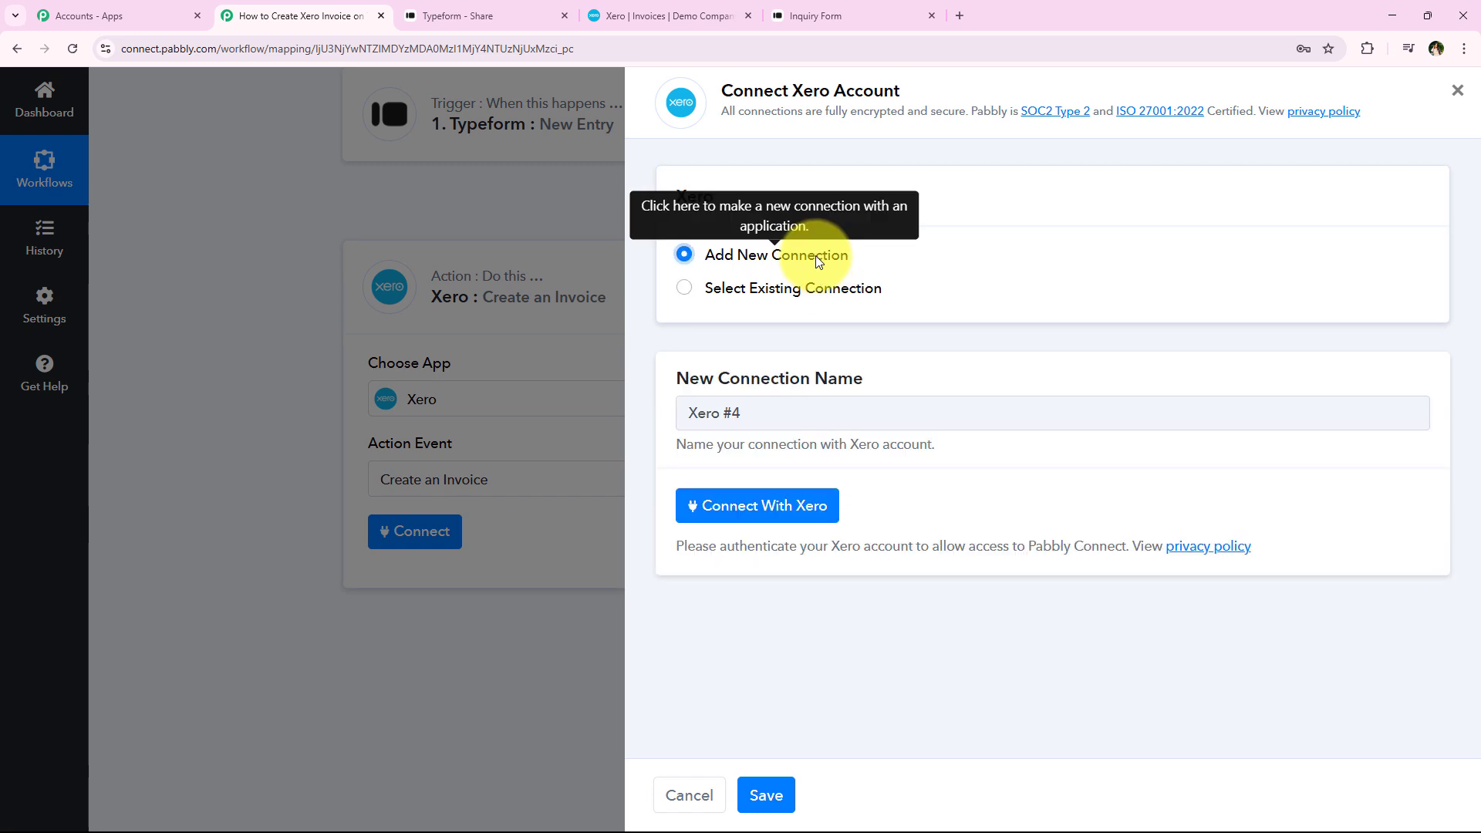
{"action": "left_click", "coordinate": [741, 506]}
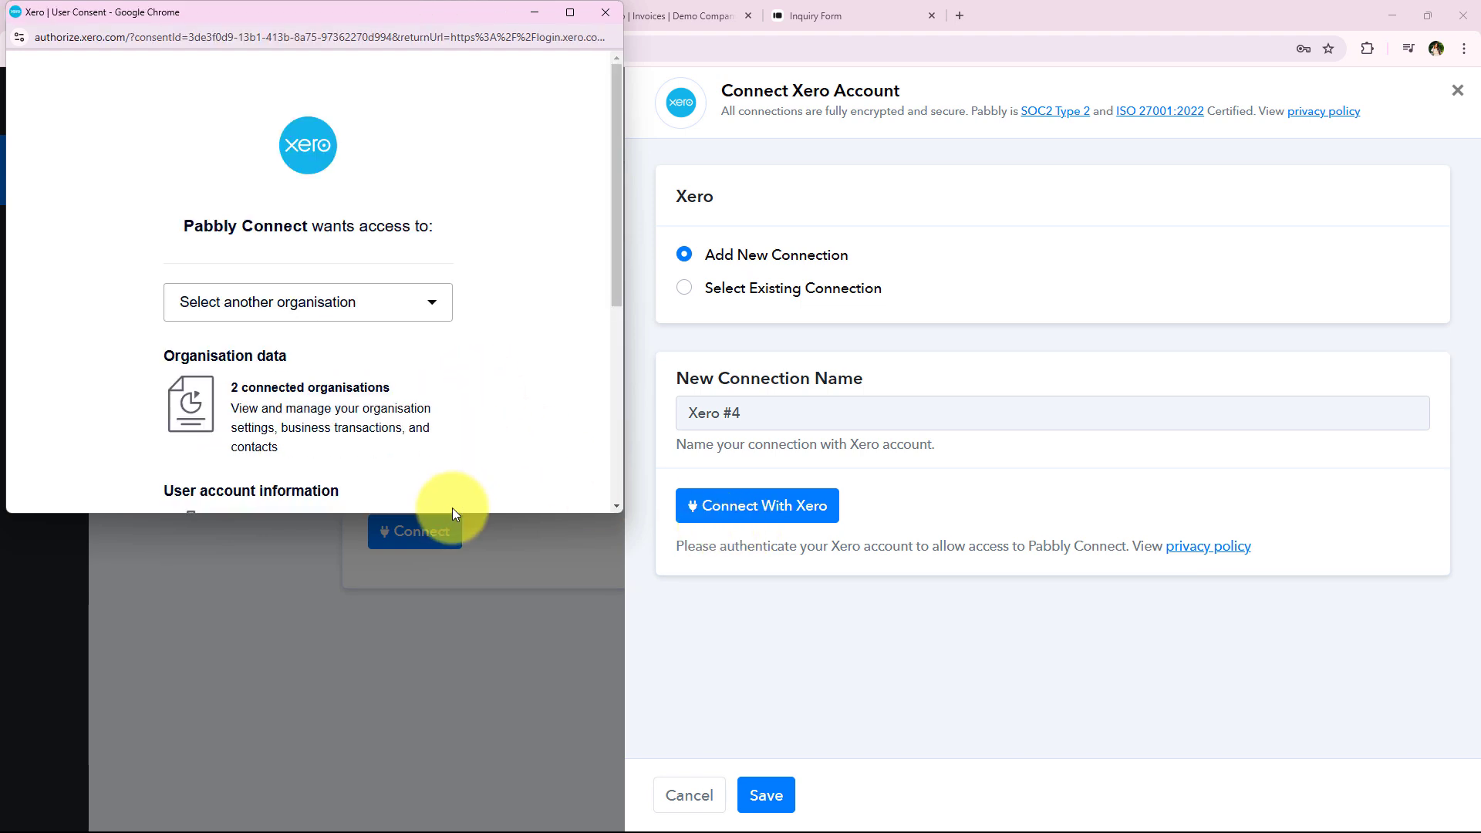
{"action": "left_click_drag", "start_coordinate": [453, 511], "coordinate": [470, 774]}
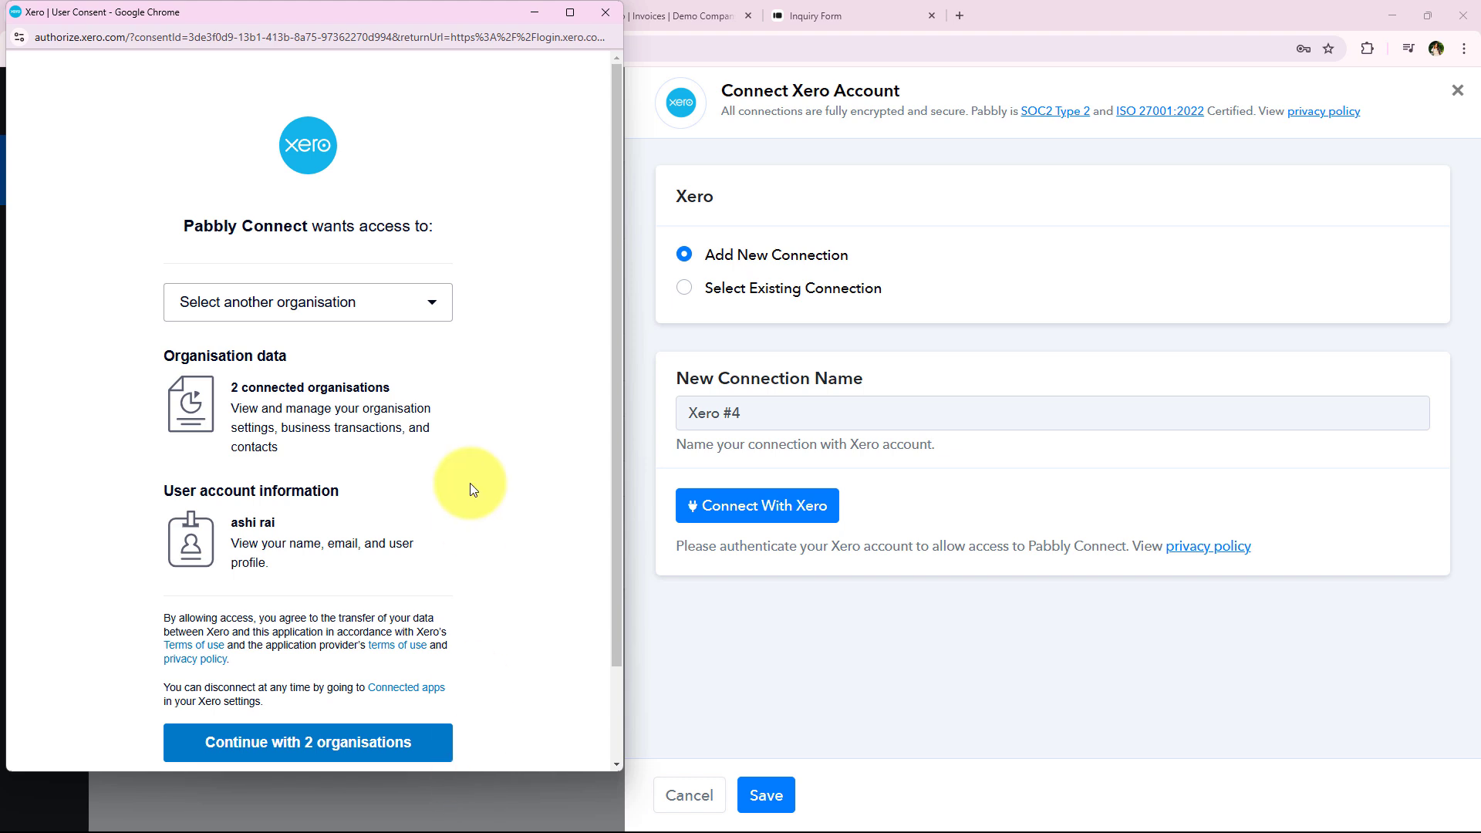
{"action": "scroll", "coordinate": [470, 483], "scroll_direction": "down", "scroll_amount": 2}
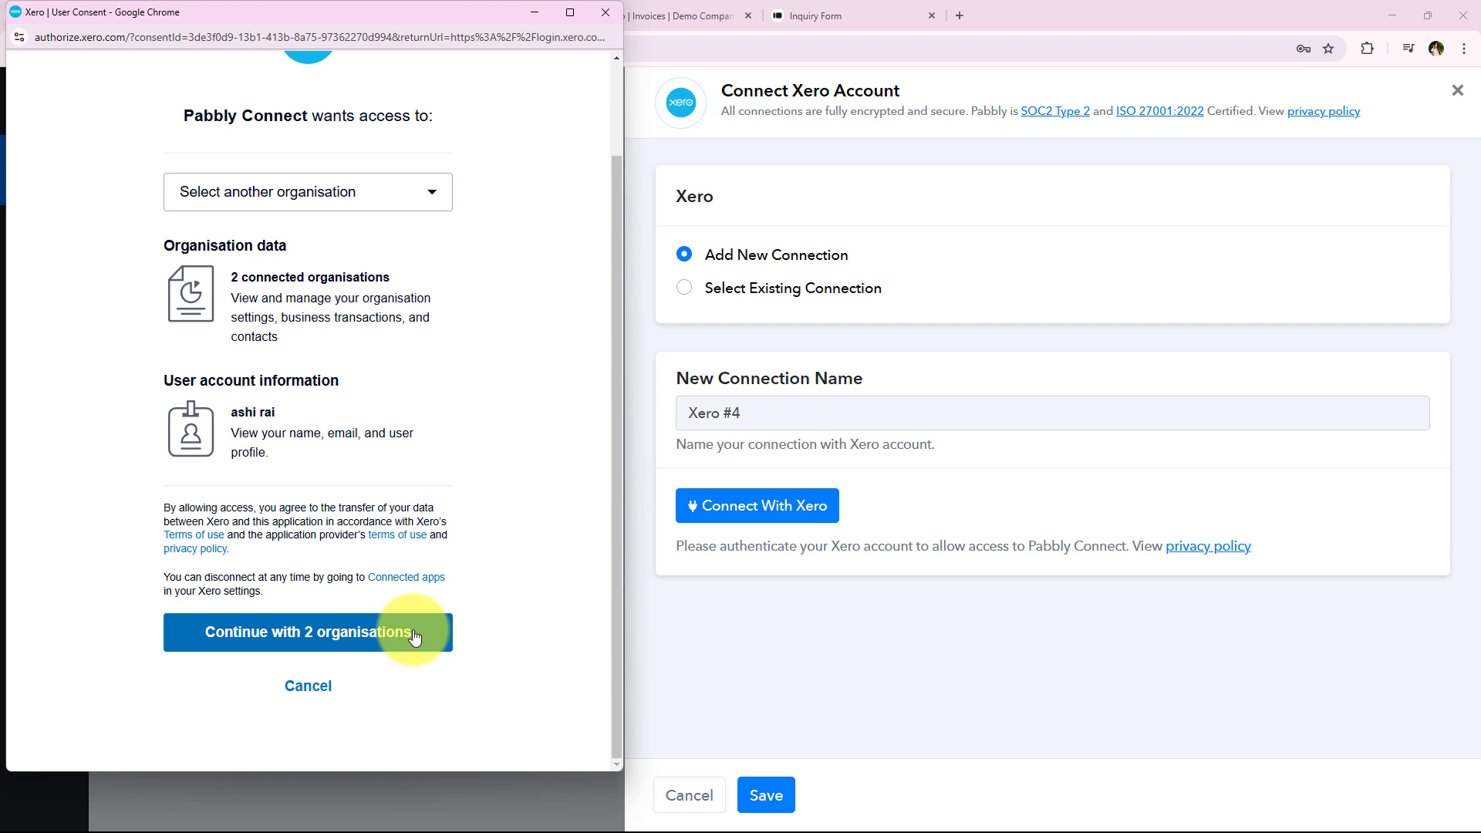
{"action": "left_click", "coordinate": [414, 636]}
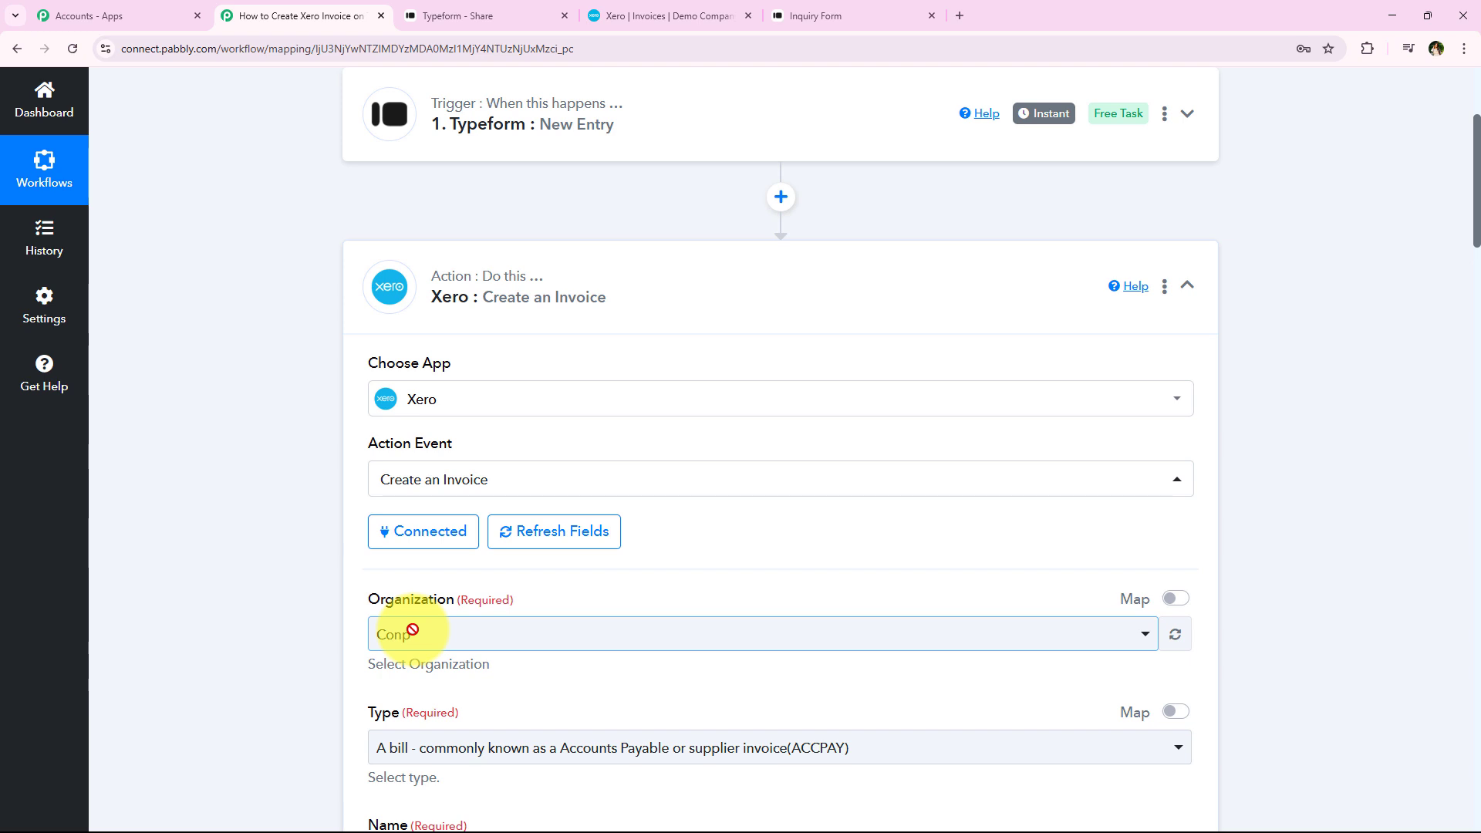
- Set the Xero action's organization to Demo Company (Global)
{"action": "scroll", "coordinate": [296, 512], "scroll_direction": "down", "scroll_amount": 2}
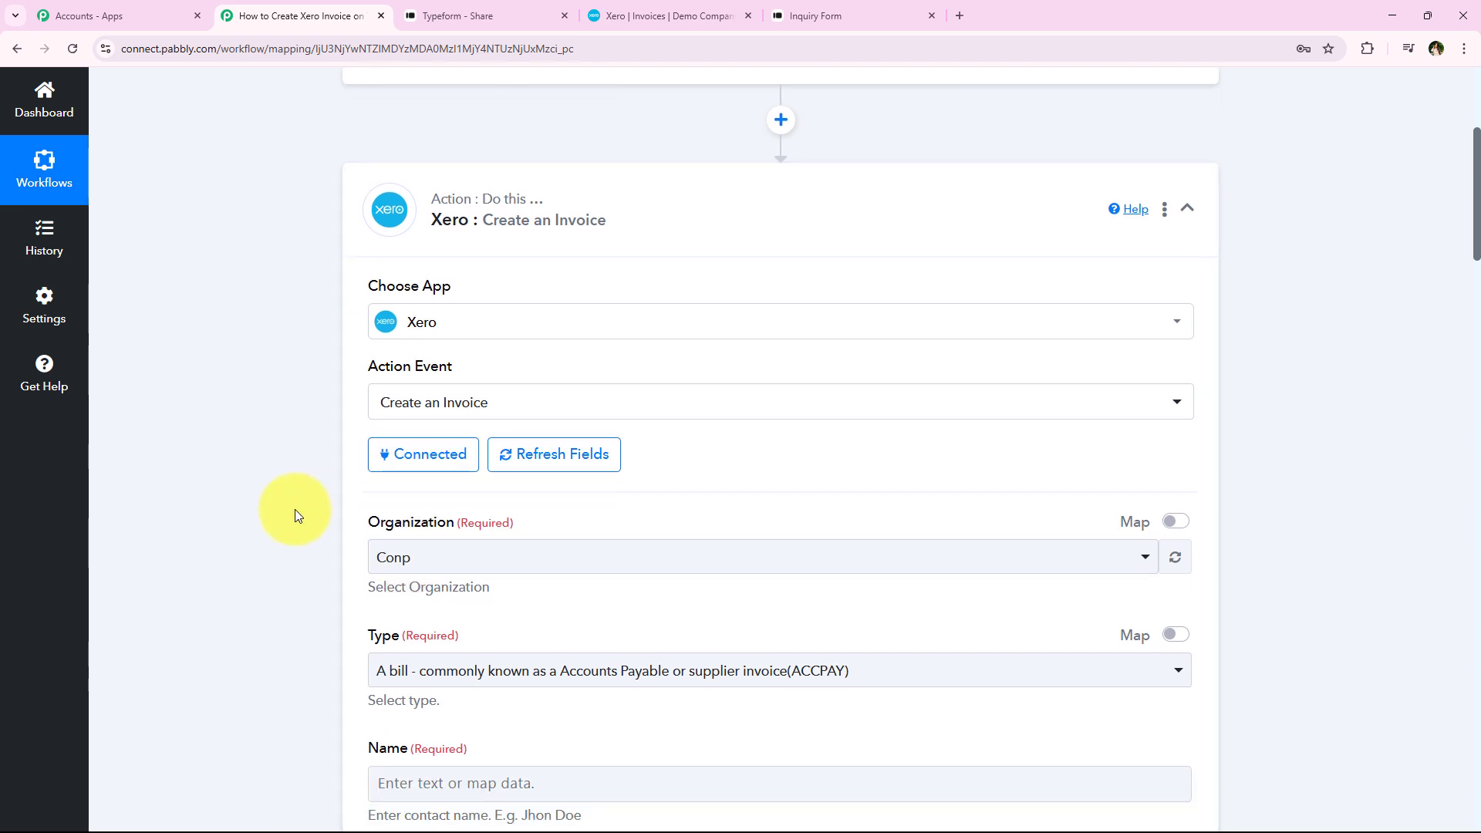
{"action": "scroll", "coordinate": [295, 510], "scroll_direction": "down", "scroll_amount": 1}
{"action": "left_click", "coordinate": [447, 409]}
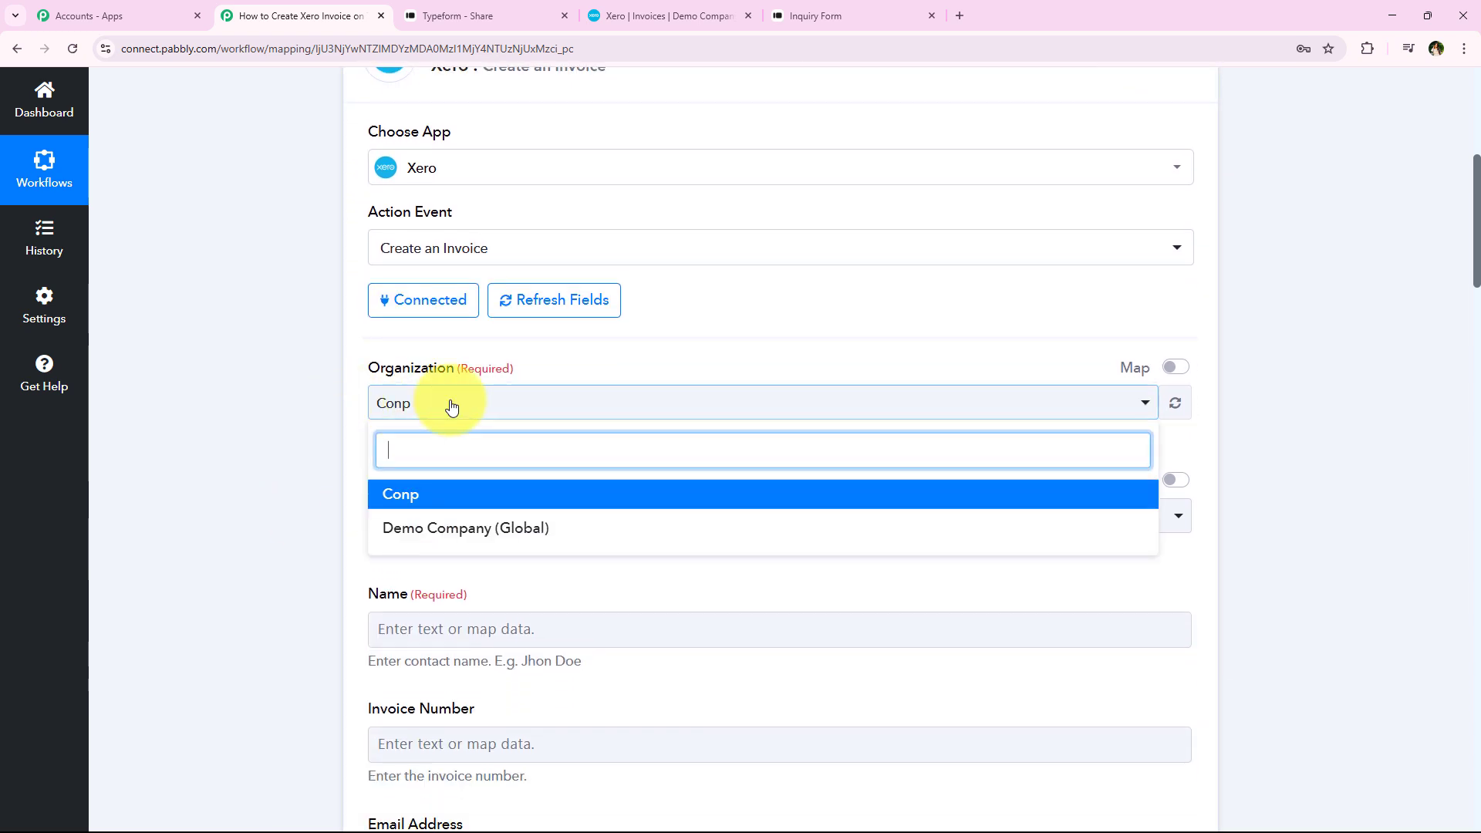
{"action": "left_click", "coordinate": [466, 531]}
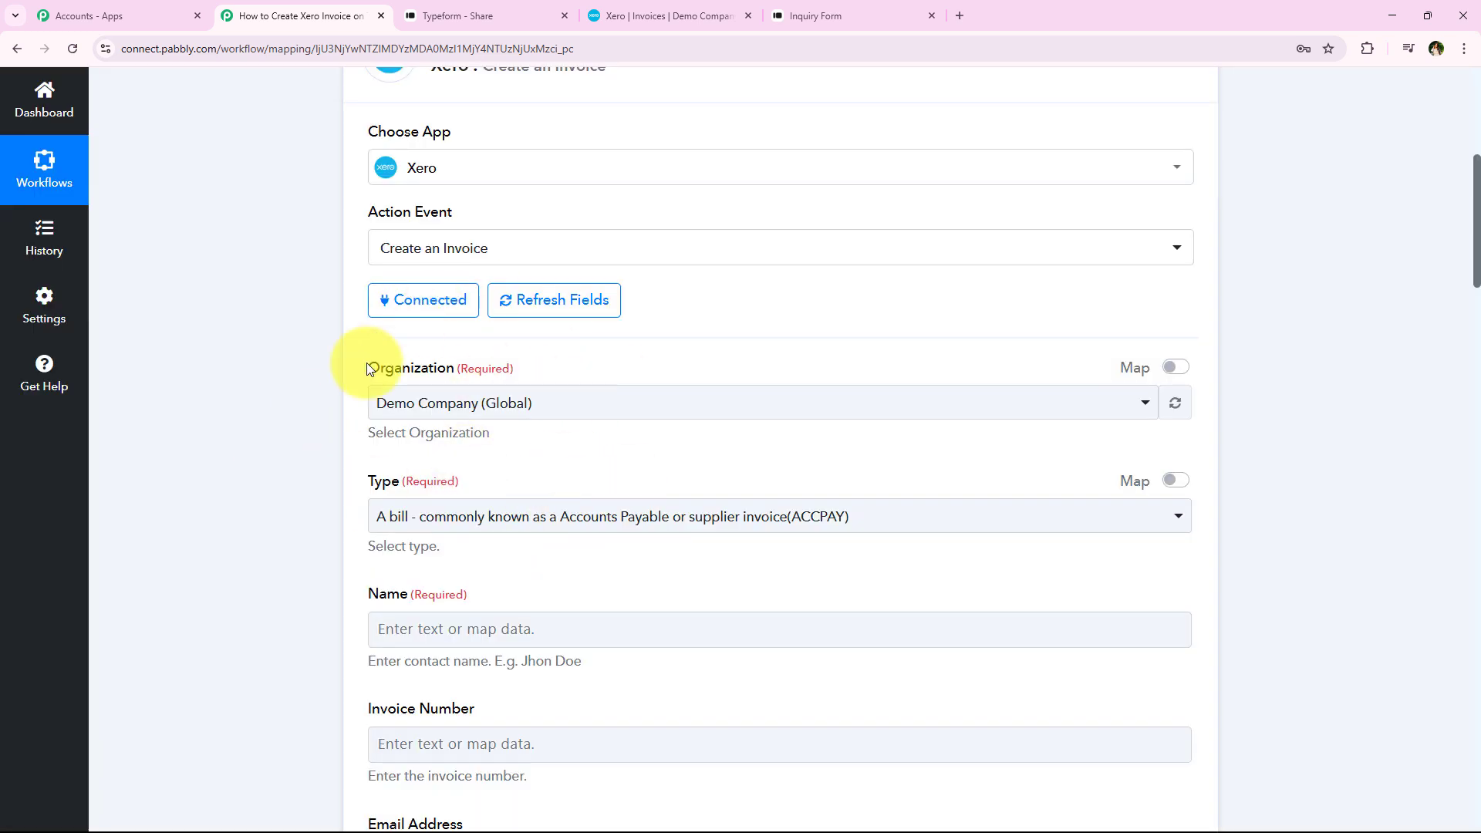
- Set the Xero invoice type to "A sales invoice - commonly known as an Accounts Receivable or customer invoice(ACCREC)"
{"action": "scroll", "coordinate": [321, 451], "scroll_direction": "down", "scroll_amount": 2}
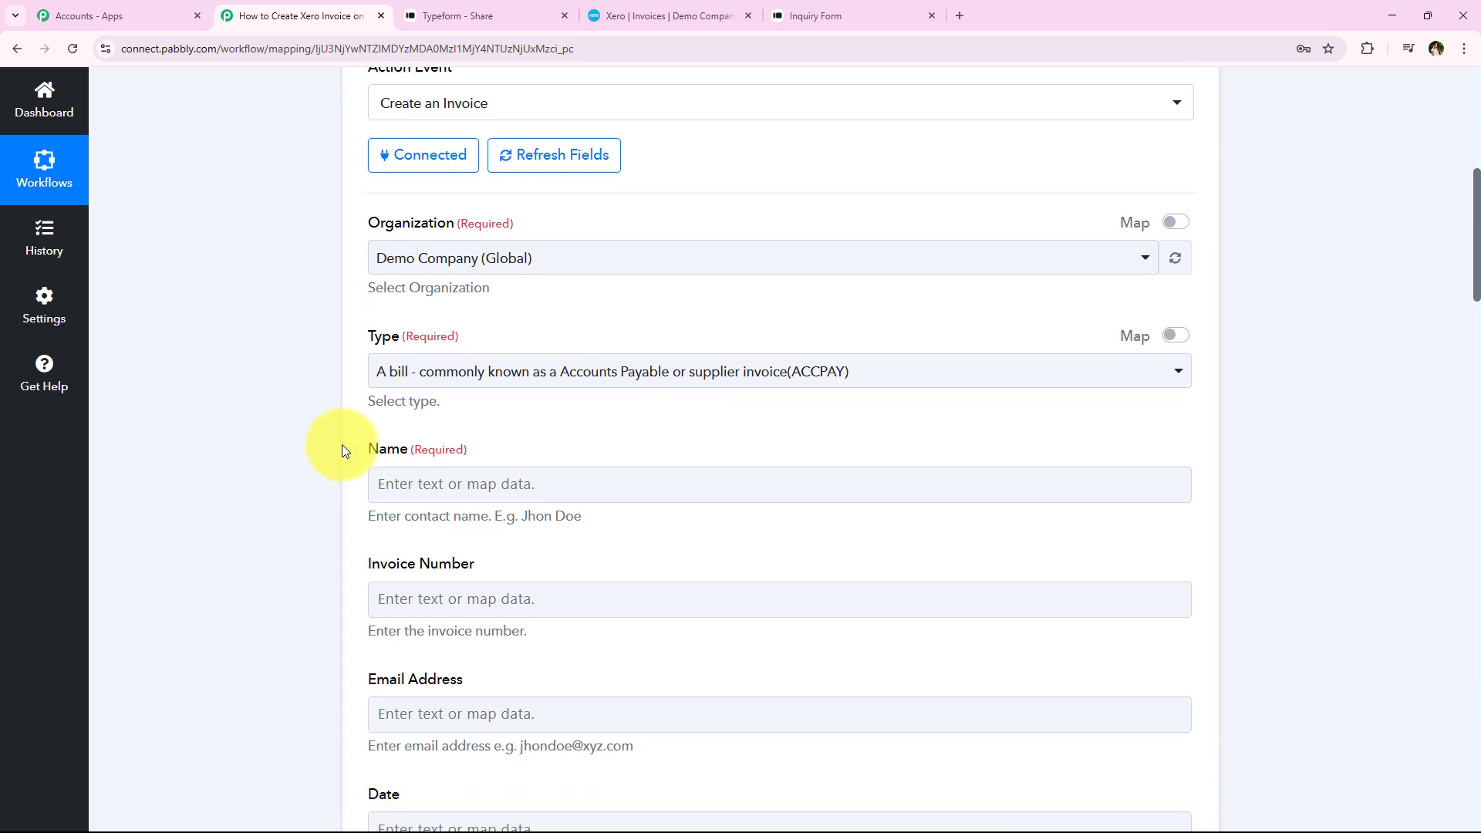
{"action": "left_click", "coordinate": [687, 361]}
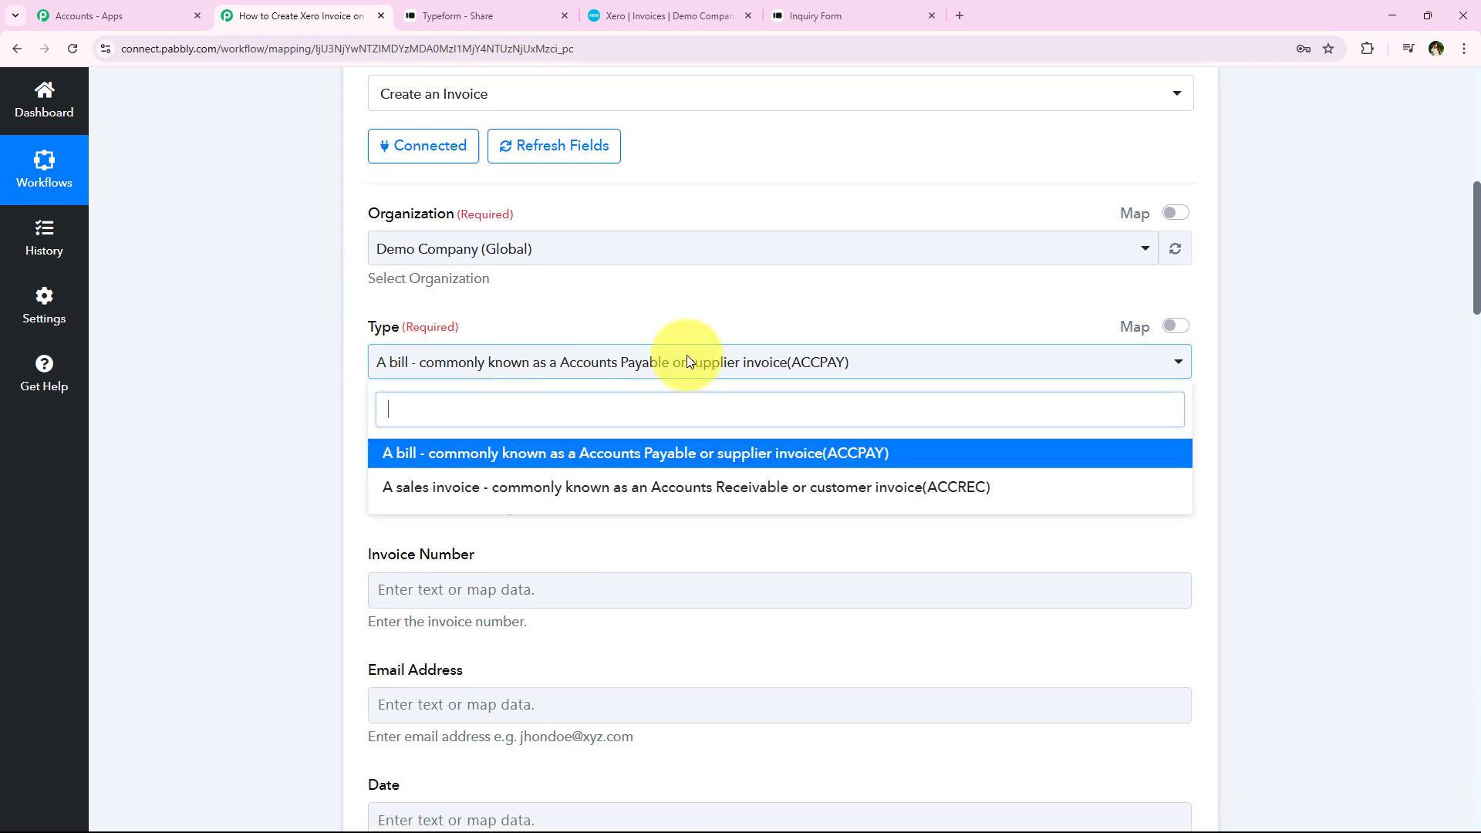
{"action": "left_click", "coordinate": [532, 496]}
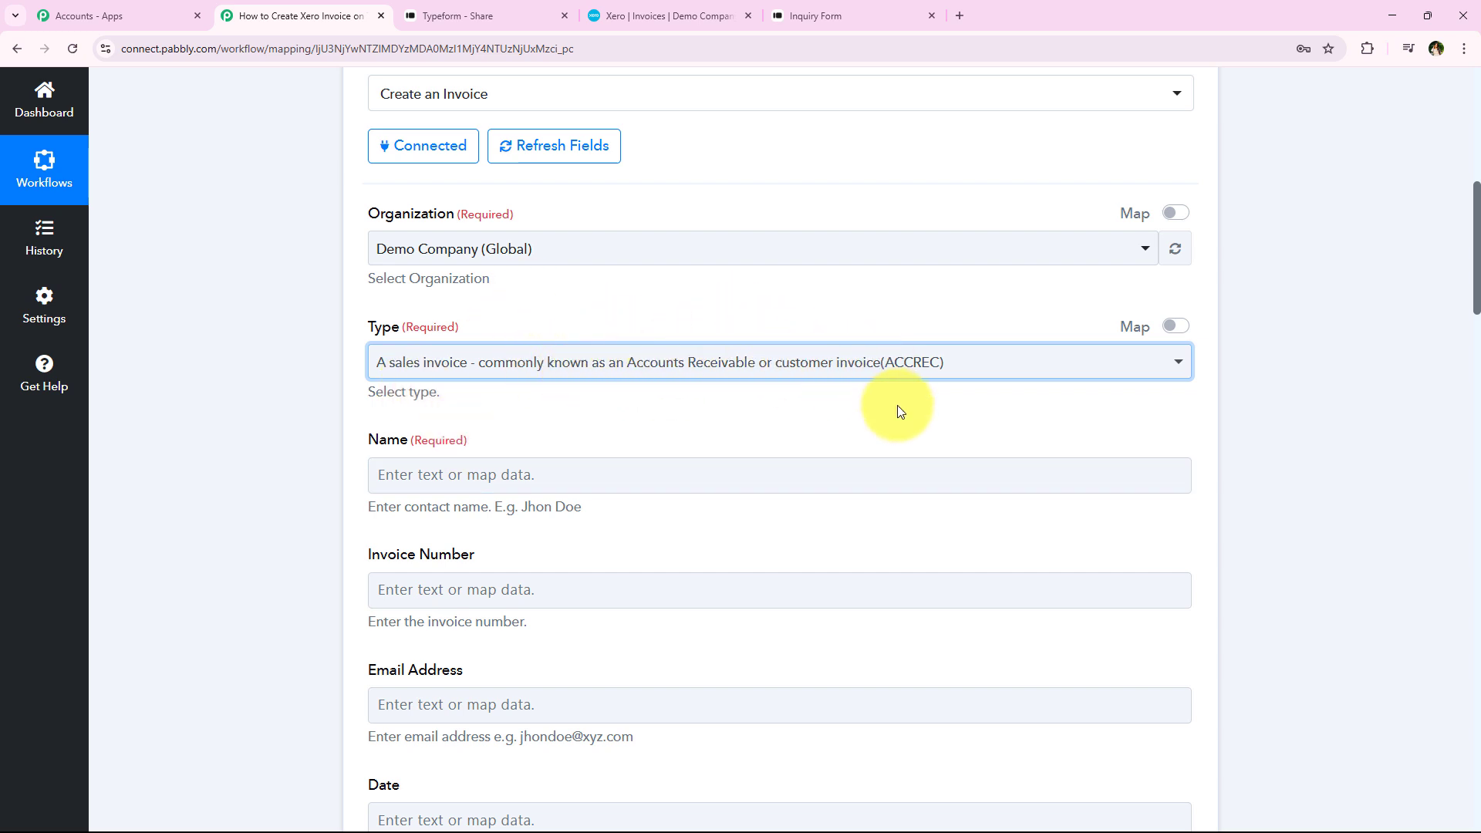
{"action": "scroll", "coordinate": [363, 426], "scroll_direction": "down", "scroll_amount": 1}
{"action": "left_click_drag", "start_coordinate": [360, 425], "coordinate": [494, 452]}
{"action": "left_click", "coordinate": [219, 437]}
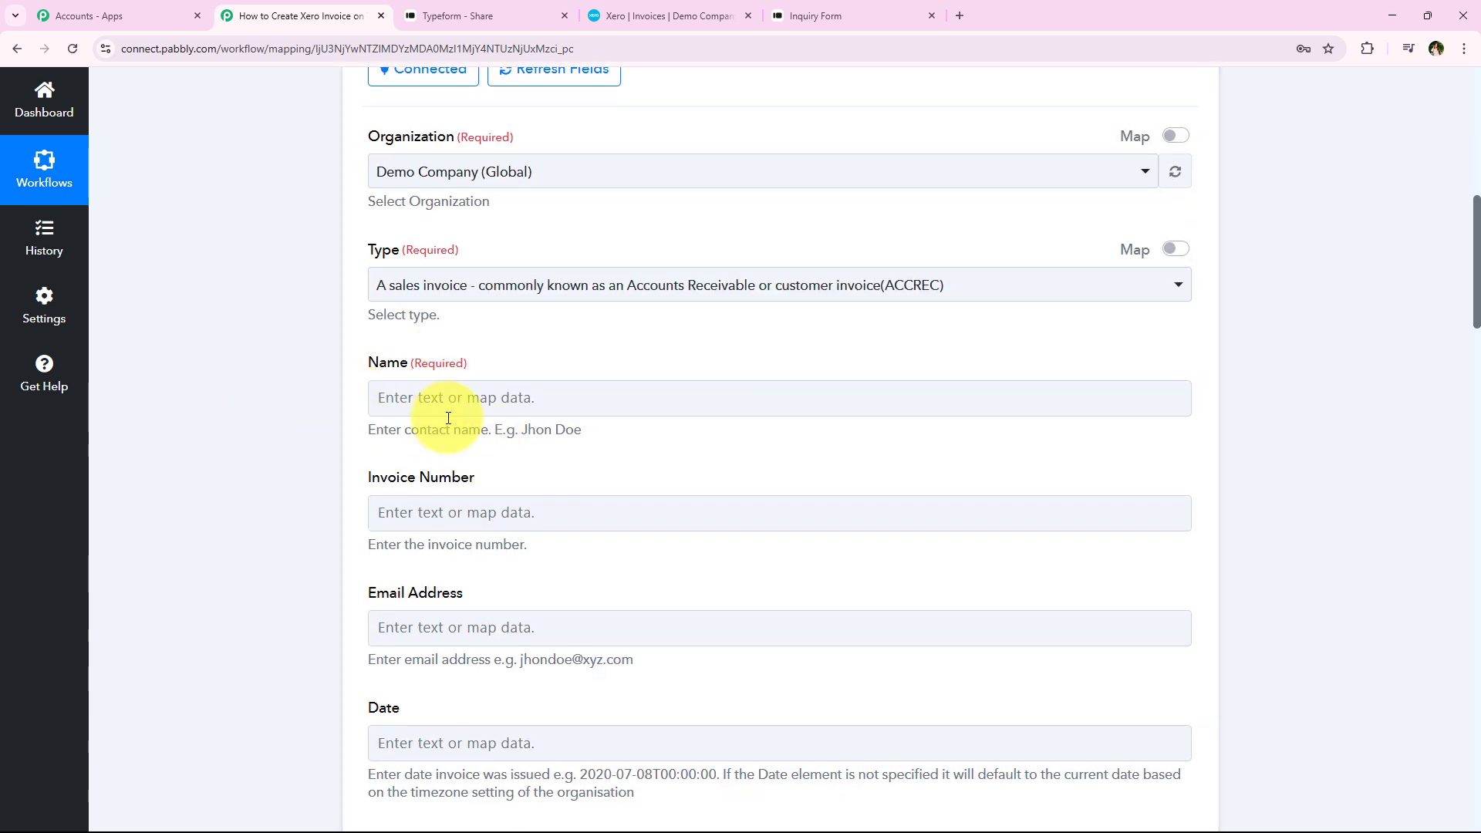
{"action": "scroll", "coordinate": [322, 396], "scroll_direction": "up", "scroll_amount": 9}
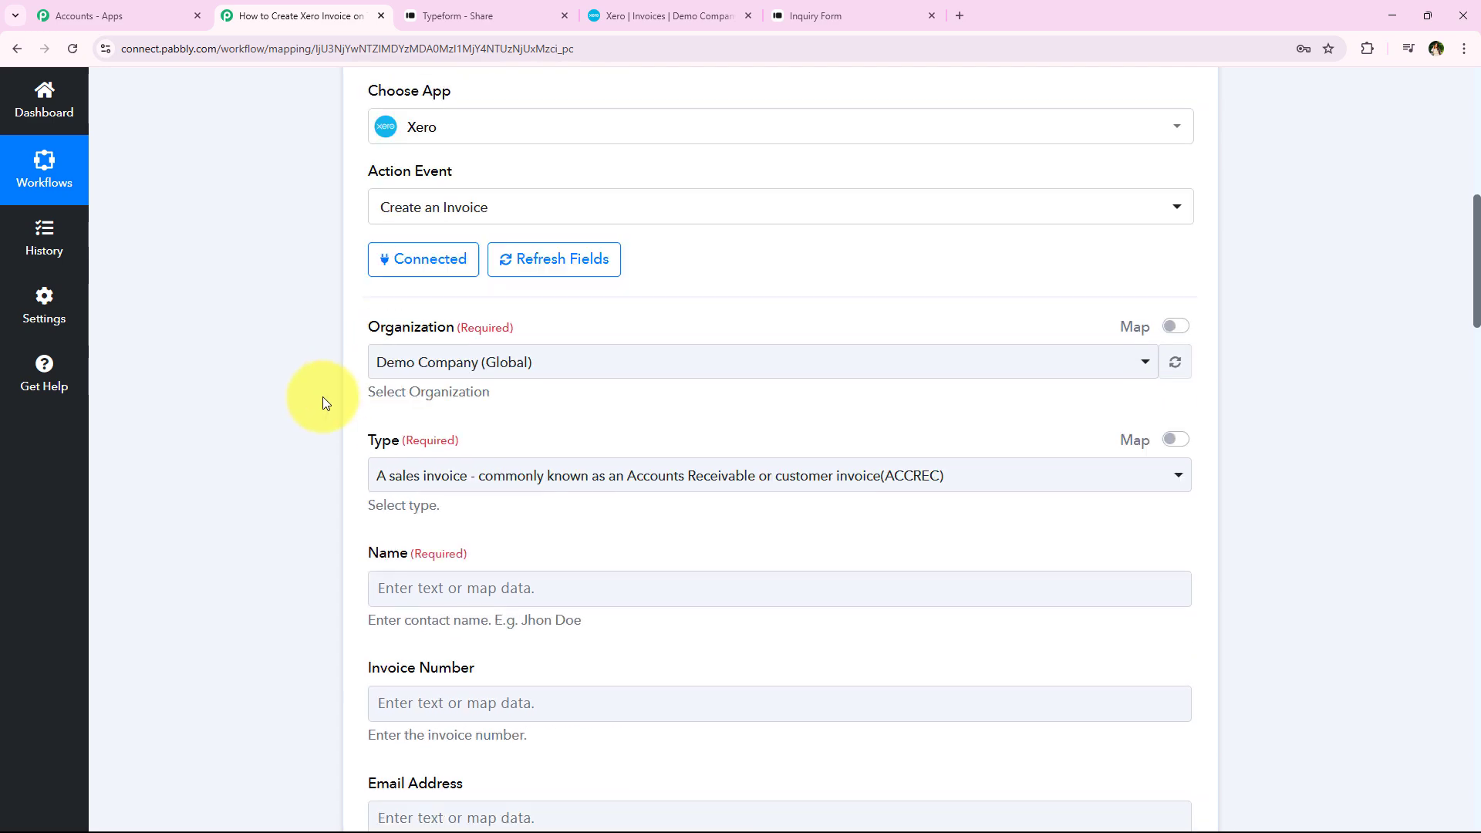
{"action": "scroll", "coordinate": [390, 374], "scroll_direction": "down", "scroll_amount": 10}
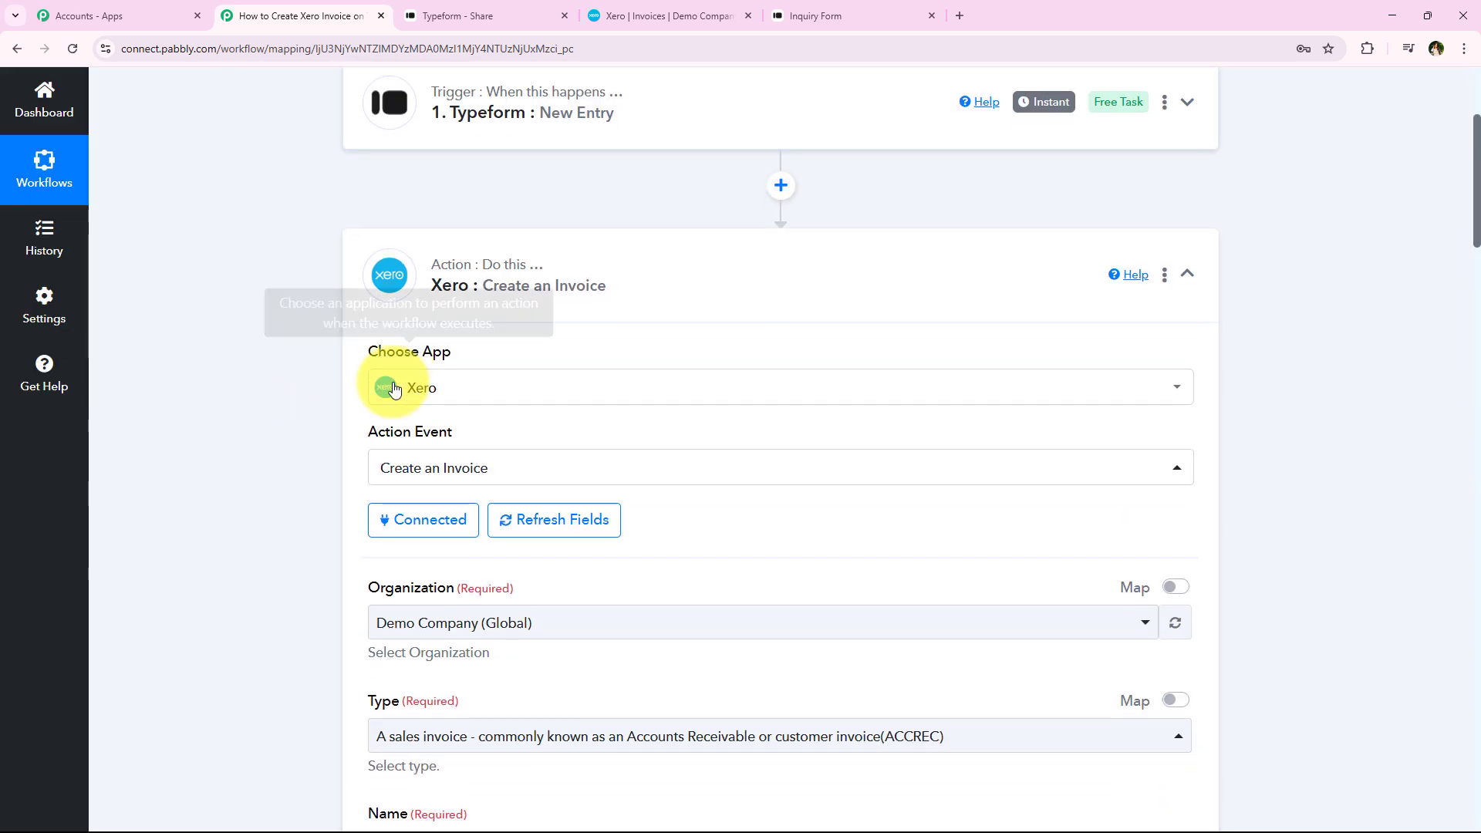
{"action": "left_click", "coordinate": [451, 319]}
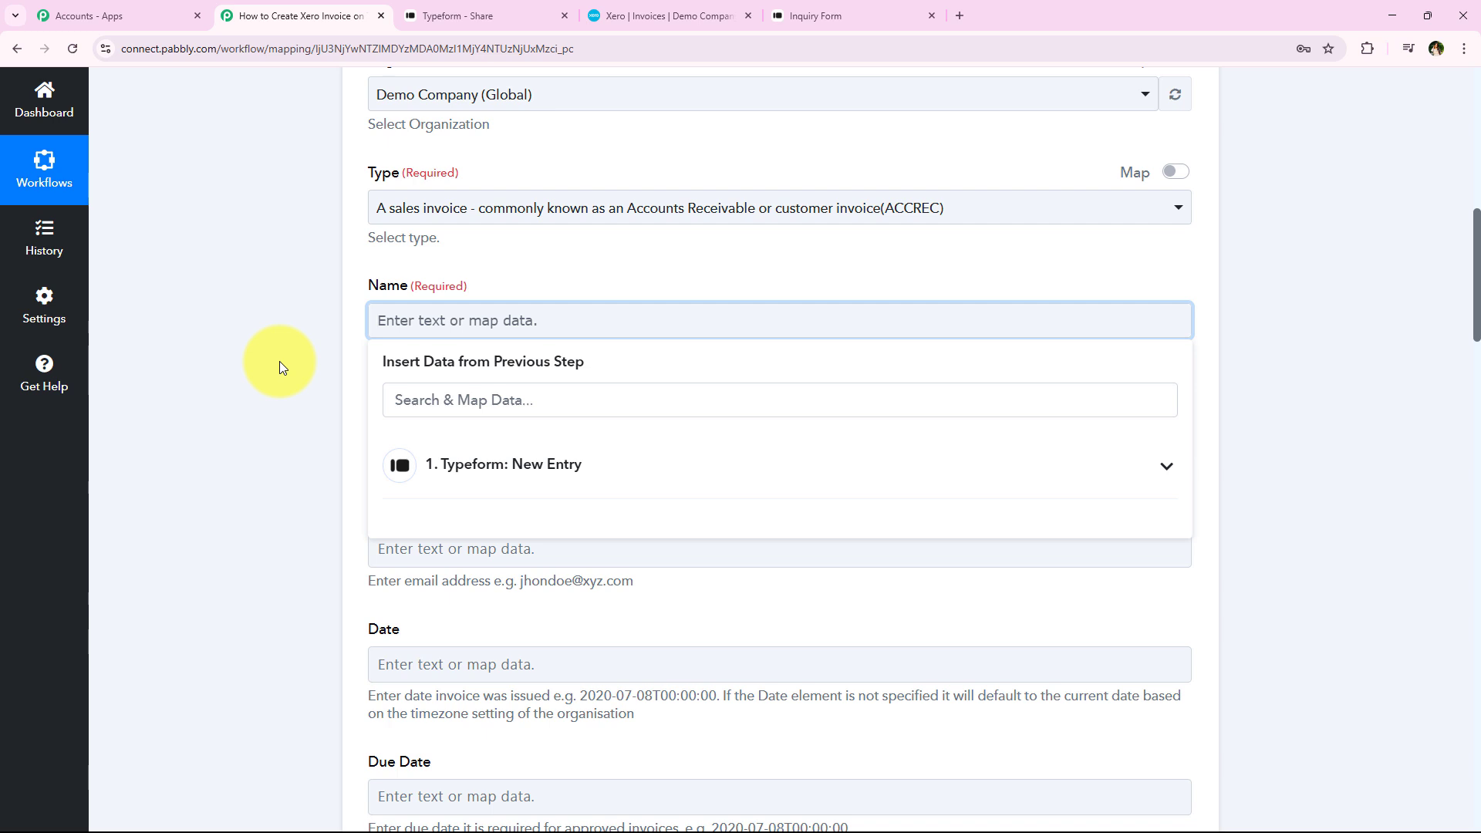
{"action": "type", "text": "demo Lead"}
{"action": "key", "text": "BackSpace"}
{"action": "key", "text": "BackSpace"}
{"action": "key", "text": "BackSpace"}
{"action": "key", "text": "BackSpace"}
{"action": "key", "text": "BackSpace"}
{"action": "key", "text": "BackSpace"}
{"action": "key", "text": "BackSpace"}
{"action": "key", "text": "BackSpace"}
{"action": "key", "text": "BackSpace"}
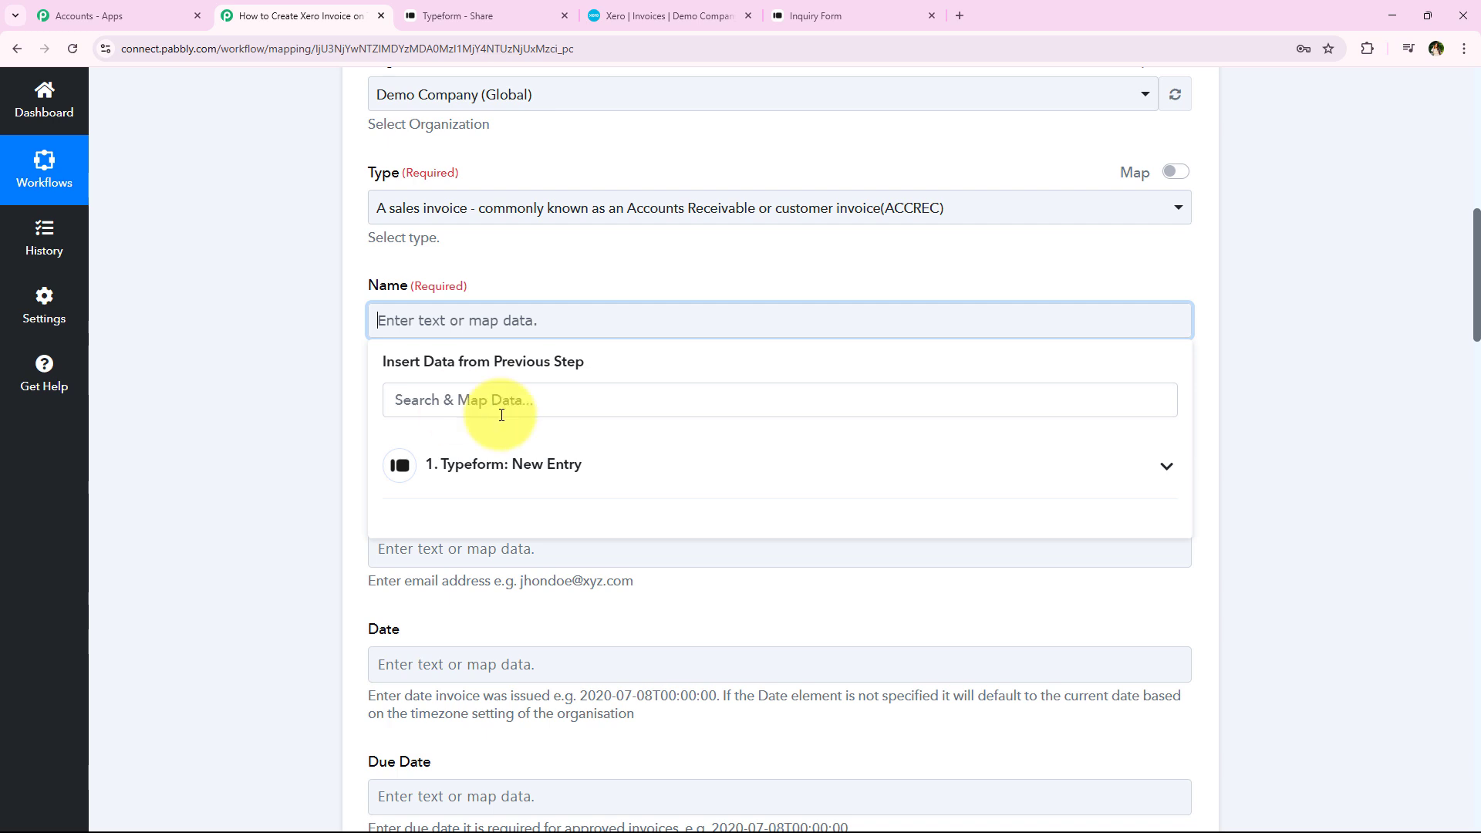
{"action": "left_click", "coordinate": [728, 467]}
{"action": "scroll", "coordinate": [629, 687], "scroll_direction": "down", "scroll_amount": 5}
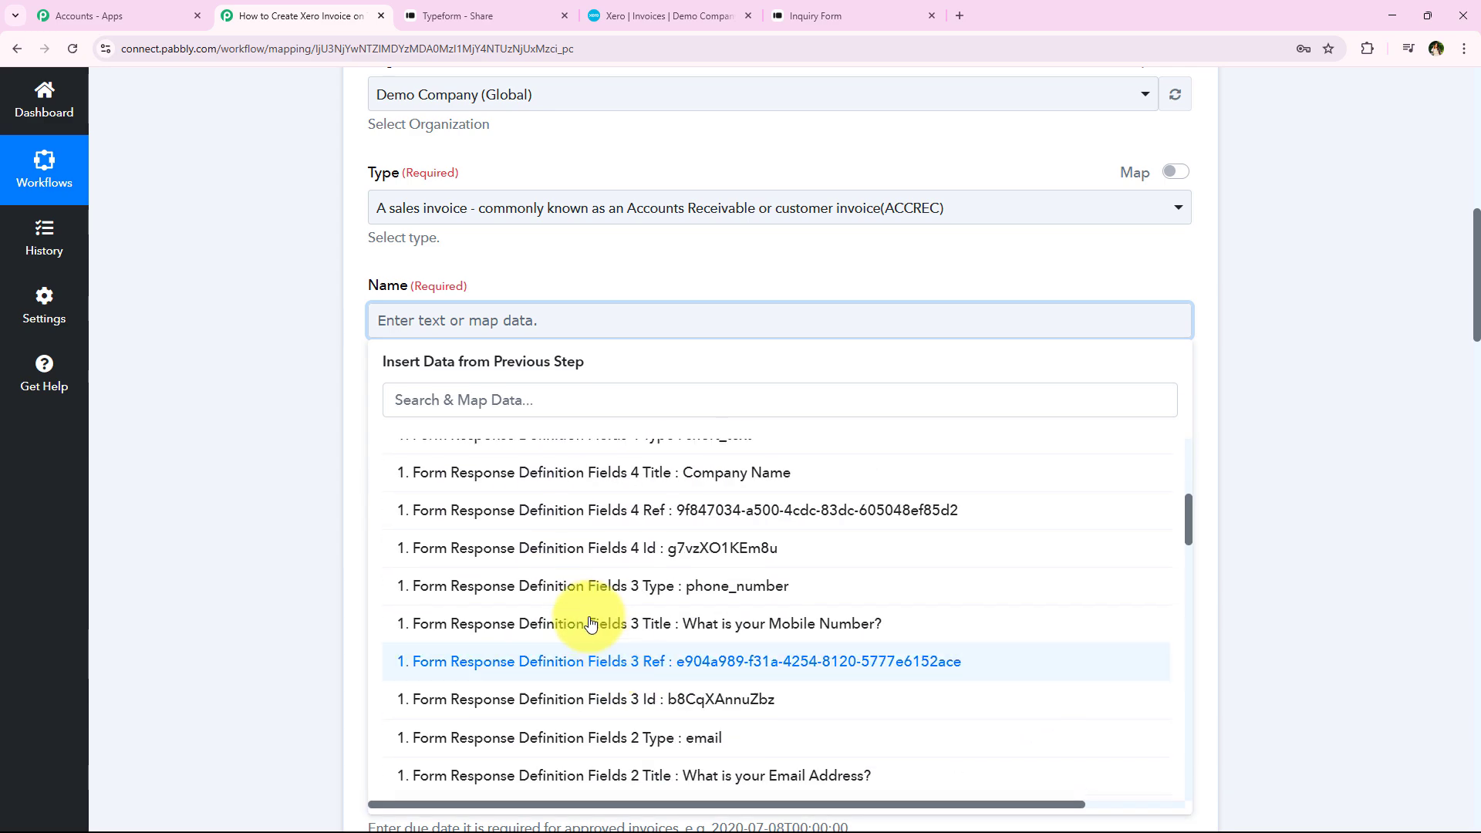
{"action": "scroll", "coordinate": [489, 618], "scroll_direction": "up", "scroll_amount": 5}
{"action": "left_click", "coordinate": [496, 464]}
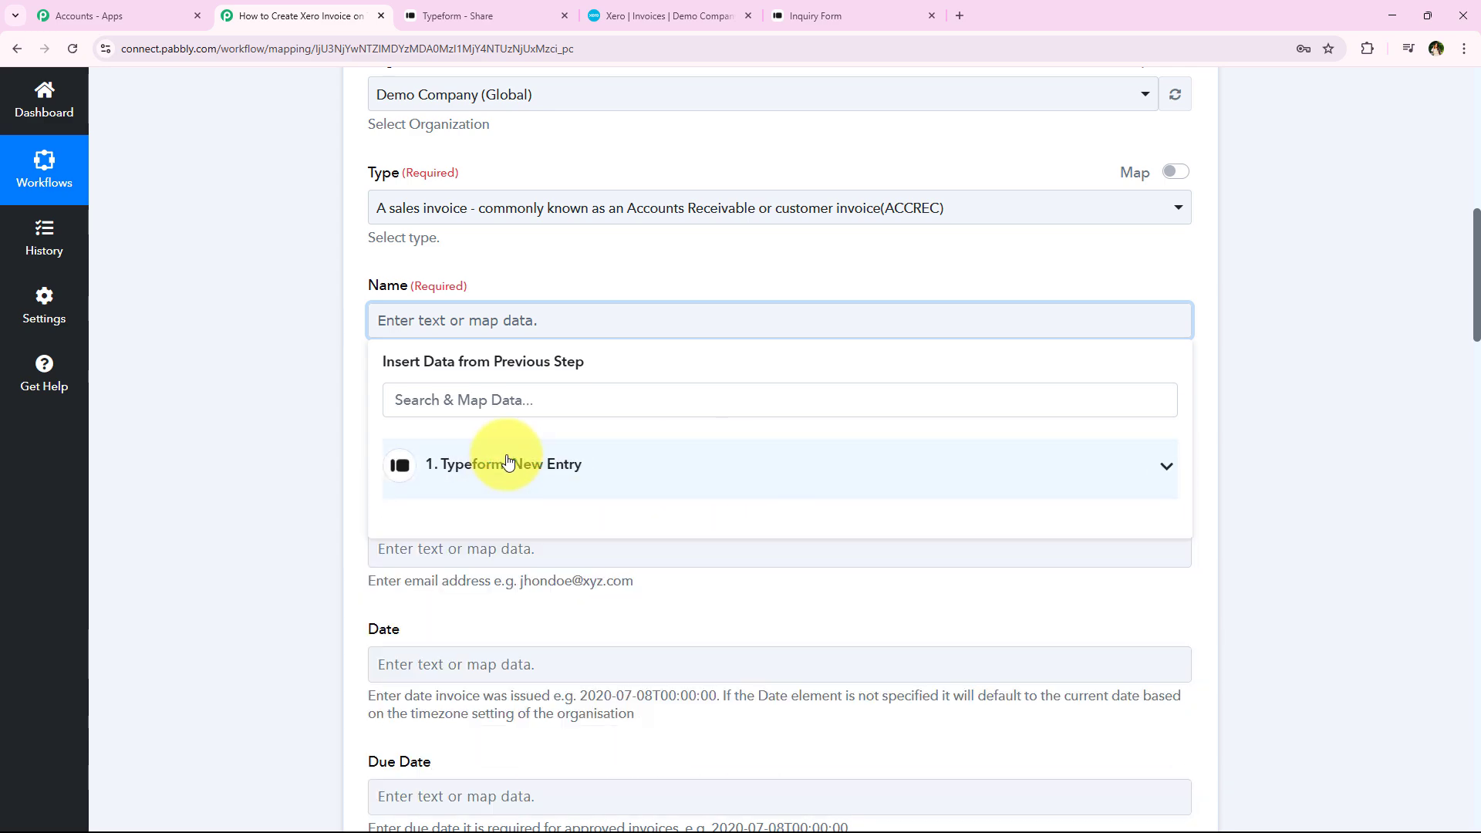
{"action": "left_click", "coordinate": [211, 377]}
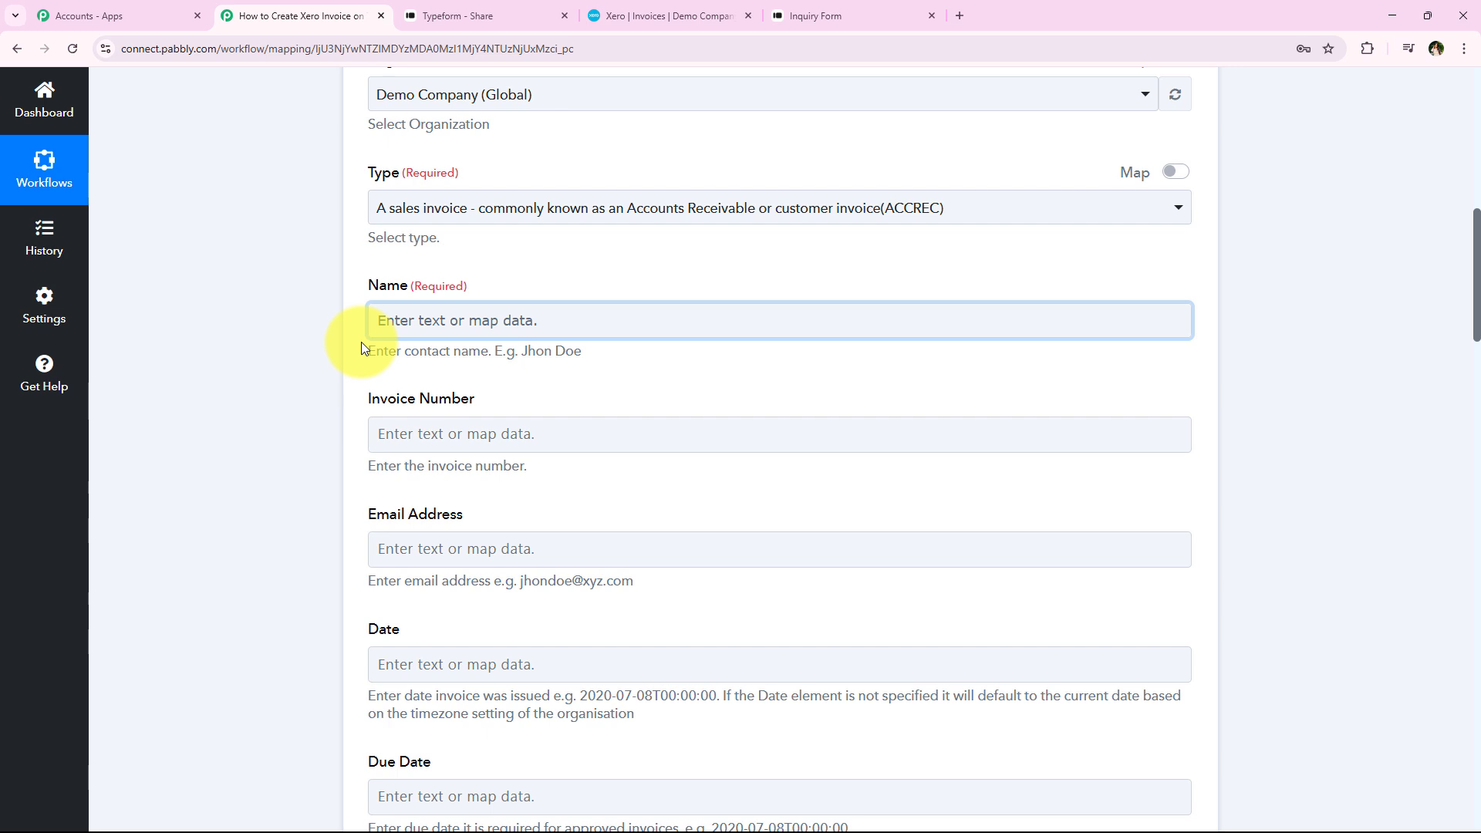
- Map the invoice's contact Name to the Typeform values Form Response Answers 0 Text and Form Response Answers 1 Text
{"action": "left_click", "coordinate": [412, 324]}
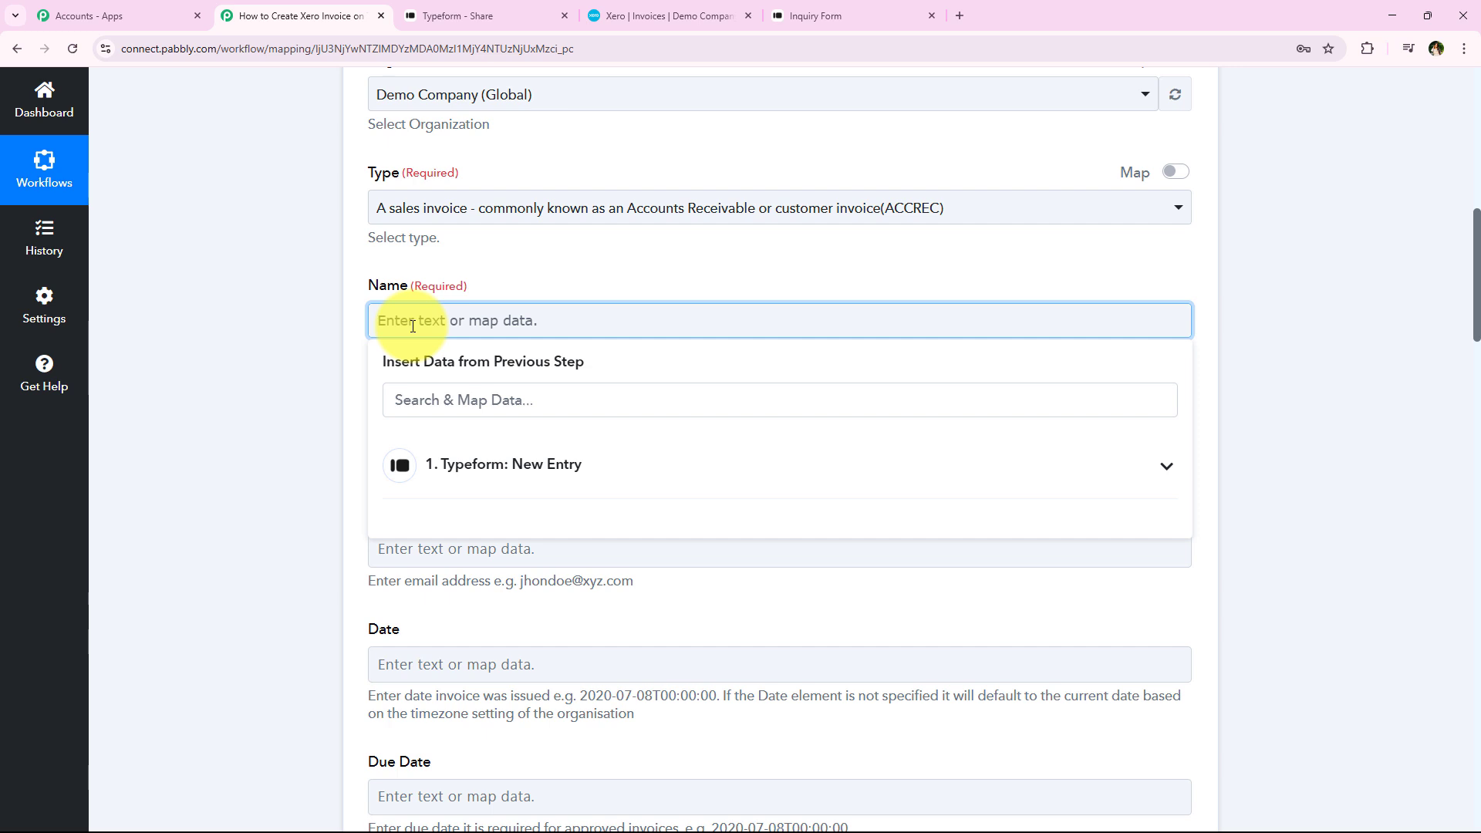
{"action": "type", "text": "Demo Lead"}
{"action": "key", "text": "BackSpace"}
{"action": "left_click", "coordinate": [501, 390]}
{"action": "type", "text": "dem"}
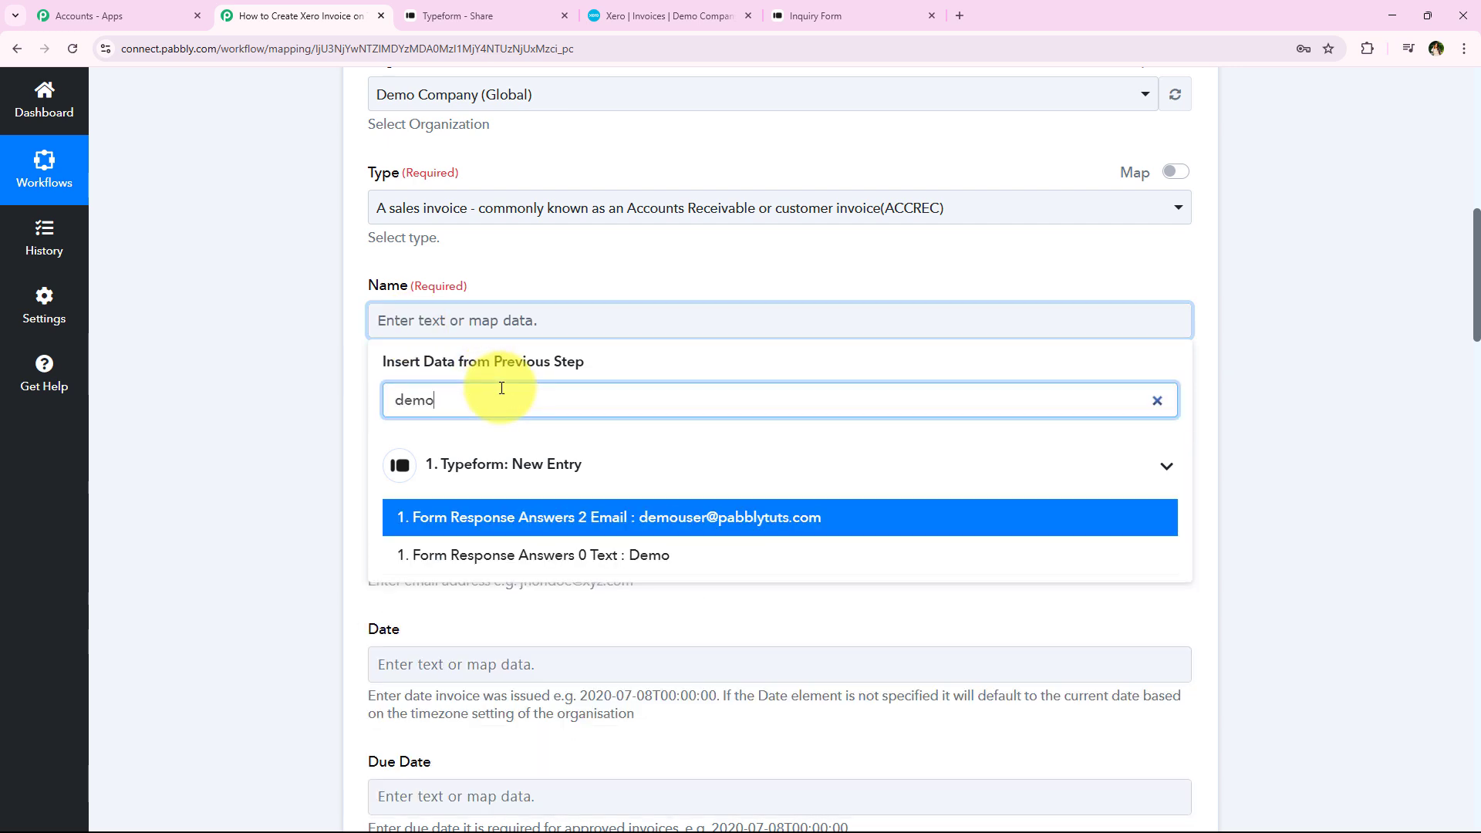
{"action": "type", "text": "o"}
{"action": "left_click", "coordinate": [722, 568]}
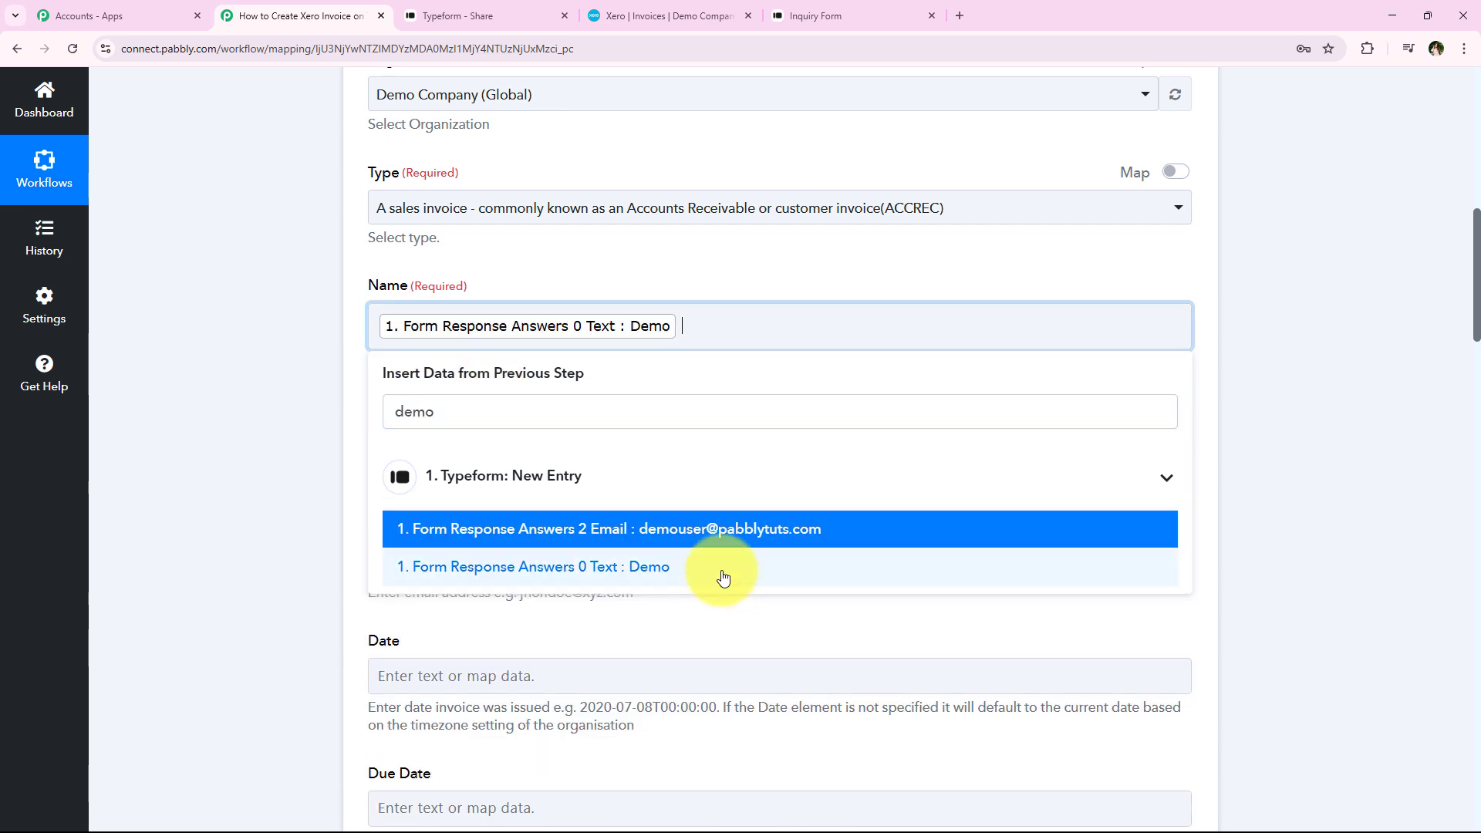
{"action": "double_click", "coordinate": [634, 415]}
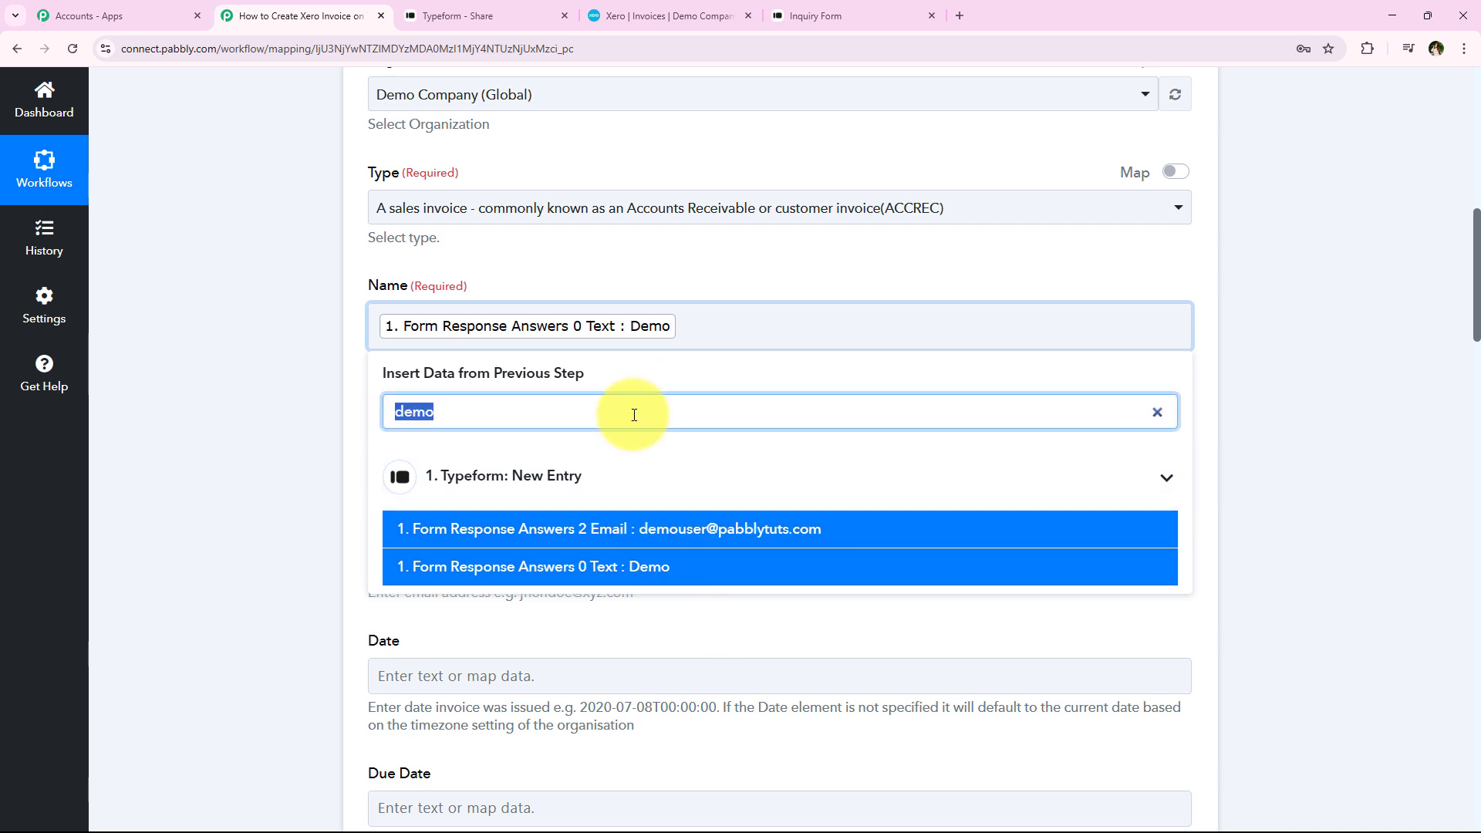
{"action": "type", "text": "Lead"}
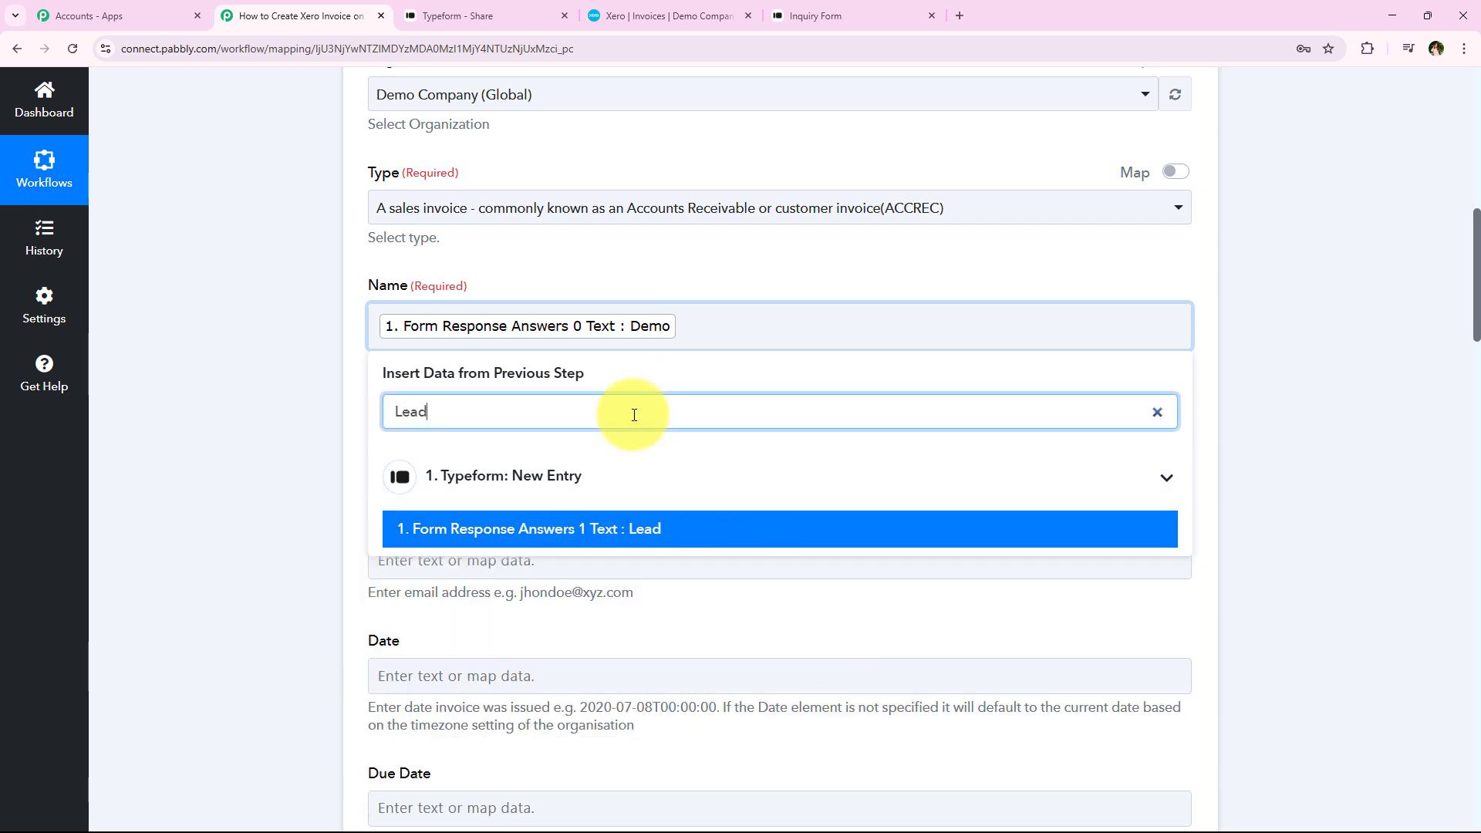
{"action": "left_click", "coordinate": [651, 529]}
{"action": "left_click", "coordinate": [258, 312]}
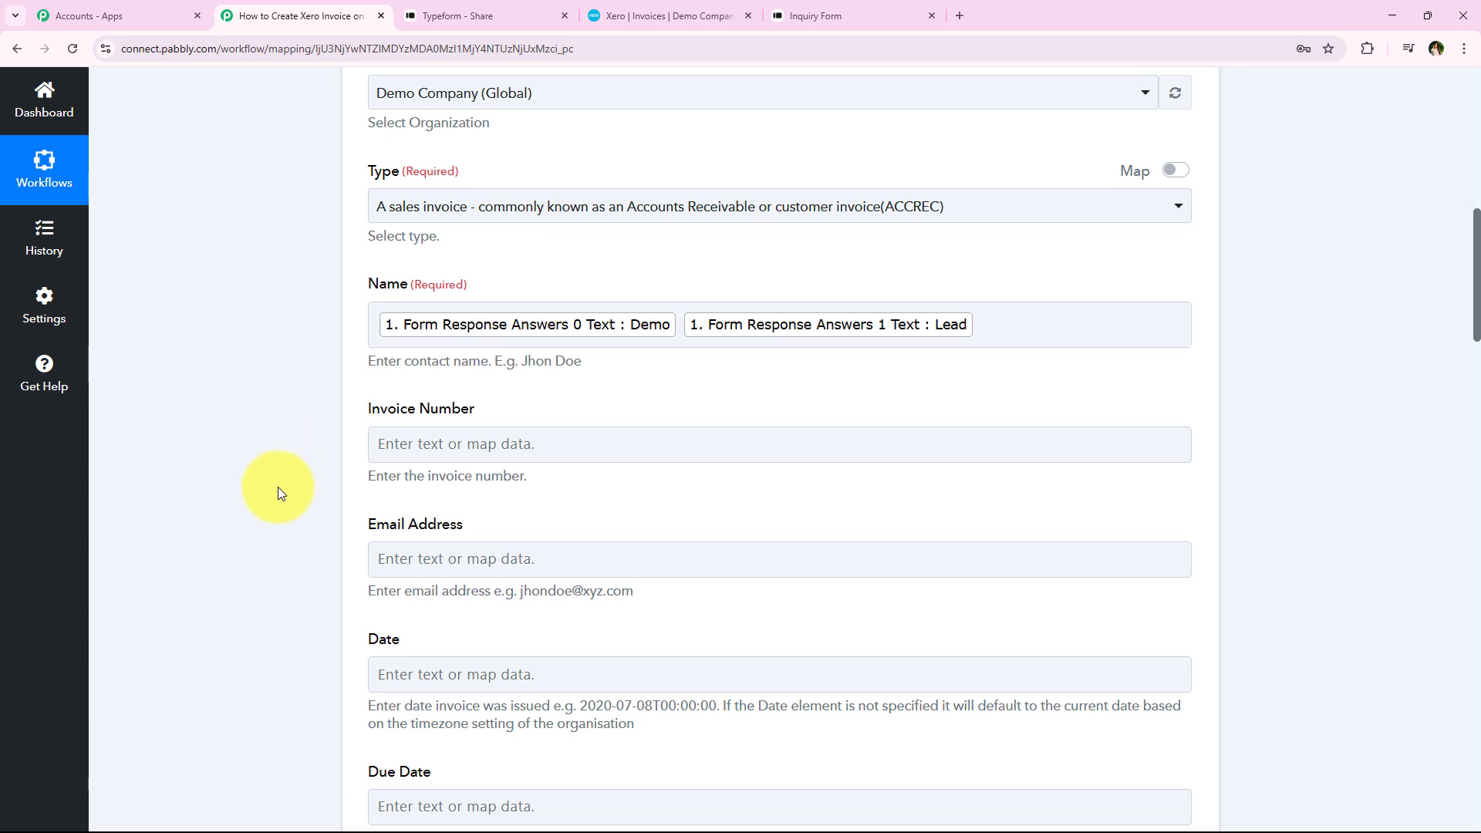
{"action": "scroll", "coordinate": [277, 488], "scroll_direction": "down", "scroll_amount": 1}
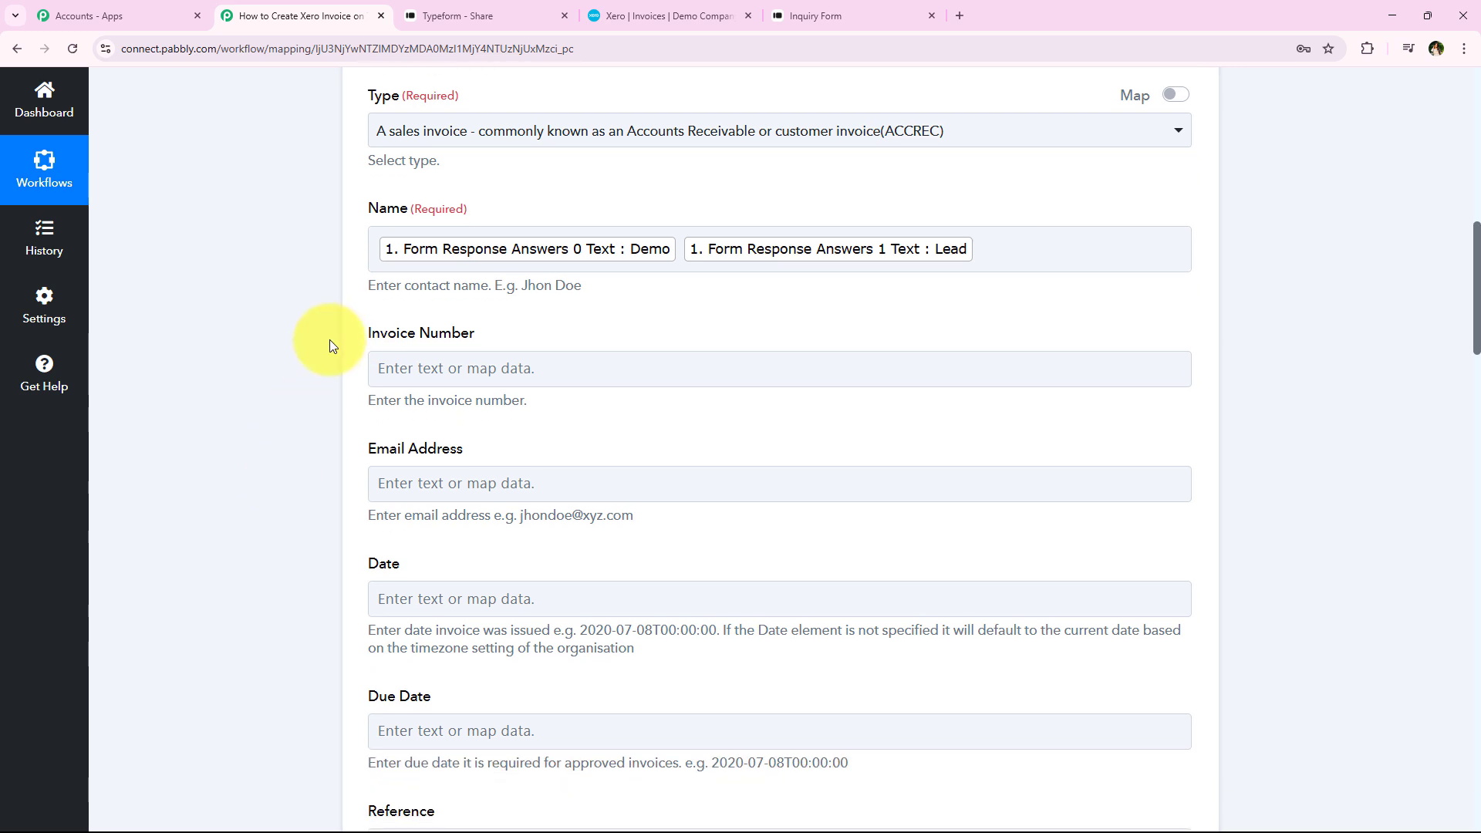
{"action": "left_click_drag", "start_coordinate": [359, 333], "coordinate": [593, 348]}
{"action": "left_click", "coordinate": [567, 333]}
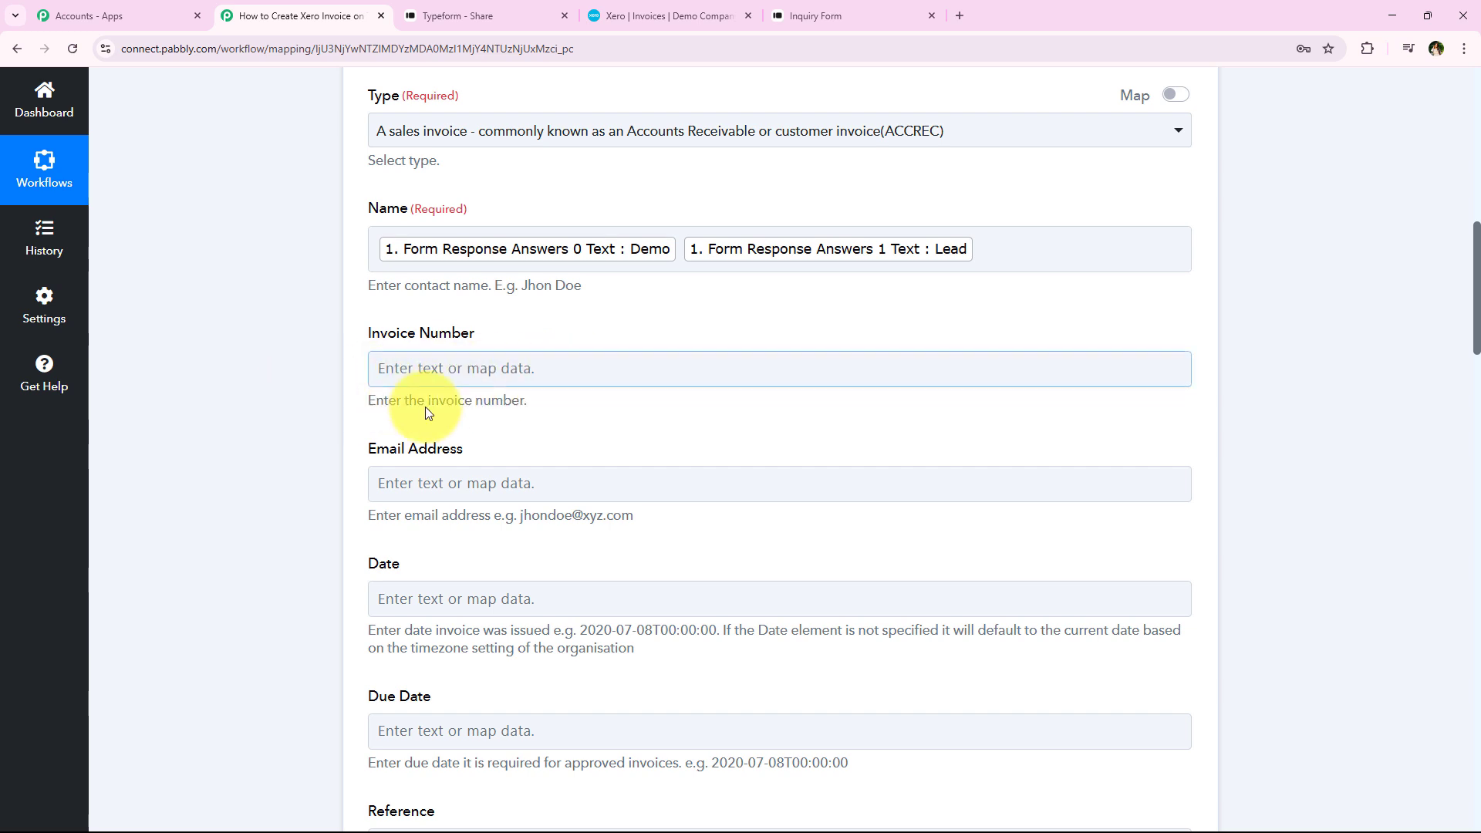
{"action": "left_click_drag", "start_coordinate": [363, 398], "coordinate": [767, 403]}
{"action": "left_click", "coordinate": [756, 398]}
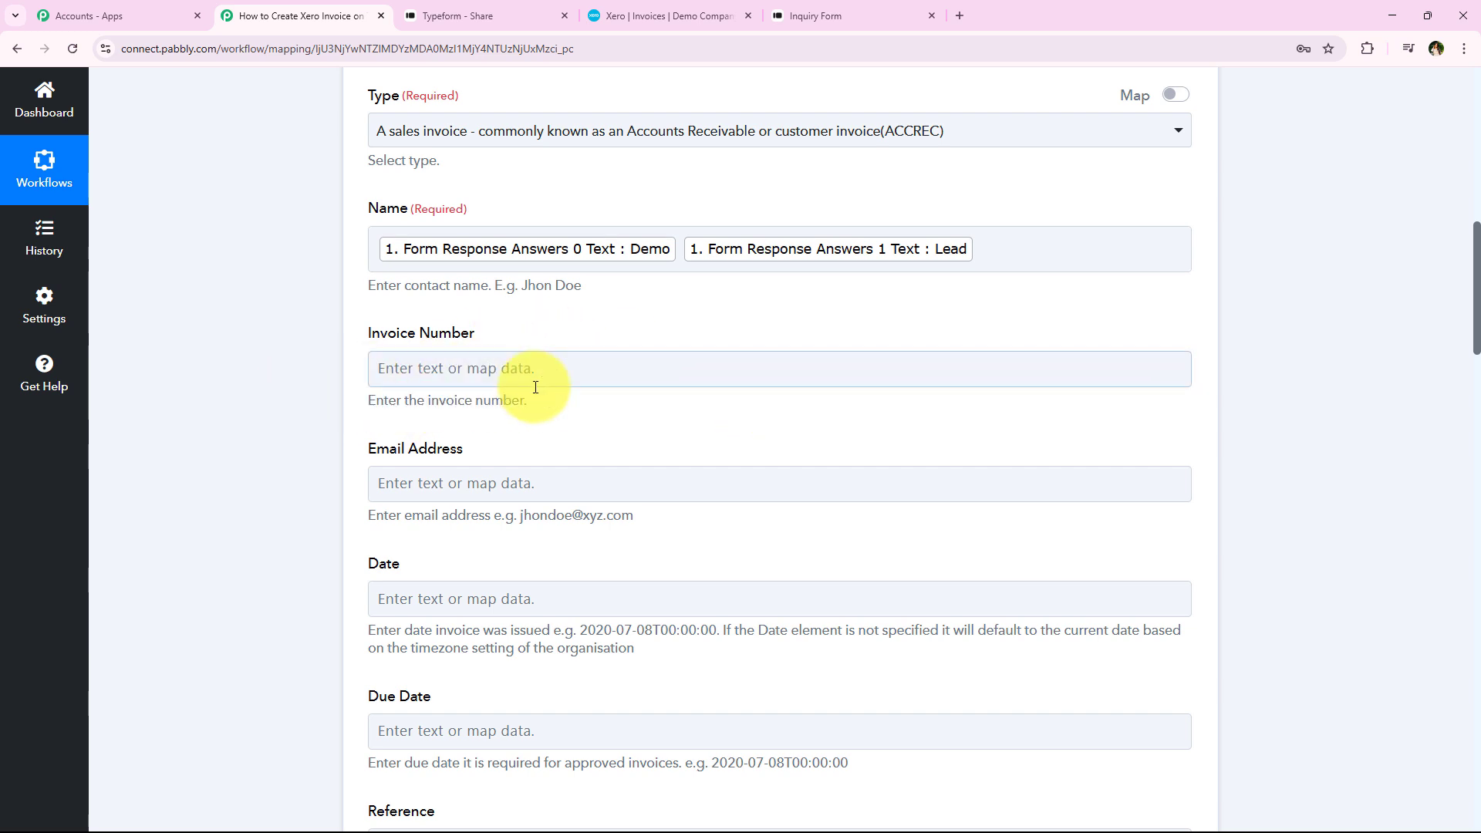
- Map the invoice's Email Address to the Typeform value Form Response Answers 2 Email
{"action": "scroll", "coordinate": [492, 361], "scroll_direction": "down", "scroll_amount": 1}
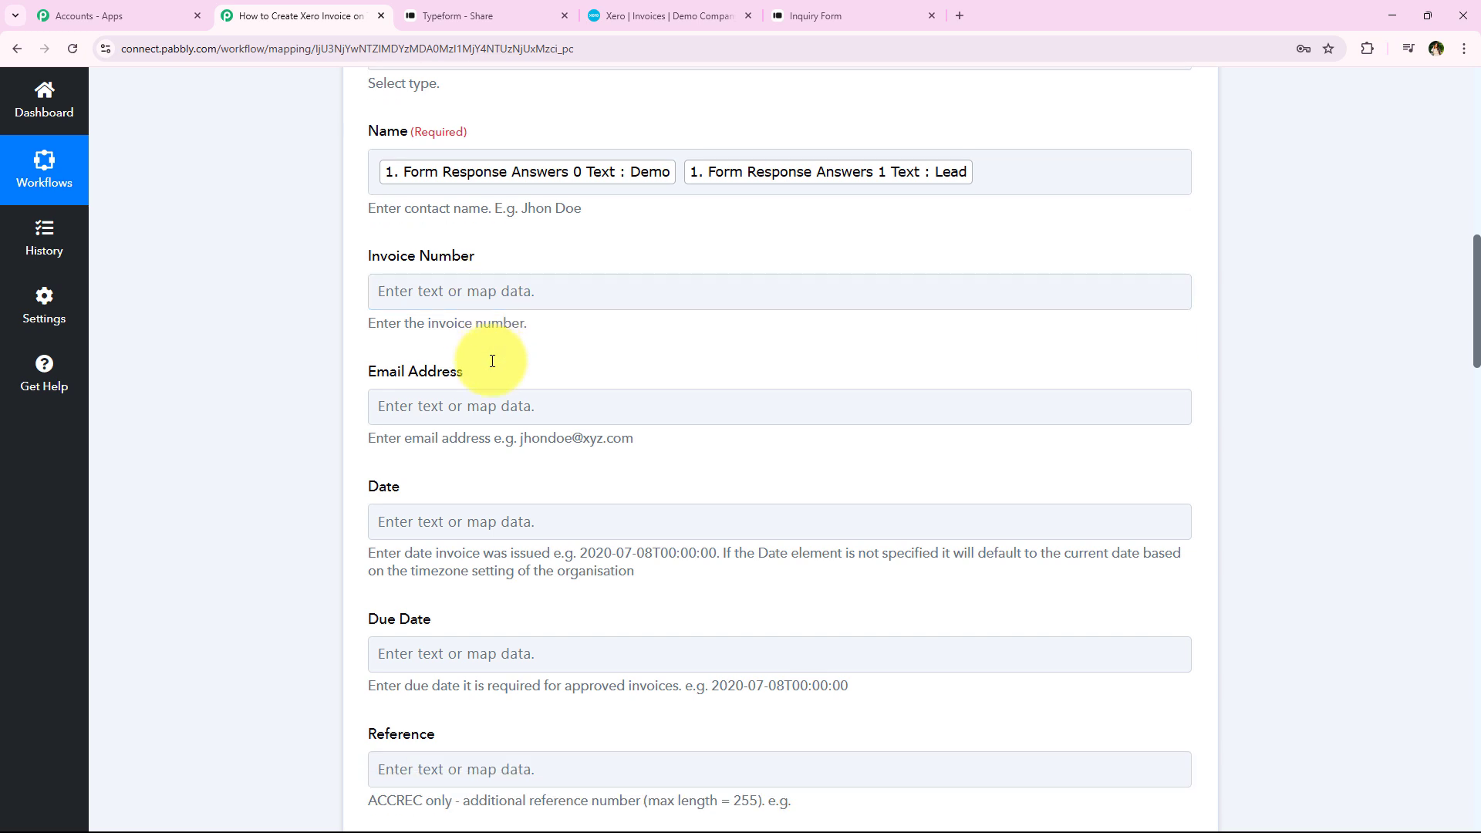
{"action": "scroll", "coordinate": [489, 369], "scroll_direction": "down", "scroll_amount": 1}
{"action": "left_click", "coordinate": [477, 336]}
{"action": "left_click", "coordinate": [465, 403]}
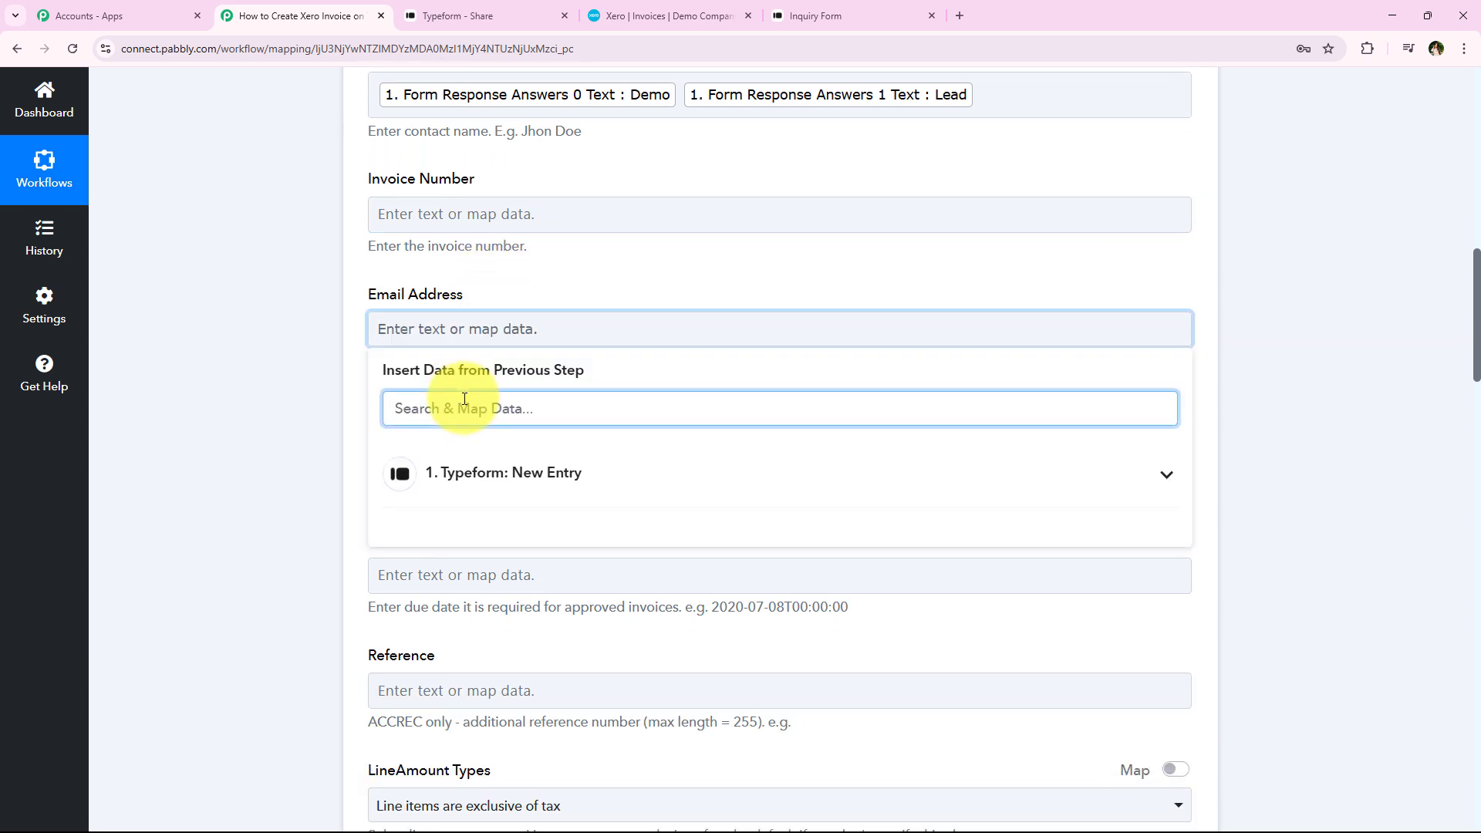
{"action": "type", "text": "@"}
{"action": "left_click", "coordinate": [728, 532]}
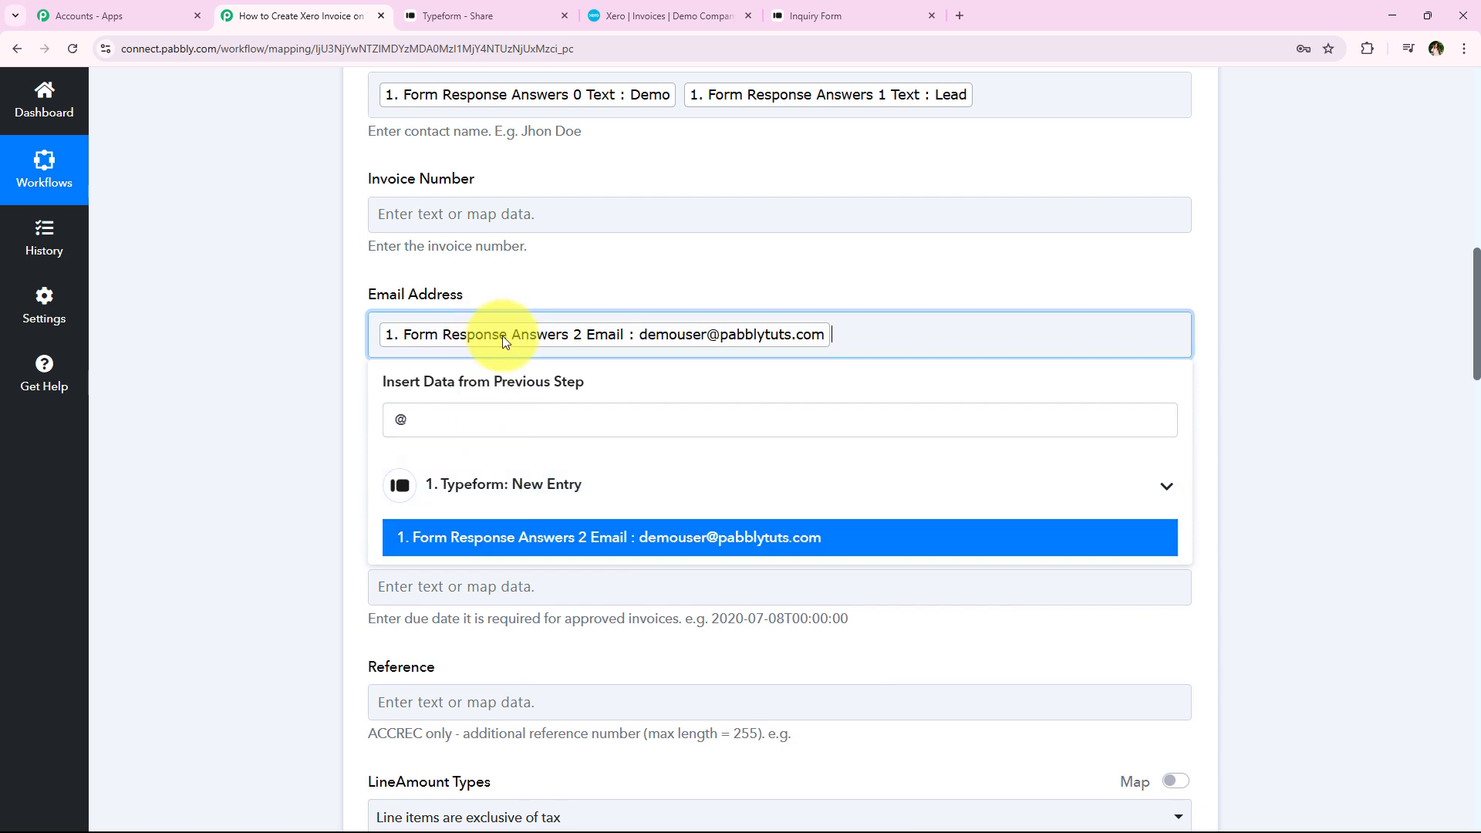
{"action": "left_click", "coordinate": [304, 416]}
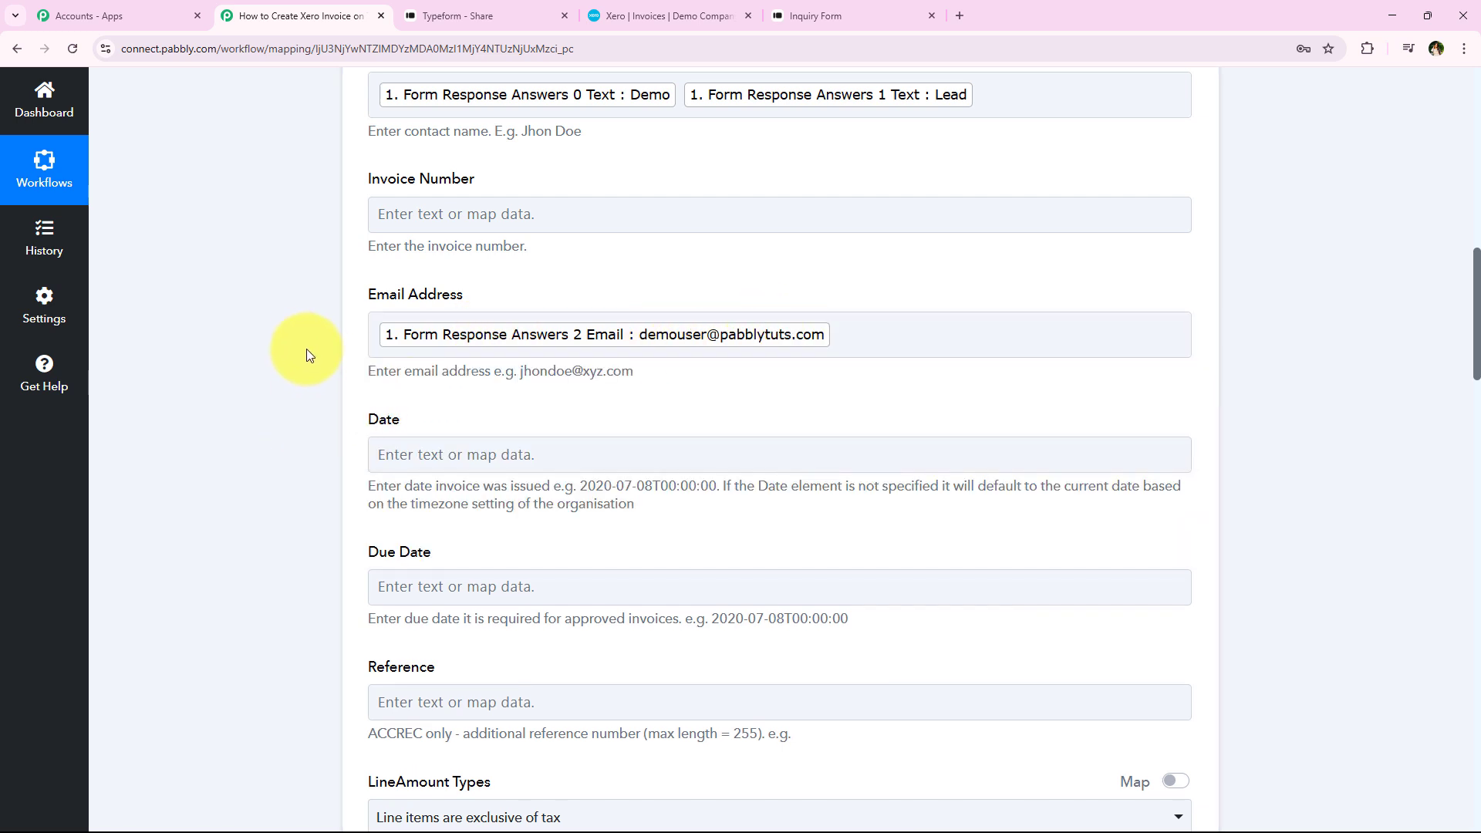
- Review the hint for the invoice's Due Date, covering when it is required and its sample date format
{"action": "scroll", "coordinate": [306, 352], "scroll_direction": "down", "scroll_amount": 1}
{"action": "scroll", "coordinate": [432, 386], "scroll_direction": "down", "scroll_amount": 1}
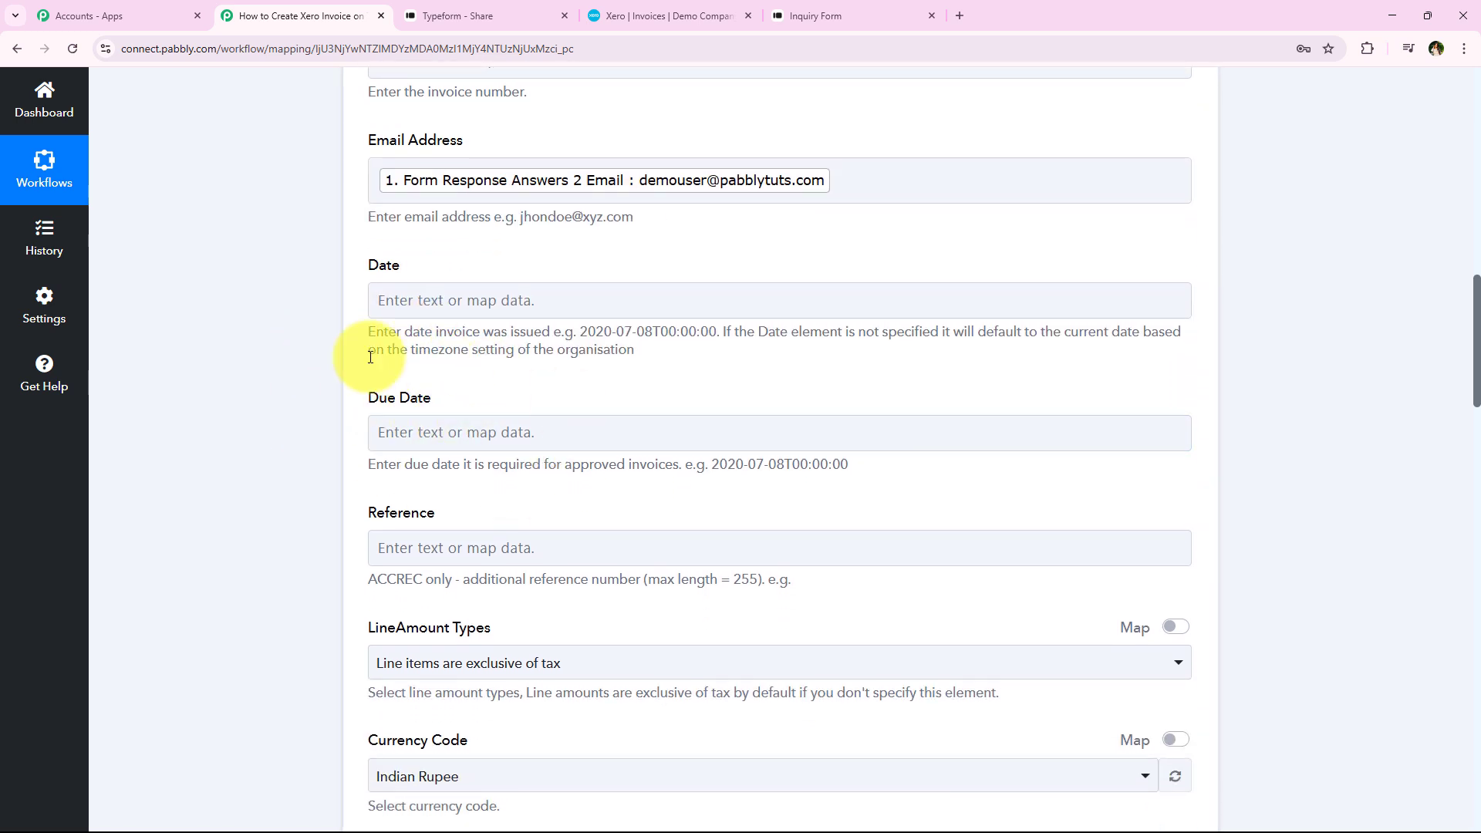
{"action": "scroll", "coordinate": [373, 478], "scroll_direction": "down", "scroll_amount": 1}
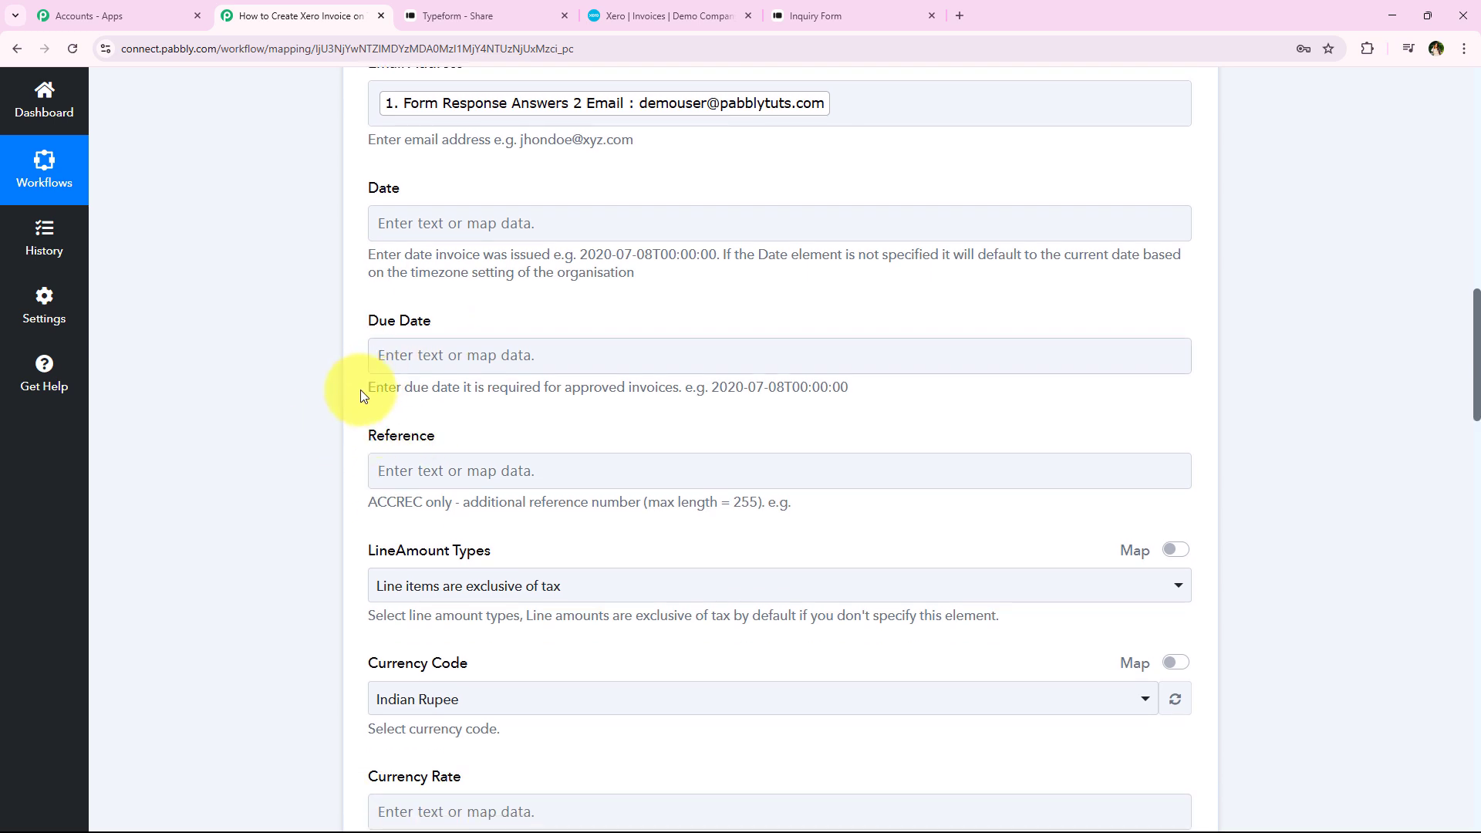
{"action": "left_click_drag", "start_coordinate": [360, 396], "coordinate": [682, 390]}
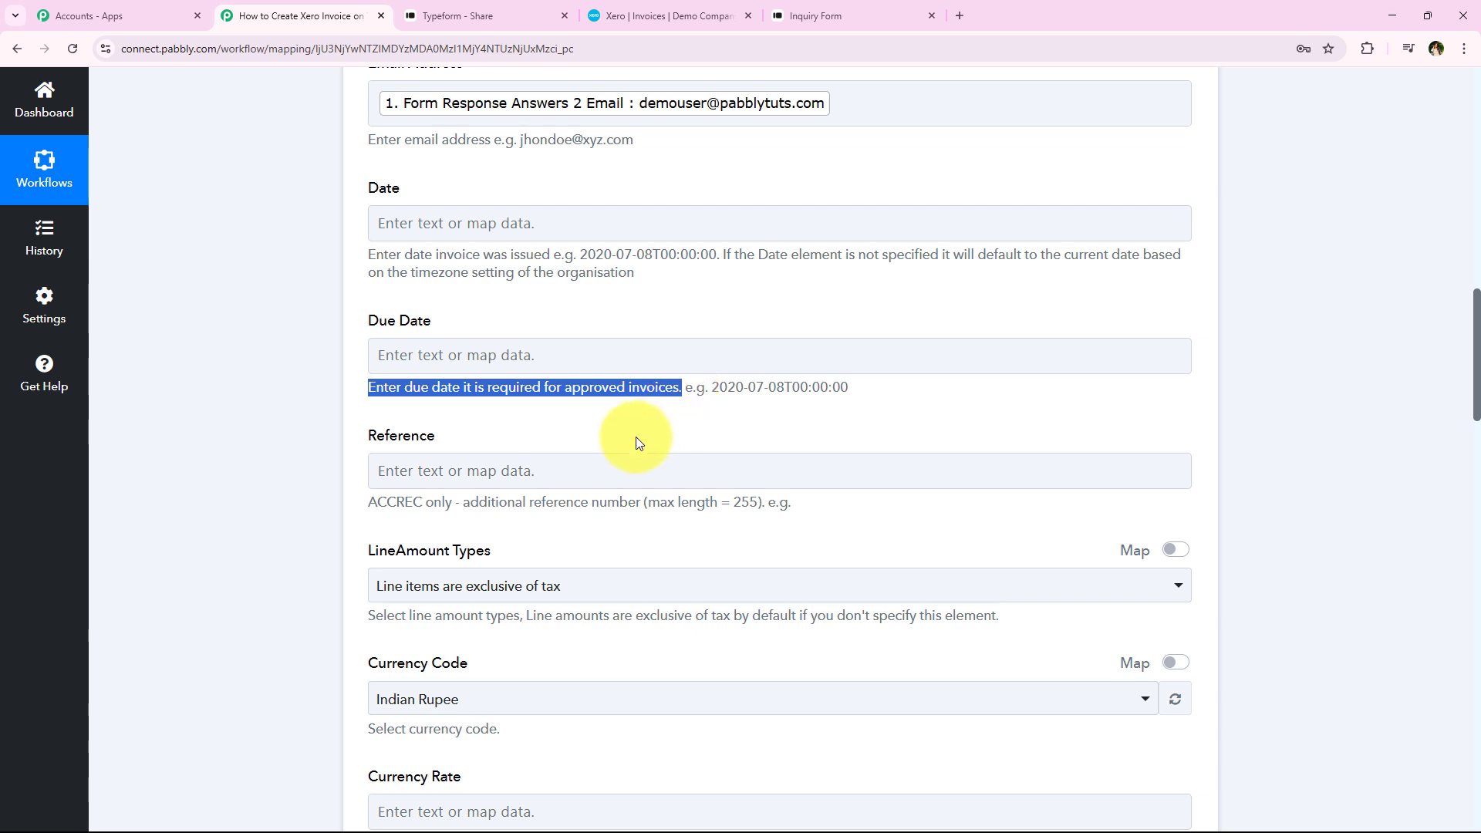
{"action": "left_click", "coordinate": [636, 437]}
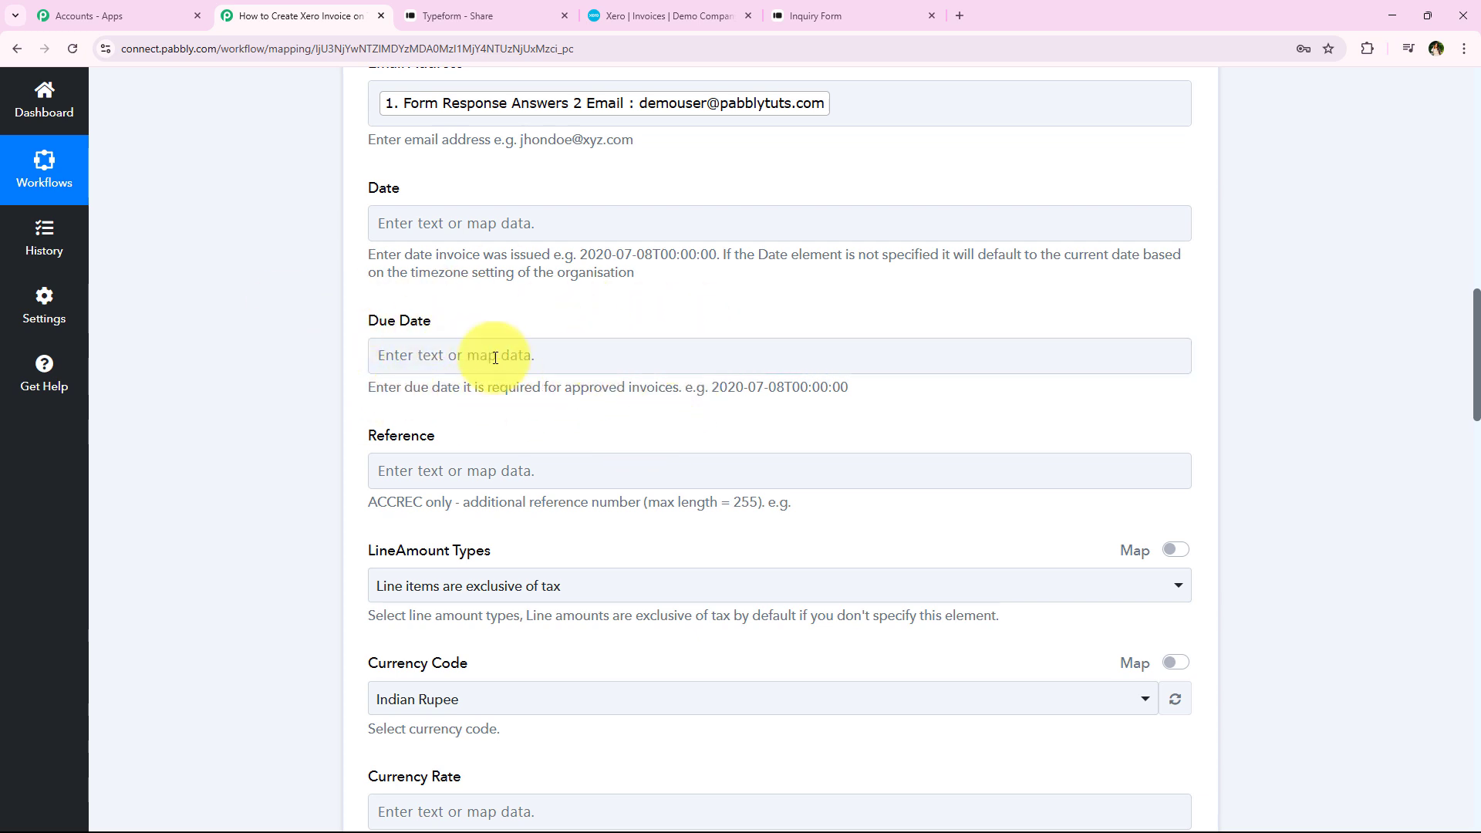
{"action": "left_click_drag", "start_coordinate": [714, 392], "coordinate": [1121, 391]}
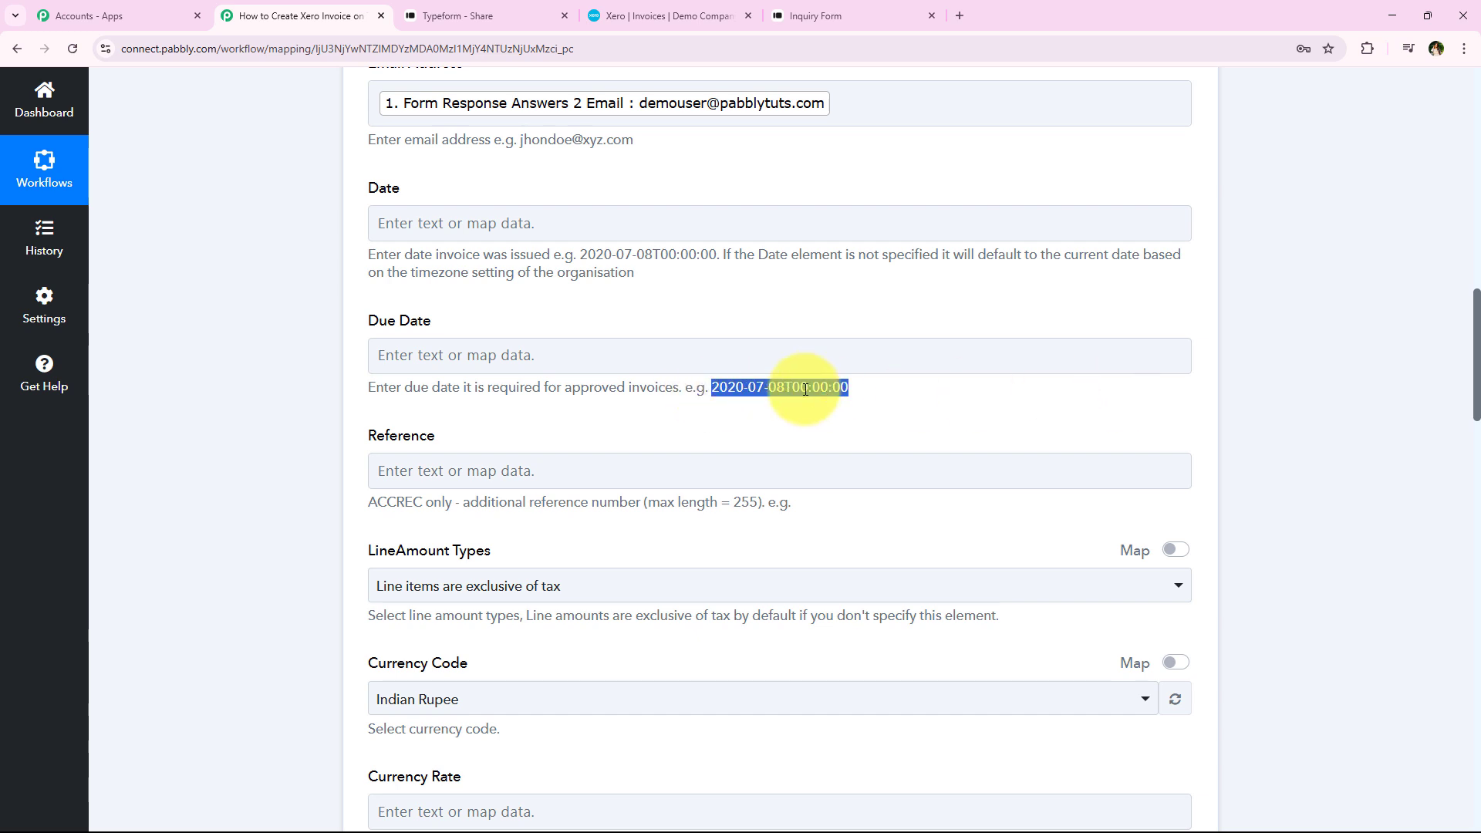
{"action": "left_click", "coordinate": [692, 406]}
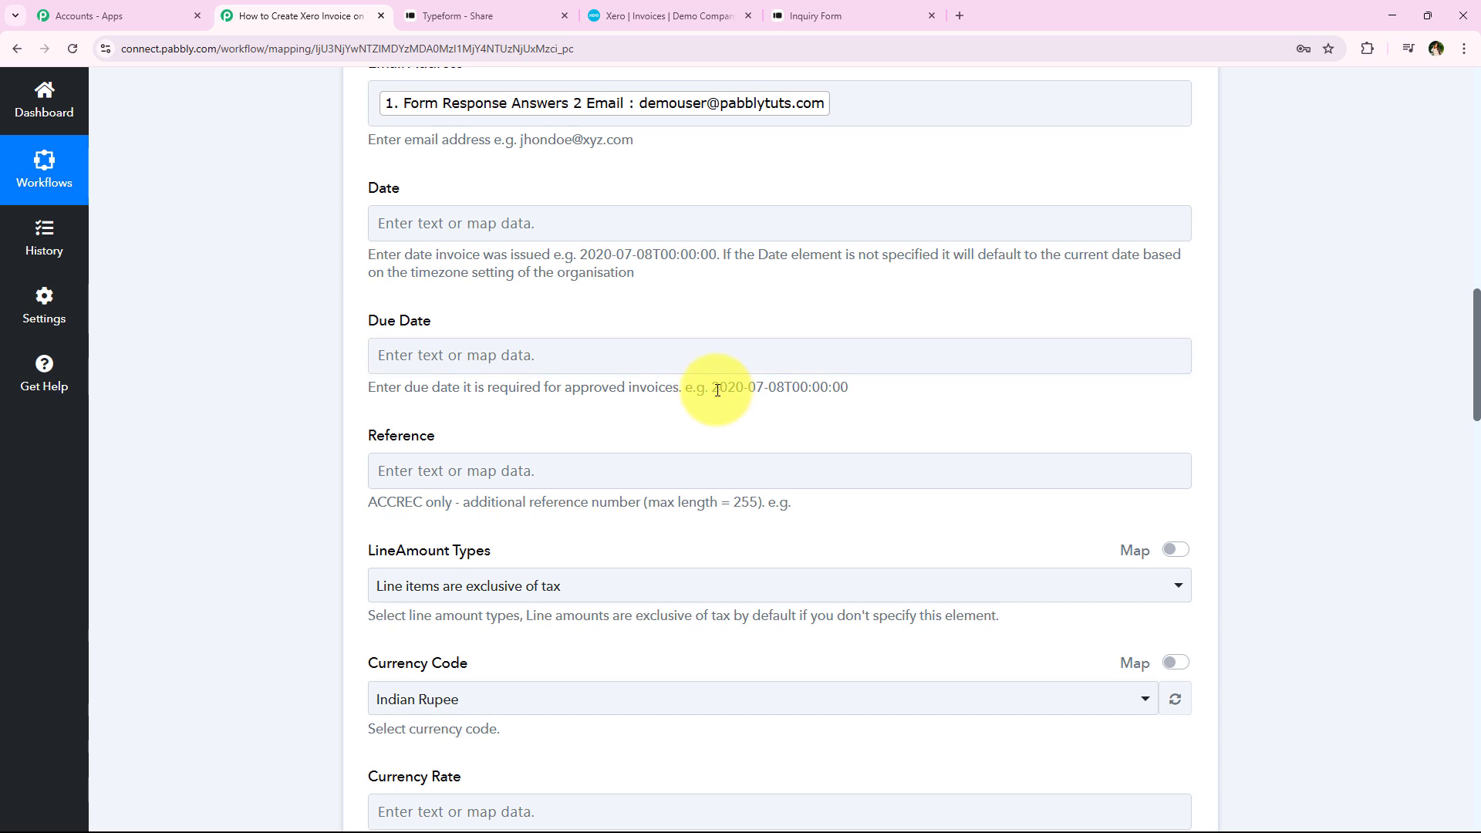
- Copy the sample date 2020-07-08T00:00:00 from the Due Date hint into the Due Date field
{"action": "left_click_drag", "start_coordinate": [714, 391], "coordinate": [1031, 395]}
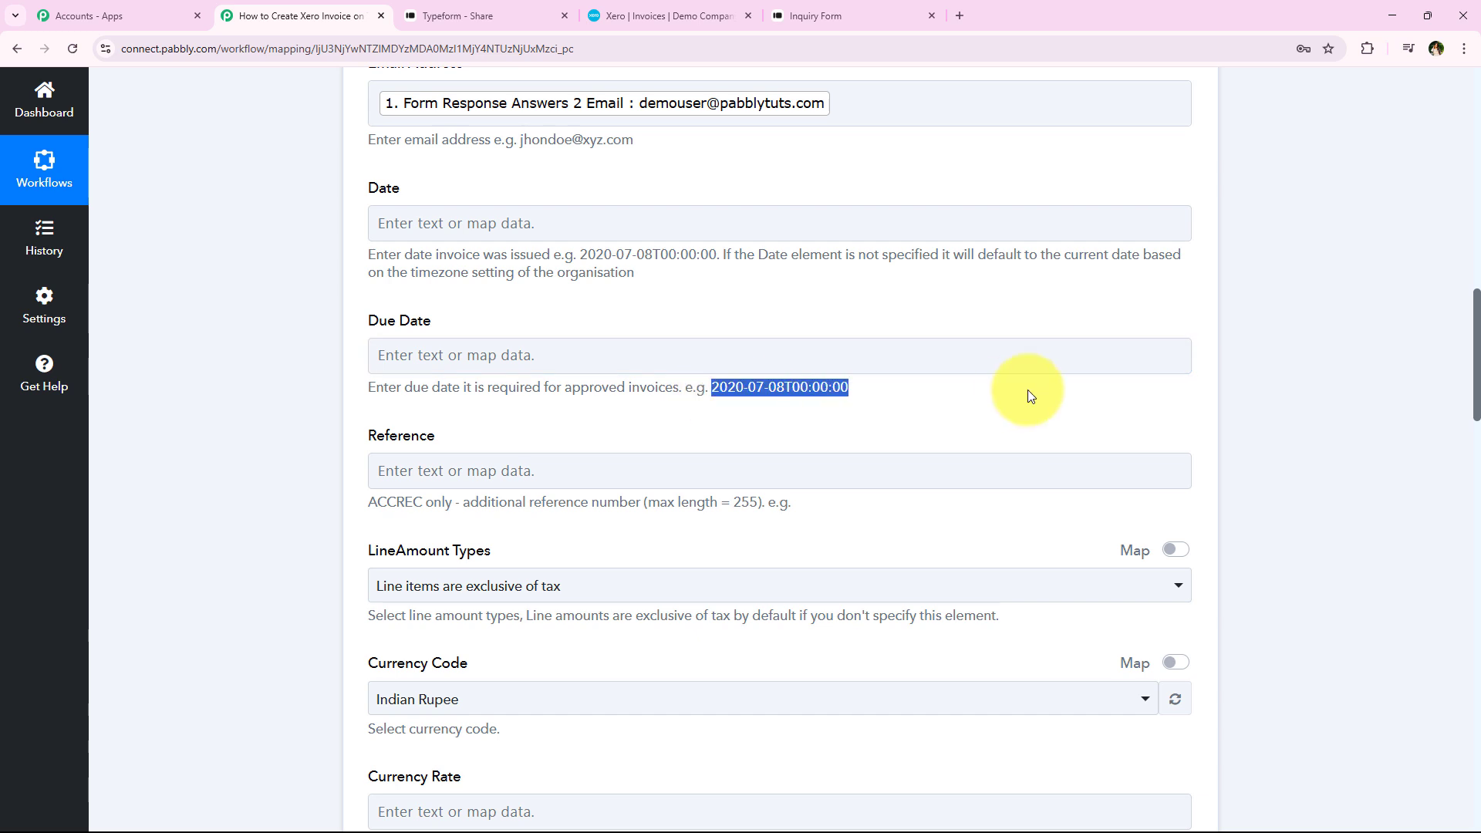
{"action": "right_click", "coordinate": [796, 393]}
{"action": "left_click", "coordinate": [830, 408]}
{"action": "left_click", "coordinate": [489, 357]}
{"action": "right_click", "coordinate": [506, 367]}
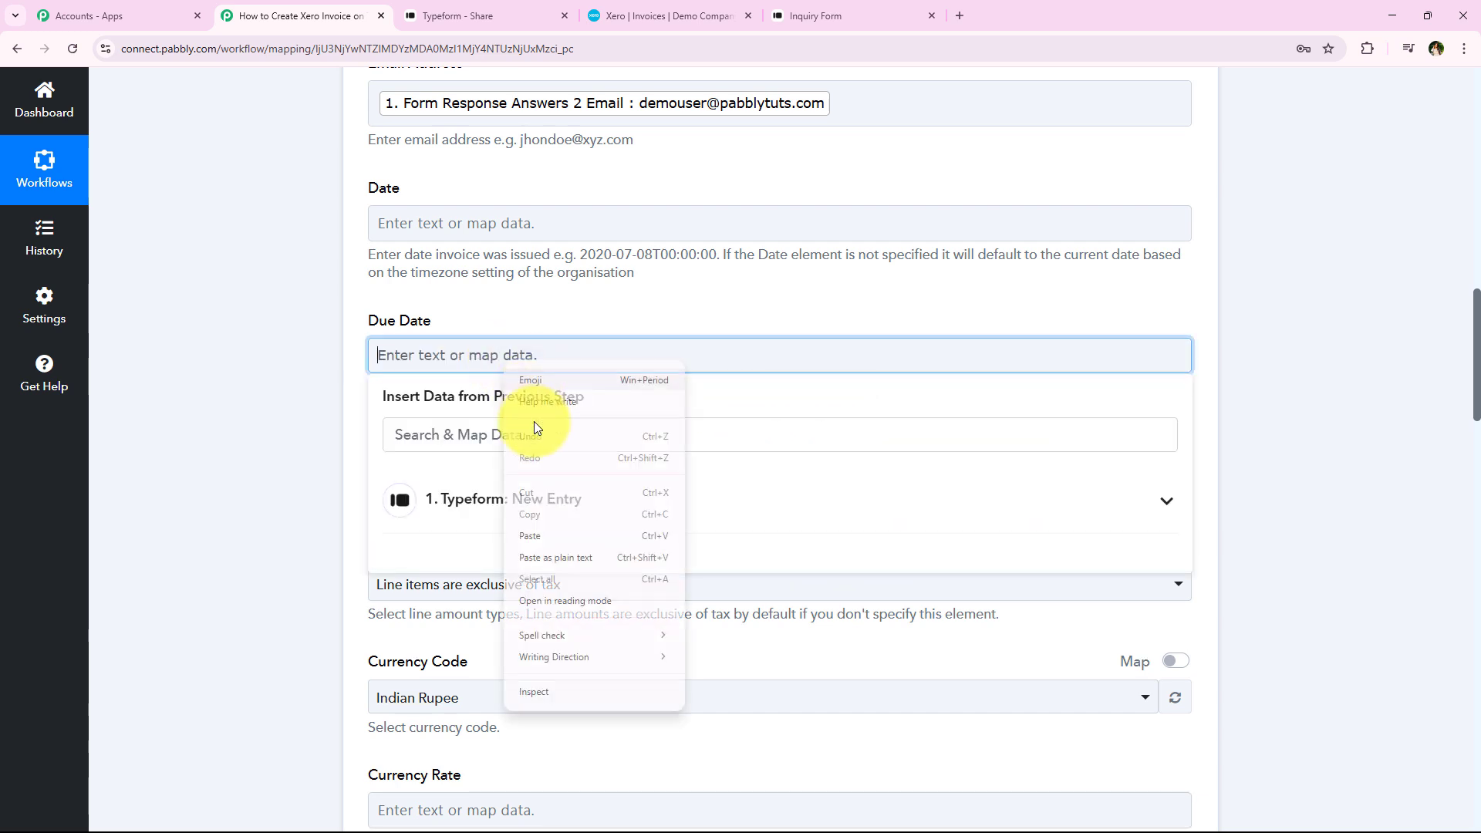
{"action": "left_click", "coordinate": [546, 533]}
{"action": "left_click", "coordinate": [230, 409]}
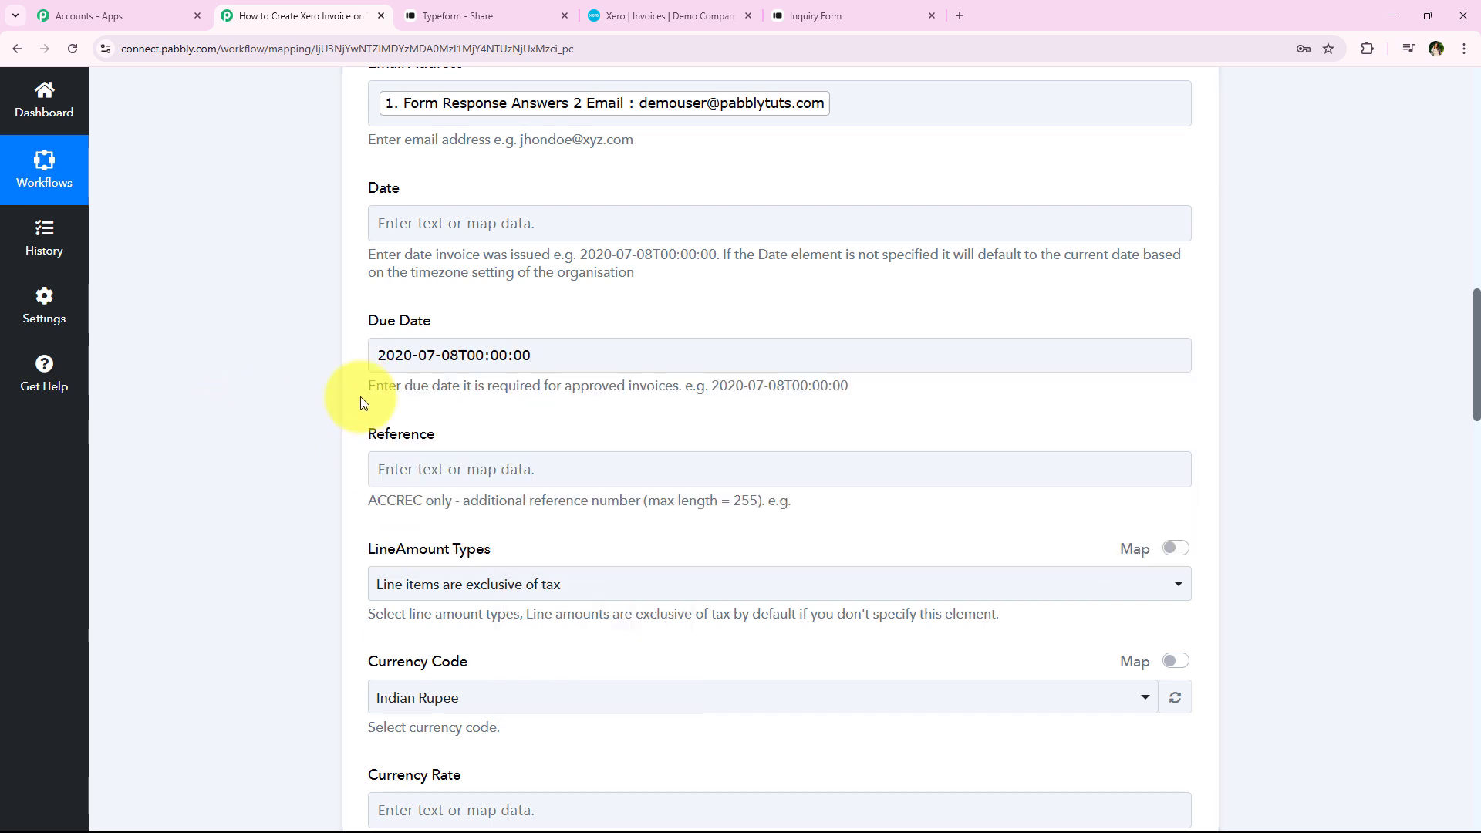
- Change the invoice's Due Date to 2025-03-31T00:00:00, keeping the time part of the sample format
{"action": "left_click", "coordinate": [409, 355]}
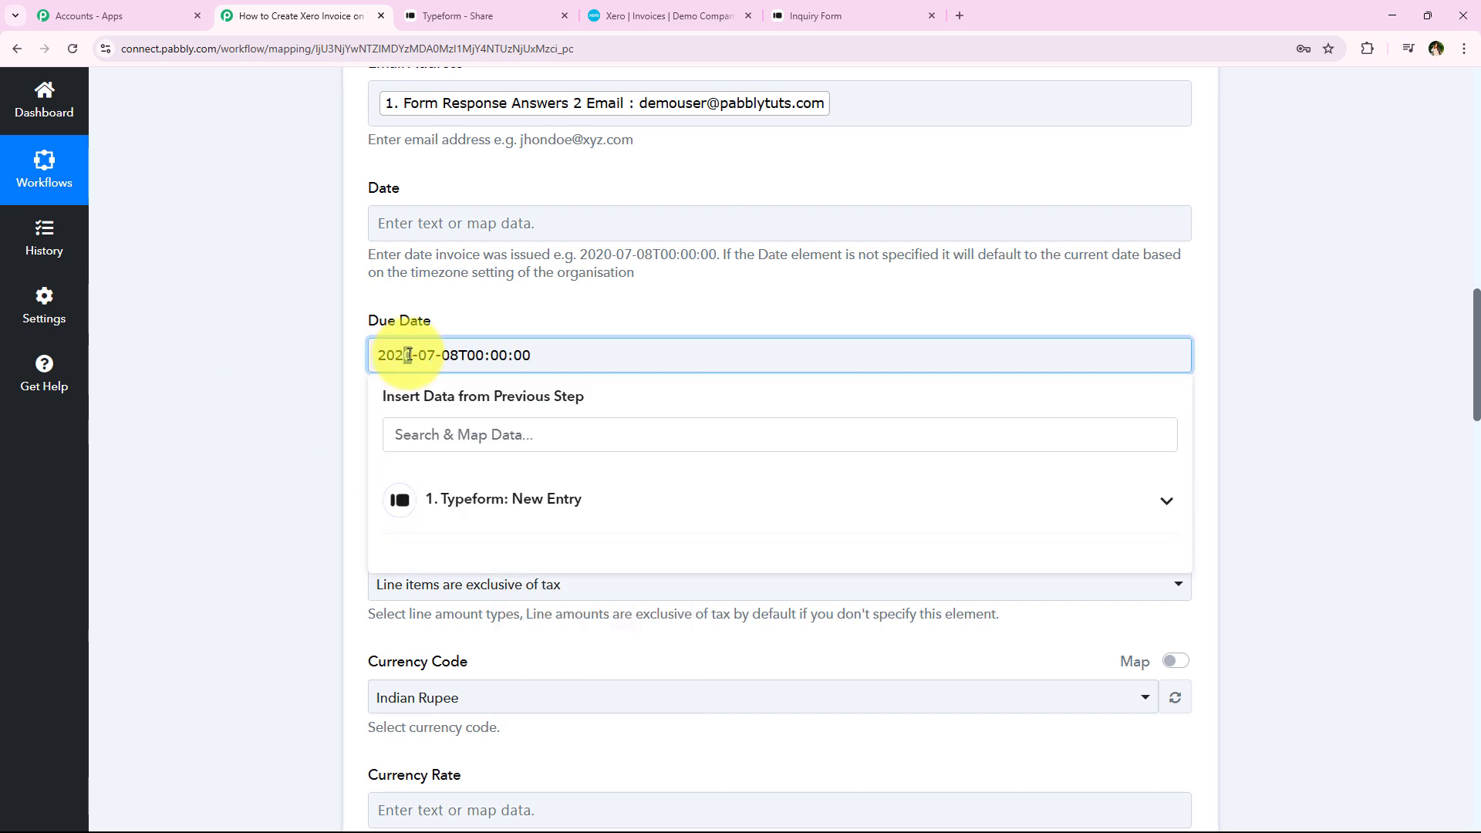
{"action": "type", "text": "5"}
{"action": "left_click_drag", "start_coordinate": [427, 355], "coordinate": [461, 355]}
{"action": "type", "text": "3-31"}
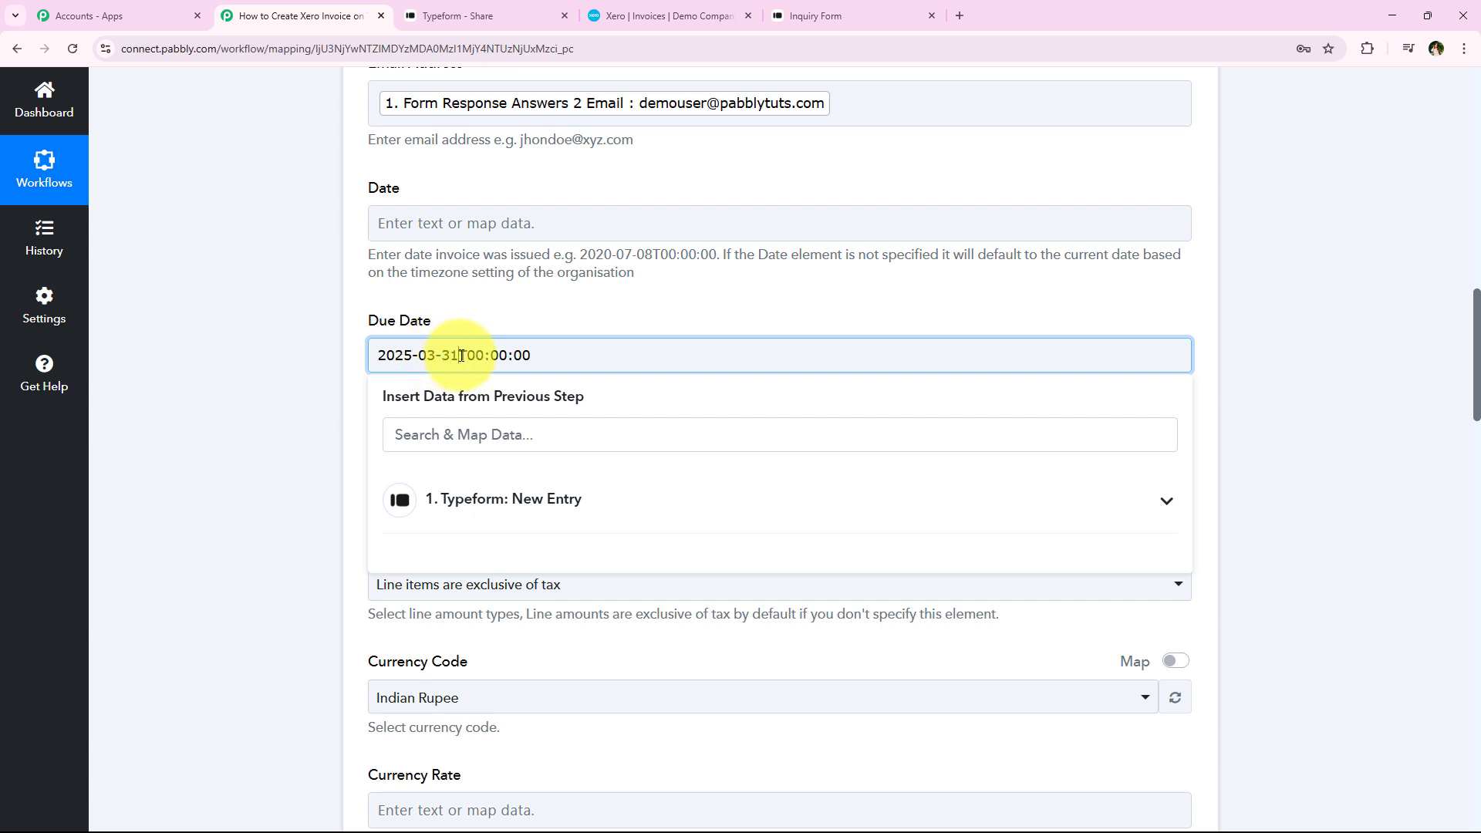
- Close the data mapping list of the Due Date field, keeping the entered date
{"action": "left_click", "coordinate": [191, 418]}
{"action": "left_click", "coordinate": [409, 355]}
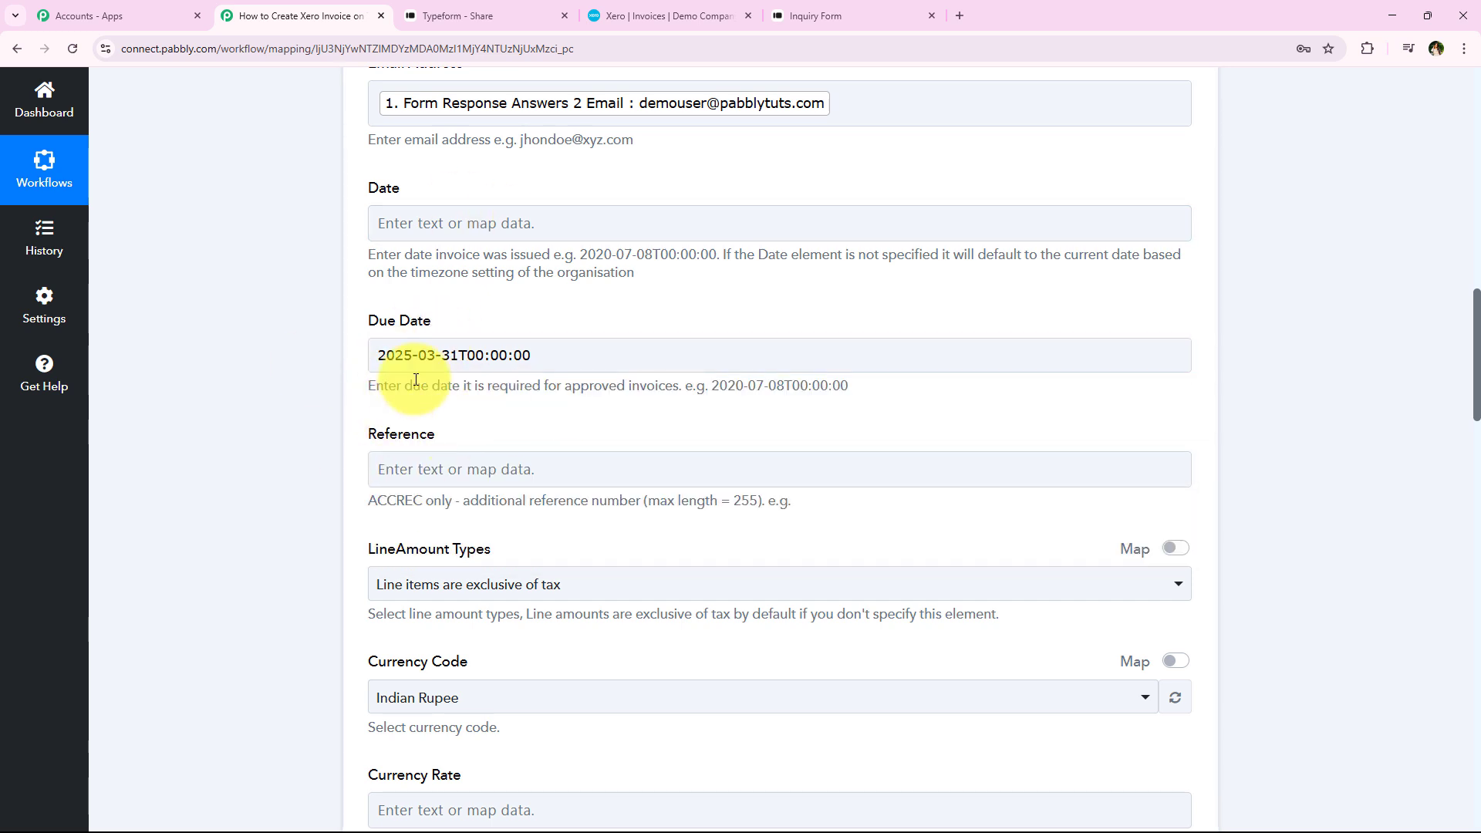
{"action": "left_click", "coordinate": [335, 372]}
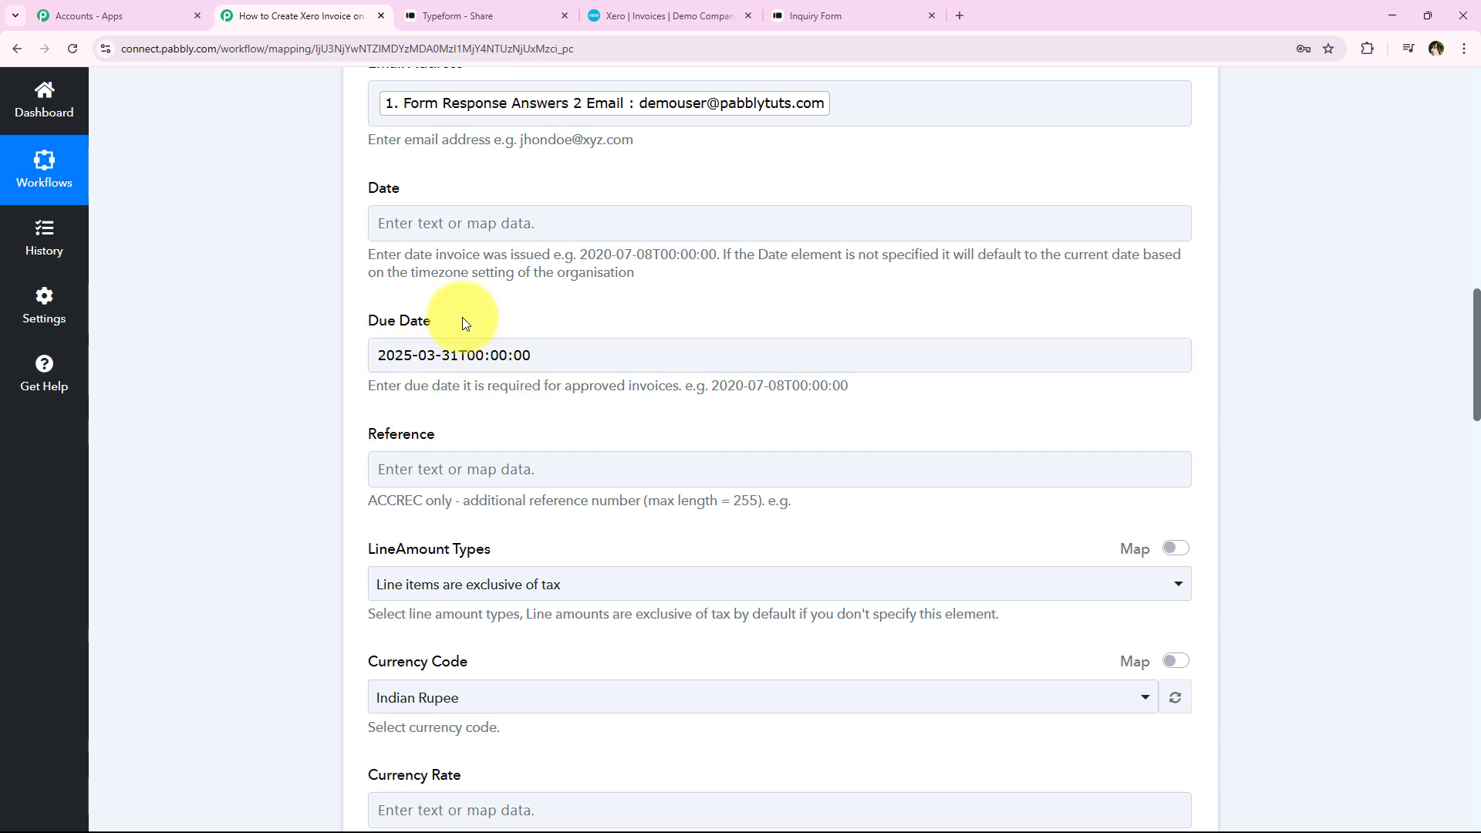
{"action": "left_click", "coordinate": [414, 347]}
{"action": "left_click", "coordinate": [466, 387]}
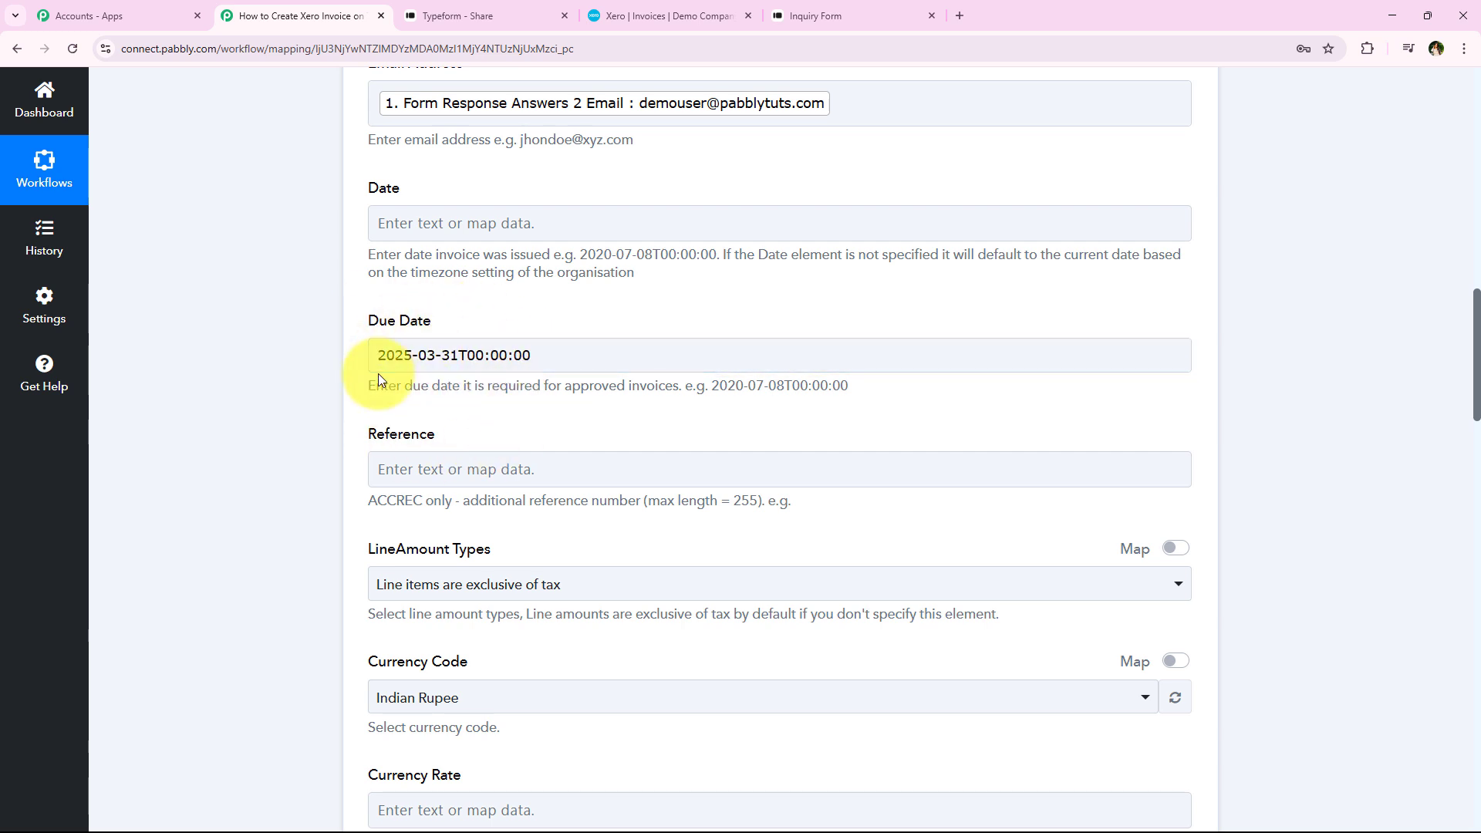
- Check which data can be mapped to the invoice's Reference field and leave the field empty
{"action": "scroll", "coordinate": [286, 398], "scroll_direction": "down", "scroll_amount": 1}
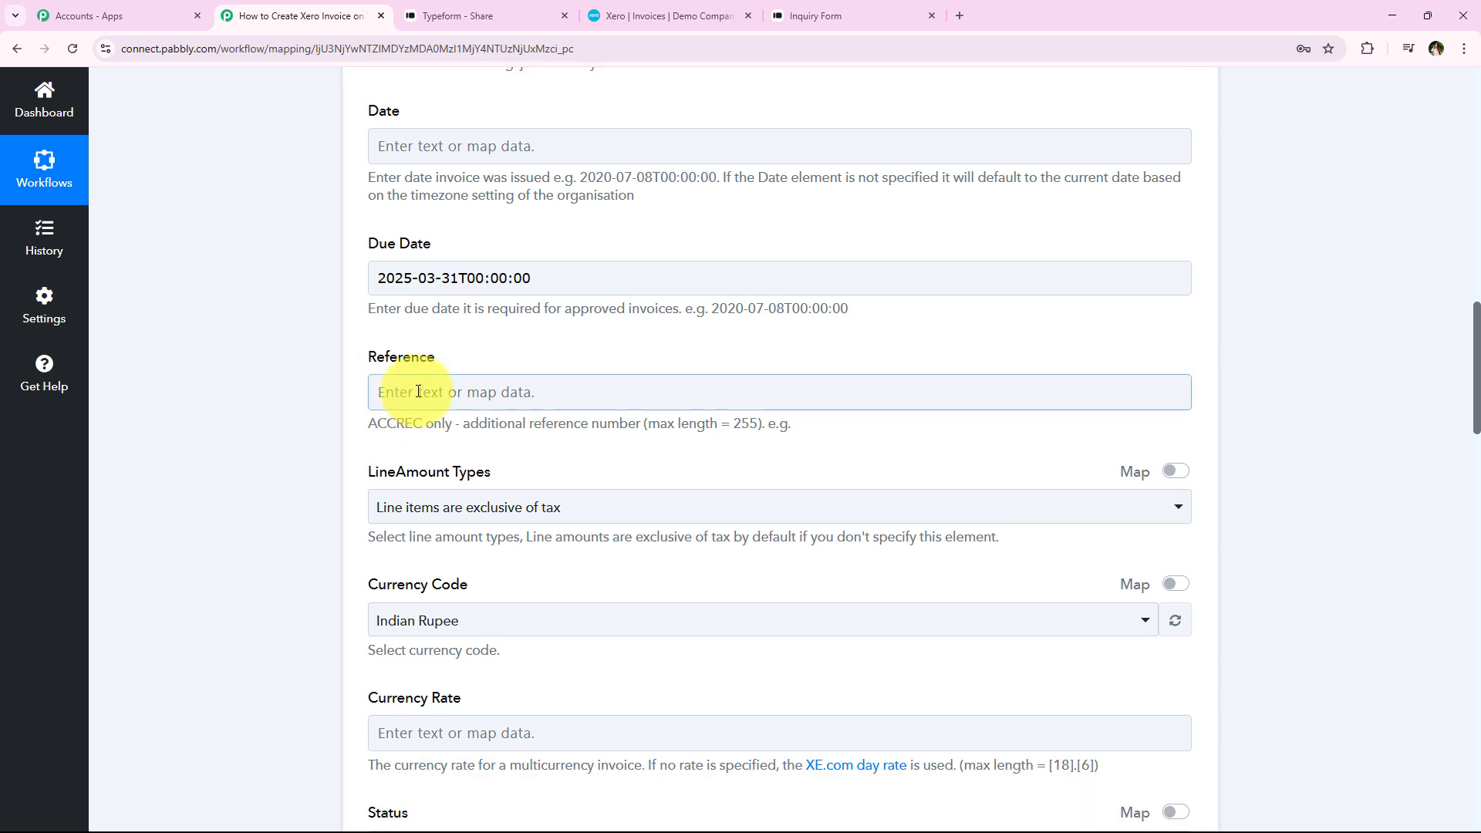
{"action": "double_click", "coordinate": [525, 361]}
{"action": "left_click", "coordinate": [515, 396]}
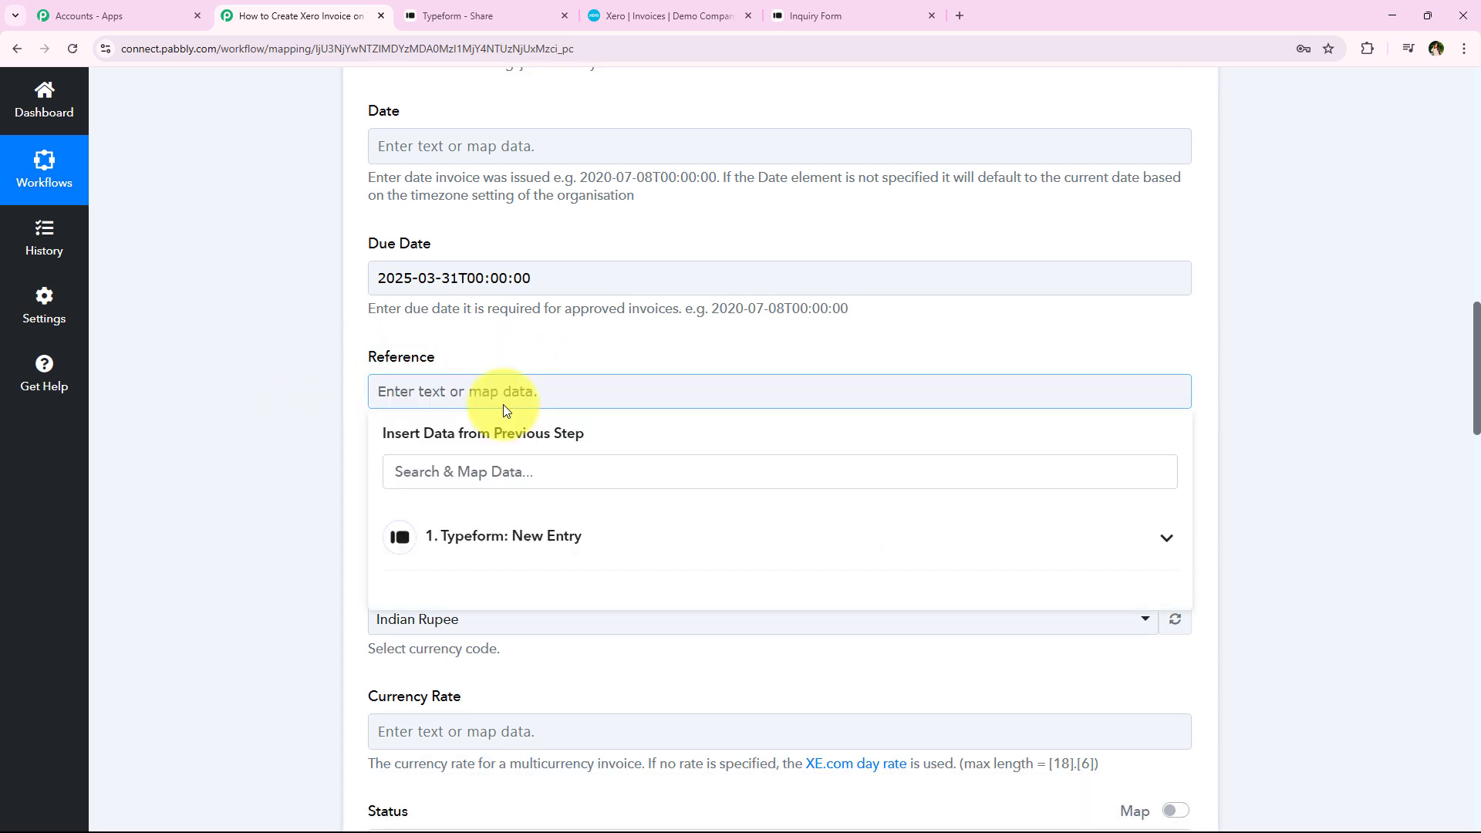
{"action": "left_click", "coordinate": [275, 376]}
{"action": "scroll", "coordinate": [277, 419], "scroll_direction": "down", "scroll_amount": 1}
{"action": "scroll", "coordinate": [277, 420], "scroll_direction": "down", "scroll_amount": 1}
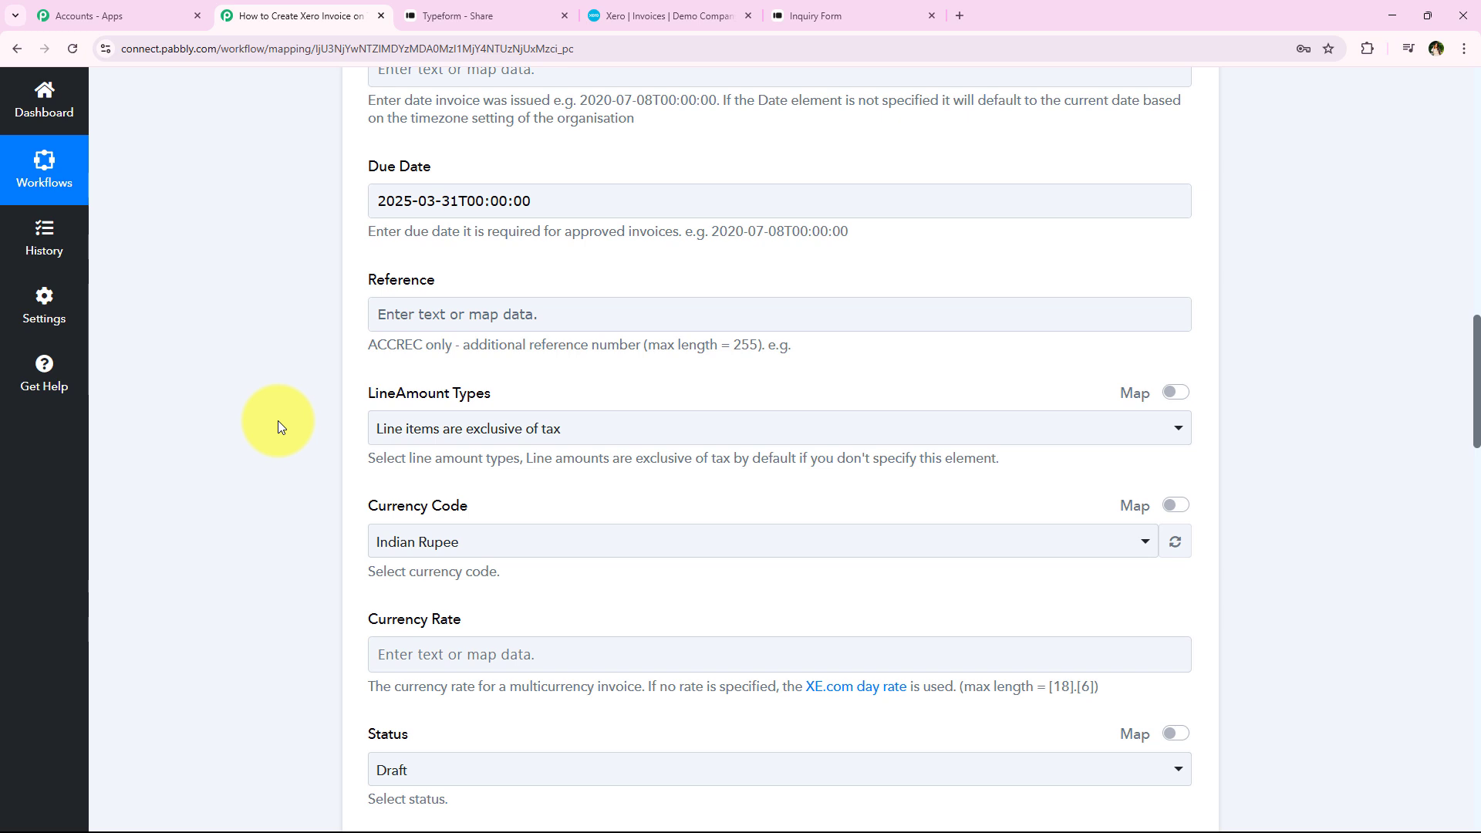
- Review the tax options for LineAmount Types, keeping Line items are exclusive of tax
{"action": "scroll", "coordinate": [278, 420], "scroll_direction": "down", "scroll_amount": 1}
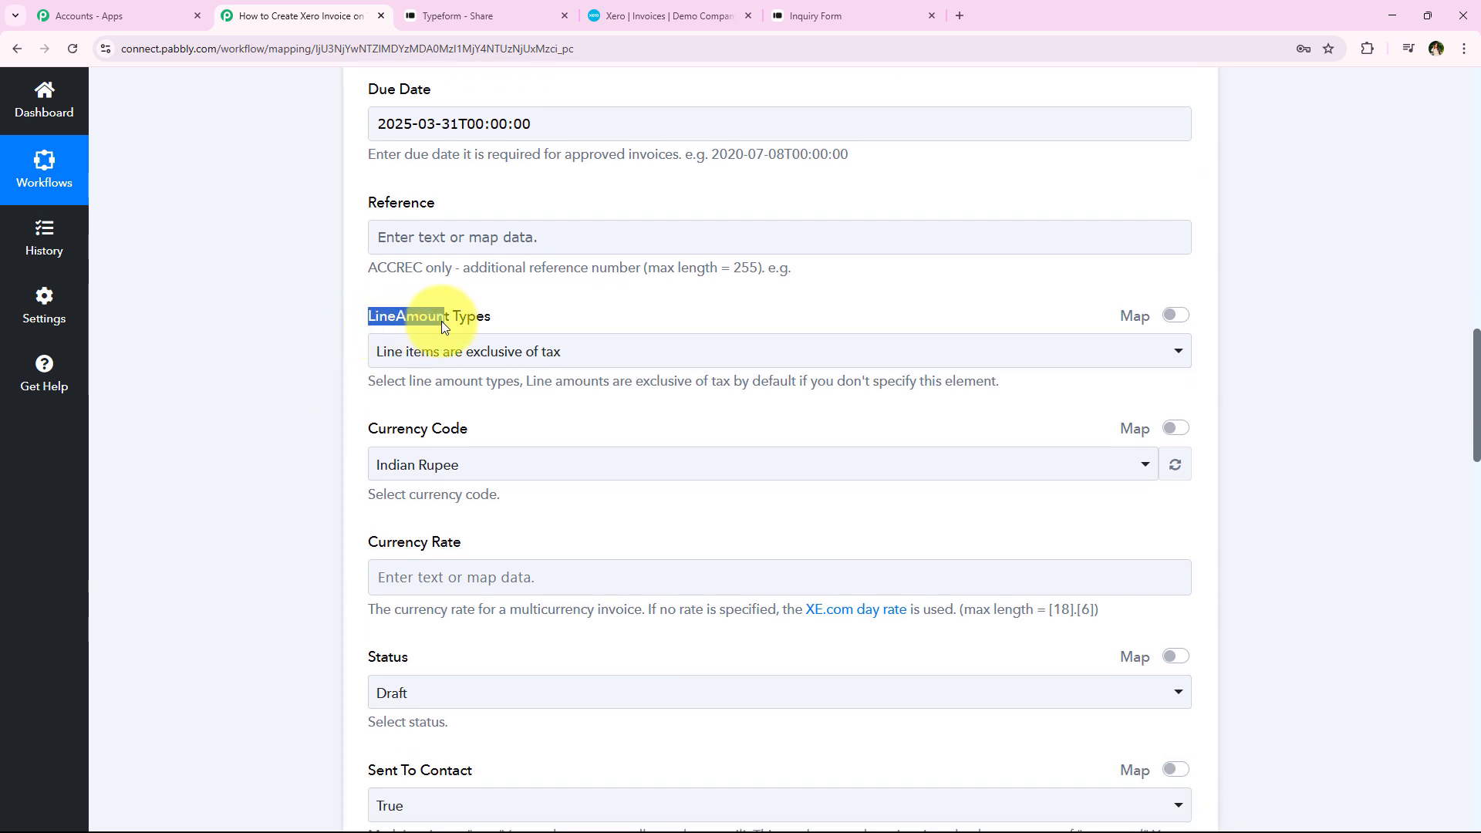
{"action": "left_click", "coordinate": [501, 351]}
{"action": "left_click", "coordinate": [340, 378]}
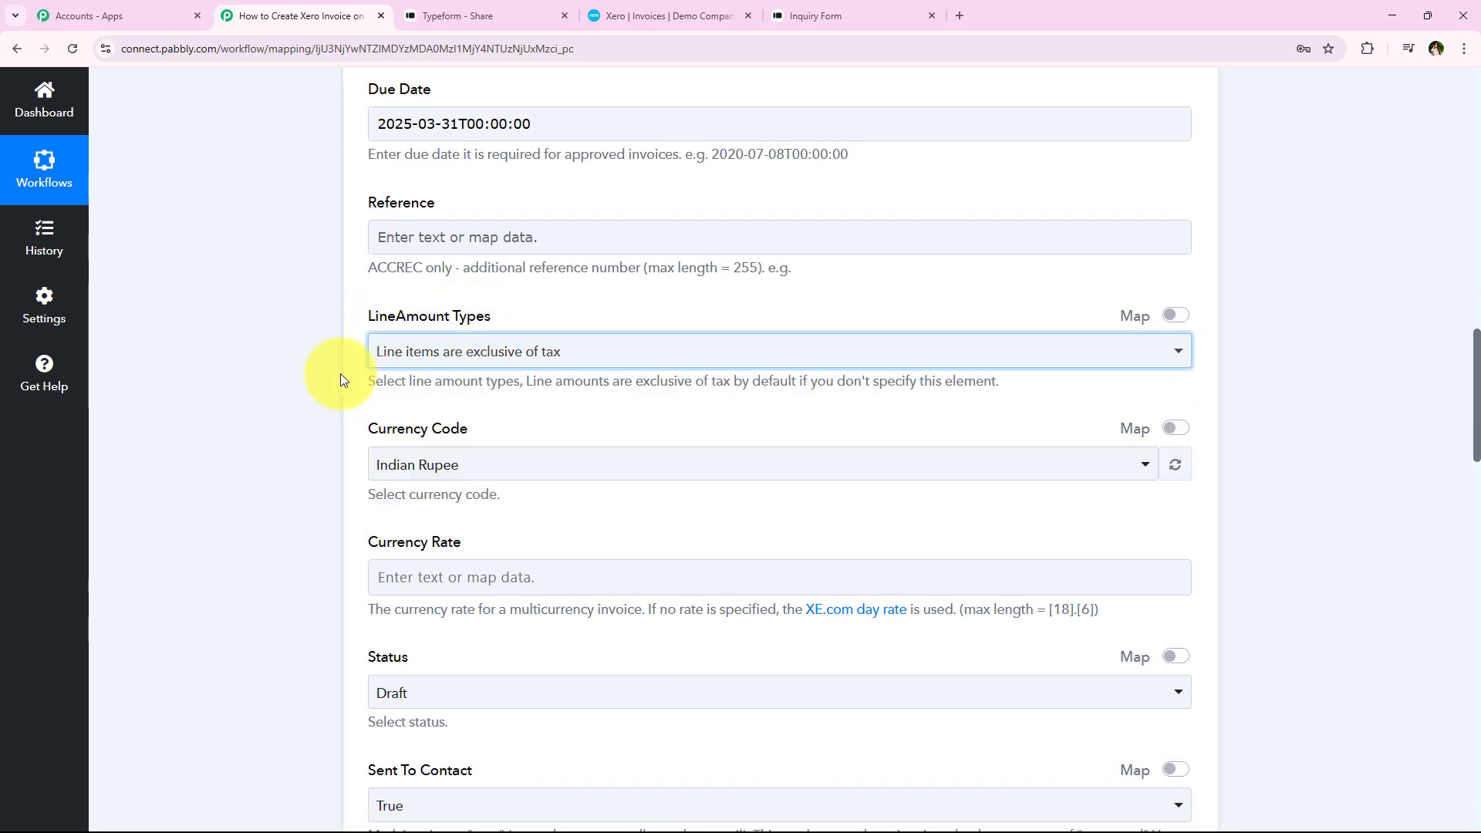
{"action": "left_click", "coordinate": [392, 351]}
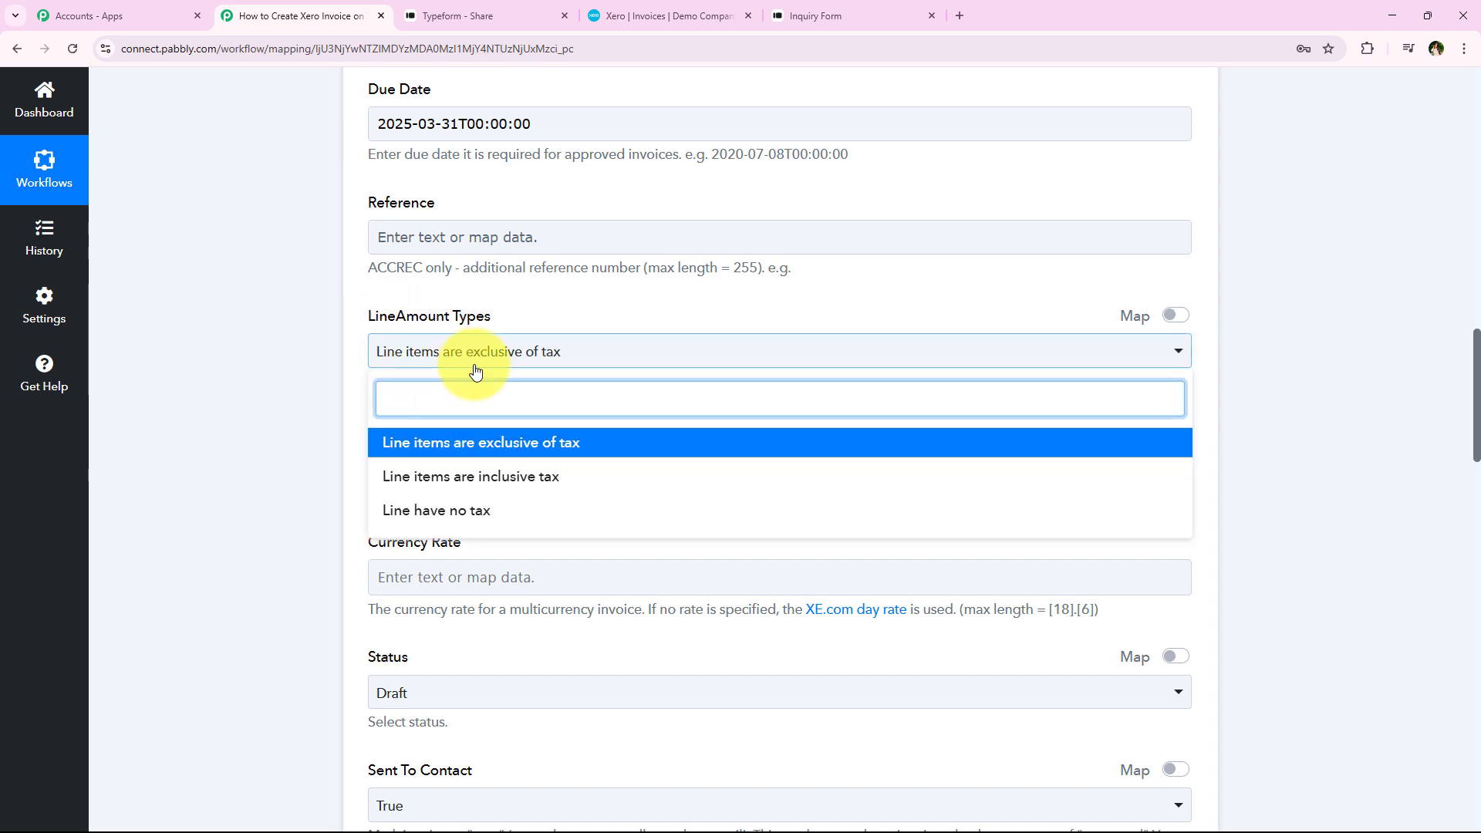
{"action": "left_click", "coordinate": [278, 385]}
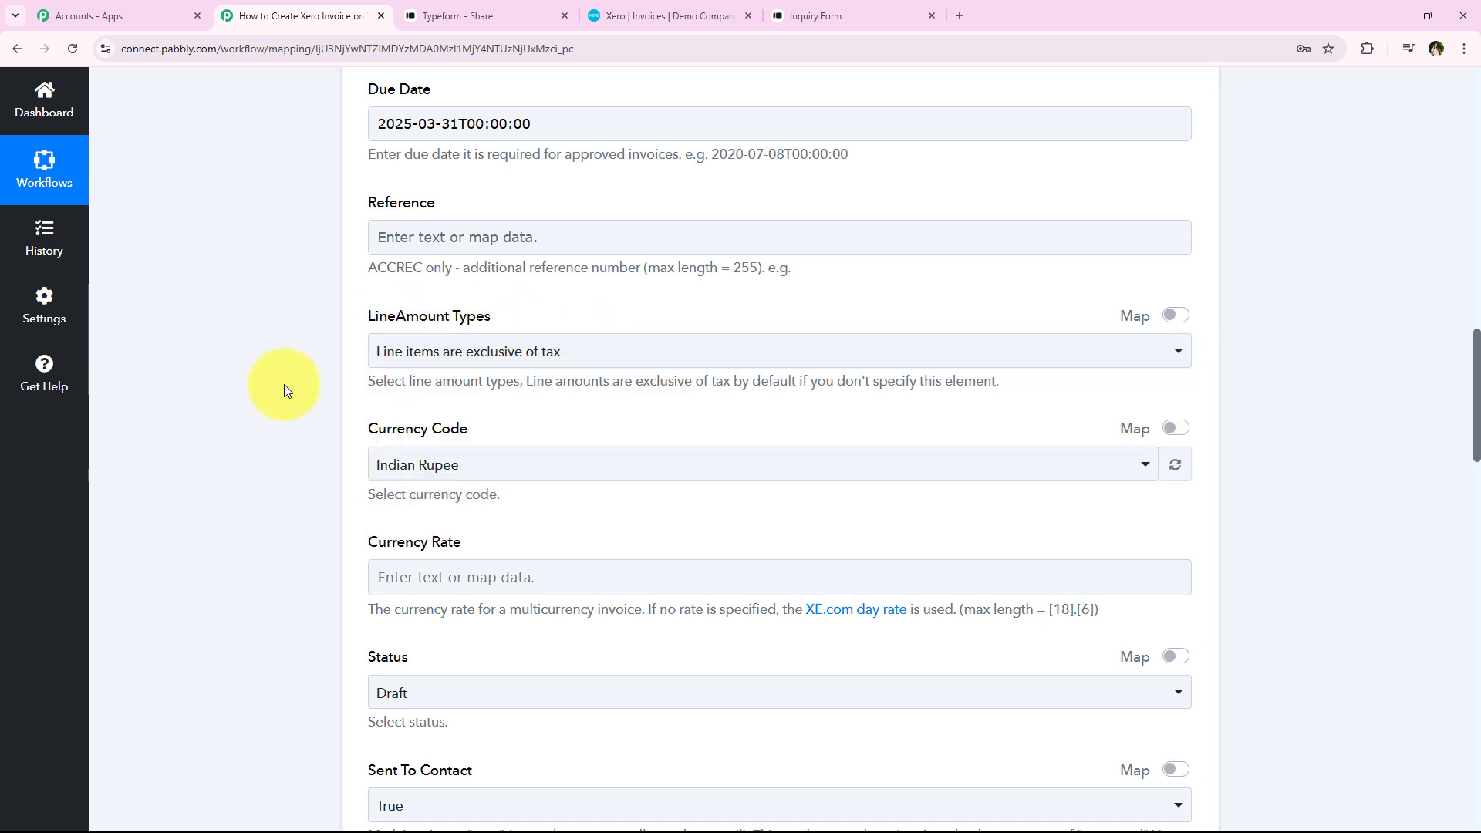
- Choose Indian Rupee as the invoice's Currency Code
{"action": "scroll", "coordinate": [309, 384], "scroll_direction": "down", "scroll_amount": 1}
{"action": "triple_click", "coordinate": [370, 354]}
{"action": "left_click", "coordinate": [524, 386]}
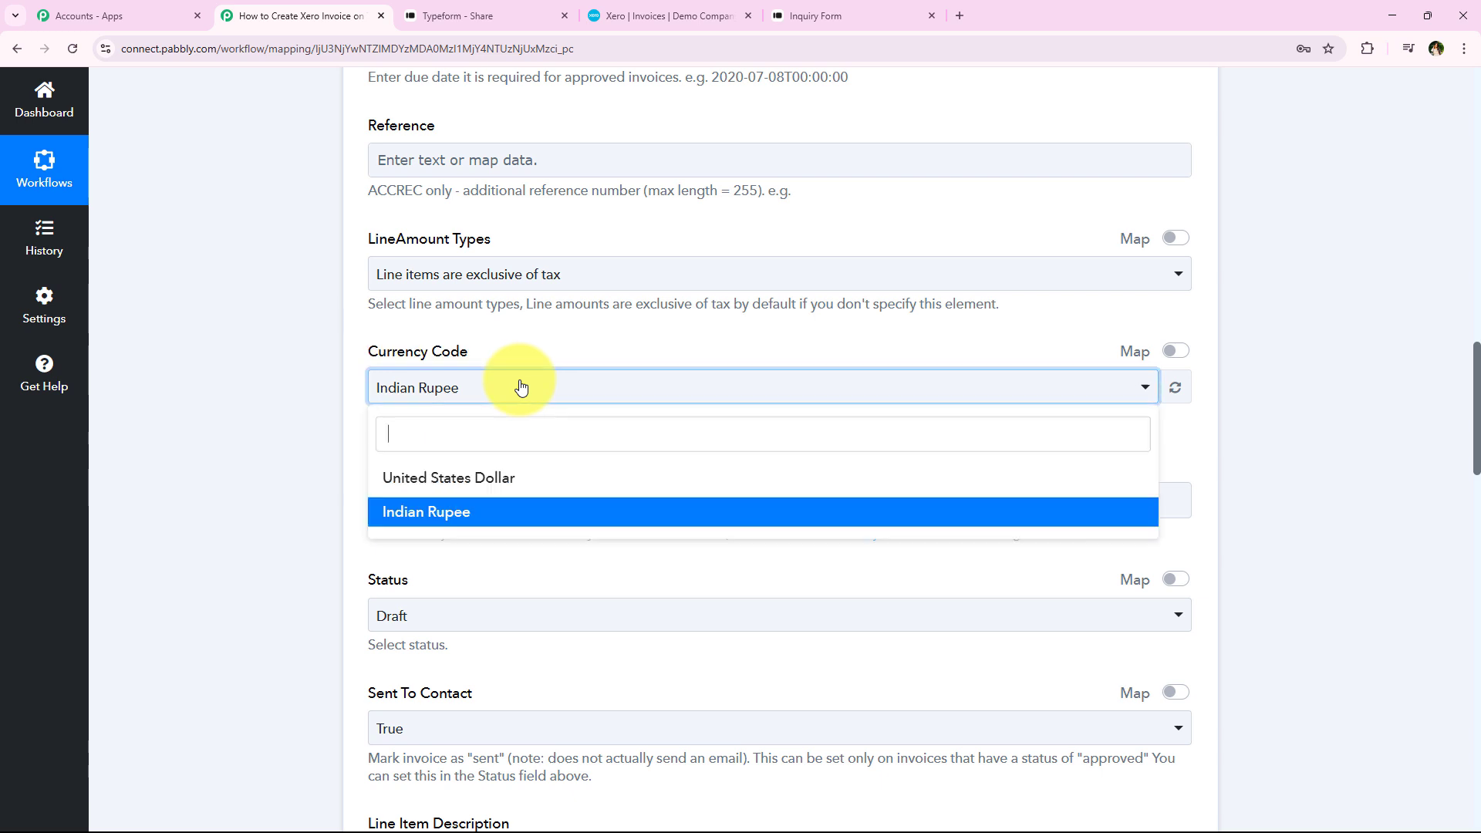
{"action": "left_click", "coordinate": [423, 513]}
{"action": "left_click", "coordinate": [436, 399]}
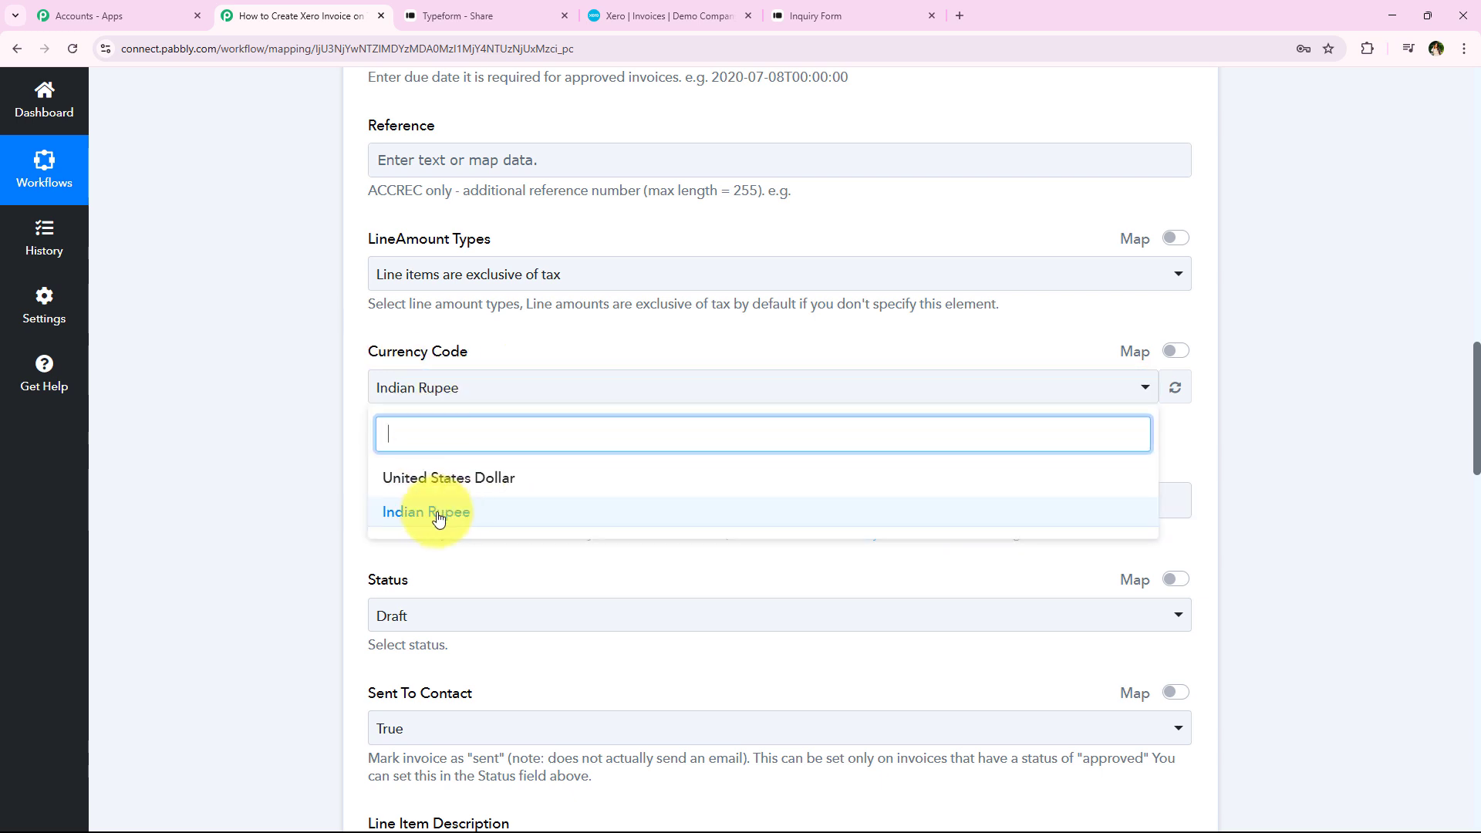
{"action": "left_click", "coordinate": [248, 440]}
- Leave the Currency Rate empty and set the invoice's Status to Draft
{"action": "scroll", "coordinate": [313, 385], "scroll_direction": "down", "scroll_amount": 2}
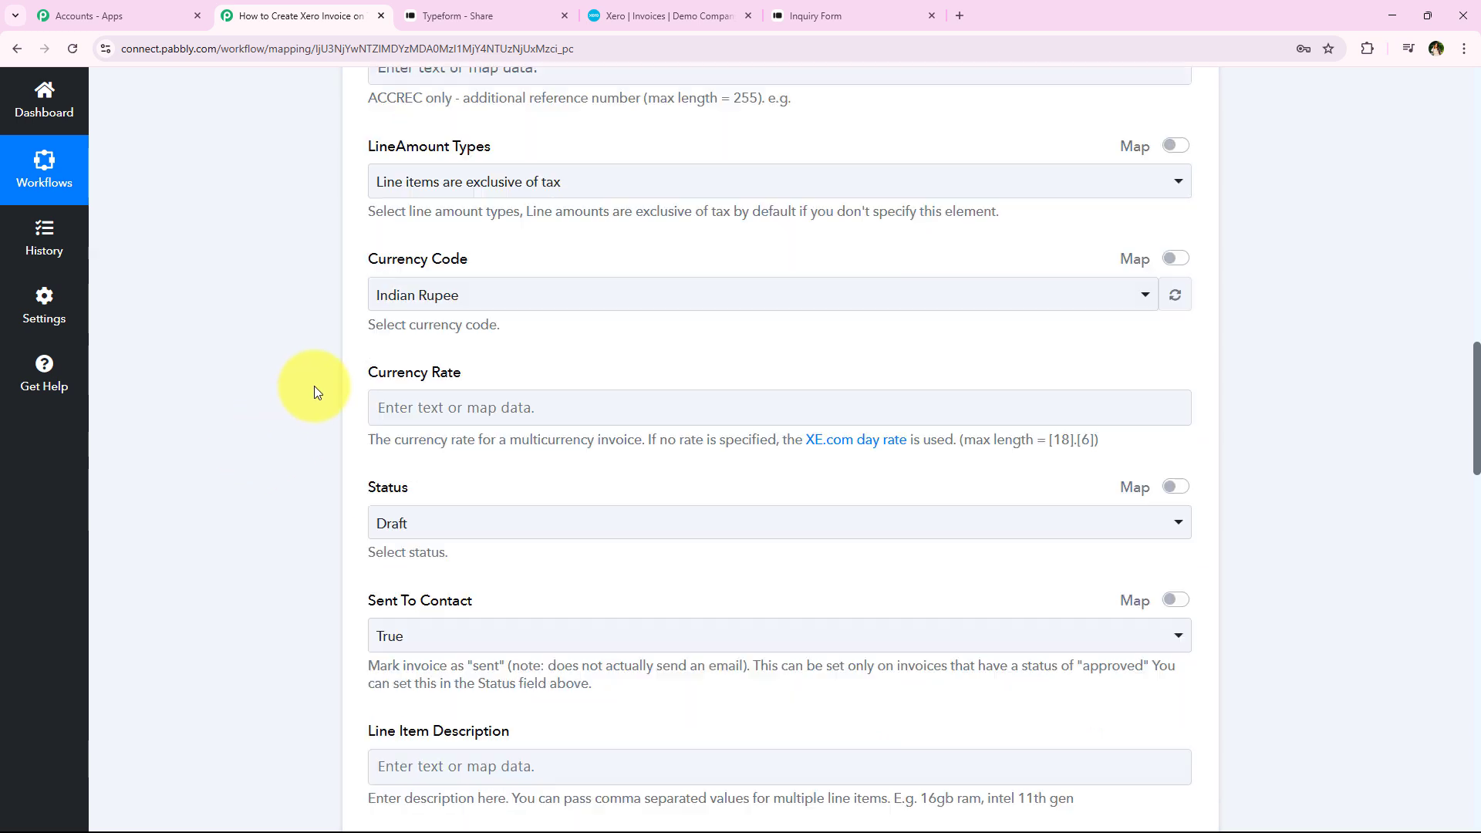
{"action": "left_click", "coordinate": [437, 350]}
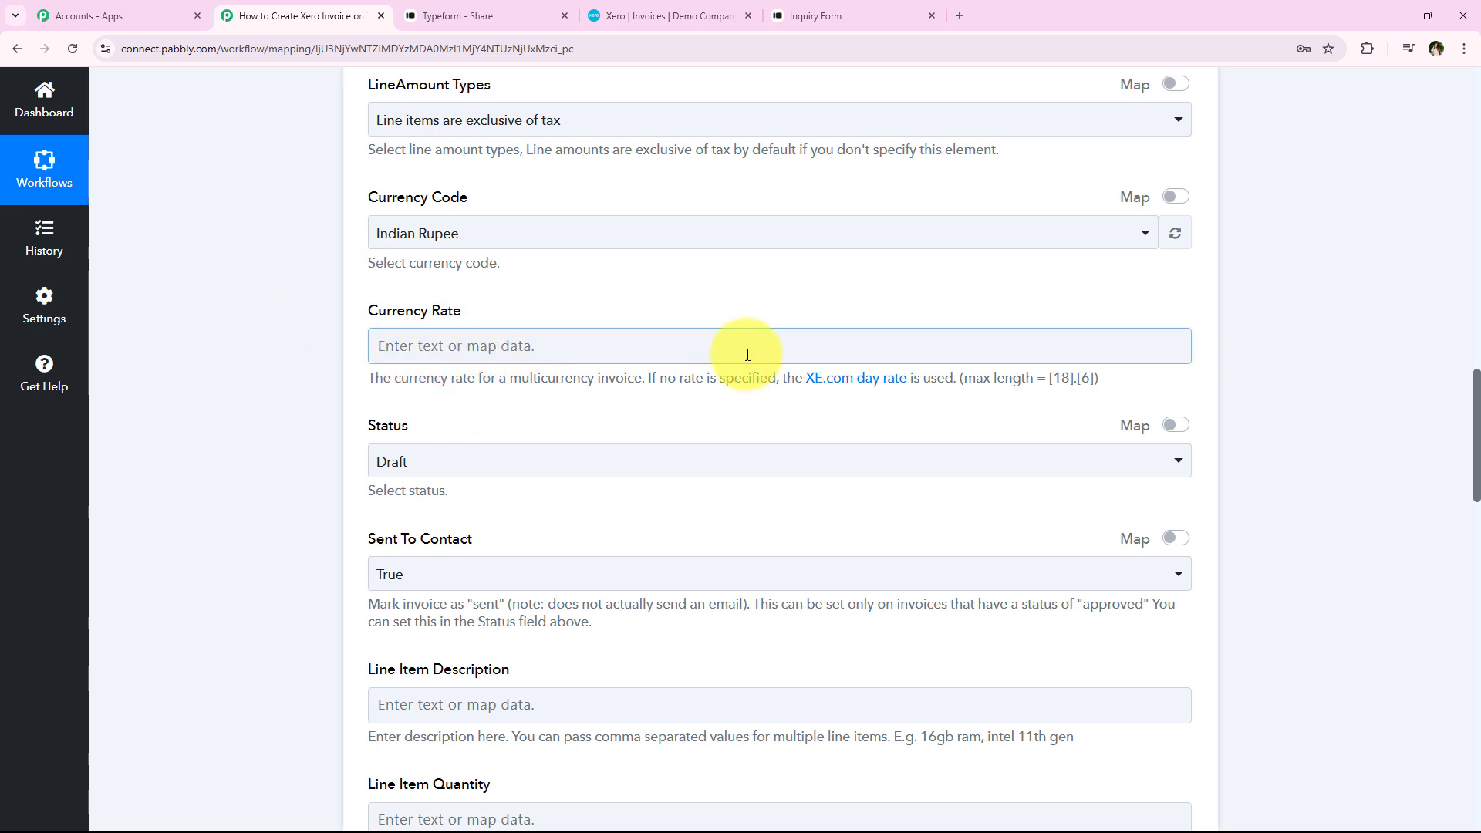
{"action": "left_click", "coordinate": [335, 423]}
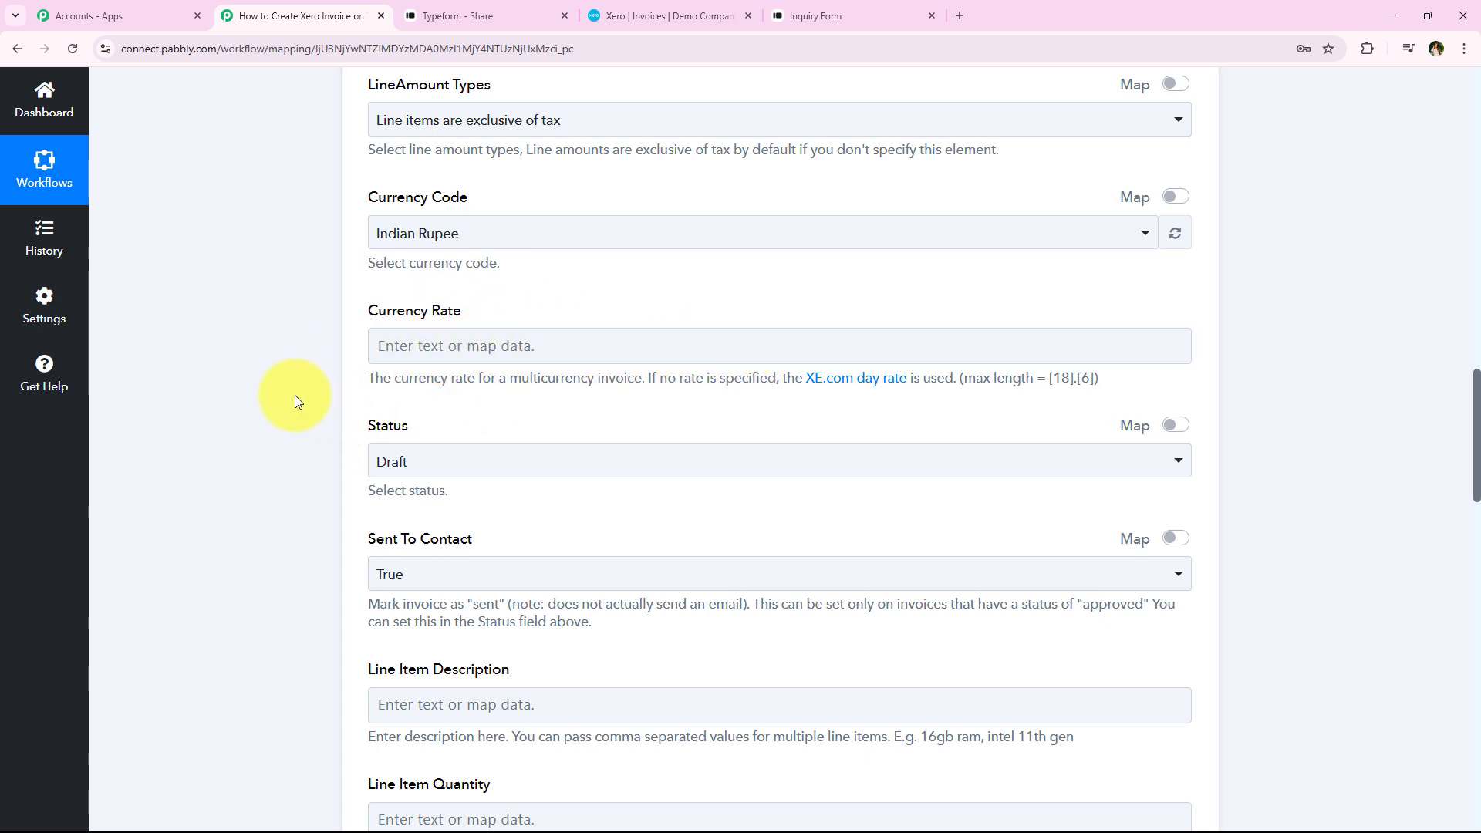
{"action": "scroll", "coordinate": [295, 395], "scroll_direction": "down", "scroll_amount": 1}
{"action": "left_click_drag", "start_coordinate": [361, 346], "coordinate": [428, 348]}
{"action": "left_click", "coordinate": [335, 348]}
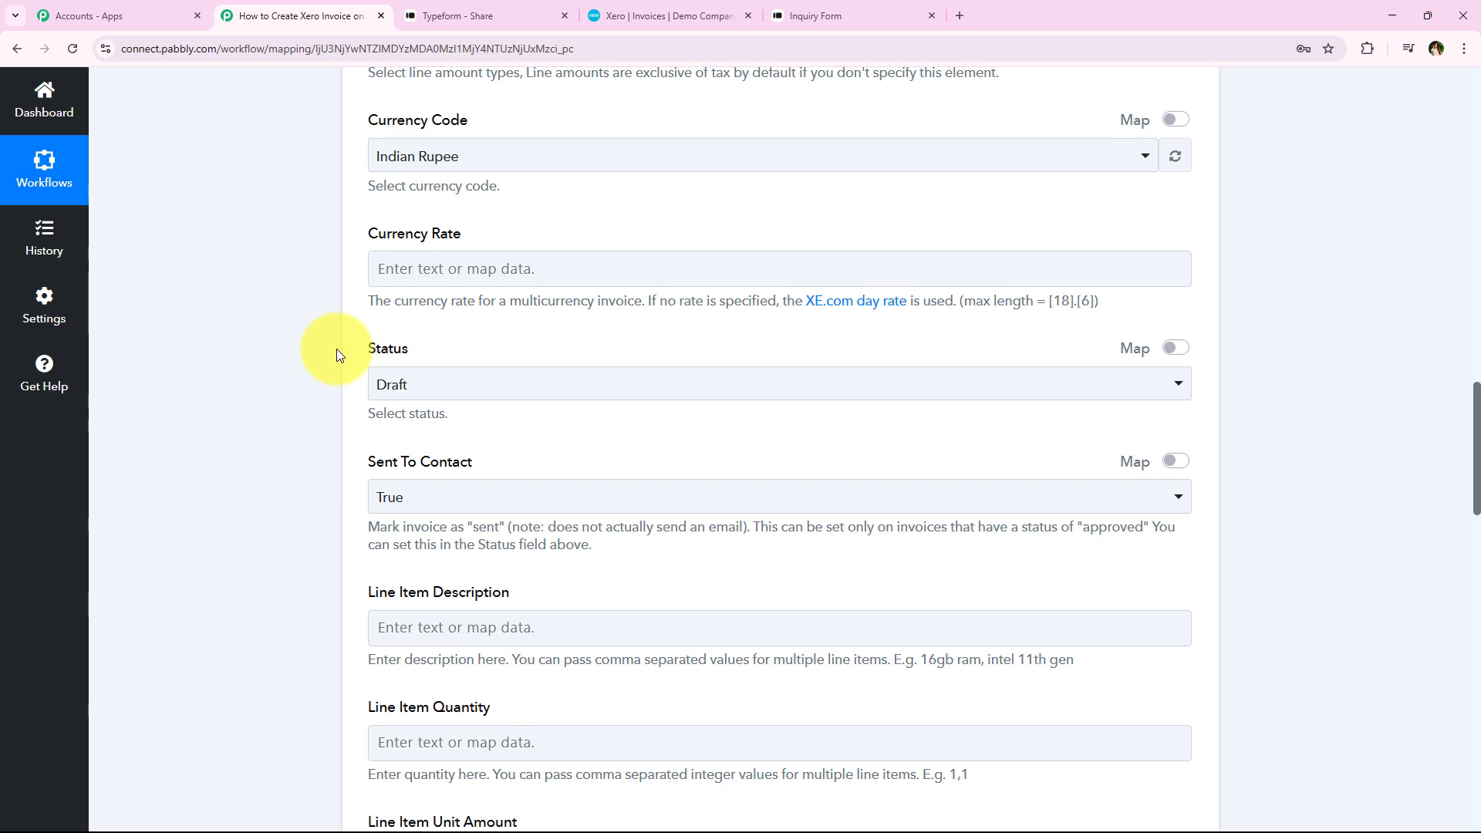
{"action": "scroll", "coordinate": [336, 349], "scroll_direction": "down", "scroll_amount": 1}
{"action": "left_click", "coordinate": [489, 309]}
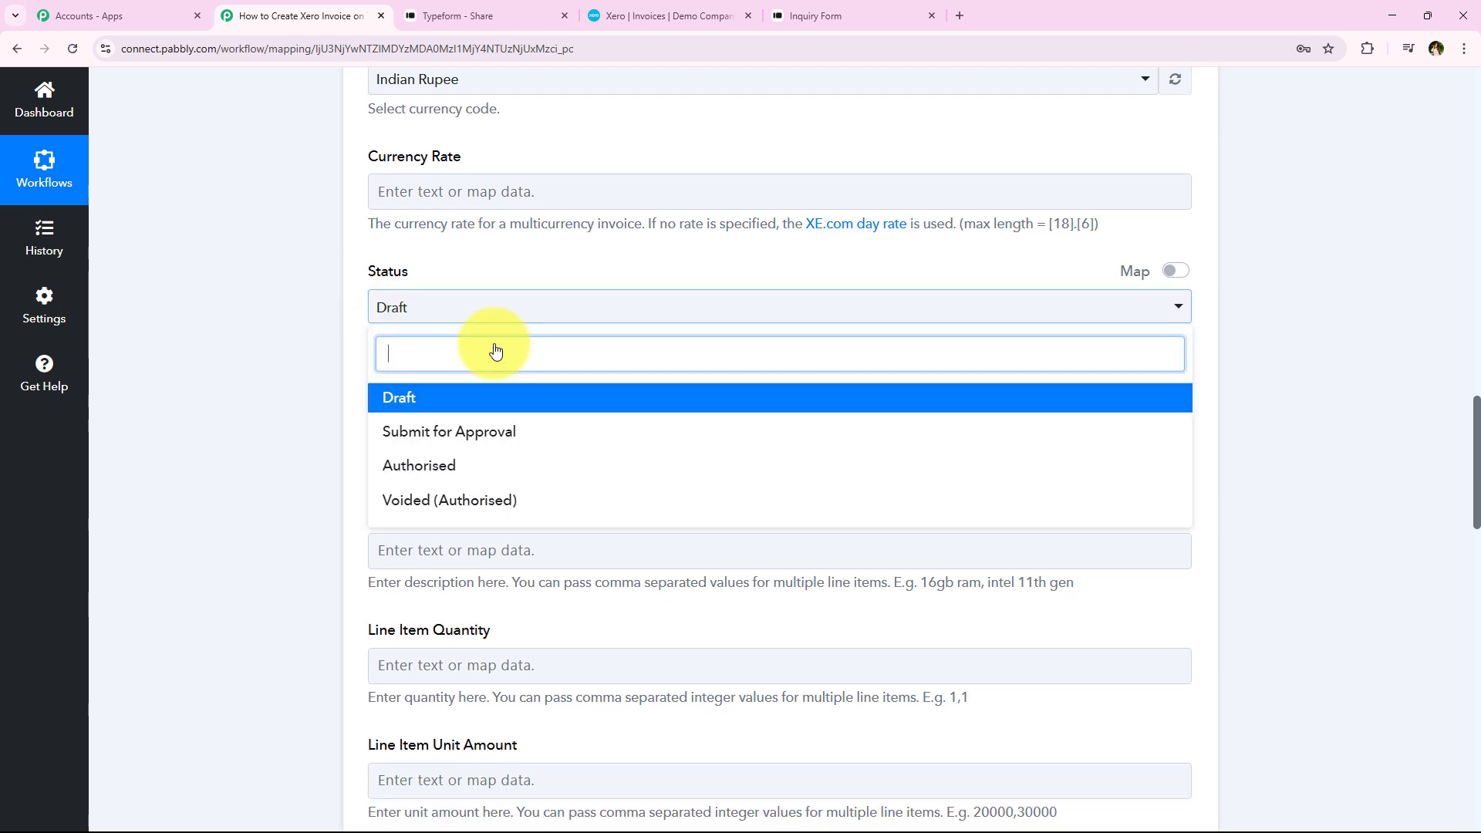
{"action": "left_click", "coordinate": [482, 409]}
- Set the invoice's Sent To Contact option to False
{"action": "scroll", "coordinate": [262, 348], "scroll_direction": "down", "scroll_amount": 1}
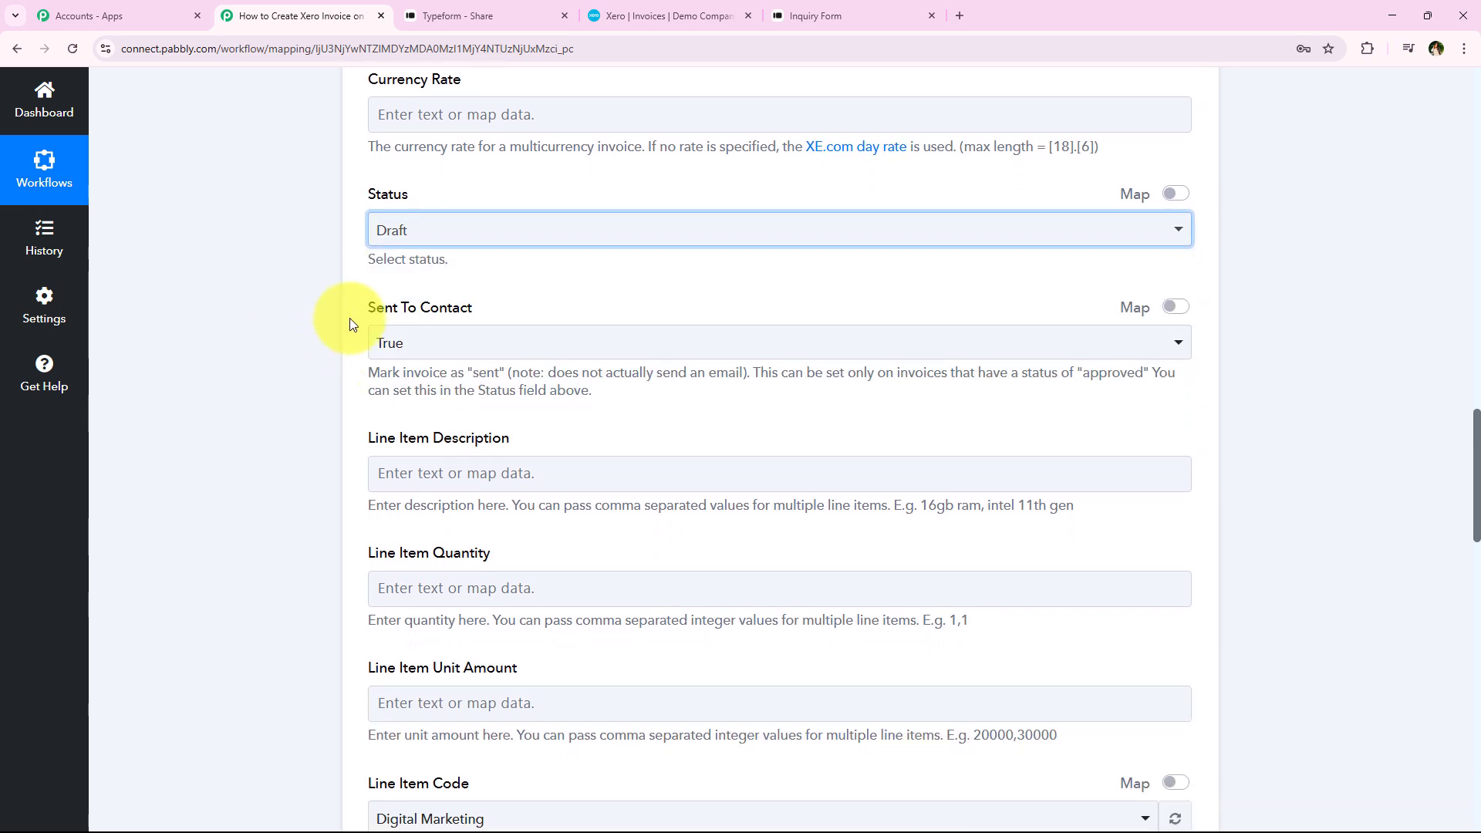
{"action": "triple_click", "coordinate": [507, 319]}
{"action": "left_click", "coordinate": [589, 347]}
{"action": "left_click", "coordinate": [409, 466]}
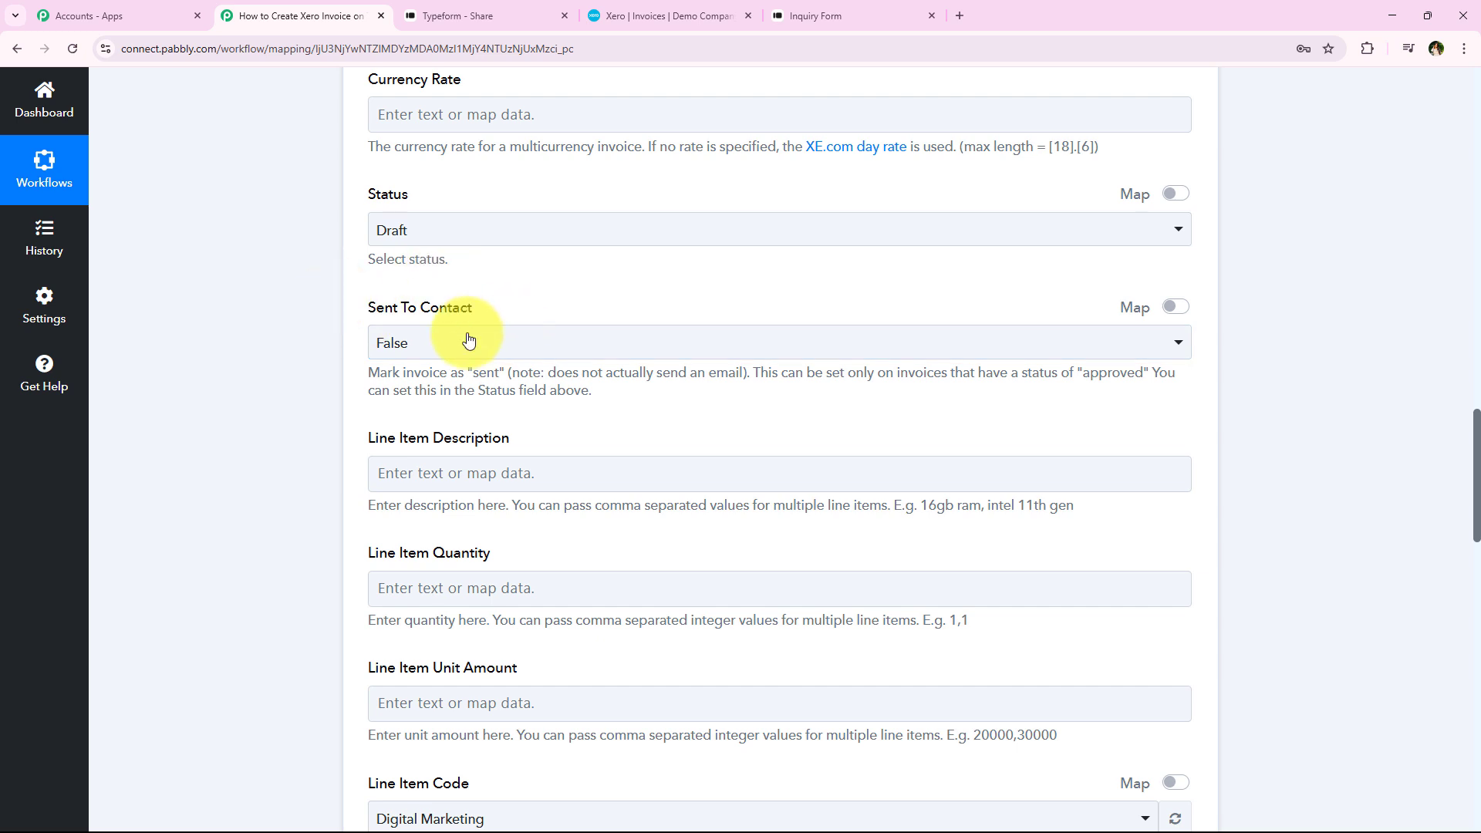
- Look over the Line Item Description field and its hint, leaving it empty
{"action": "scroll", "coordinate": [336, 332], "scroll_direction": "down", "scroll_amount": 2}
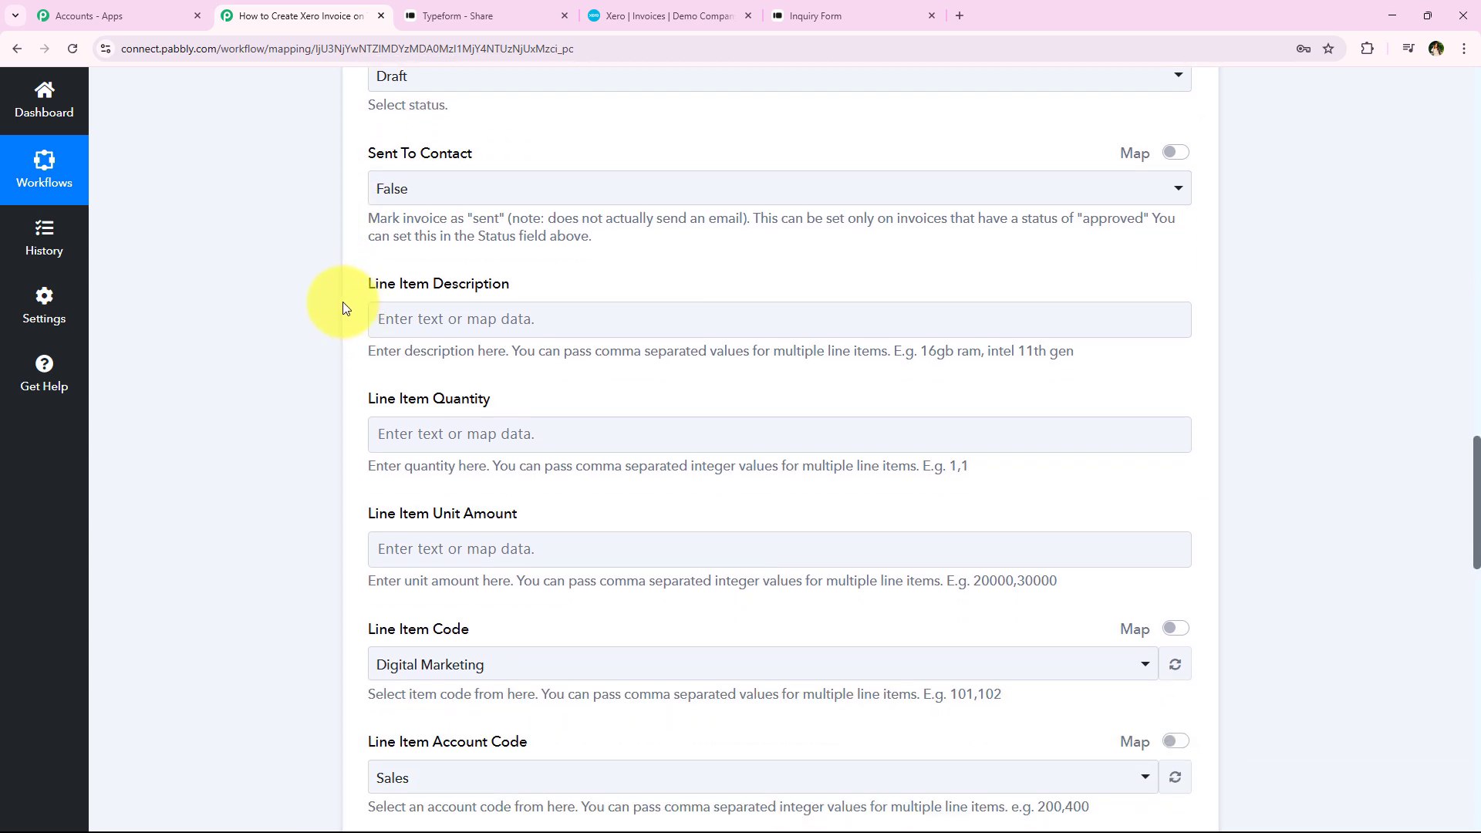
{"action": "left_click_drag", "start_coordinate": [407, 292], "coordinate": [622, 290]}
{"action": "left_click", "coordinate": [622, 290]}
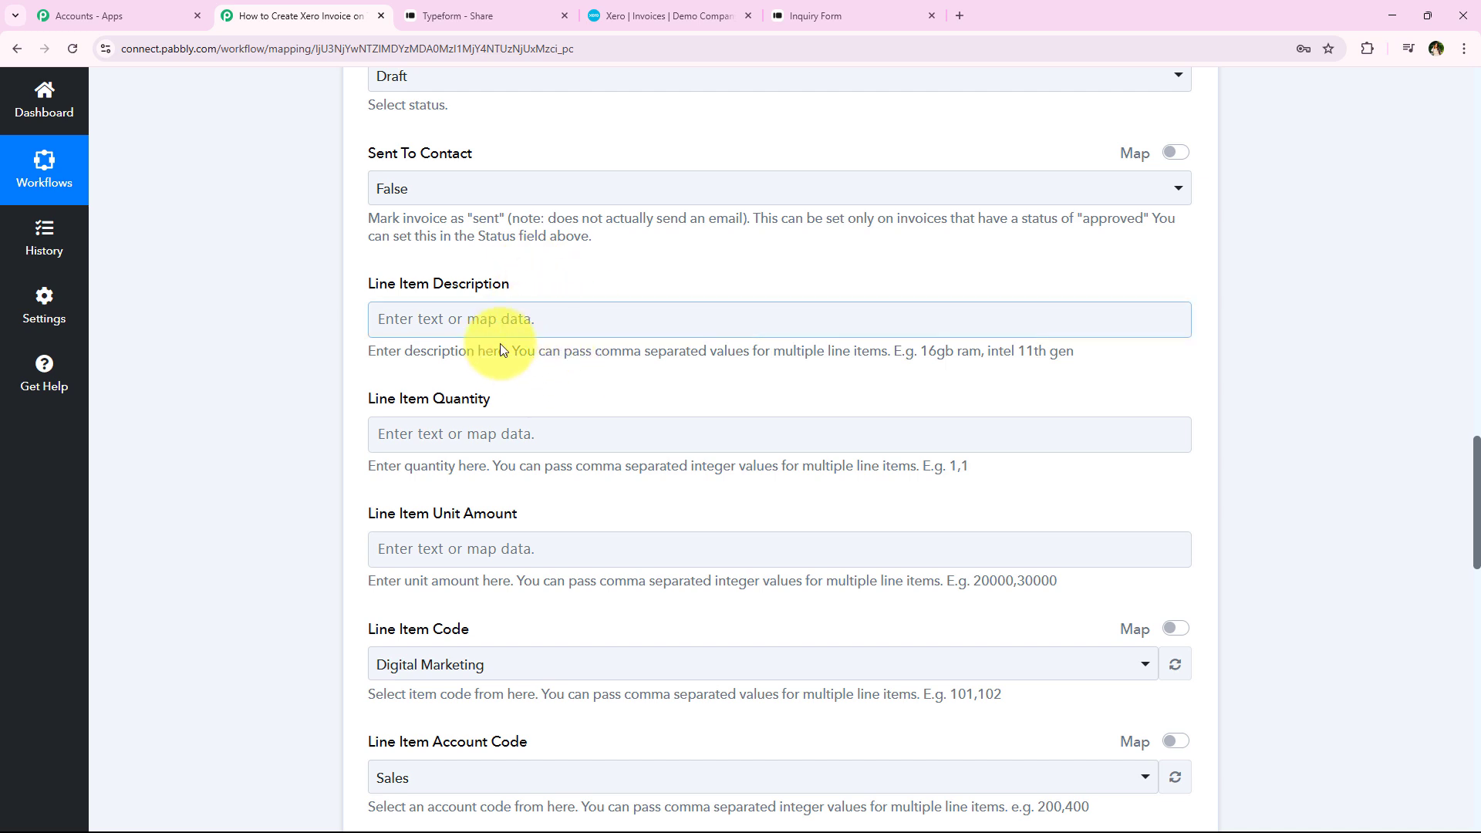
- Glance at the submitted Inquiry Form and set the invoice's Line Item Quantity to 1
{"action": "scroll", "coordinate": [500, 344], "scroll_direction": "down", "scroll_amount": 1}
{"action": "scroll", "coordinate": [438, 361], "scroll_direction": "down", "scroll_amount": 1}
{"action": "left_click_drag", "start_coordinate": [386, 244], "coordinate": [506, 239]}
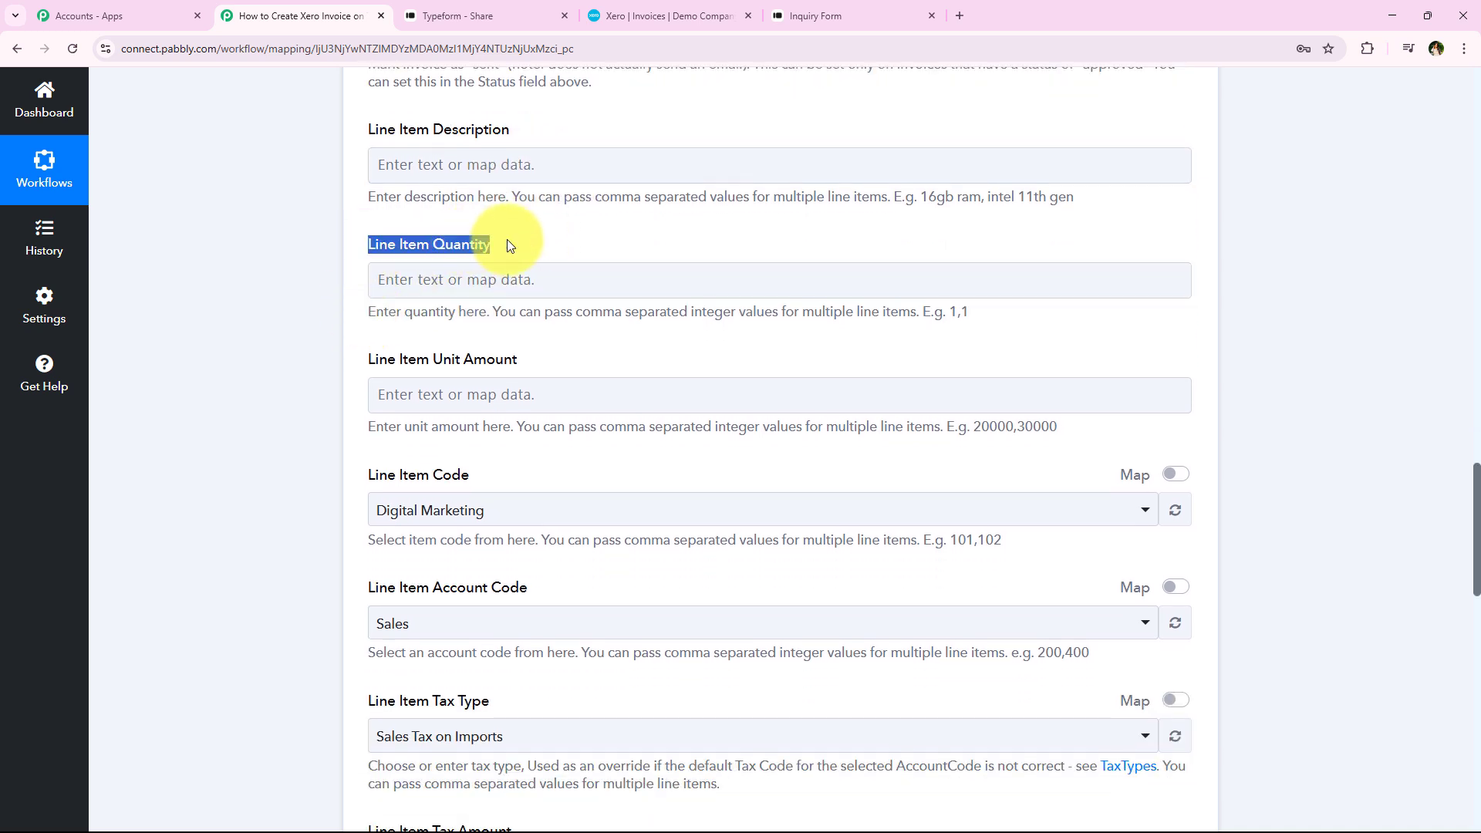
{"action": "left_click", "coordinate": [507, 239]}
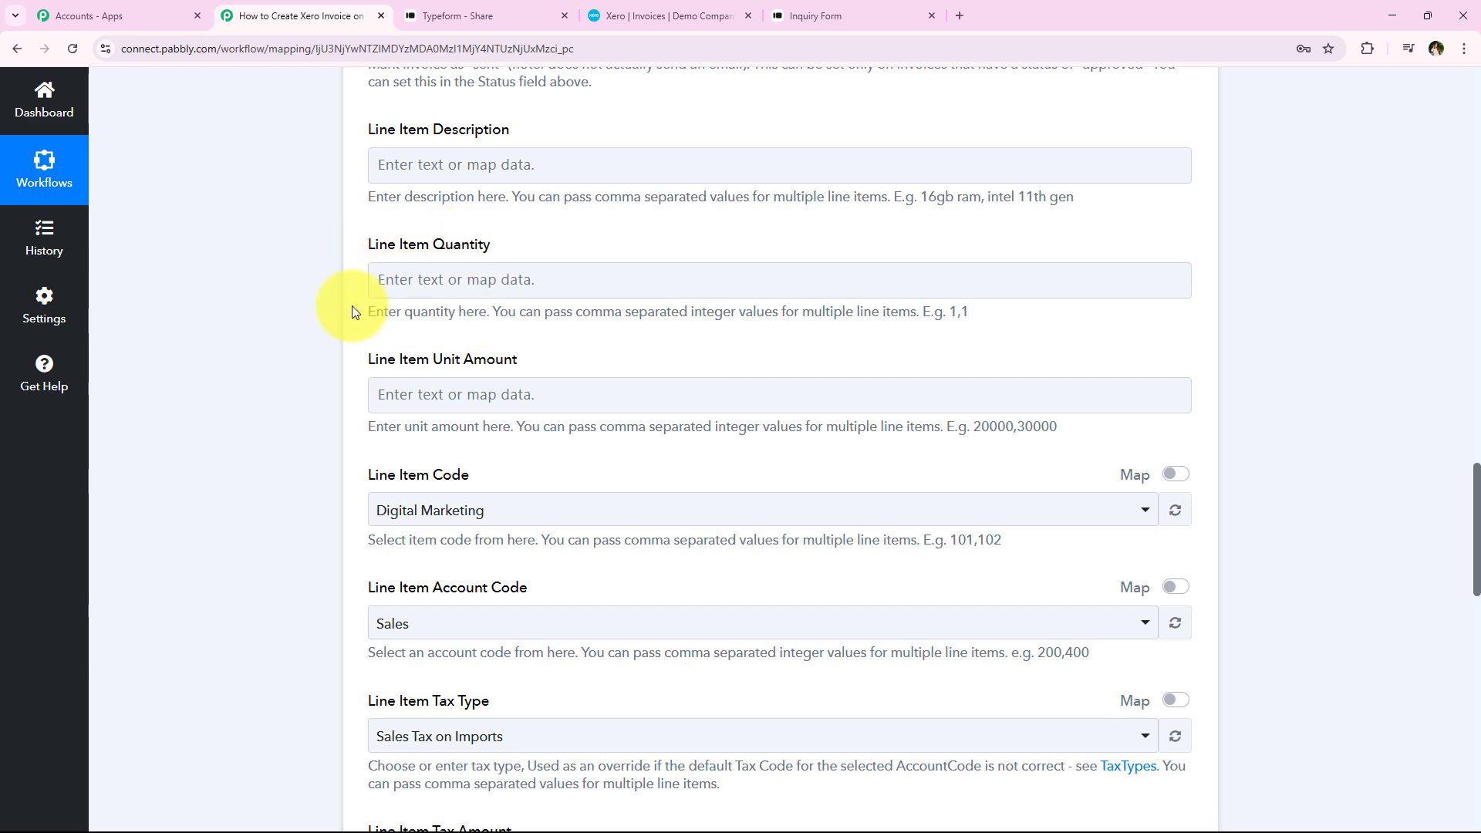
{"action": "left_click", "coordinate": [796, 9]}
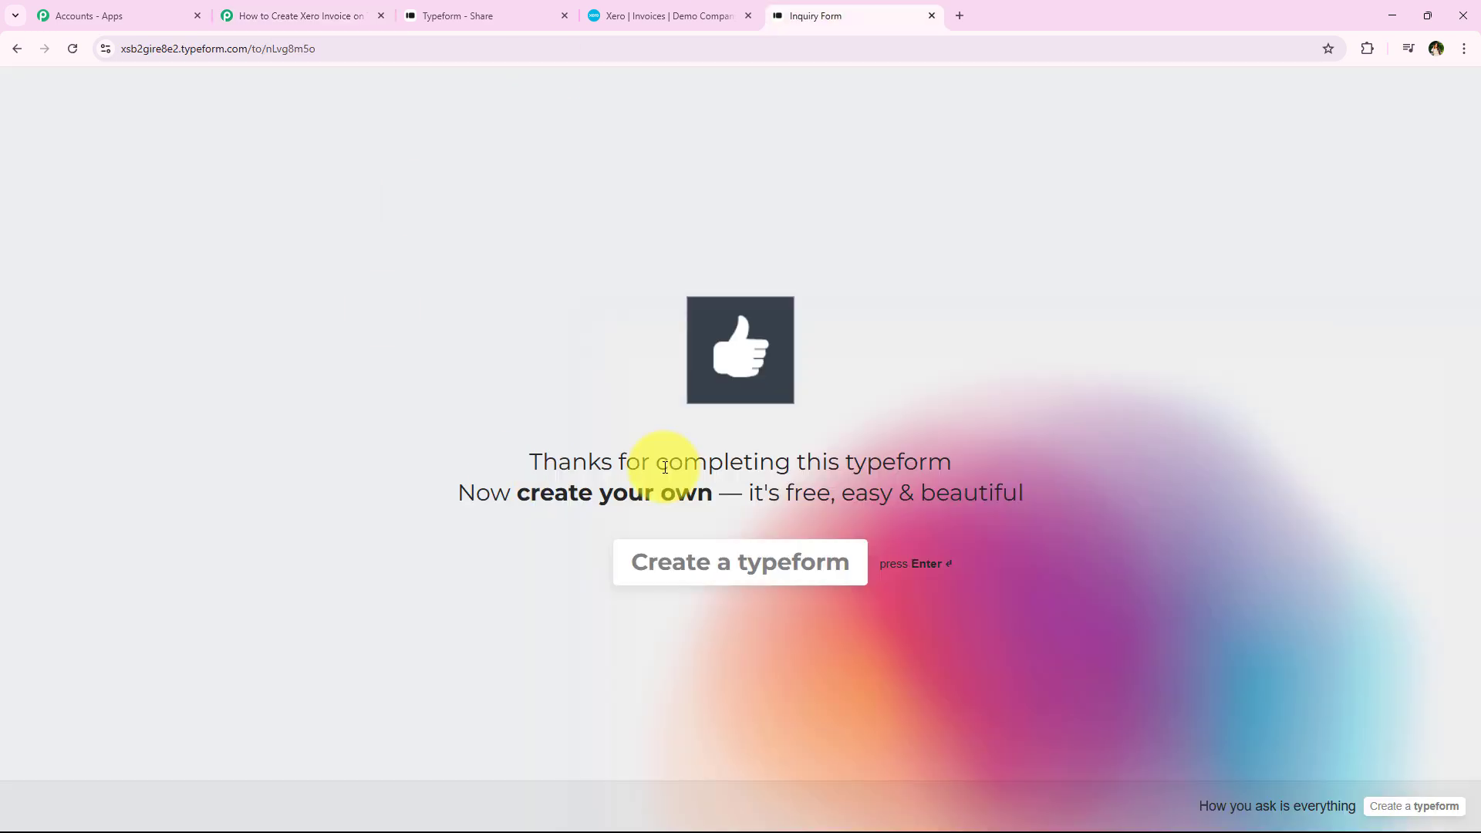
{"action": "left_click", "coordinate": [300, 15]}
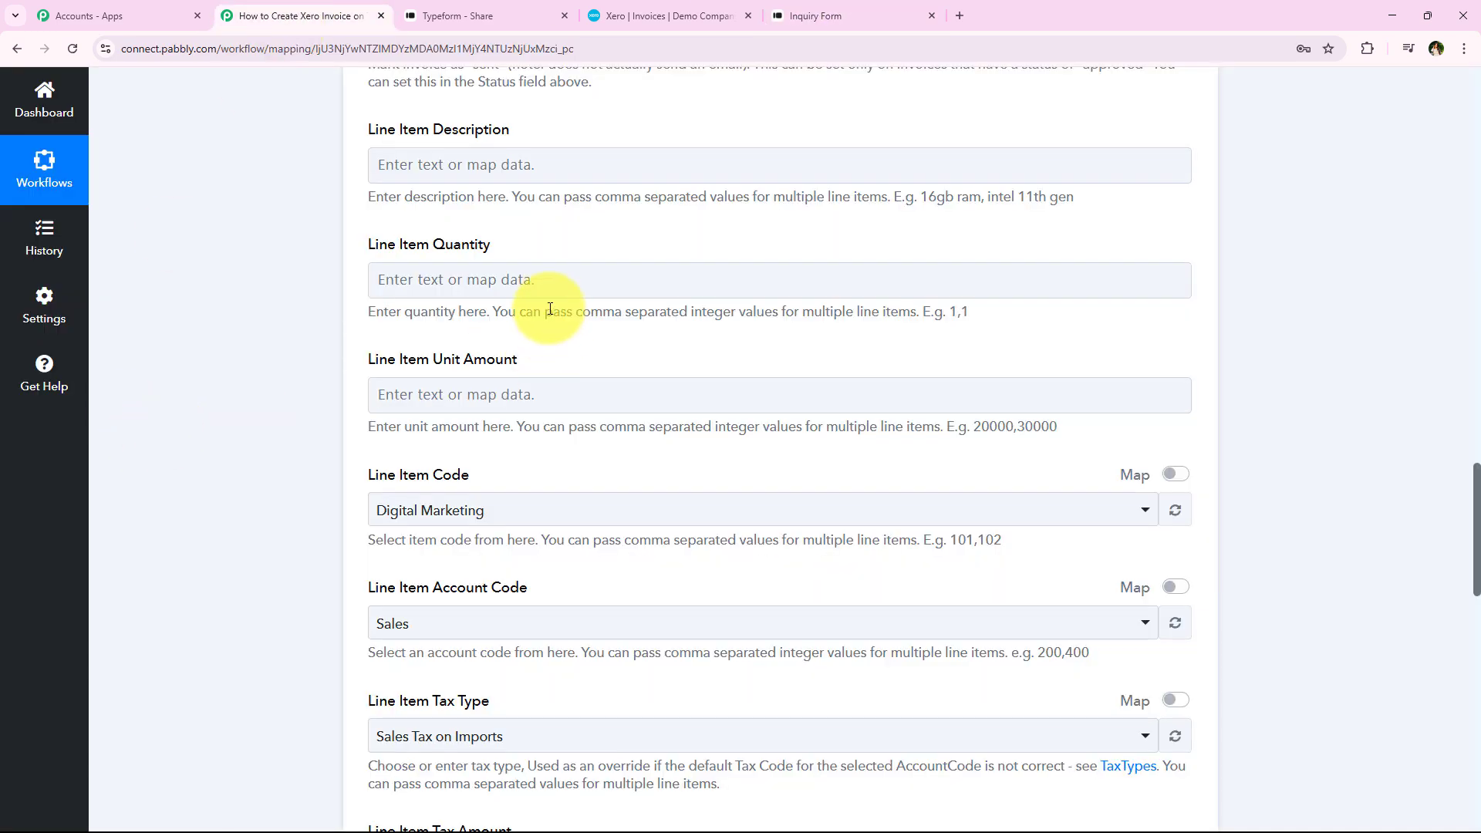
{"action": "left_click", "coordinate": [402, 284]}
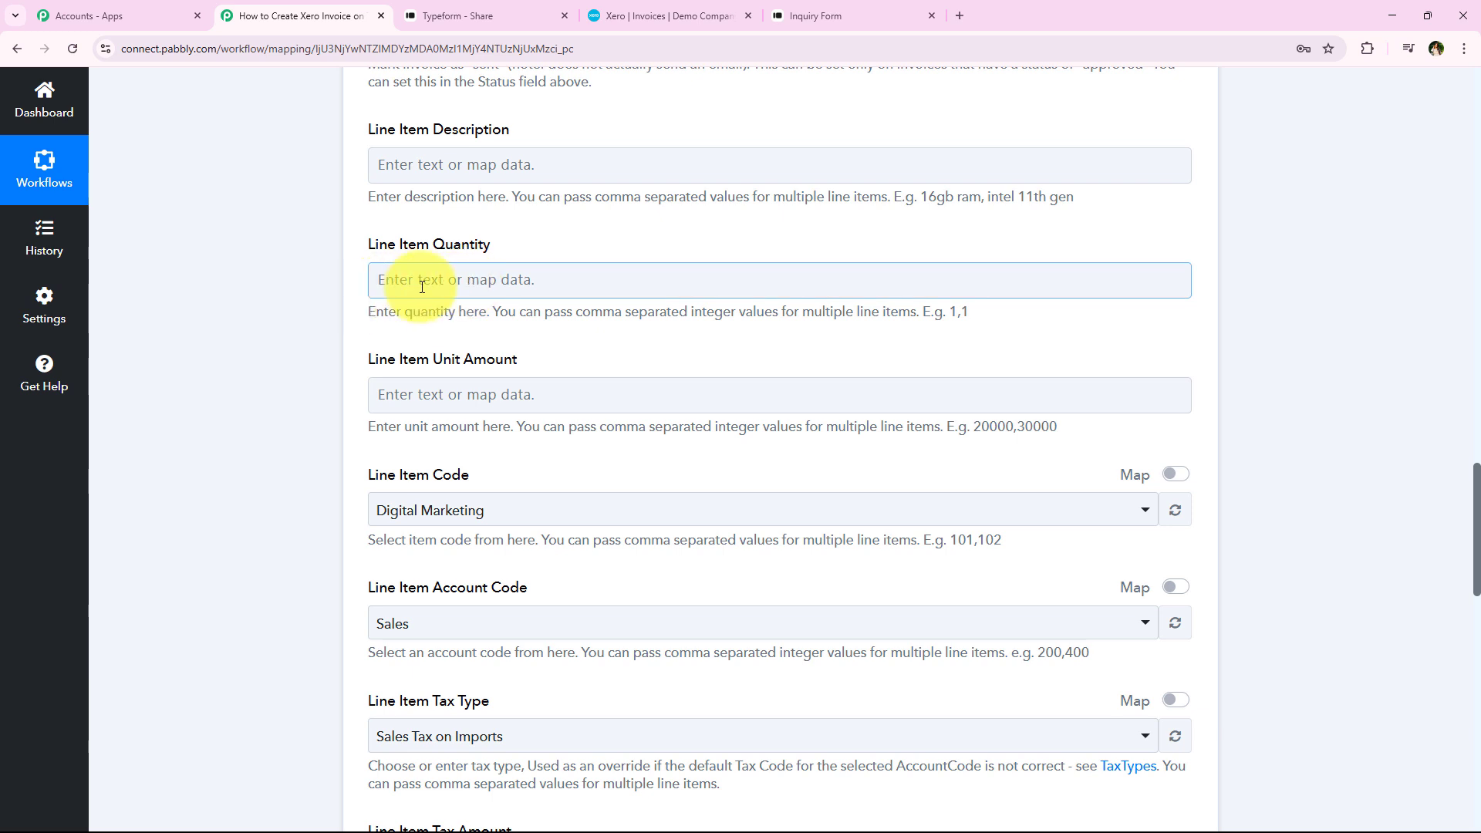
{"action": "left_click", "coordinate": [426, 285]}
{"action": "type", "text": "1"}
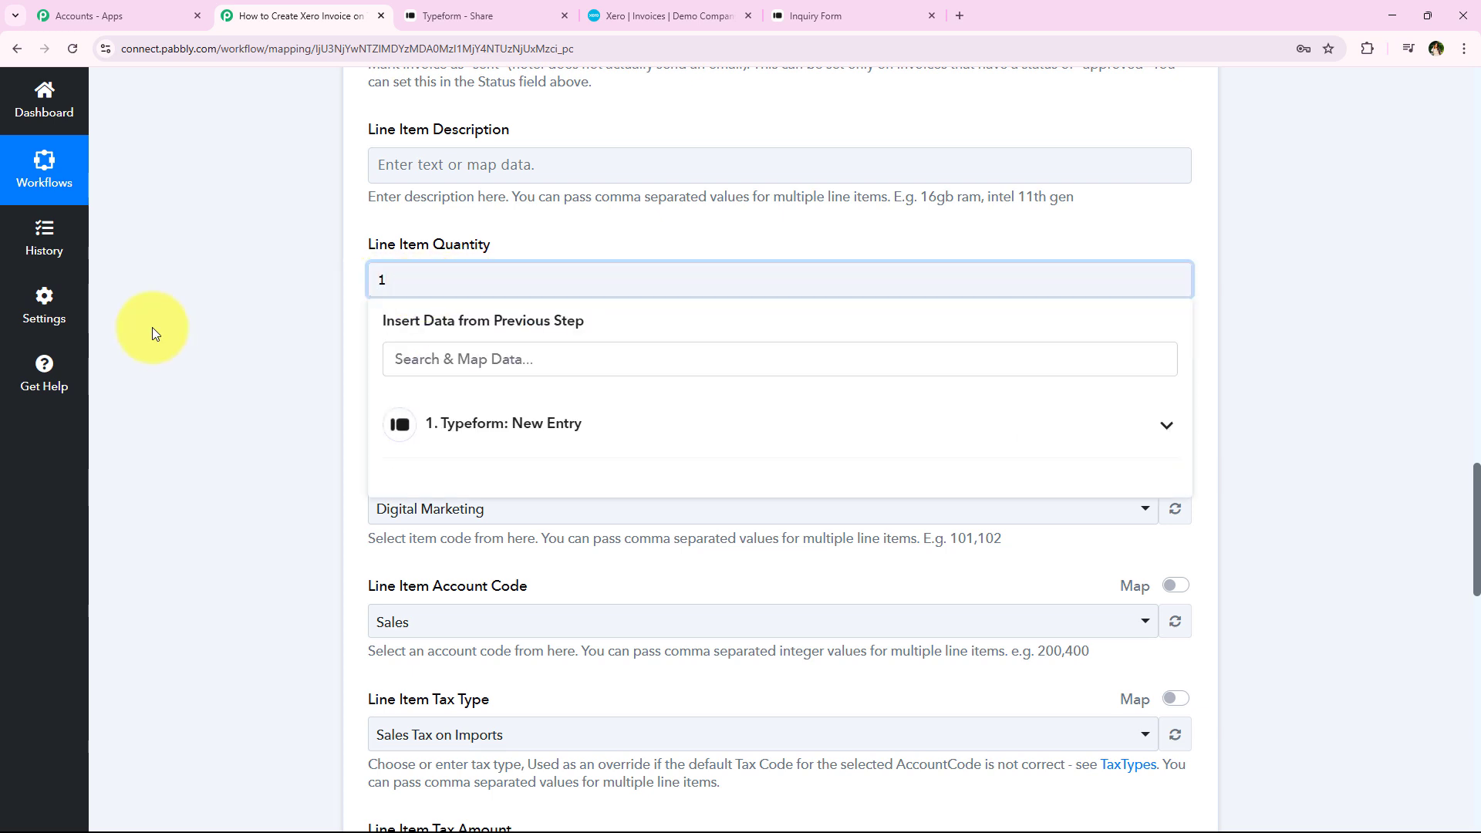
{"action": "left_click", "coordinate": [303, 400]}
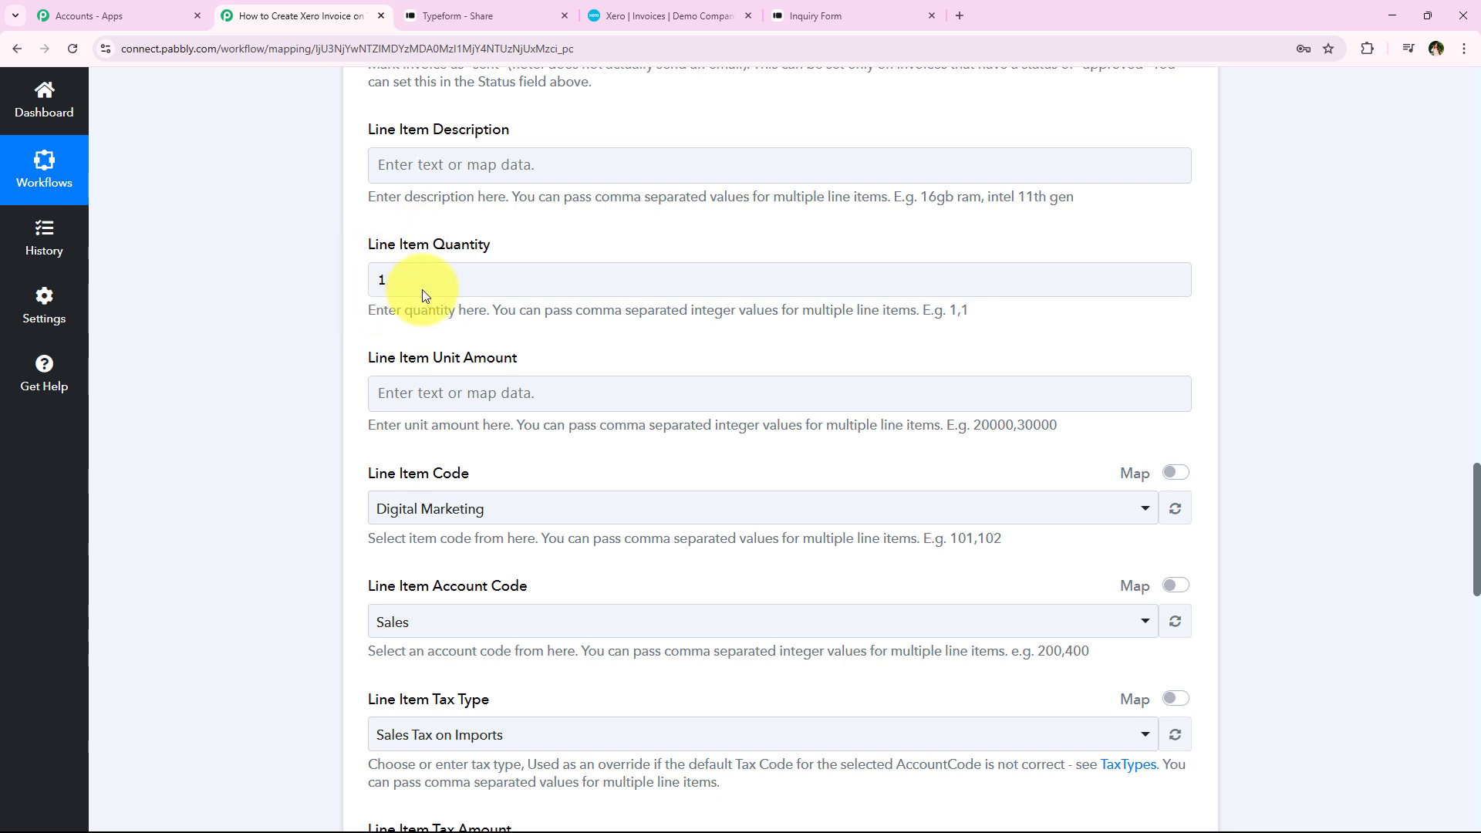
- Check which data can be mapped to the Line Item Unit Amount, without entering a value
{"action": "scroll", "coordinate": [370, 370], "scroll_direction": "down", "scroll_amount": 1}
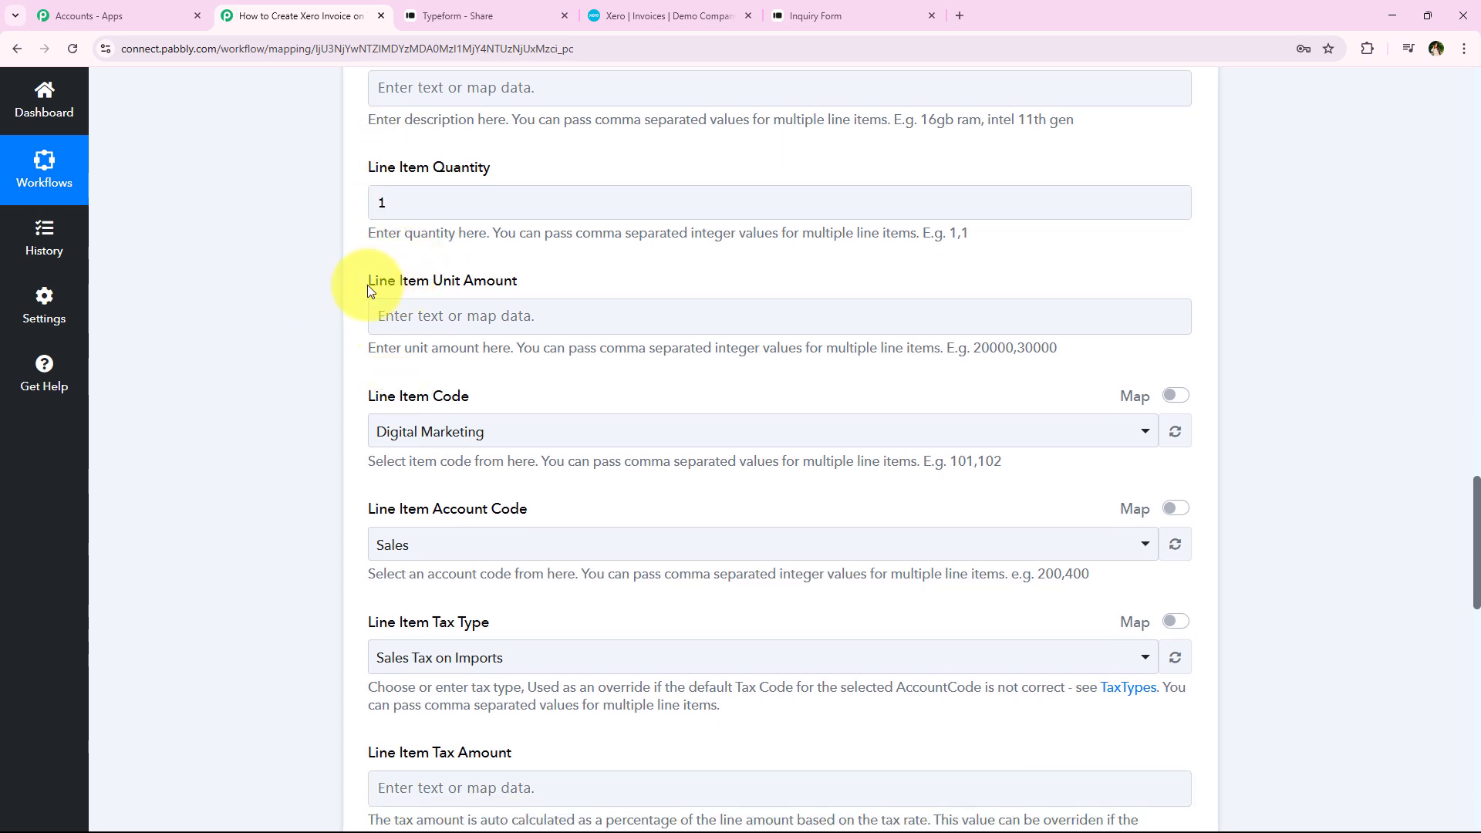
{"action": "left_click", "coordinate": [534, 278]}
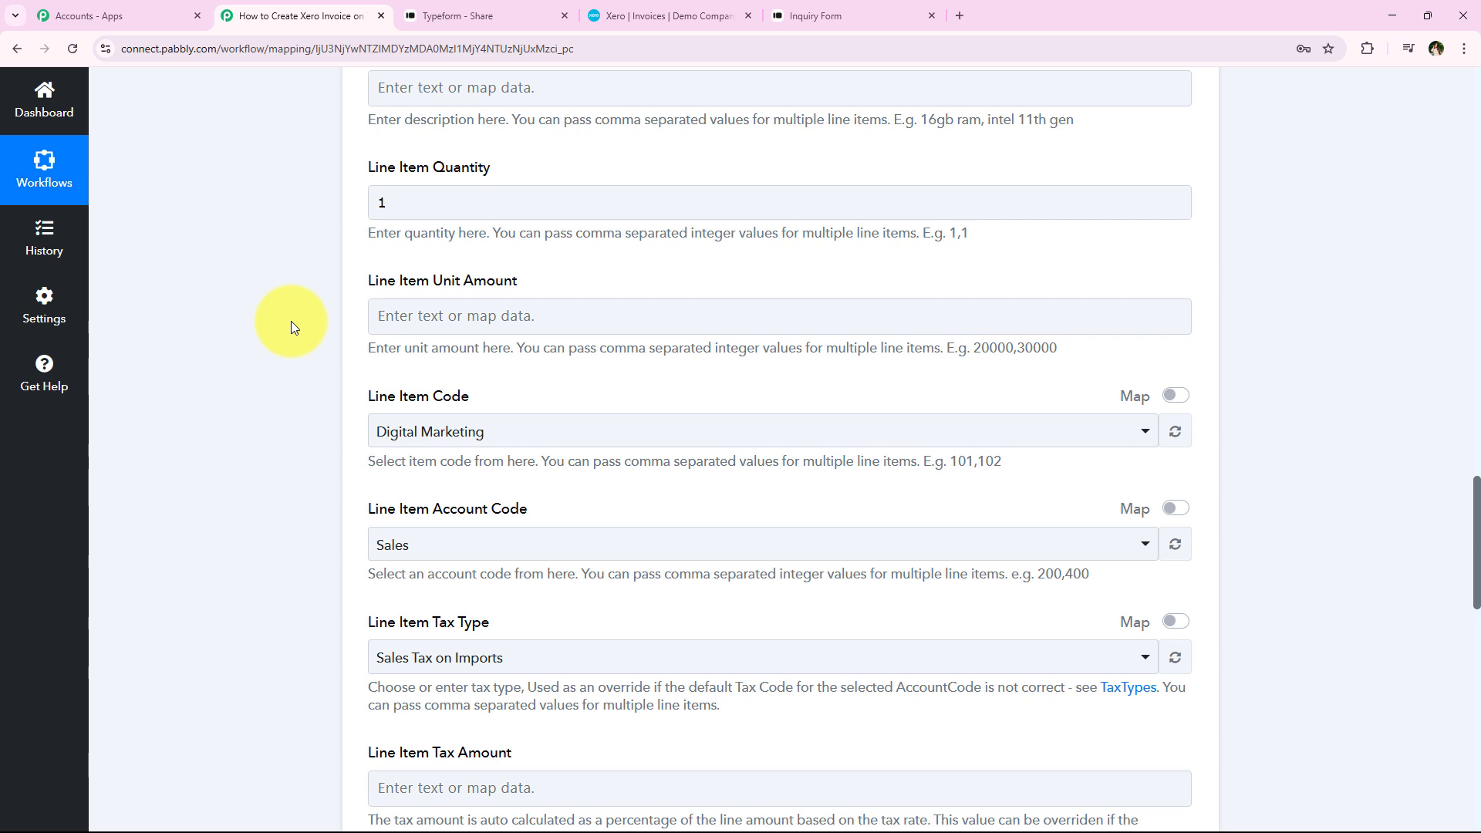
{"action": "left_click", "coordinate": [472, 319]}
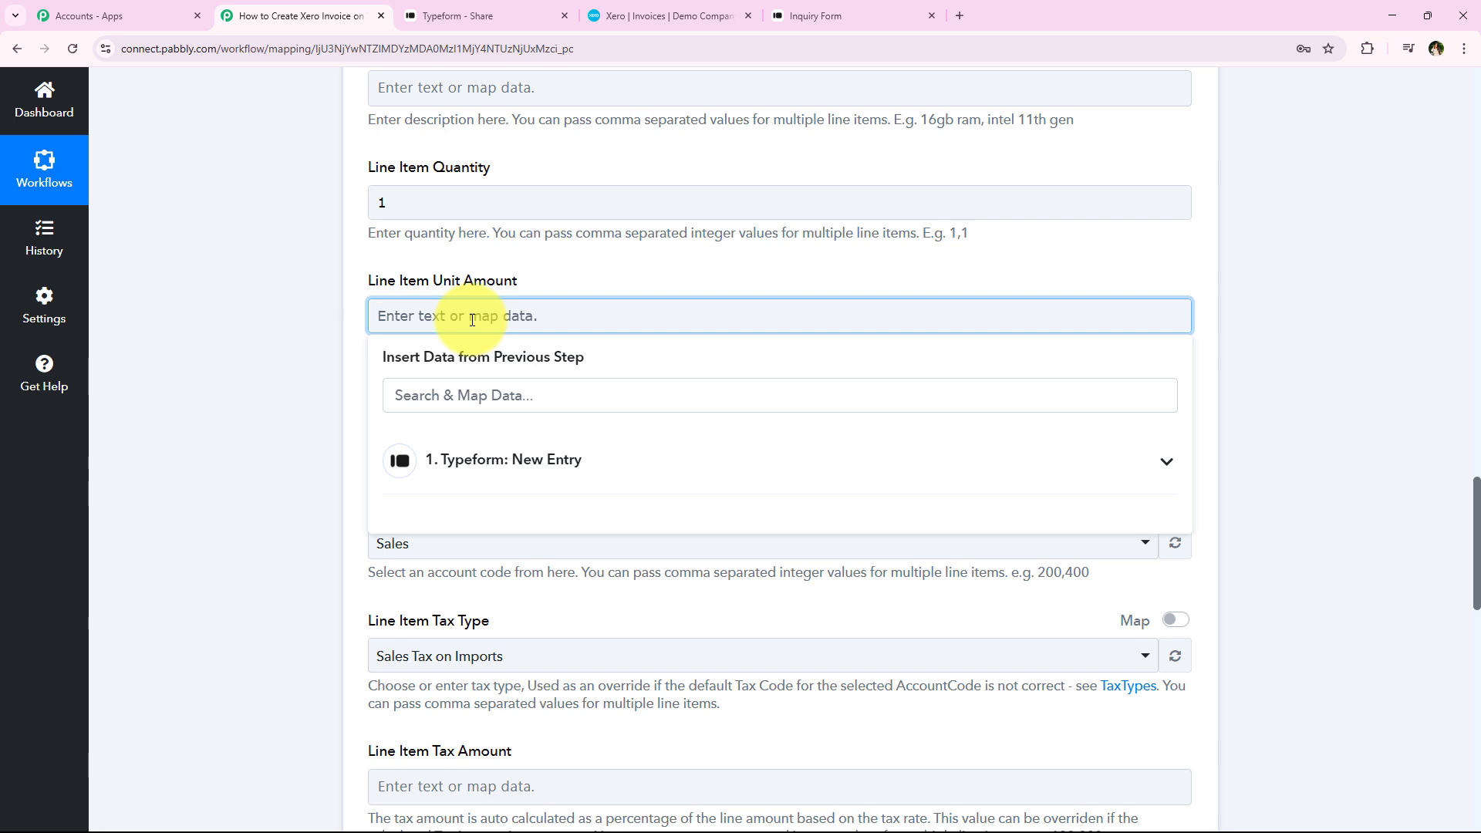
{"action": "left_click", "coordinate": [536, 265]}
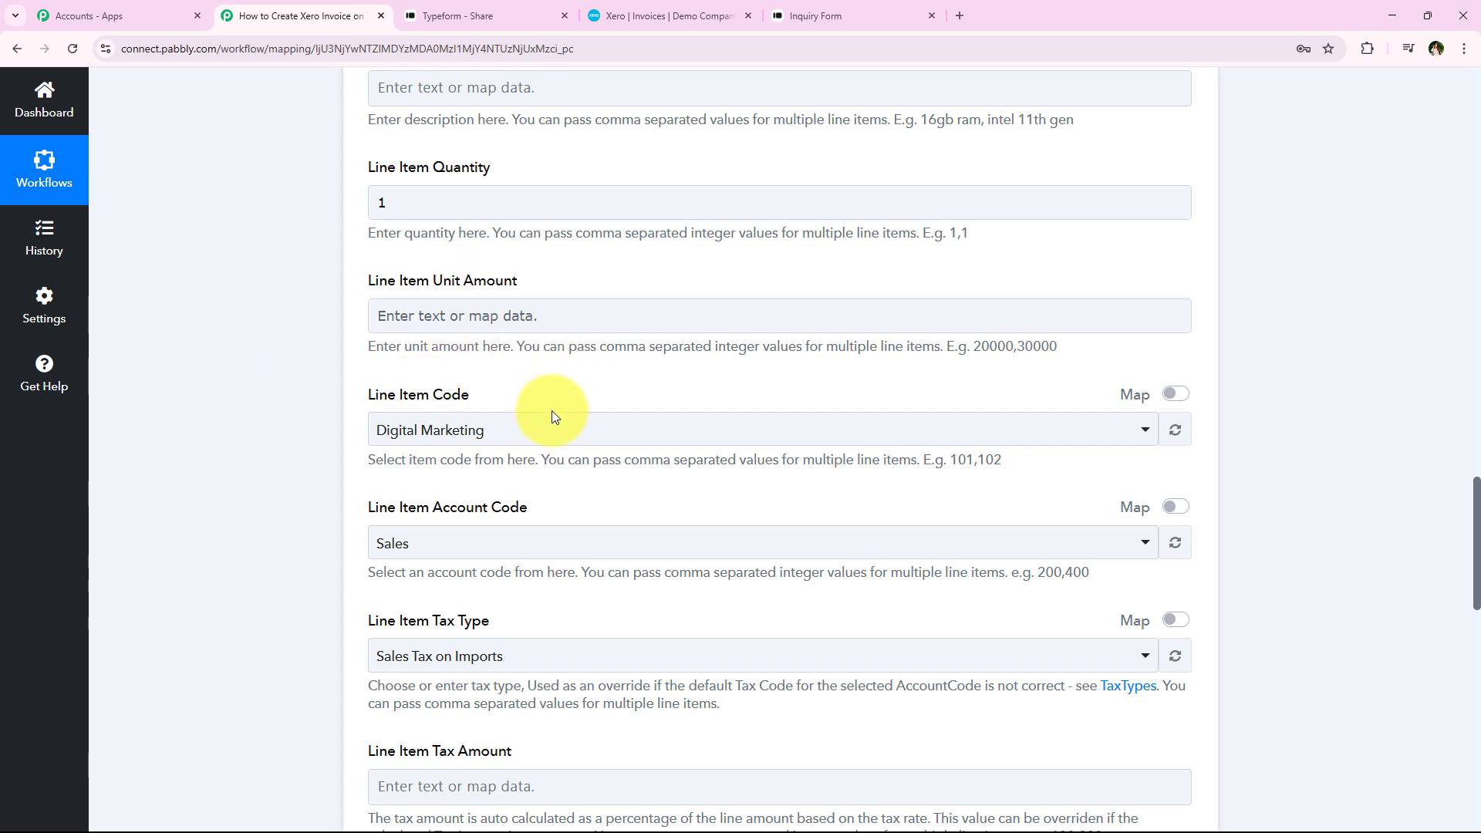
{"action": "left_click", "coordinate": [514, 309]}
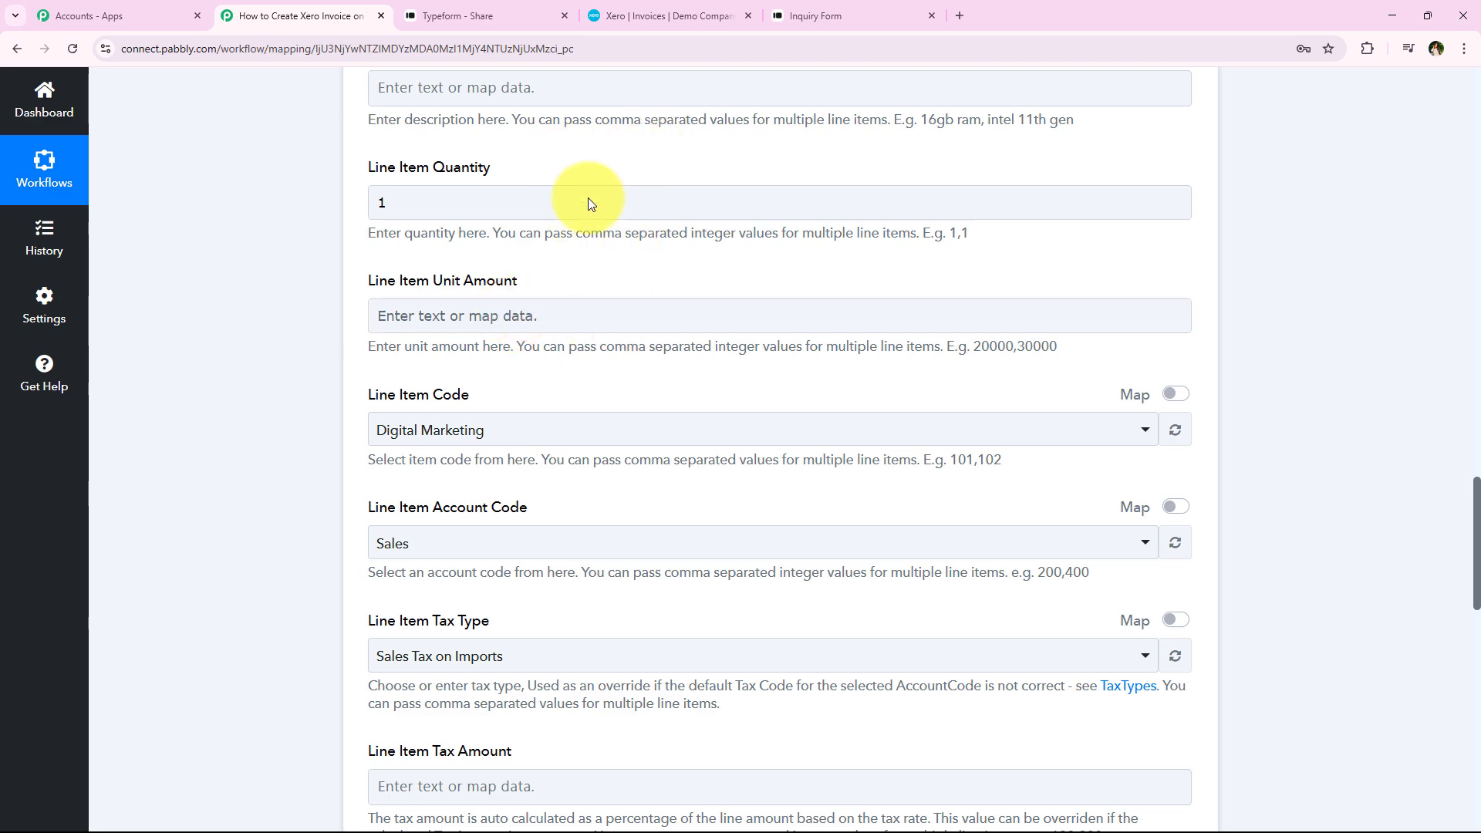
- Look up the sale price of the Digital Marketing item in Xero's products and services
{"action": "left_click", "coordinate": [588, 9]}
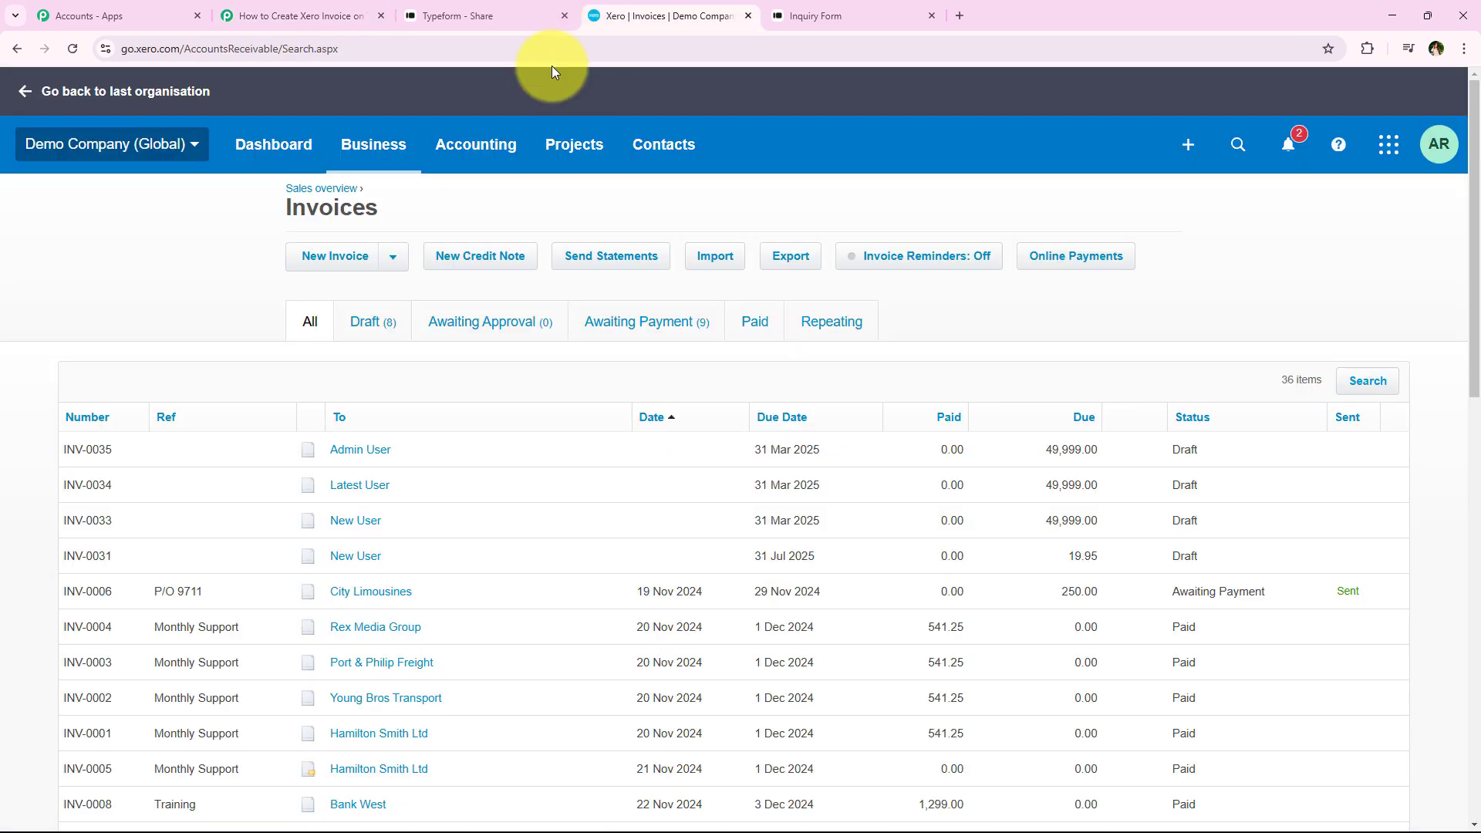
{"action": "left_click", "coordinate": [386, 168]}
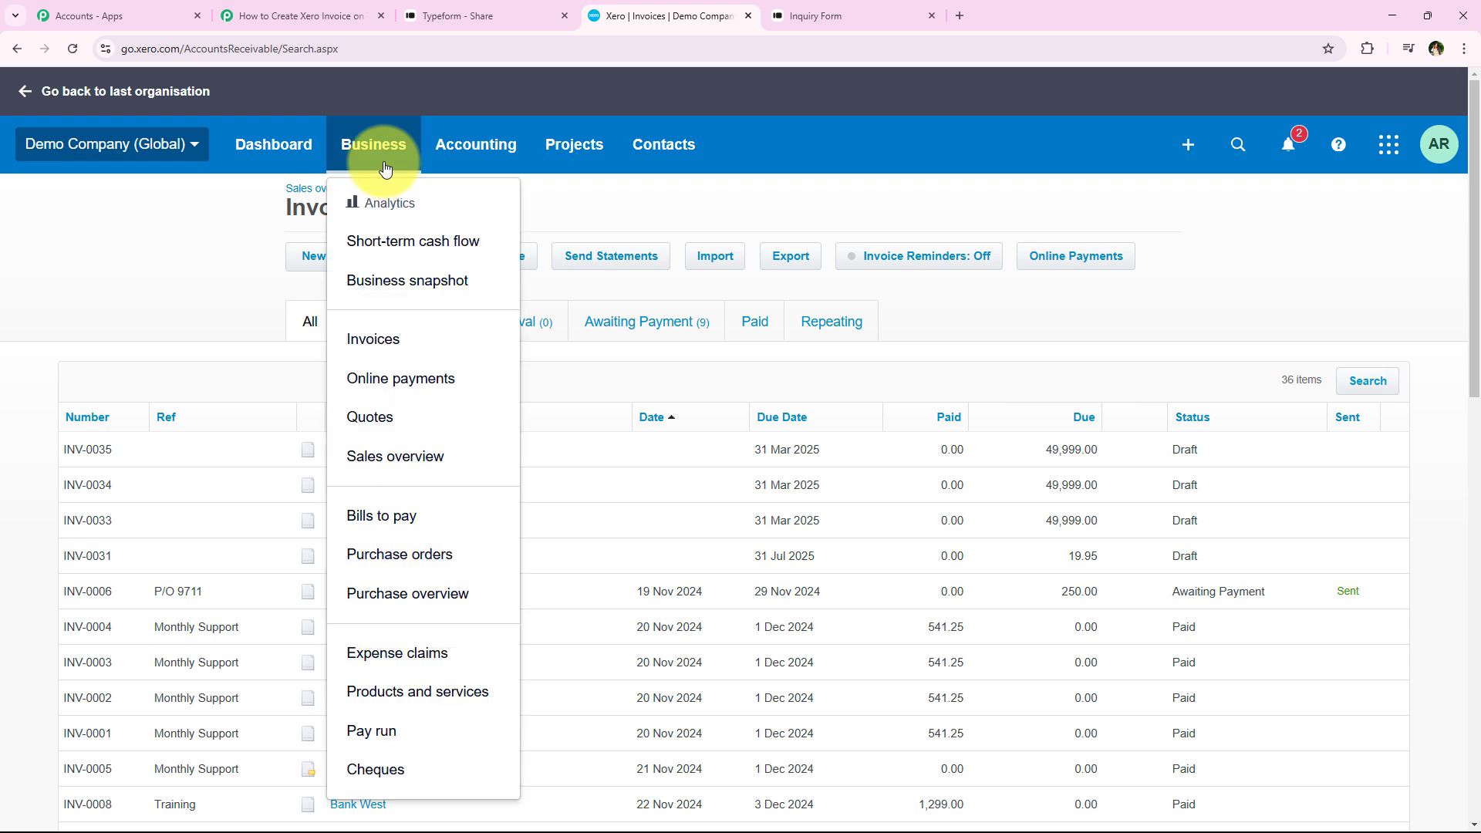
{"action": "left_click", "coordinate": [399, 721]}
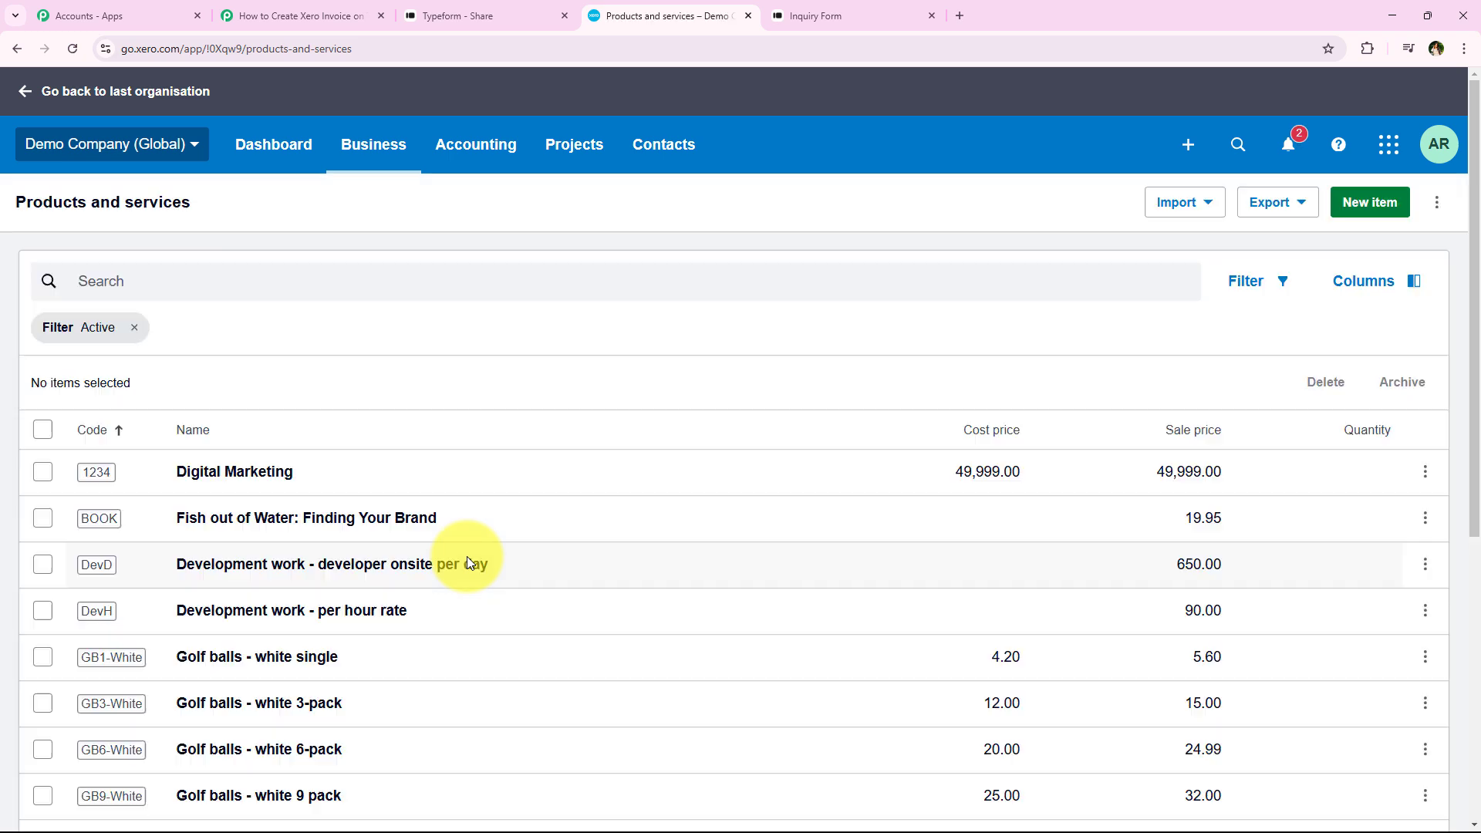
{"action": "left_click", "coordinate": [216, 485]}
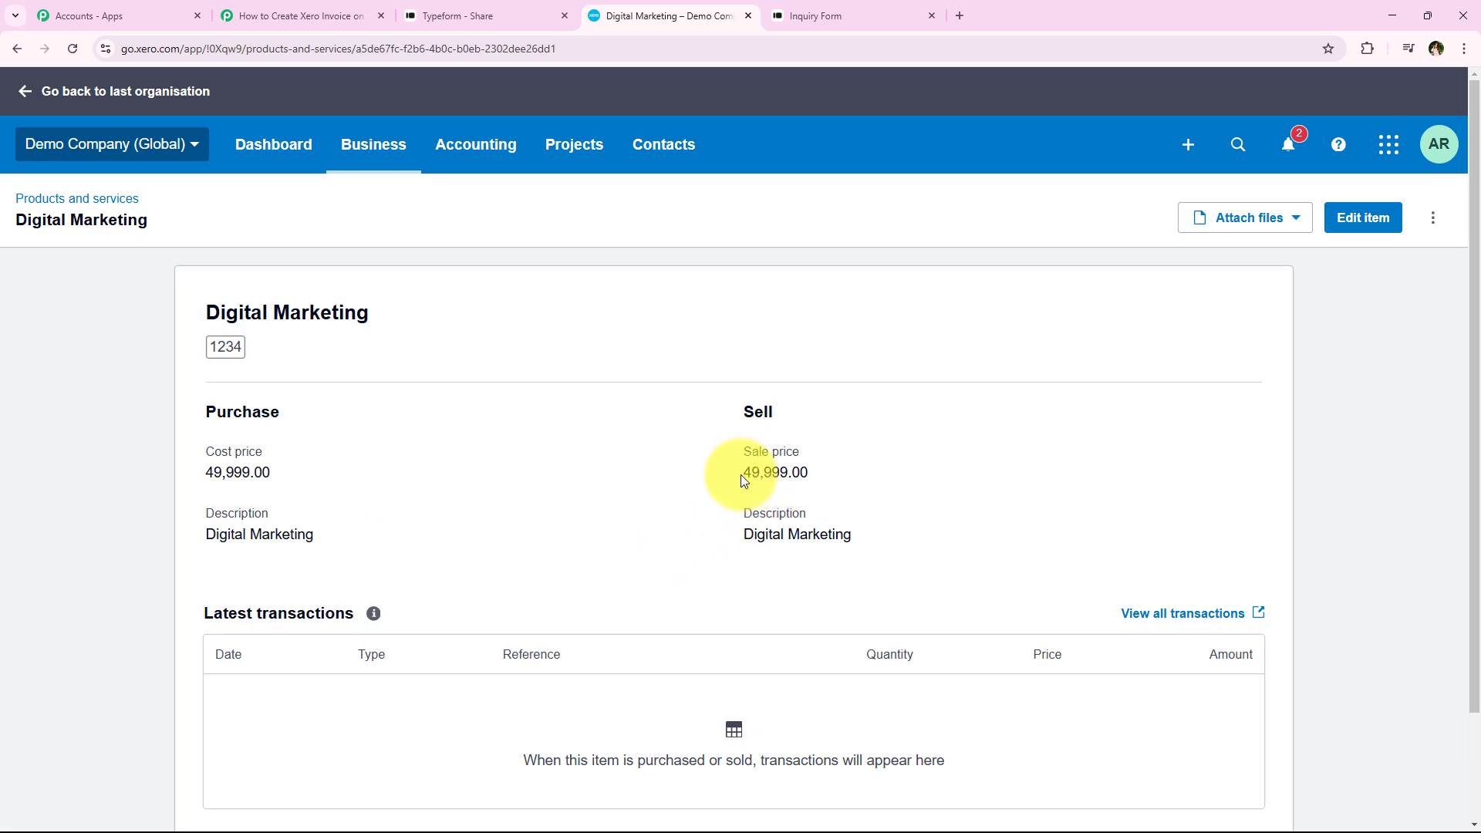
{"action": "left_click_drag", "start_coordinate": [743, 479], "coordinate": [772, 464]}
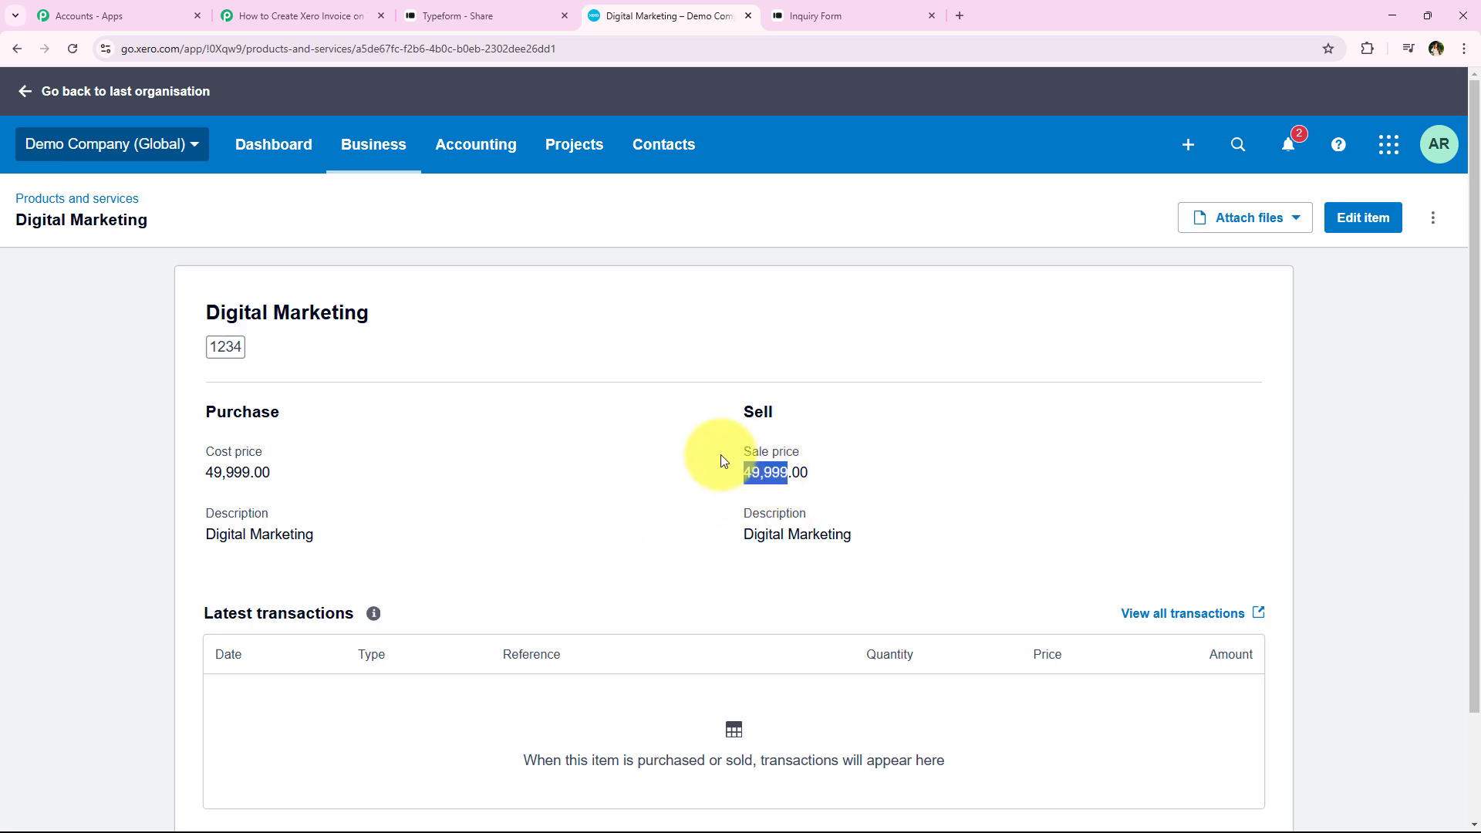
{"action": "left_click", "coordinate": [657, 474]}
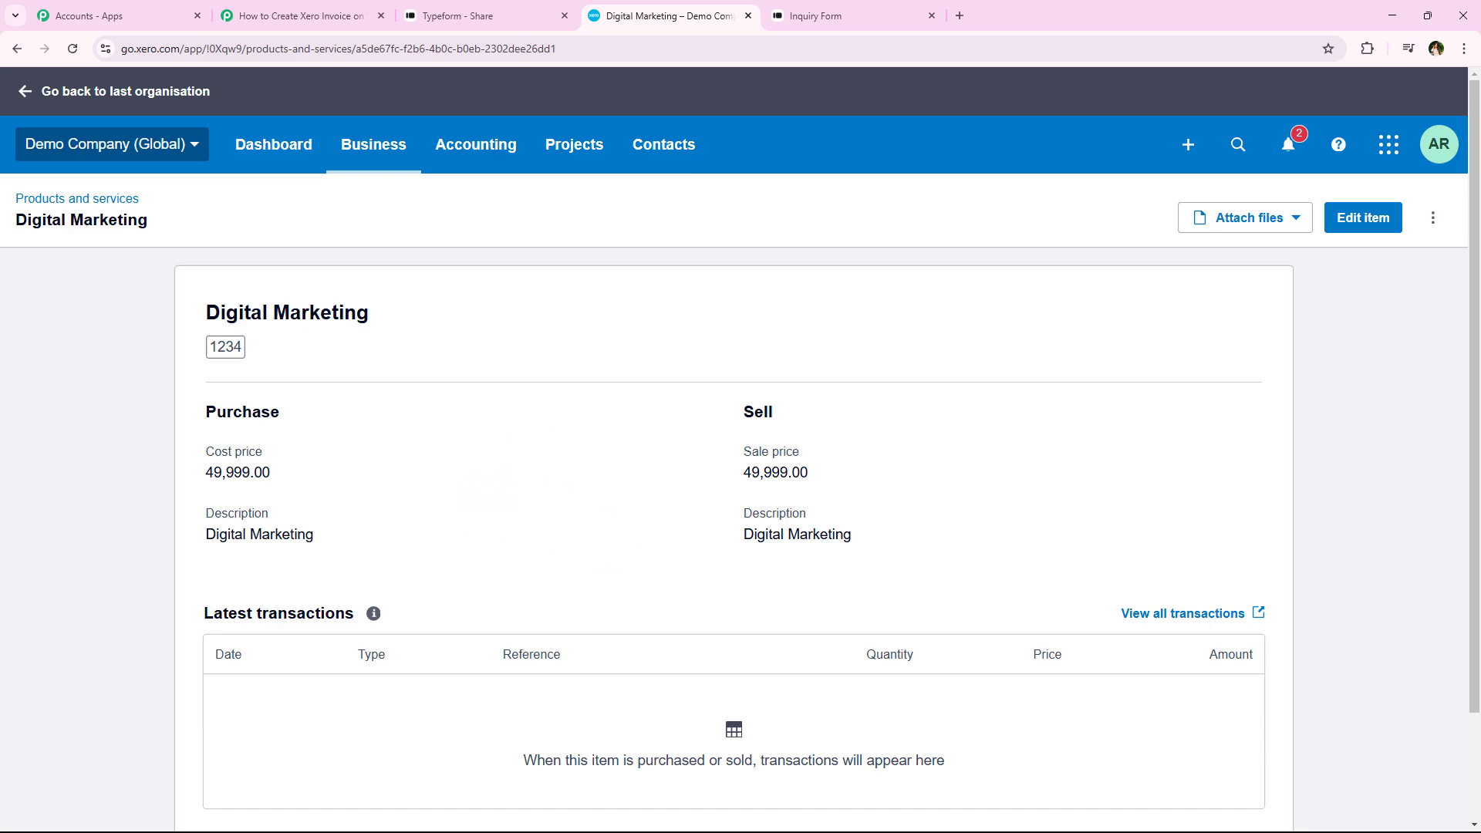
- Set the invoice's Line Item Unit Amount to 49999 in Pabbly Connect and recheck the Digital Marketing item in Xero
{"action": "key", "text": "ctrl+shift+Tab"}
{"action": "left_click", "coordinate": [436, 307]}
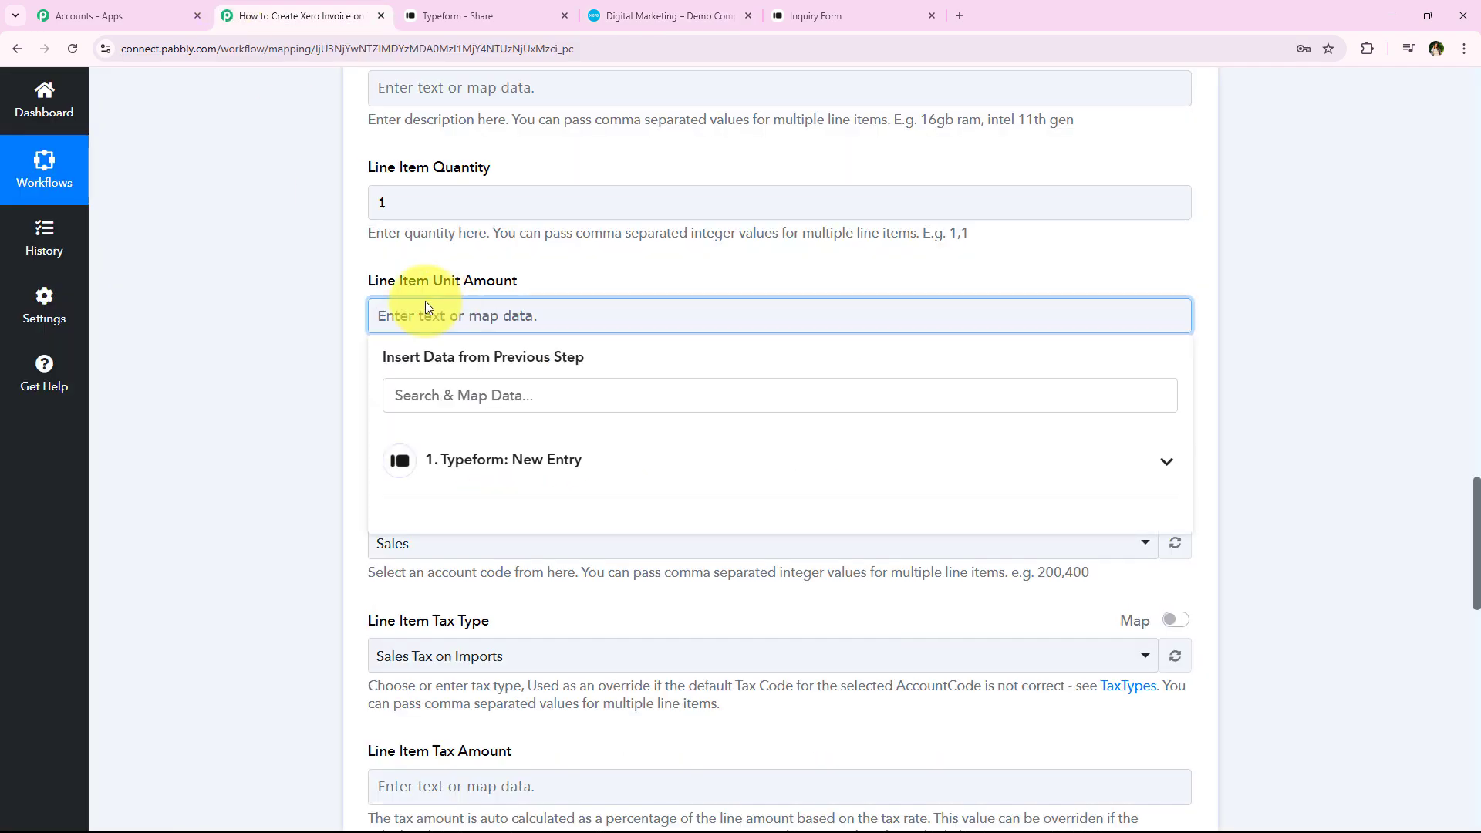
{"action": "type", "text": "49999"}
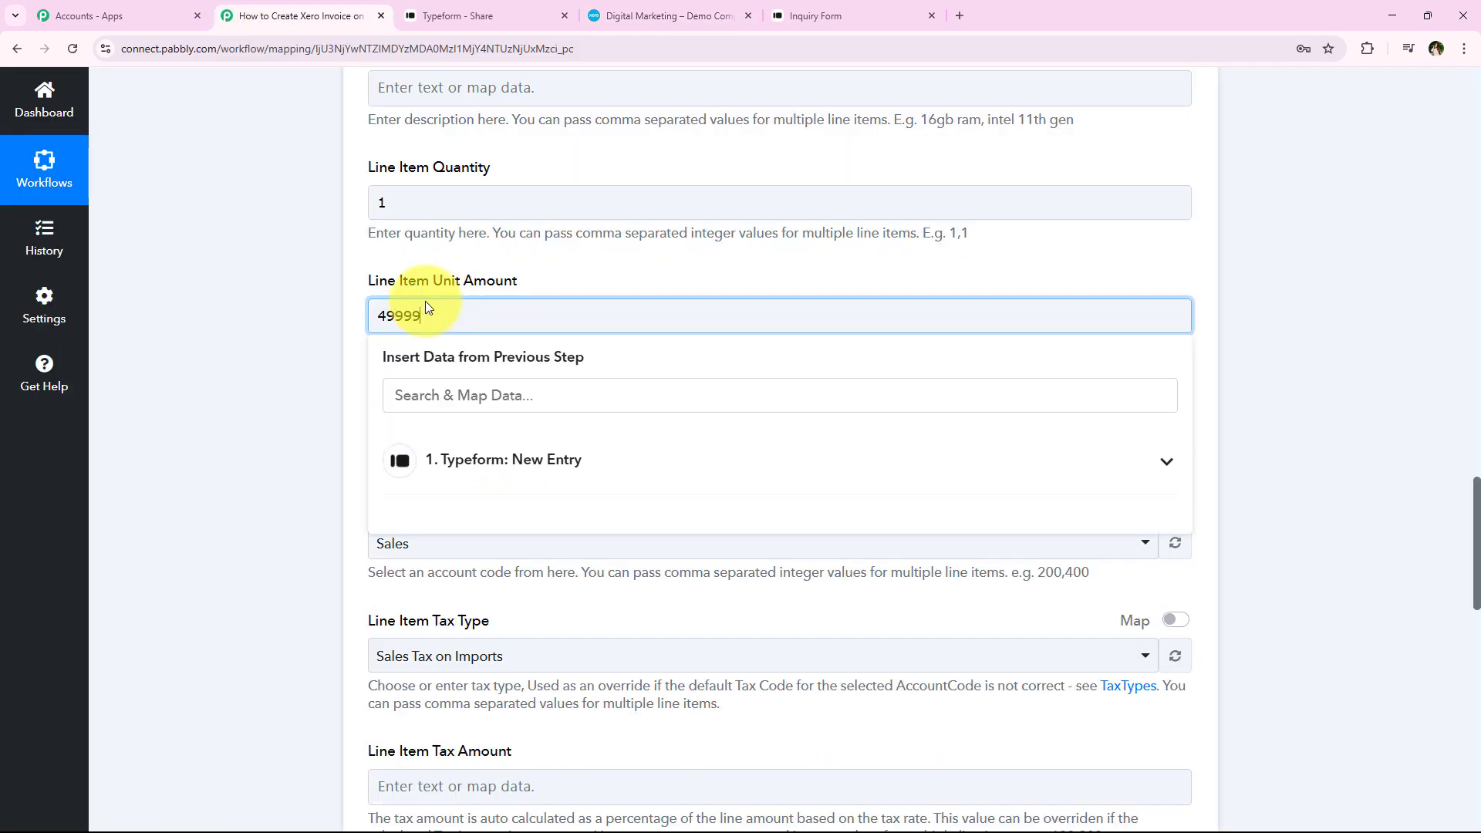
{"action": "left_click", "coordinate": [352, 312]}
{"action": "left_click", "coordinate": [664, 15]}
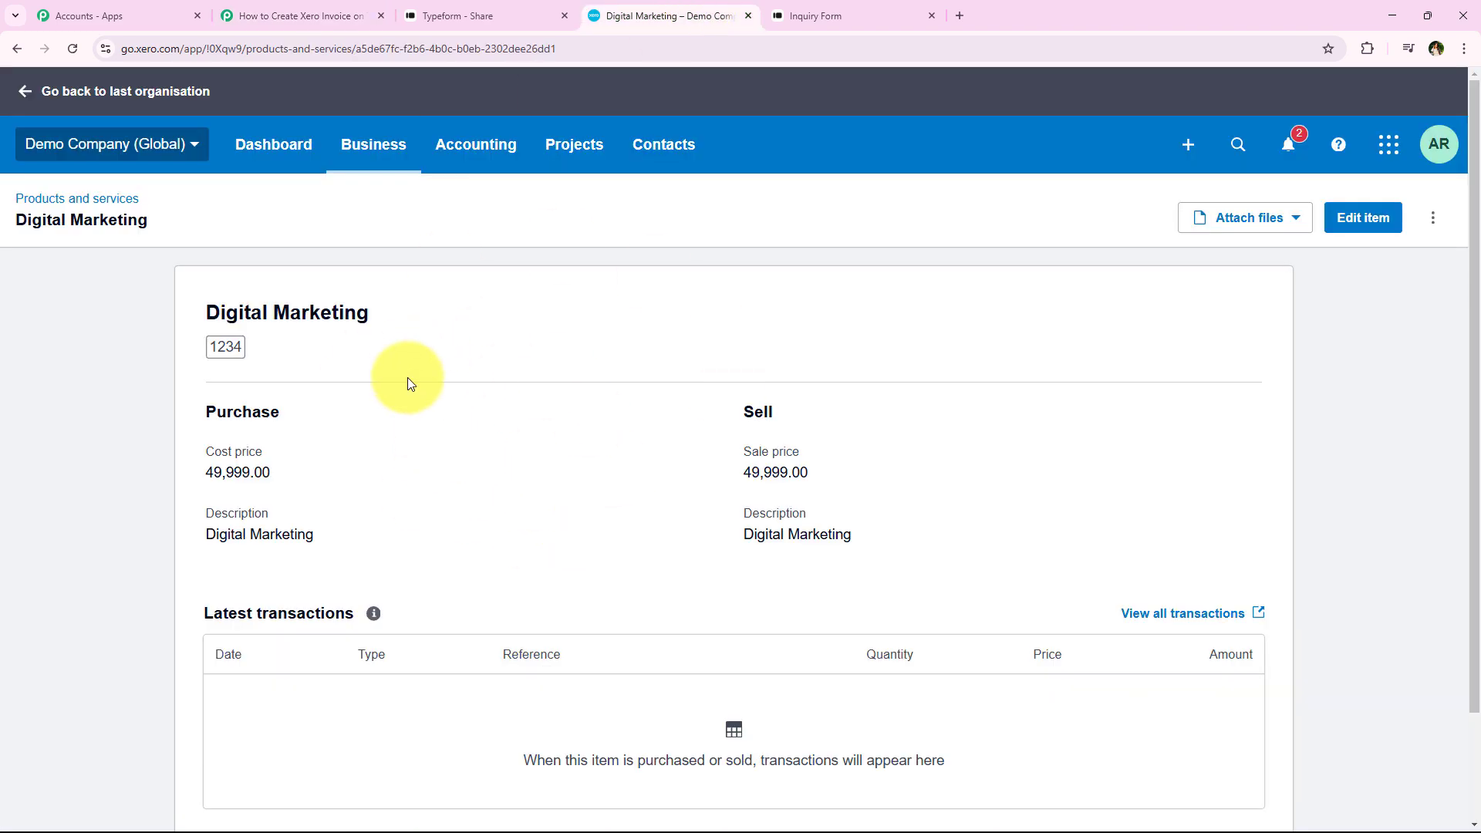
{"action": "left_click", "coordinate": [313, 7]}
{"action": "scroll", "coordinate": [287, 247], "scroll_direction": "up", "scroll_amount": 1}
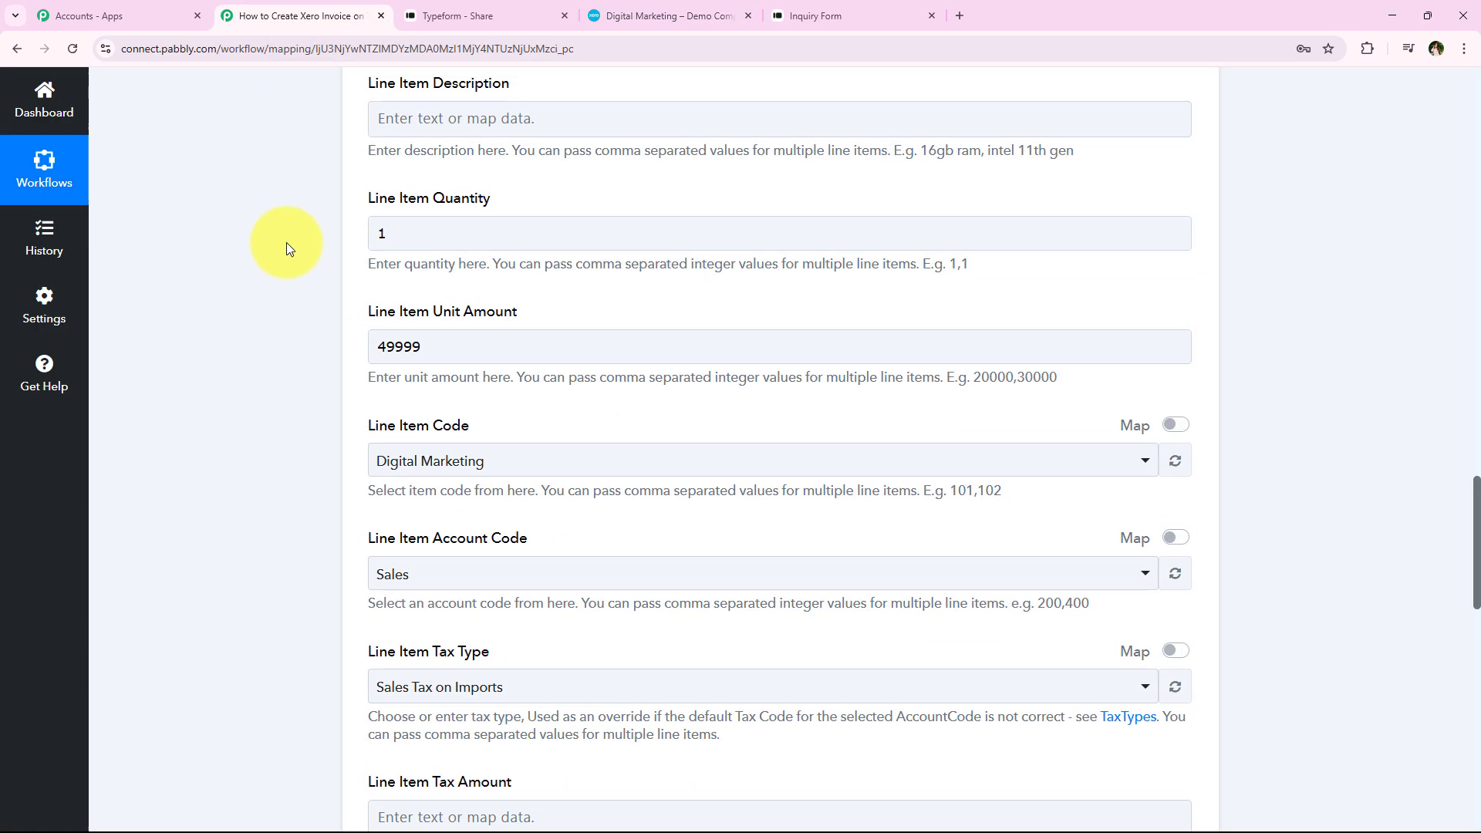
- Choose Digital Marketing as the invoice's Line Item Code
{"action": "scroll", "coordinate": [294, 270], "scroll_direction": "down", "scroll_amount": 1}
{"action": "left_click_drag", "start_coordinate": [368, 394], "coordinate": [475, 417]}
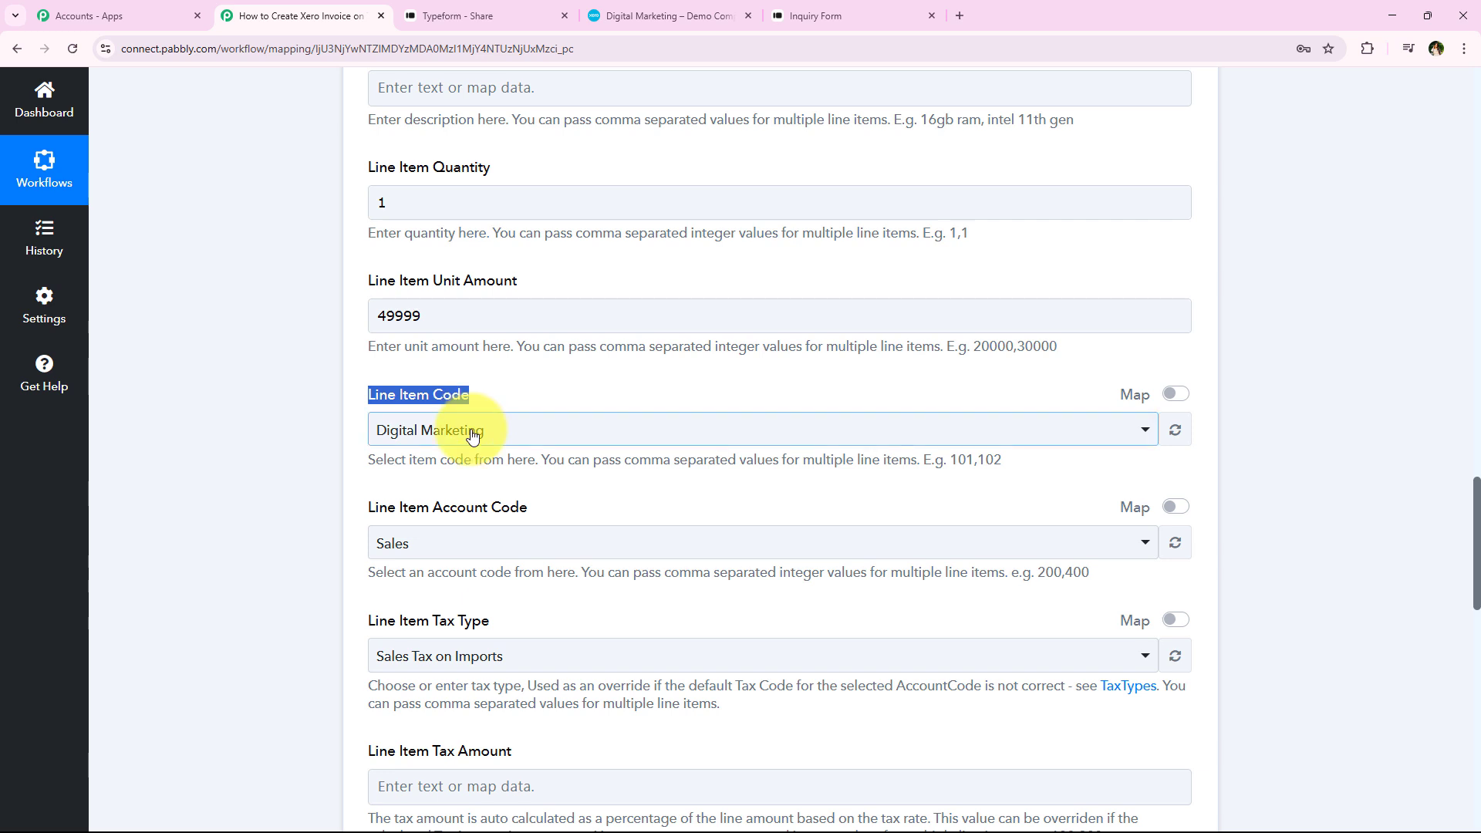
{"action": "left_click", "coordinate": [474, 429]}
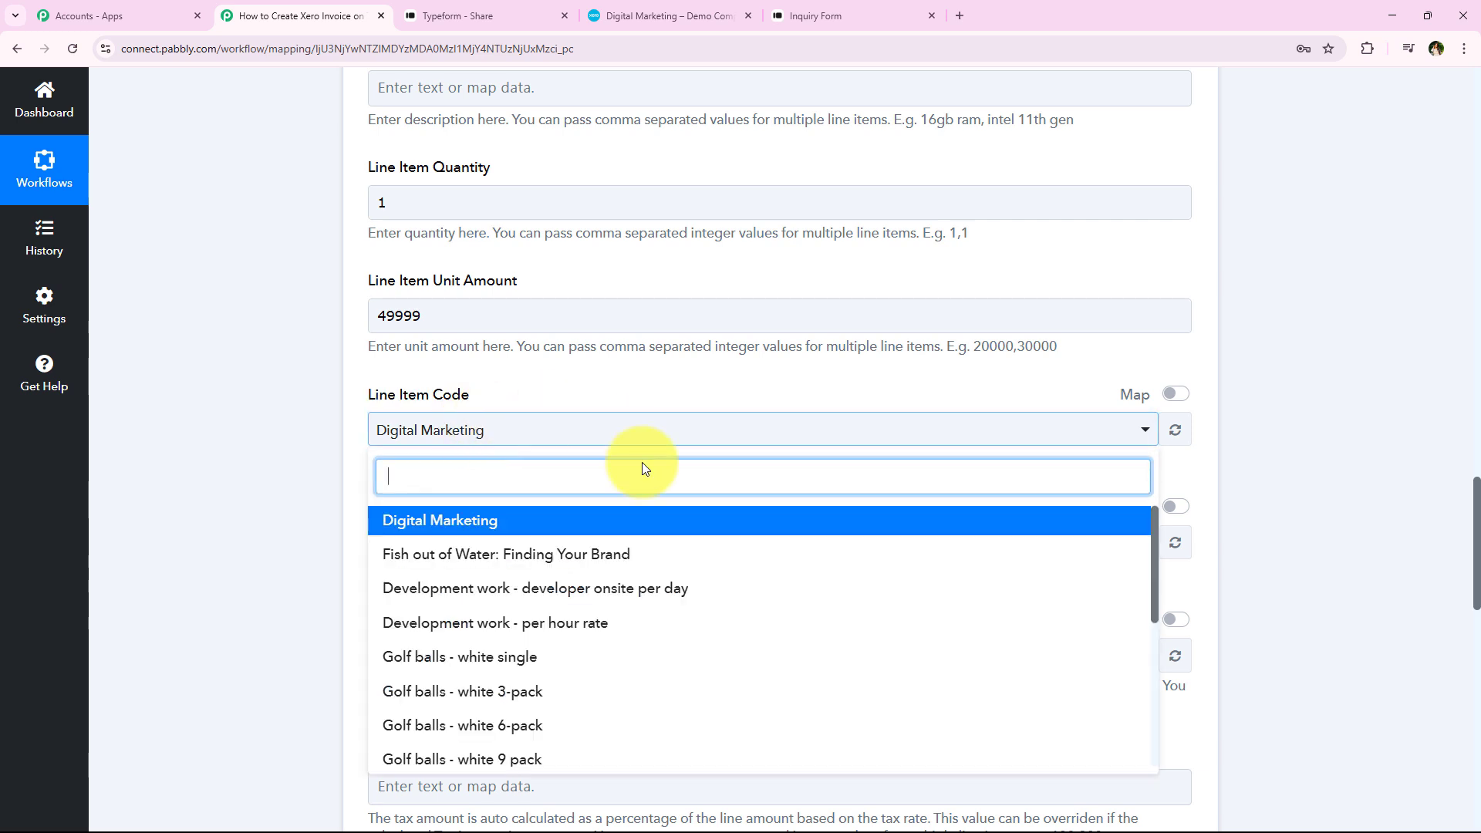
{"action": "left_click", "coordinate": [589, 526]}
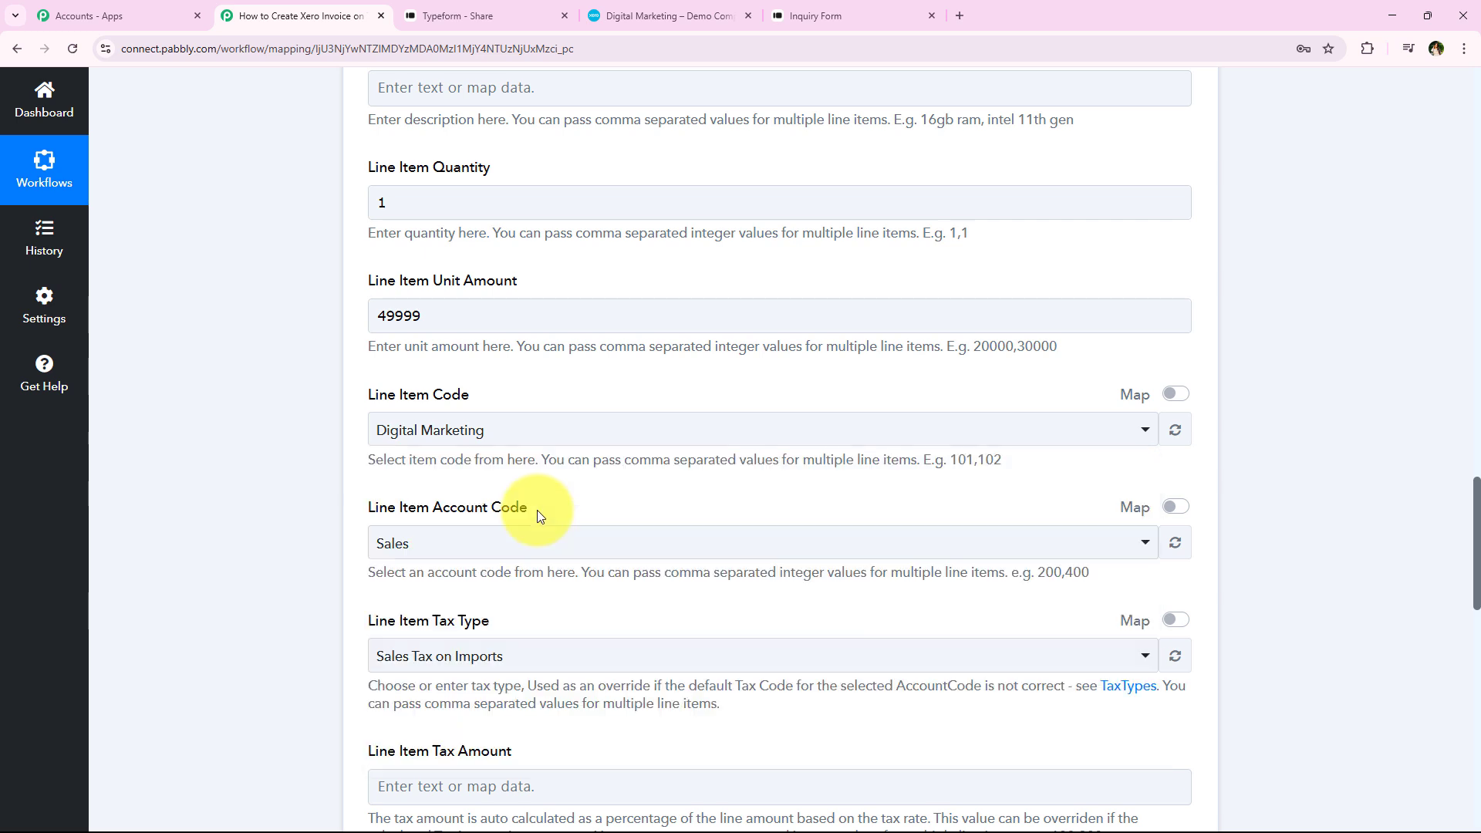
- Browse the items that are available as the Line Item Code
{"action": "left_click", "coordinate": [558, 441]}
{"action": "scroll", "coordinate": [556, 629], "scroll_direction": "down", "scroll_amount": 4}
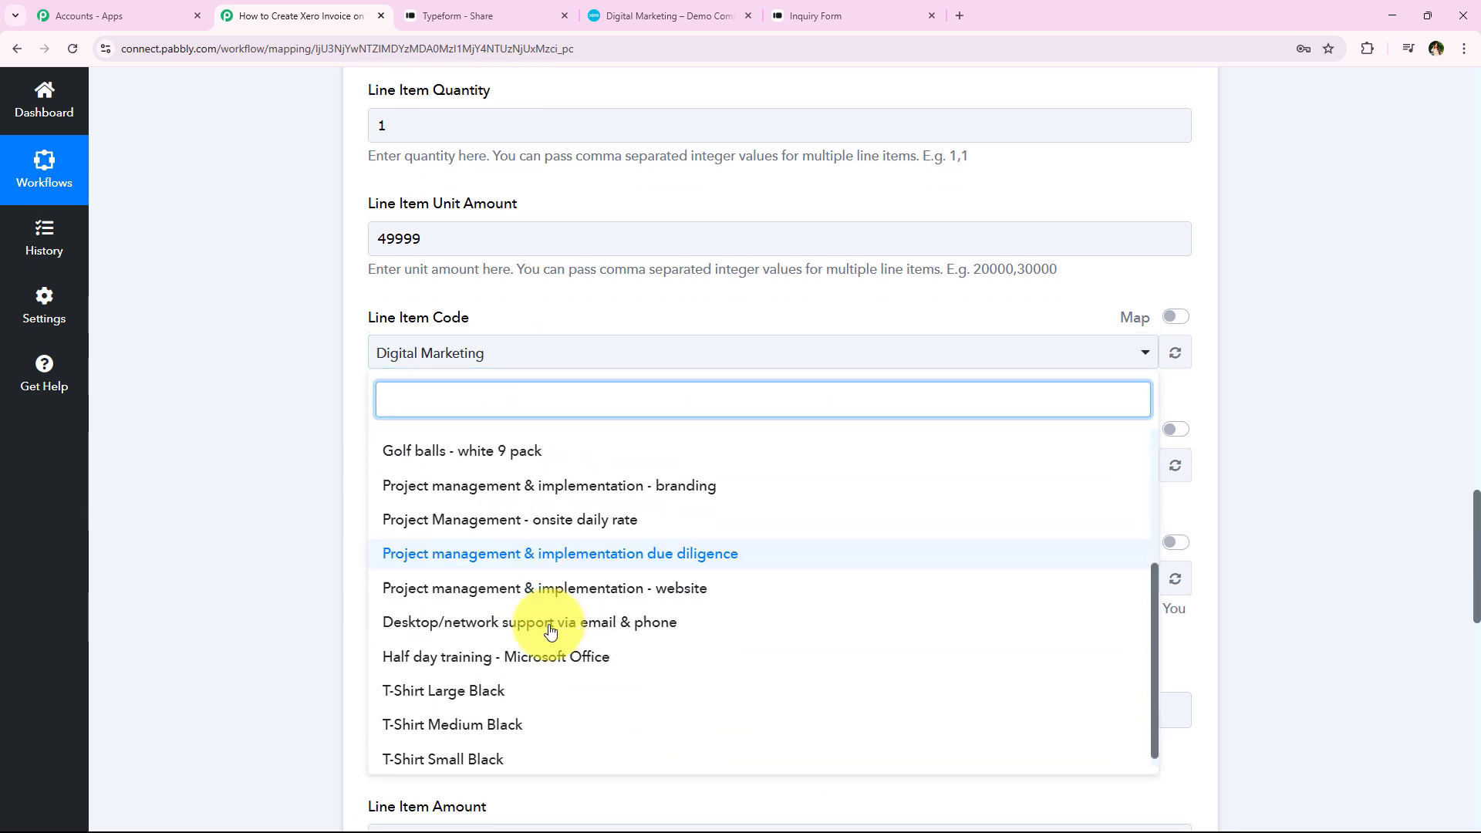
{"action": "scroll", "coordinate": [549, 628], "scroll_direction": "up", "scroll_amount": 3}
{"action": "scroll", "coordinate": [548, 648], "scroll_direction": "down", "scroll_amount": 3}
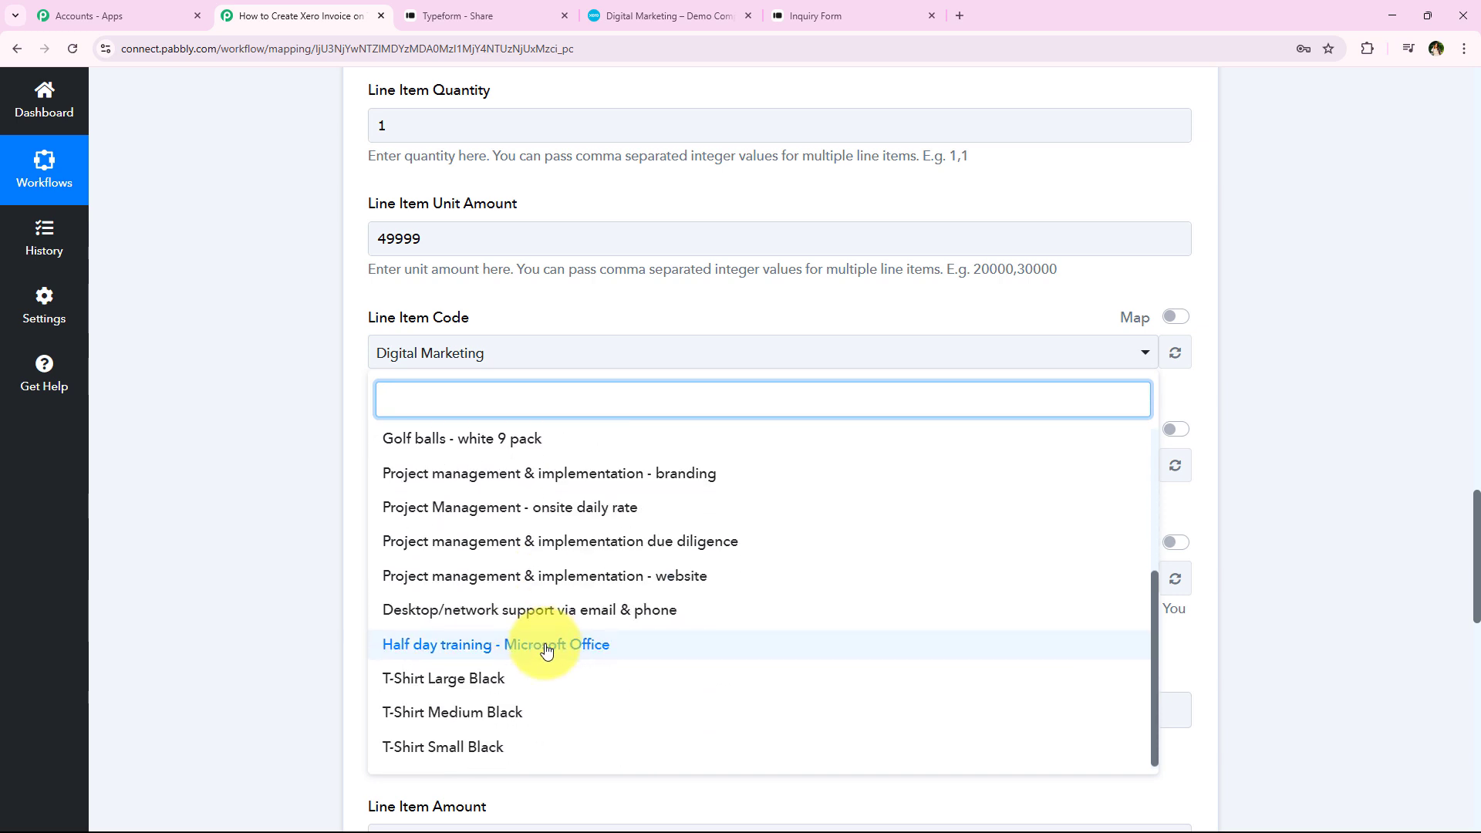
{"action": "scroll", "coordinate": [548, 651], "scroll_direction": "up", "scroll_amount": 3}
{"action": "left_click", "coordinate": [243, 392]}
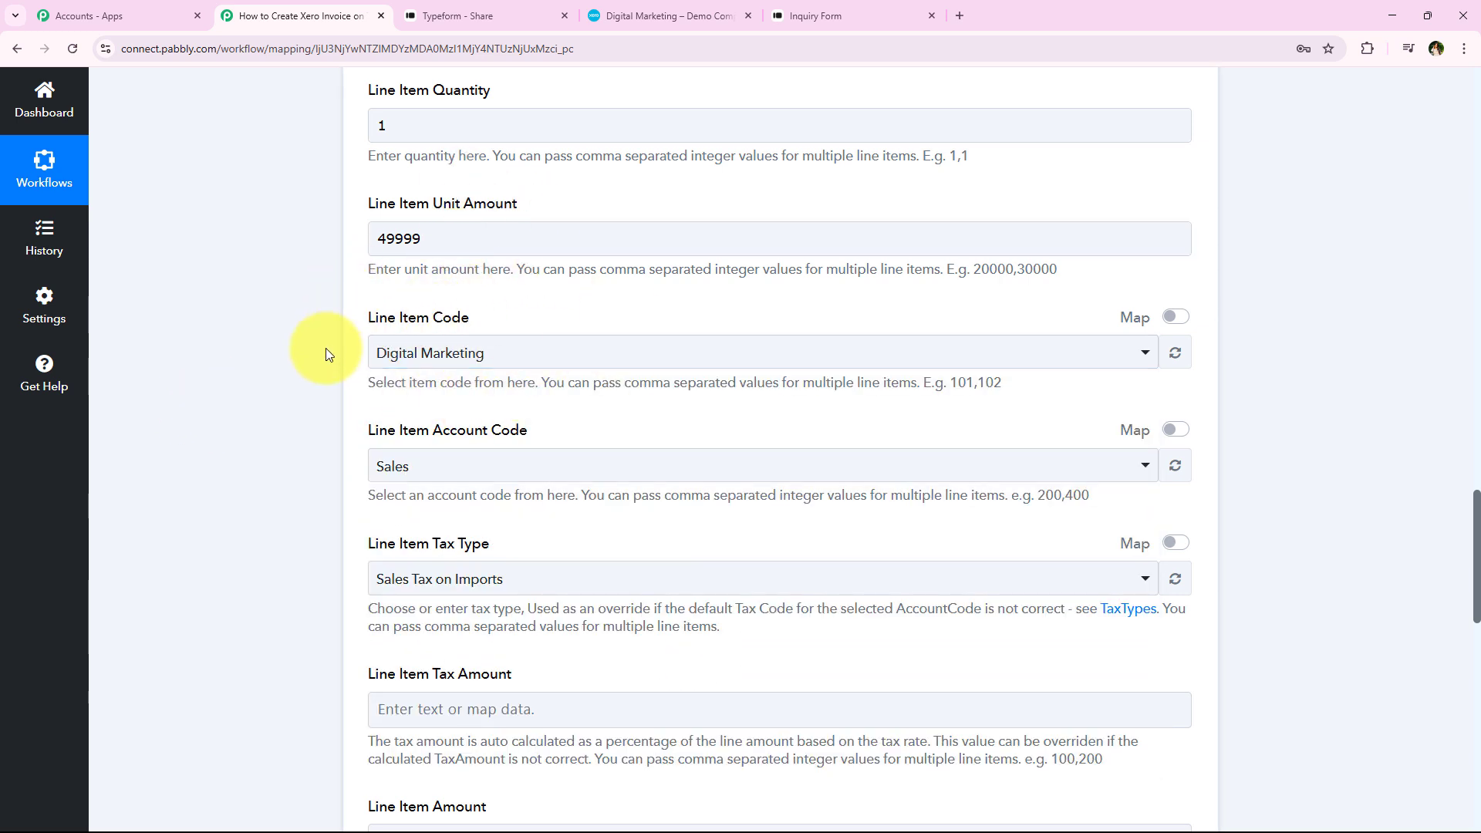
- Set the Line Item Account Code to Sales and the Line Item Tax Type to Tax Exempt
{"action": "scroll", "coordinate": [326, 349], "scroll_direction": "down", "scroll_amount": 2}
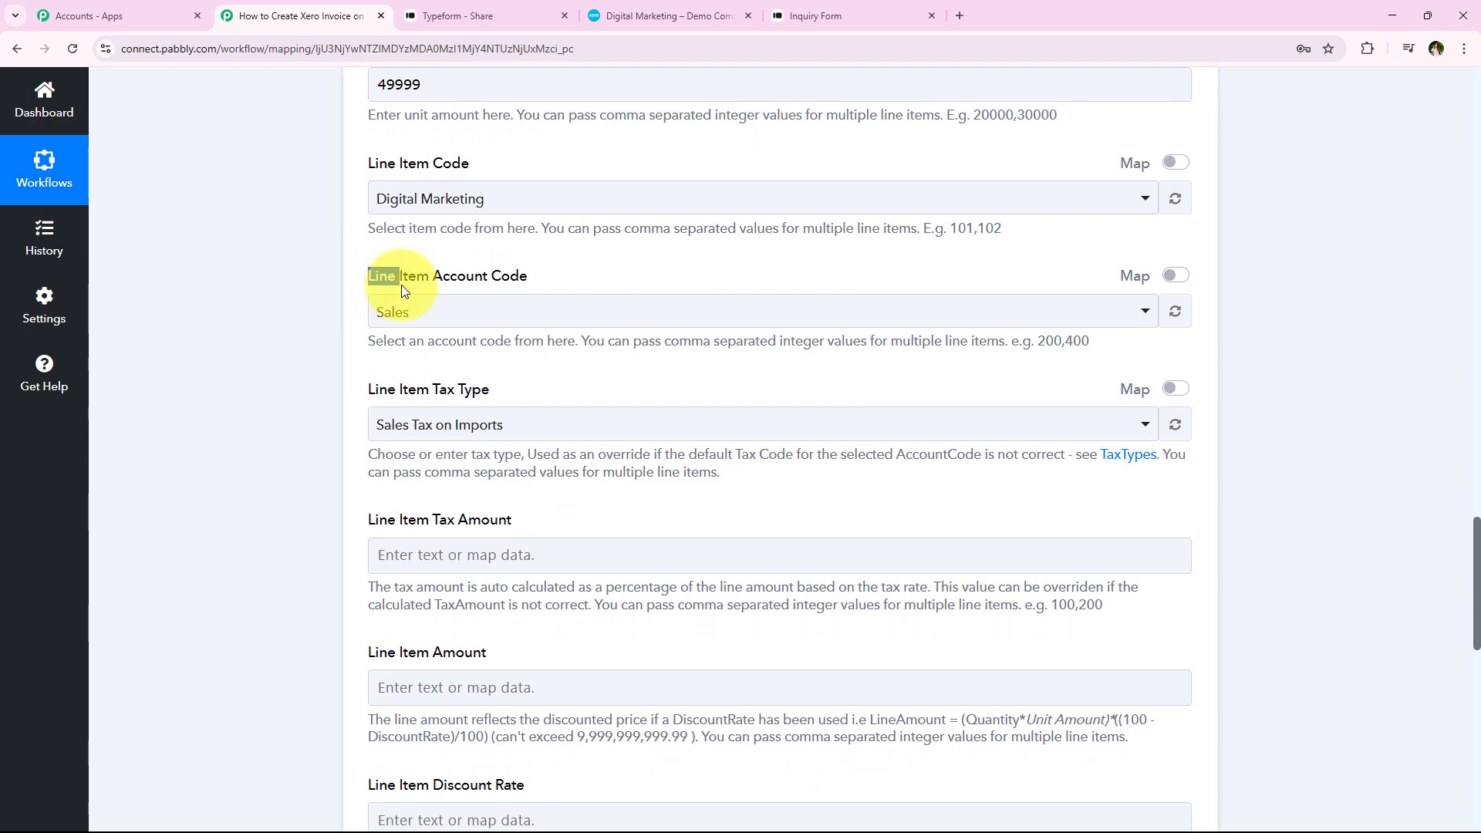
{"action": "left_click", "coordinate": [530, 308]}
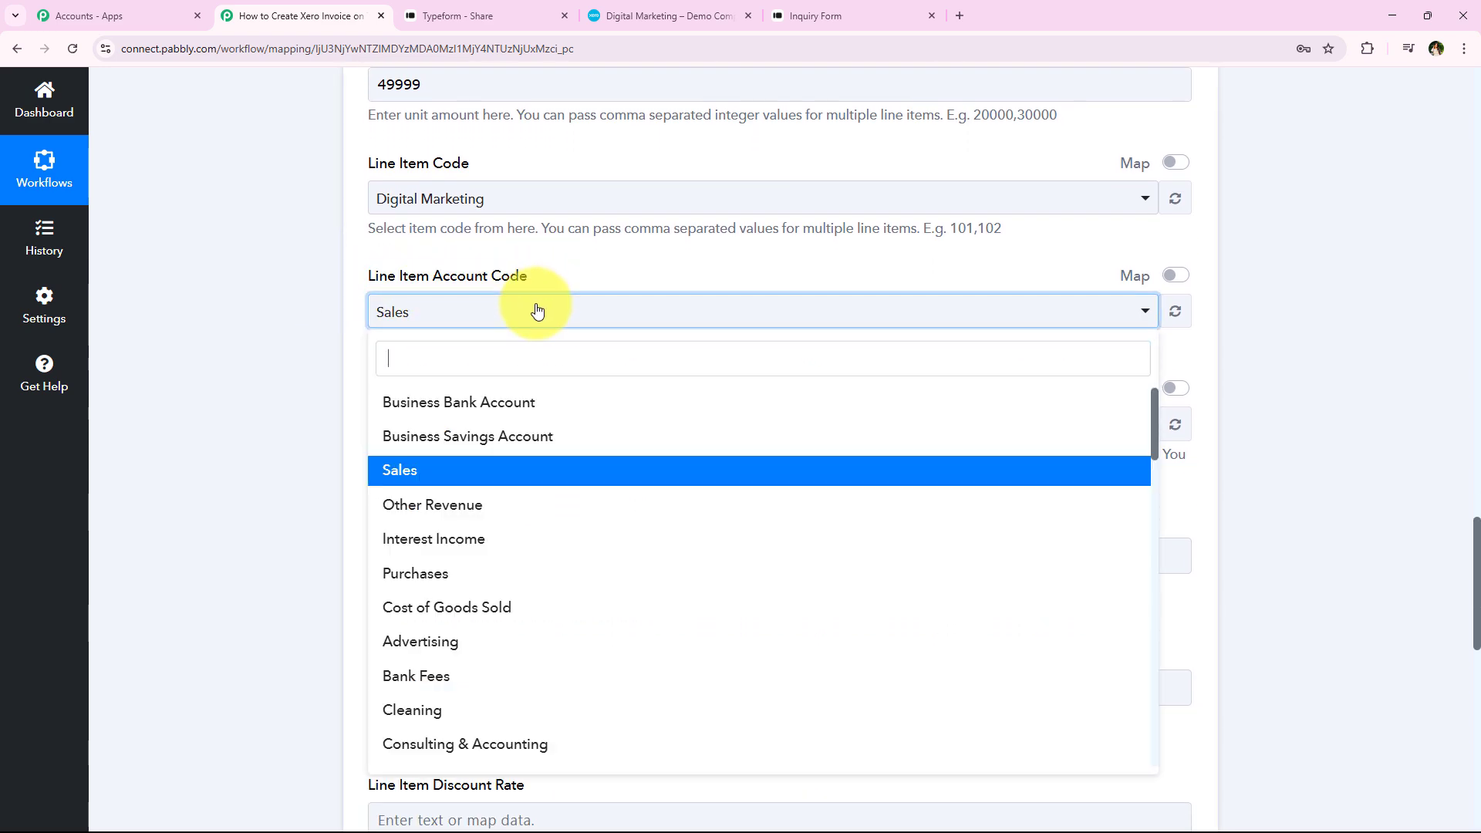
{"action": "left_click", "coordinate": [463, 468]}
{"action": "scroll", "coordinate": [301, 426], "scroll_direction": "down", "scroll_amount": 1}
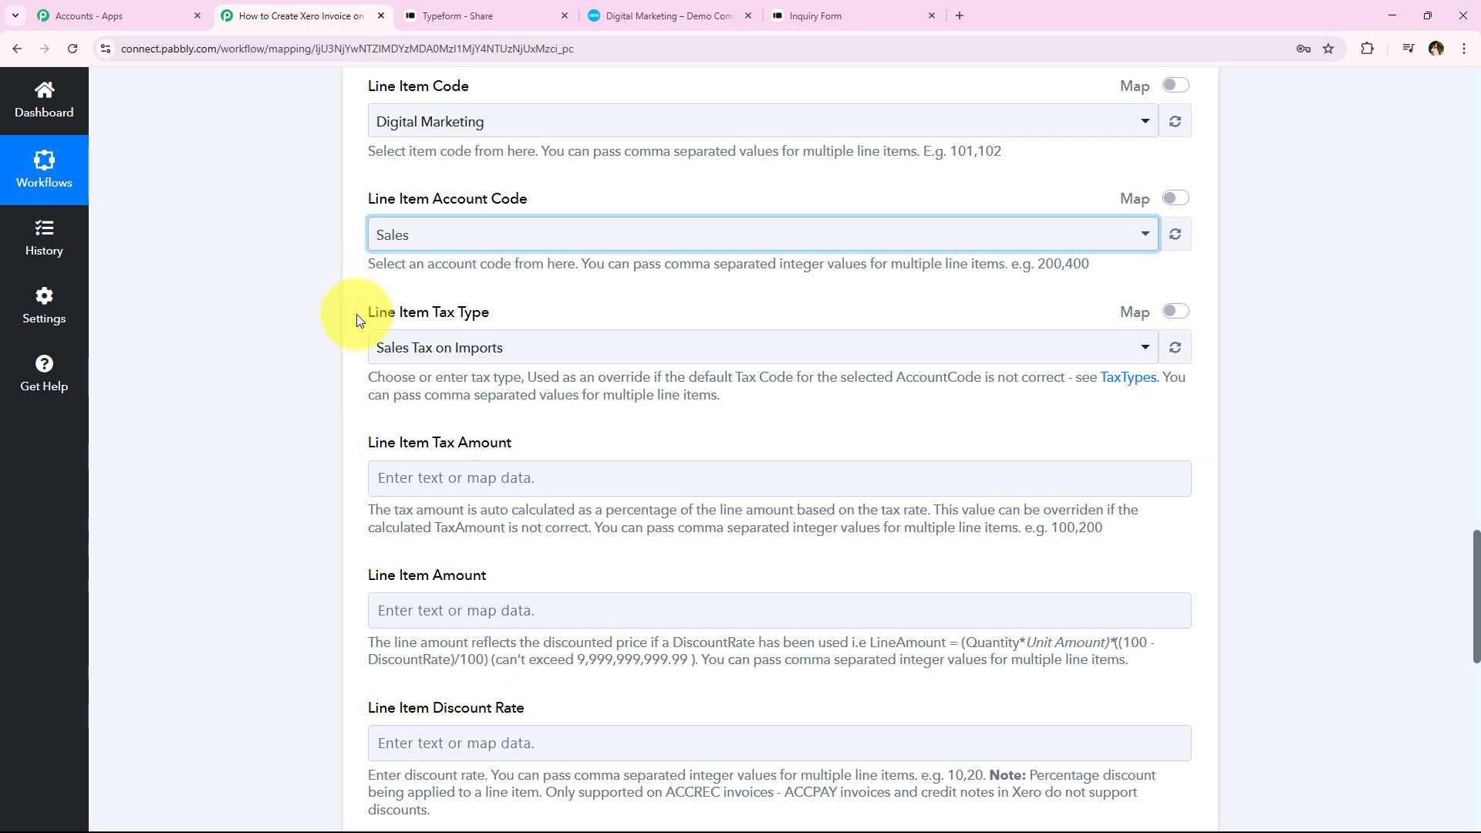
{"action": "left_click_drag", "start_coordinate": [356, 313], "coordinate": [488, 343]}
{"action": "left_click", "coordinate": [511, 346]}
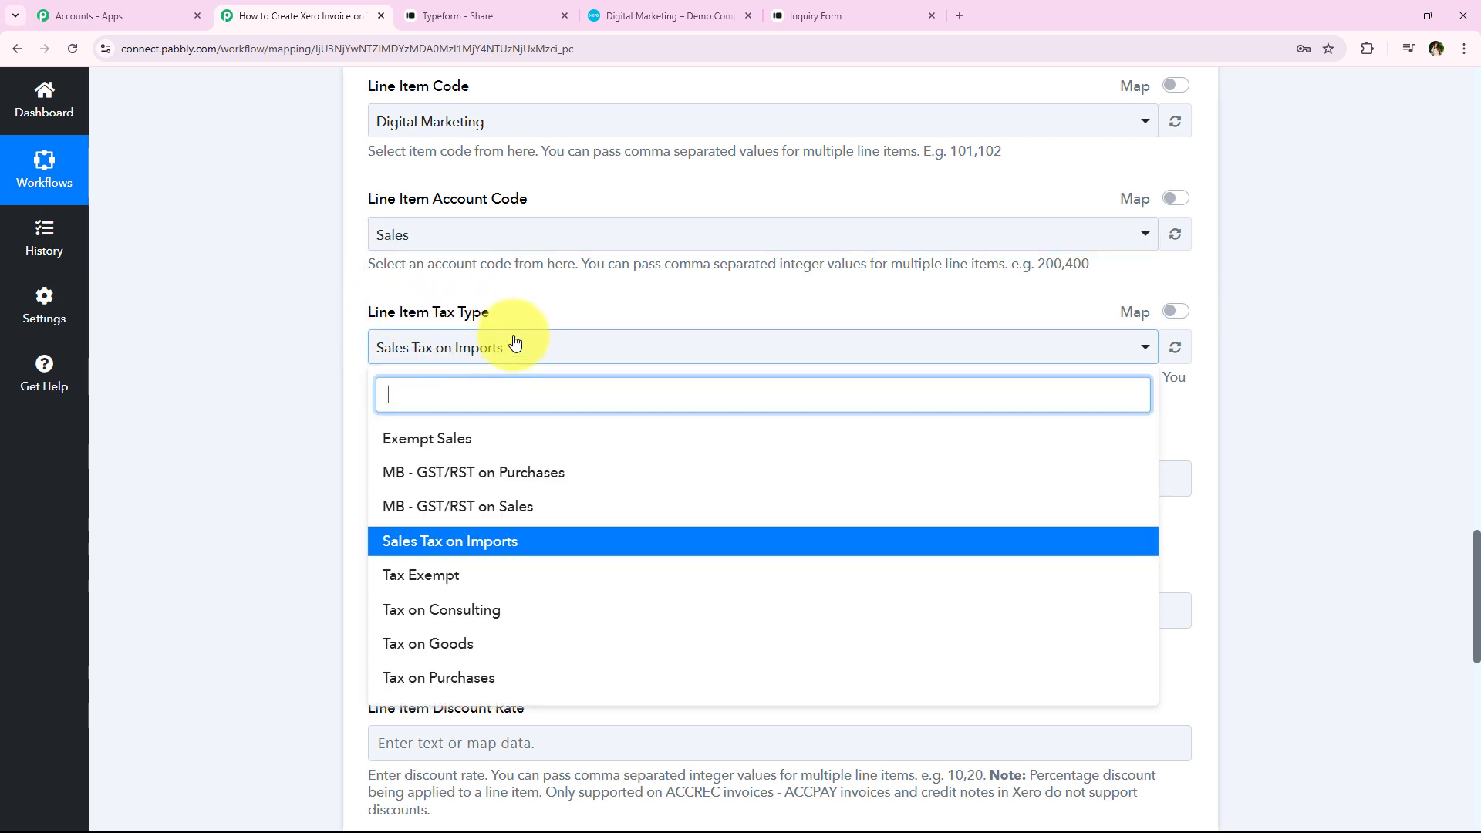
{"action": "left_click", "coordinate": [602, 596]}
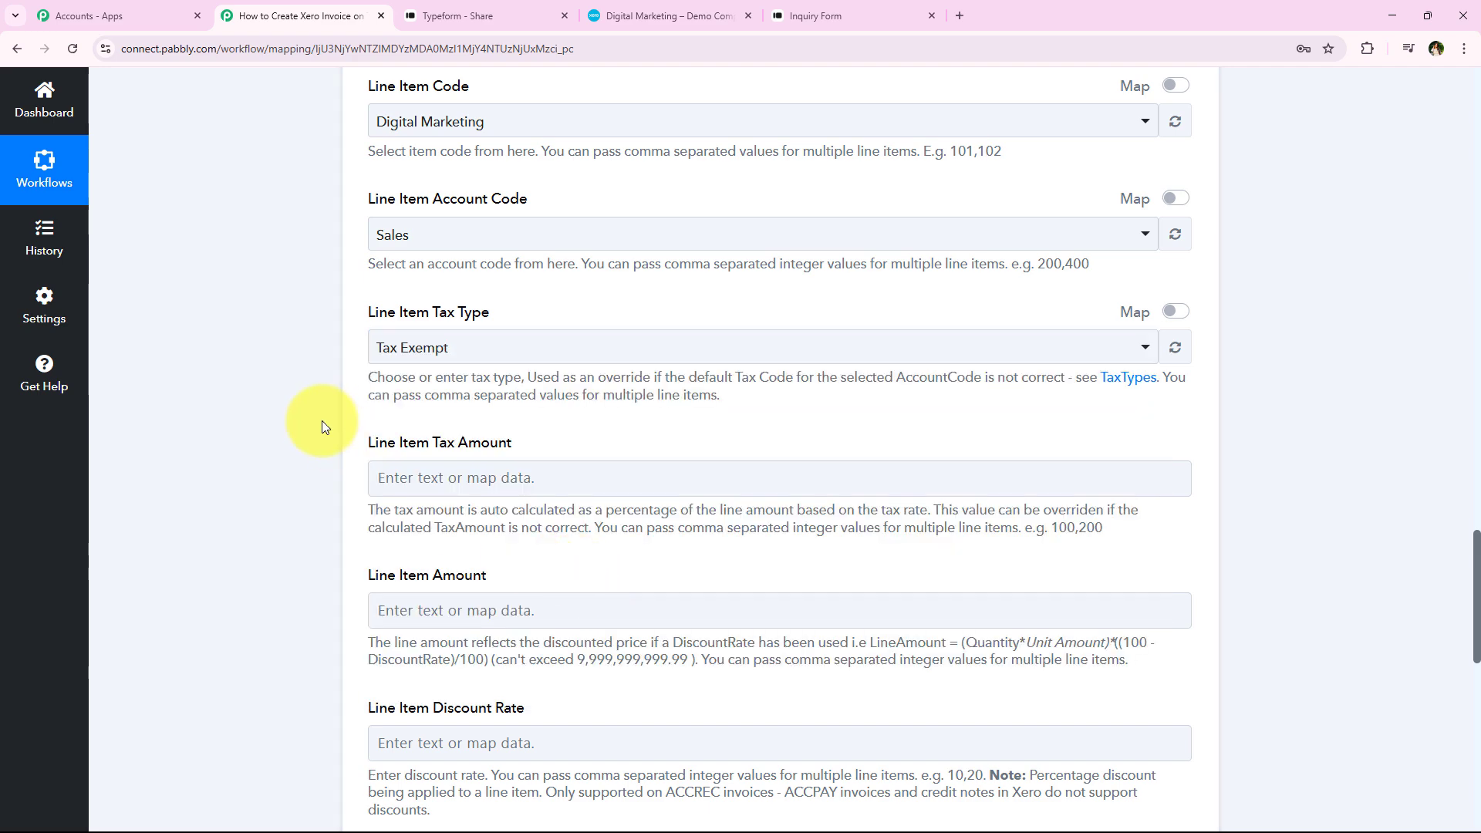
- Look over the remaining optional line item fields and choose Standard as the Branding Theme ID
{"action": "scroll", "coordinate": [322, 419], "scroll_direction": "down", "scroll_amount": 1}
{"action": "scroll", "coordinate": [365, 413], "scroll_direction": "down", "scroll_amount": 5}
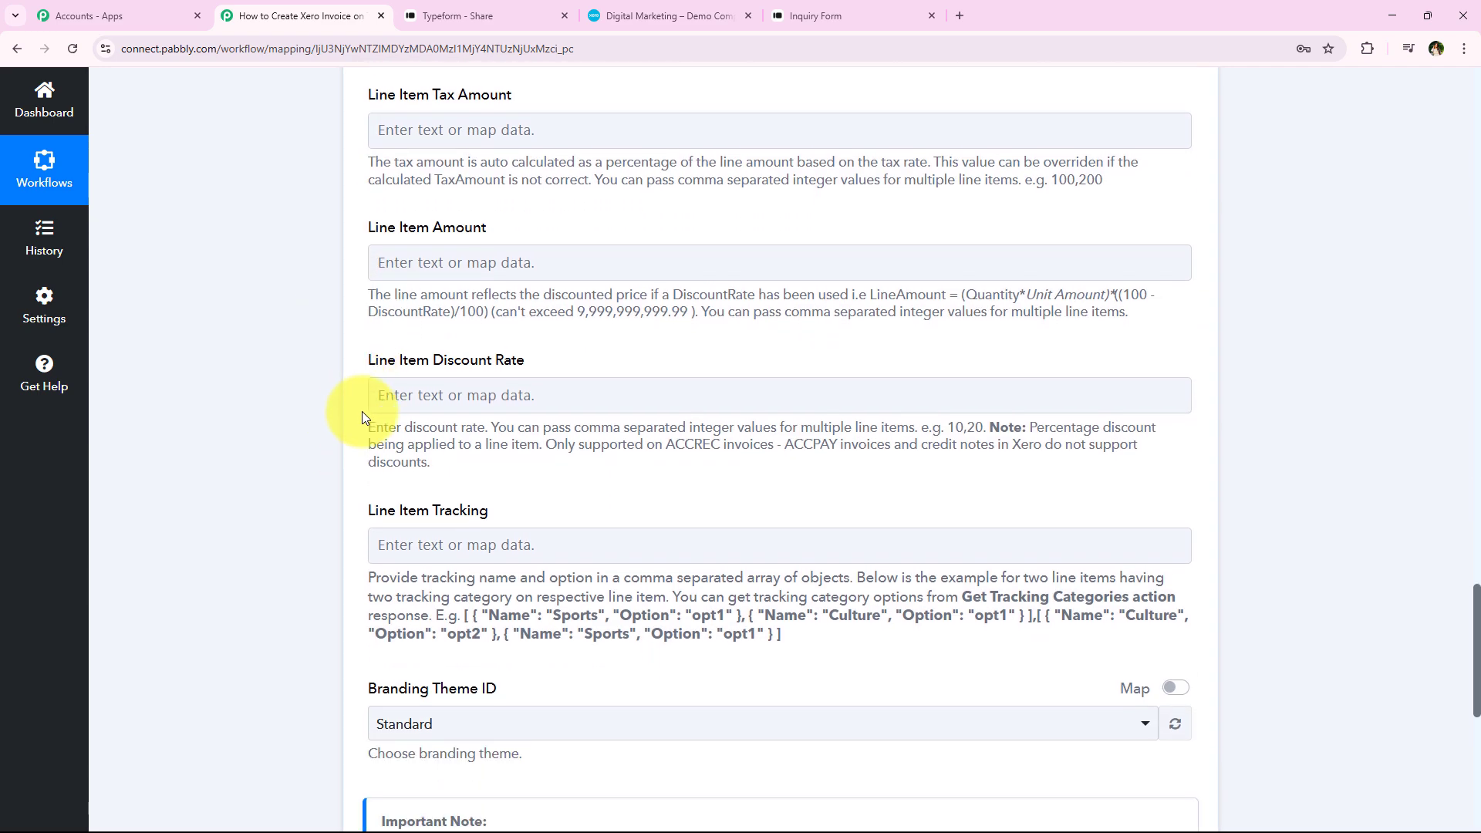
{"action": "scroll", "coordinate": [362, 417], "scroll_direction": "up", "scroll_amount": 3}
{"action": "scroll", "coordinate": [363, 411], "scroll_direction": "up", "scroll_amount": 1}
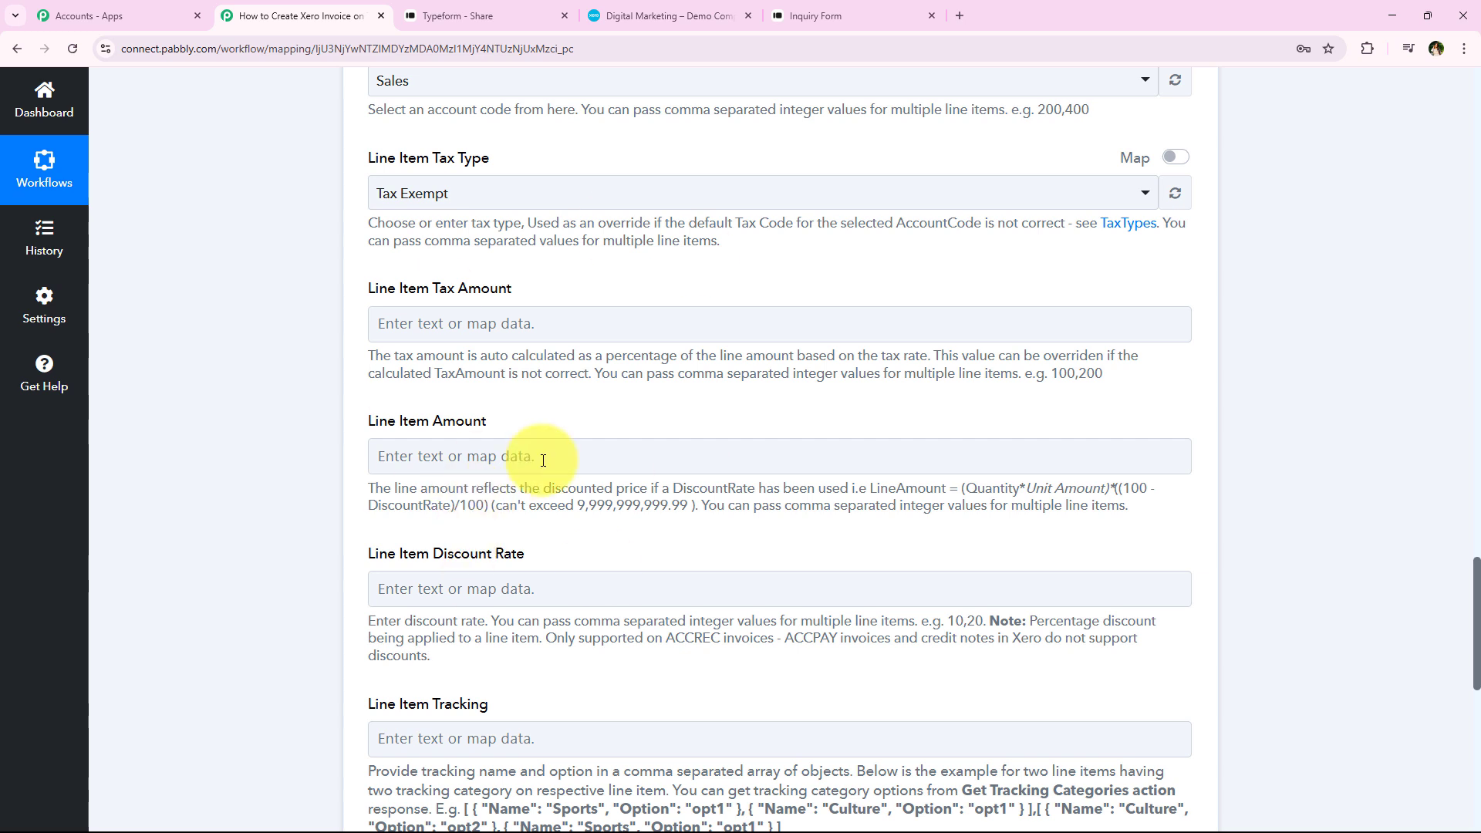
{"action": "scroll", "coordinate": [544, 471], "scroll_direction": "down", "scroll_amount": 2}
{"action": "scroll", "coordinate": [512, 506], "scroll_direction": "down", "scroll_amount": 1}
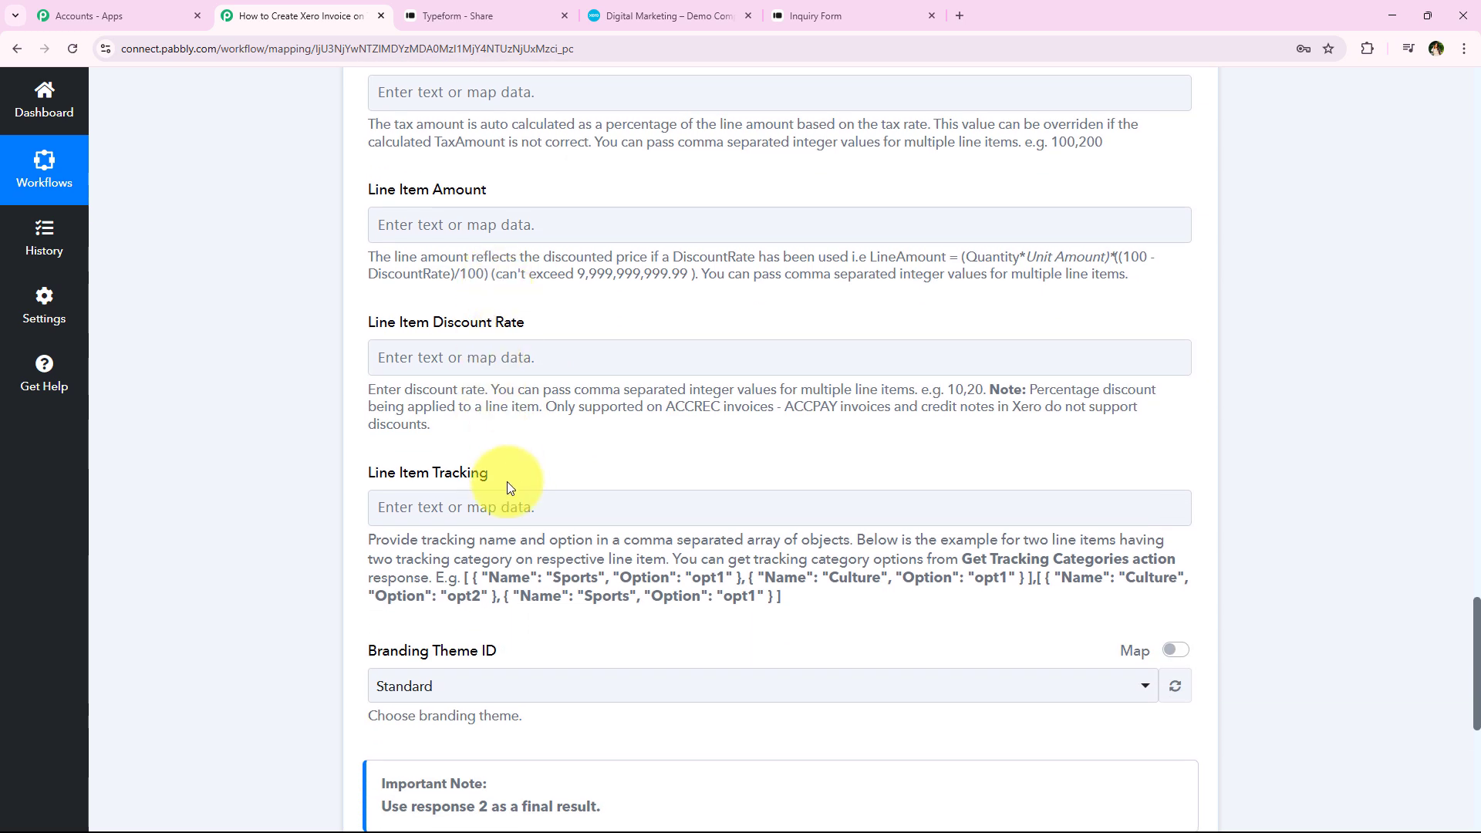
{"action": "scroll", "coordinate": [502, 486], "scroll_direction": "down", "scroll_amount": 4}
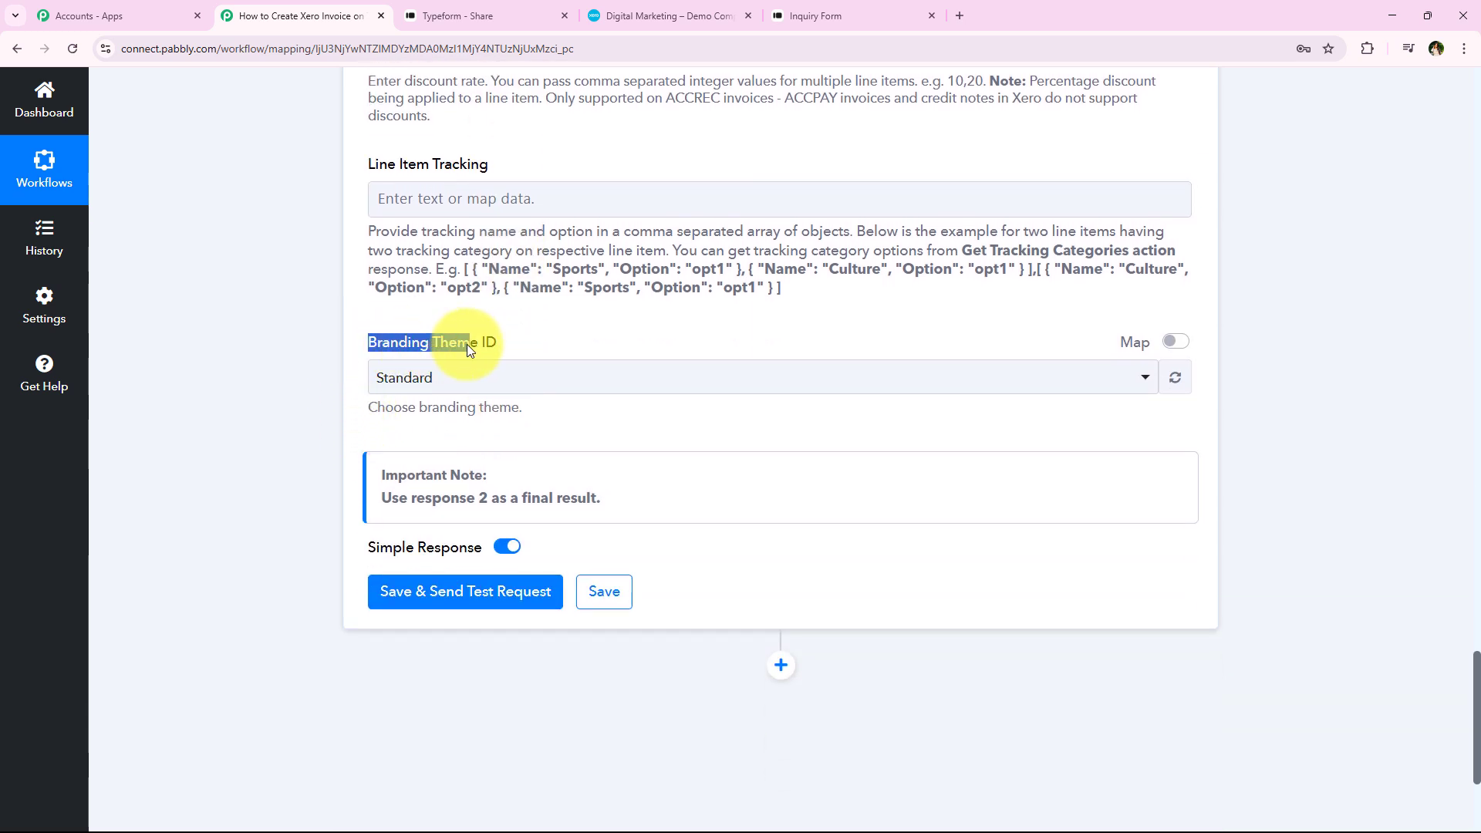
{"action": "left_click", "coordinate": [514, 378]}
{"action": "left_click", "coordinate": [544, 468]}
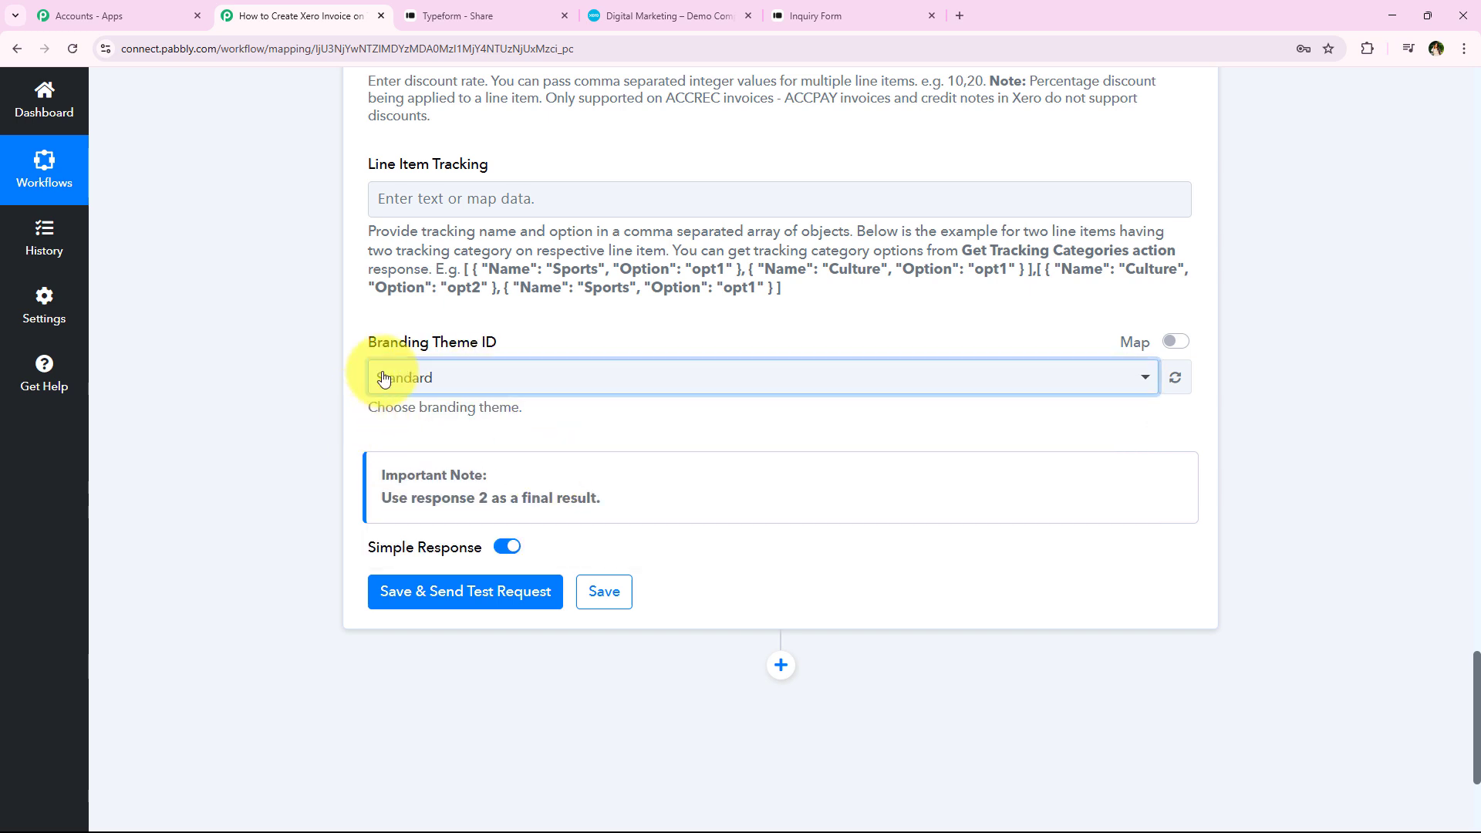
- Save the Create an Invoice action with a test request and return to the collapsed workflow overview
{"action": "scroll", "coordinate": [385, 432], "scroll_direction": "down", "scroll_amount": 3}
{"action": "left_click", "coordinate": [433, 364]}
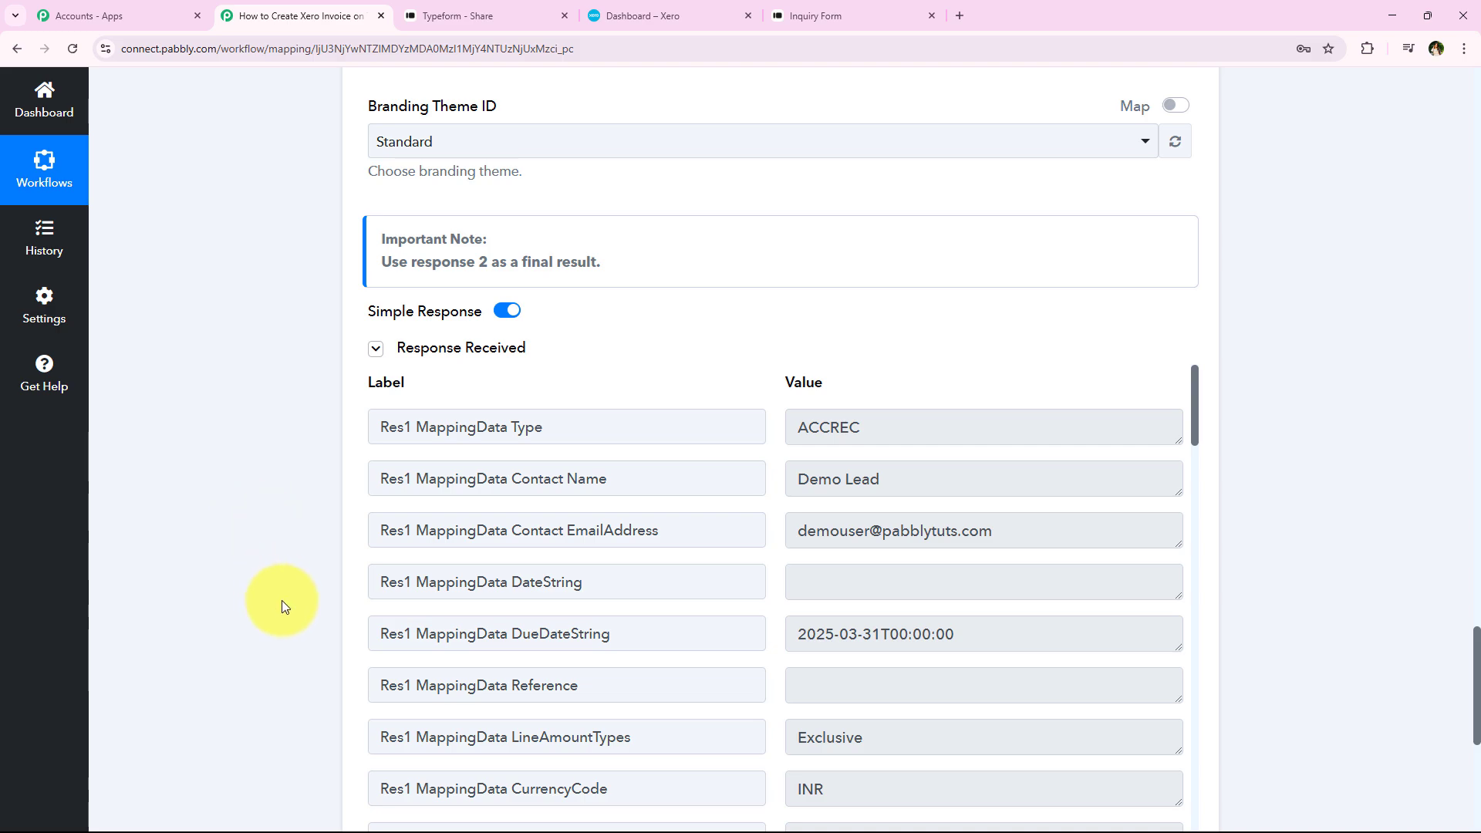
{"action": "scroll", "coordinate": [292, 455], "scroll_direction": "up", "scroll_amount": 13}
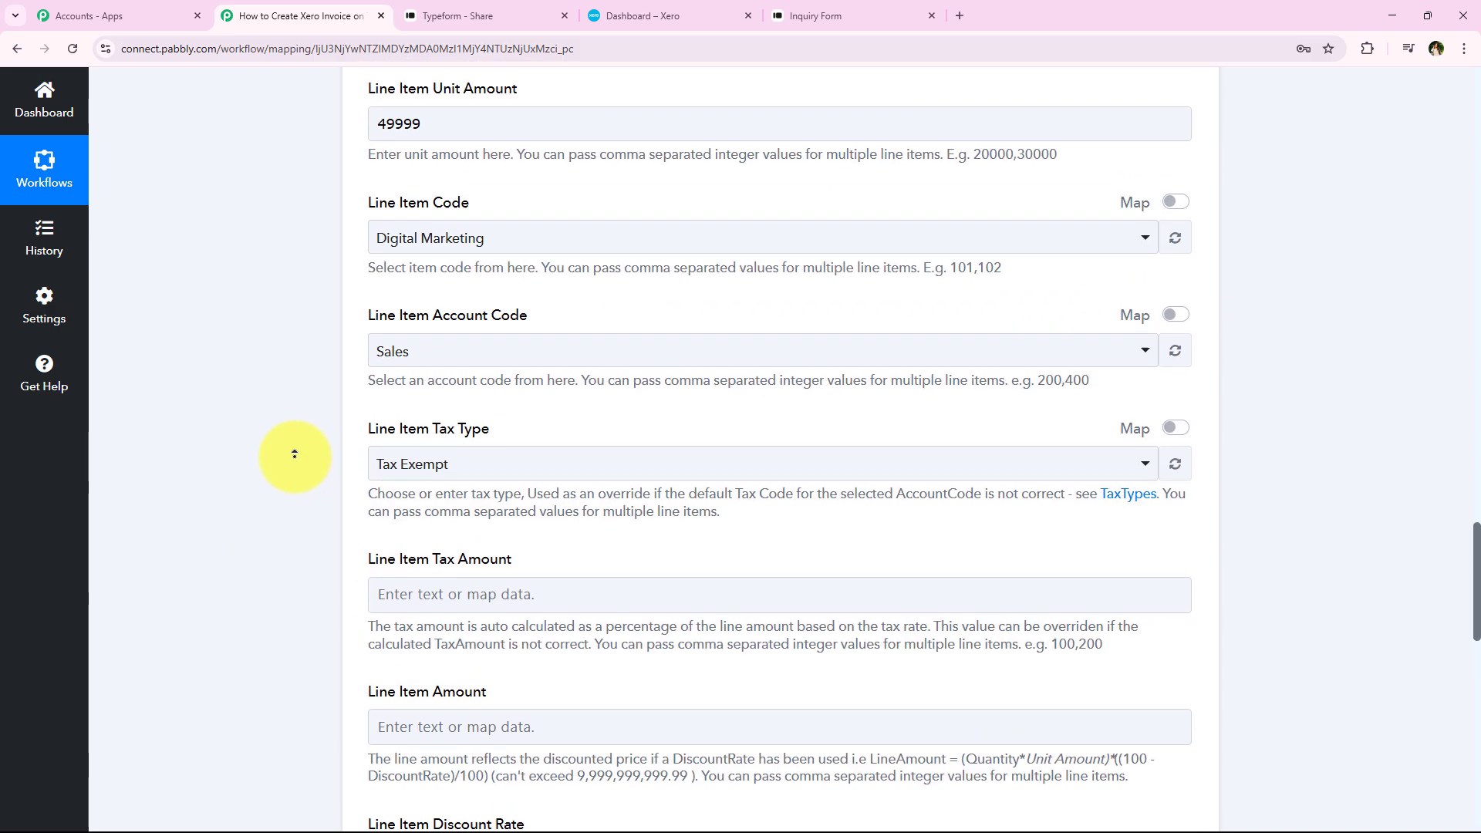
{"action": "scroll", "coordinate": [294, 454], "scroll_direction": "up", "scroll_amount": 15}
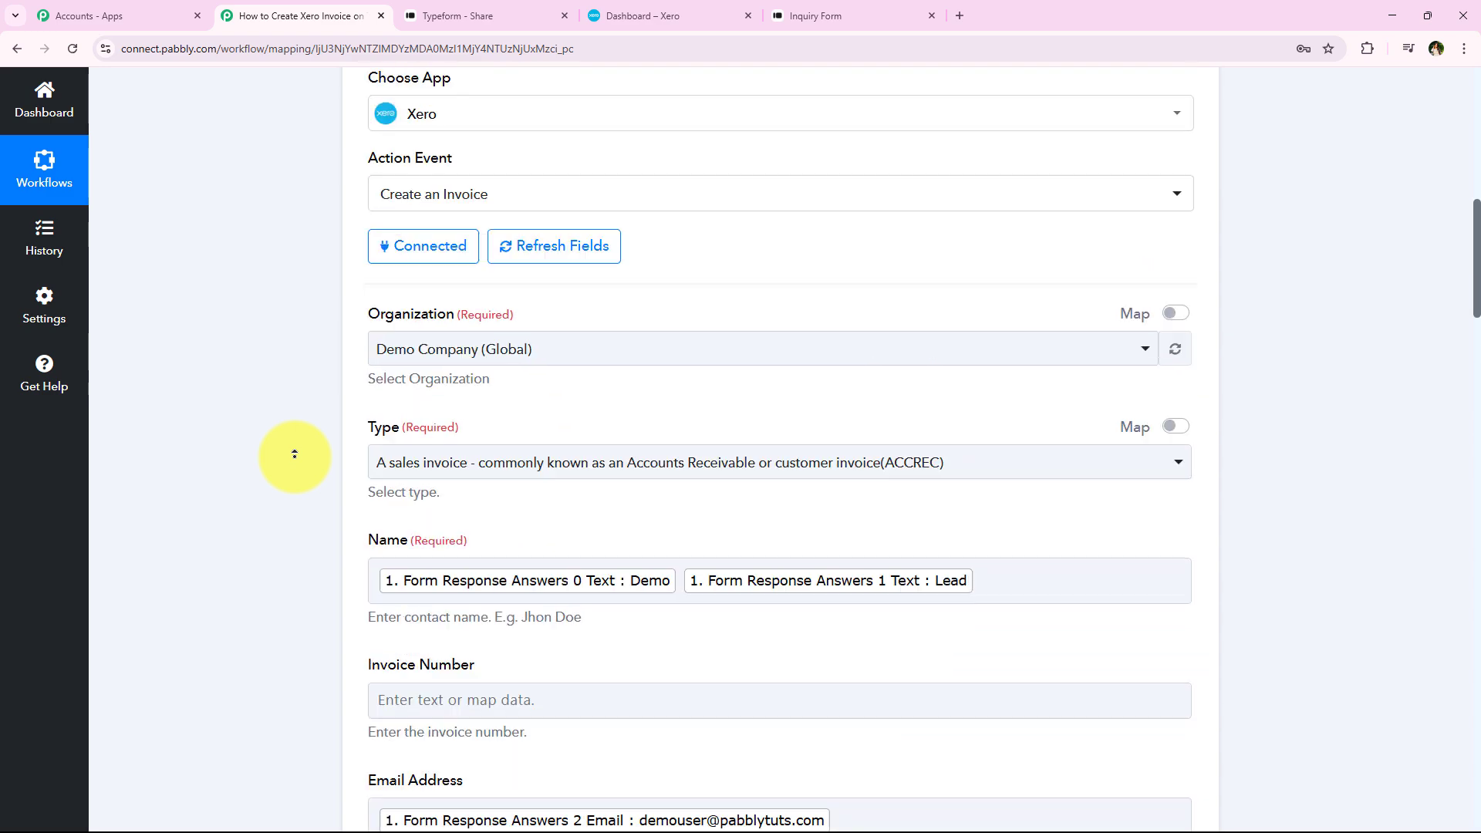
{"action": "scroll", "coordinate": [294, 454], "scroll_direction": "up", "scroll_amount": 5}
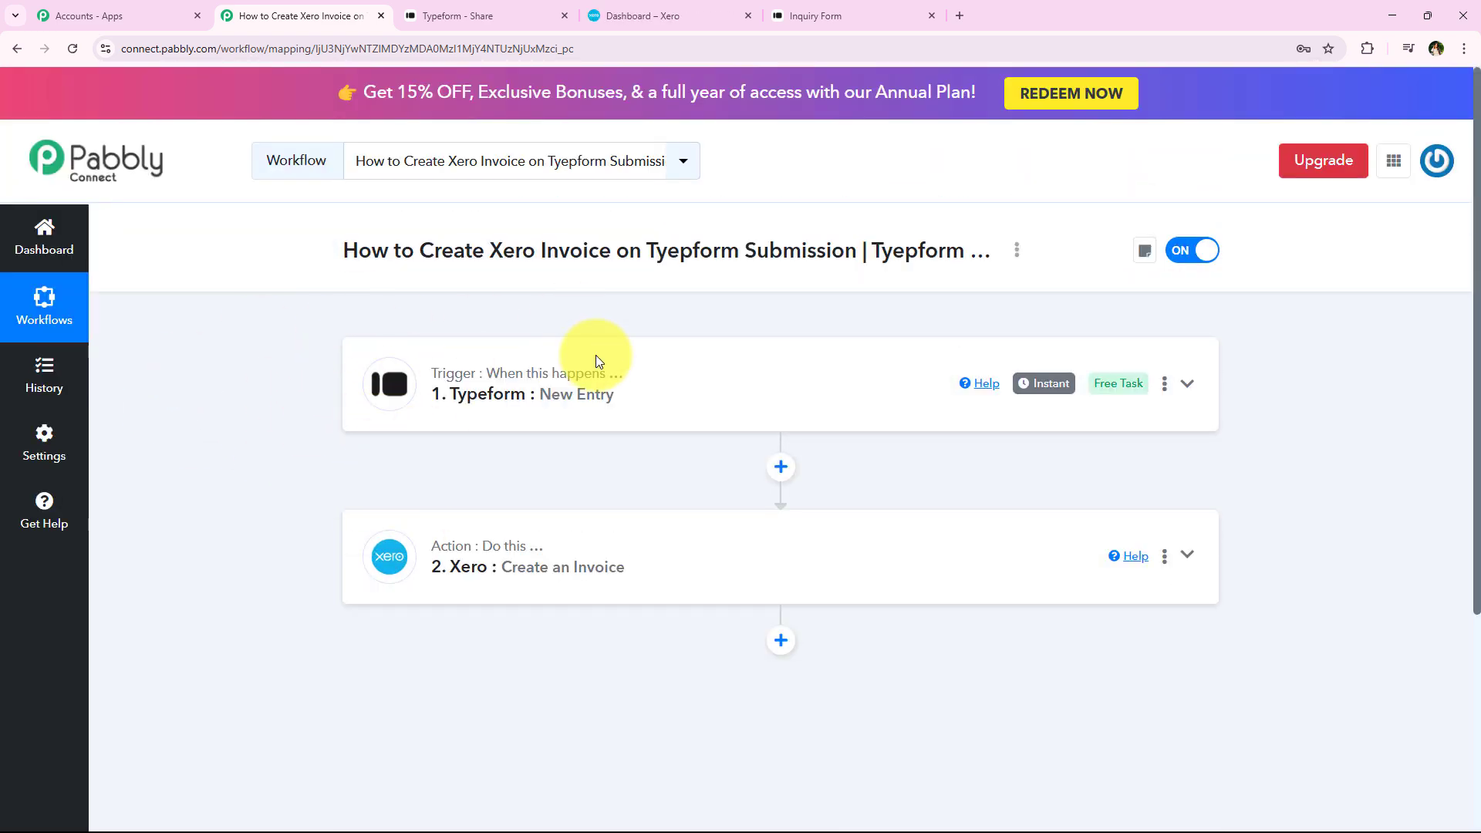
- Open the newly created draft invoice for the test lead in Xero's invoice list and check its contact details
{"action": "key", "text": "ctrl+4"}
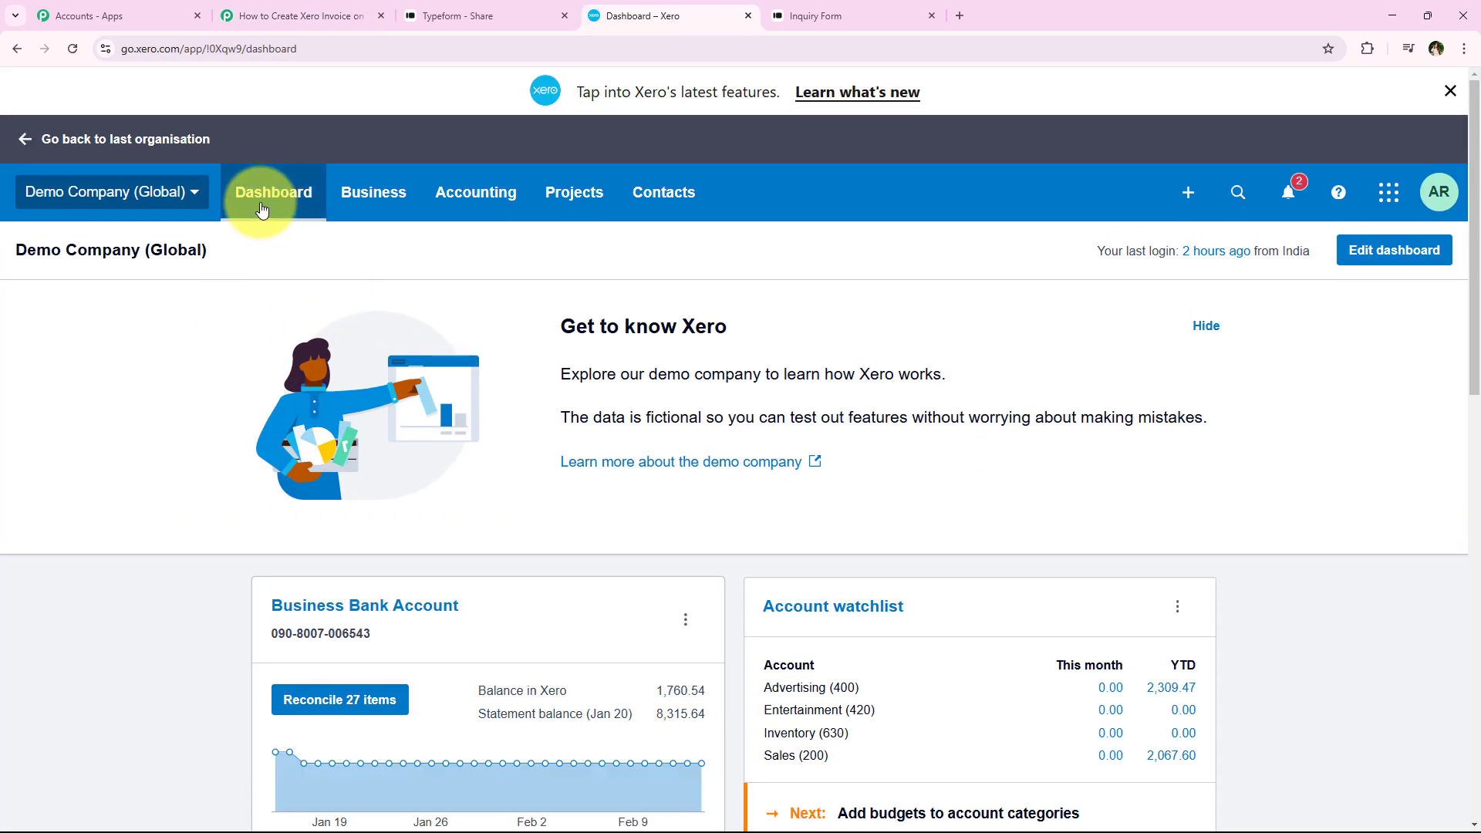
{"action": "left_click", "coordinate": [339, 205]}
{"action": "left_click", "coordinate": [373, 383]}
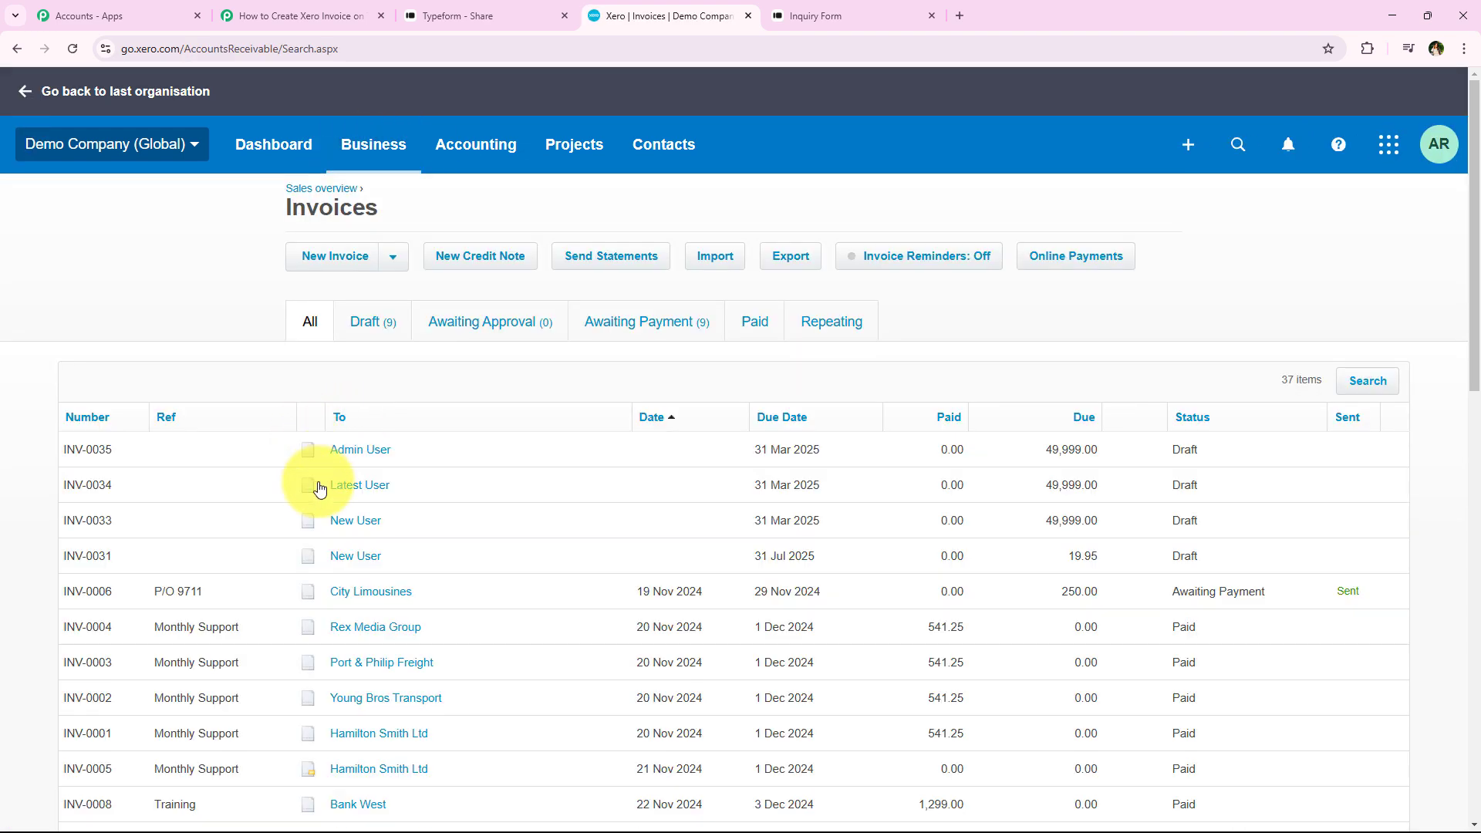
{"action": "scroll", "coordinate": [311, 523], "scroll_direction": "down", "scroll_amount": 14}
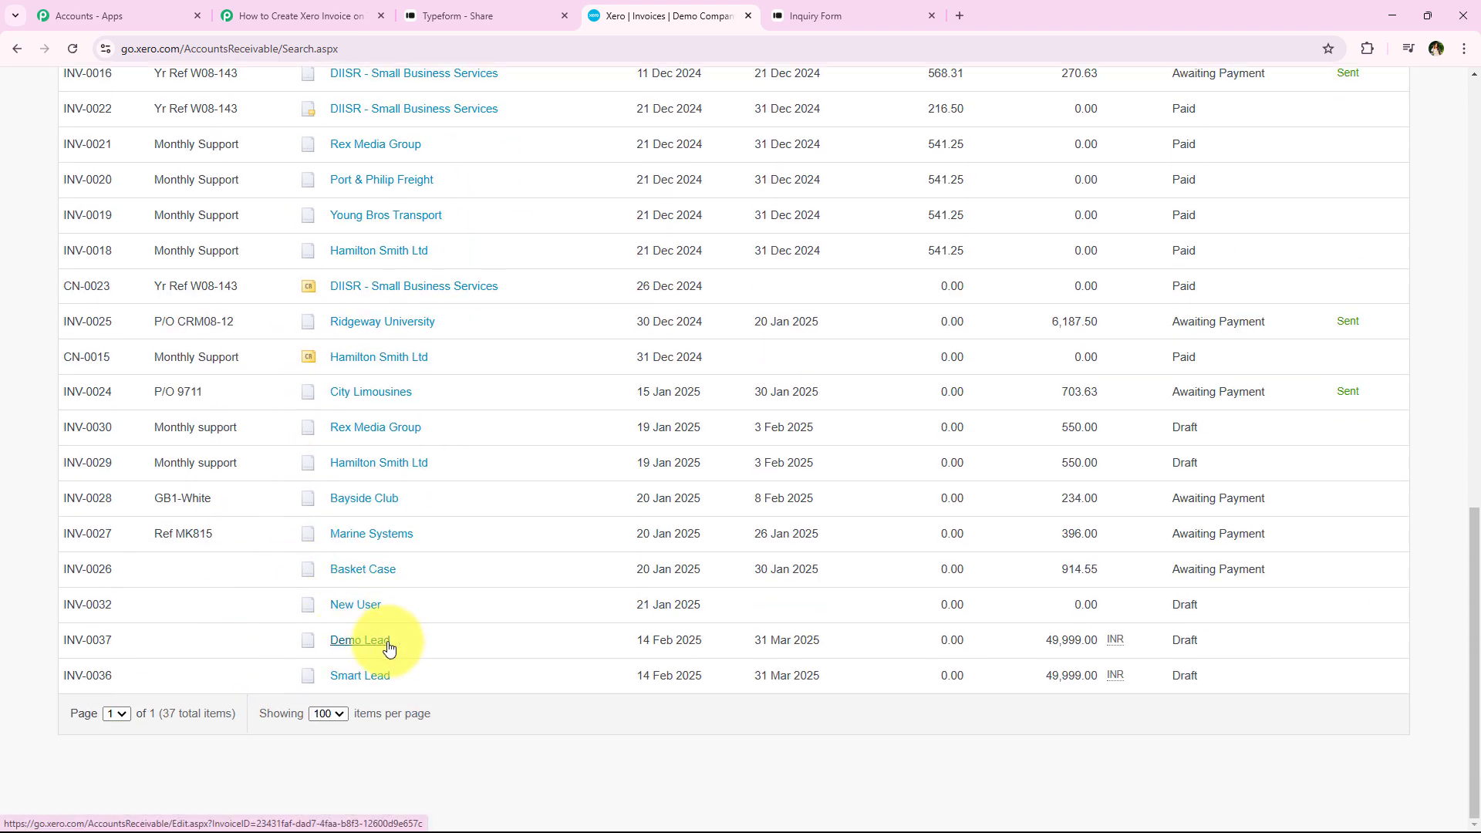
{"action": "left_click", "coordinate": [388, 647]}
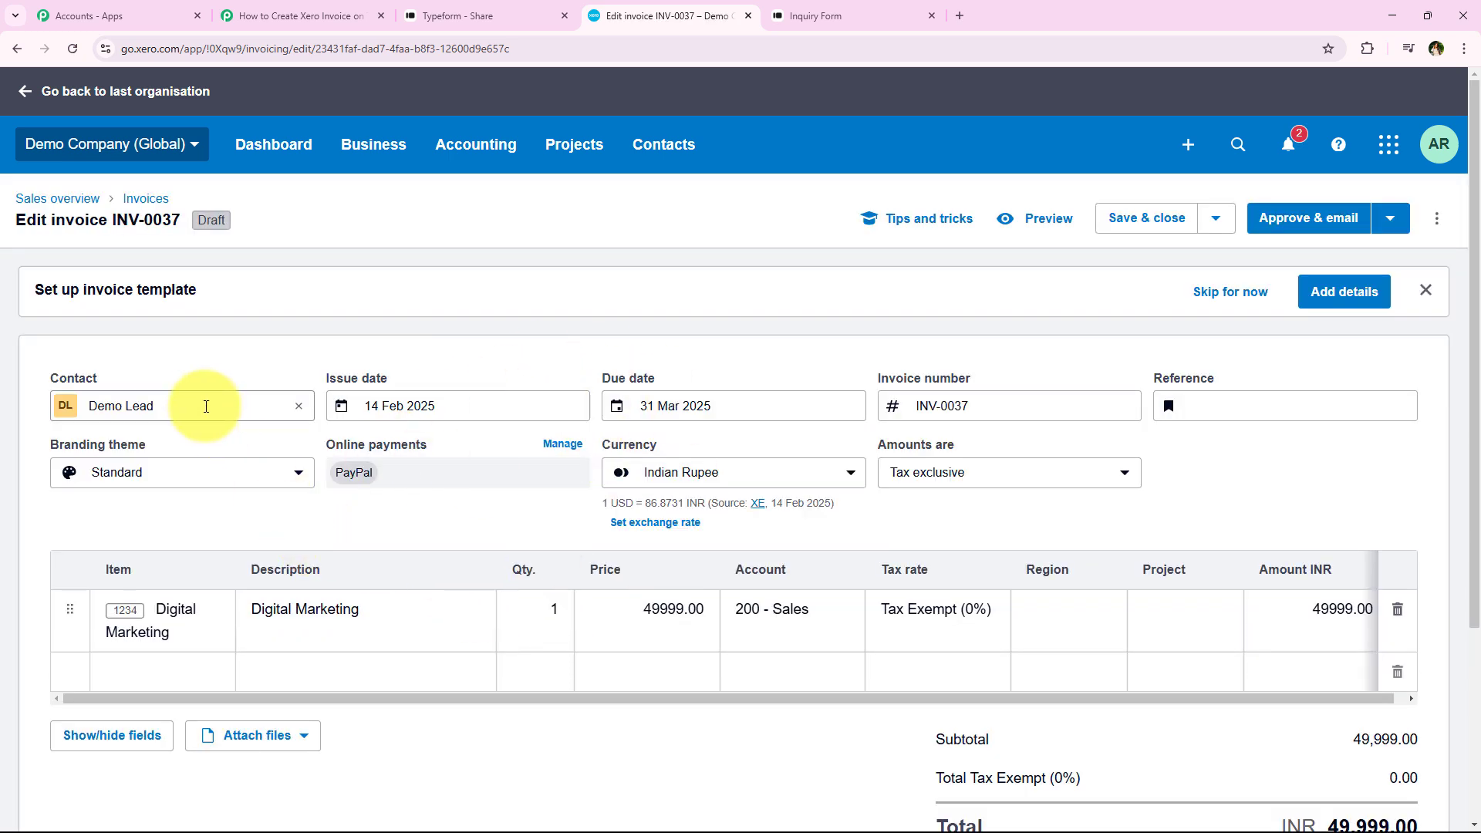
{"action": "left_click", "coordinate": [206, 407]}
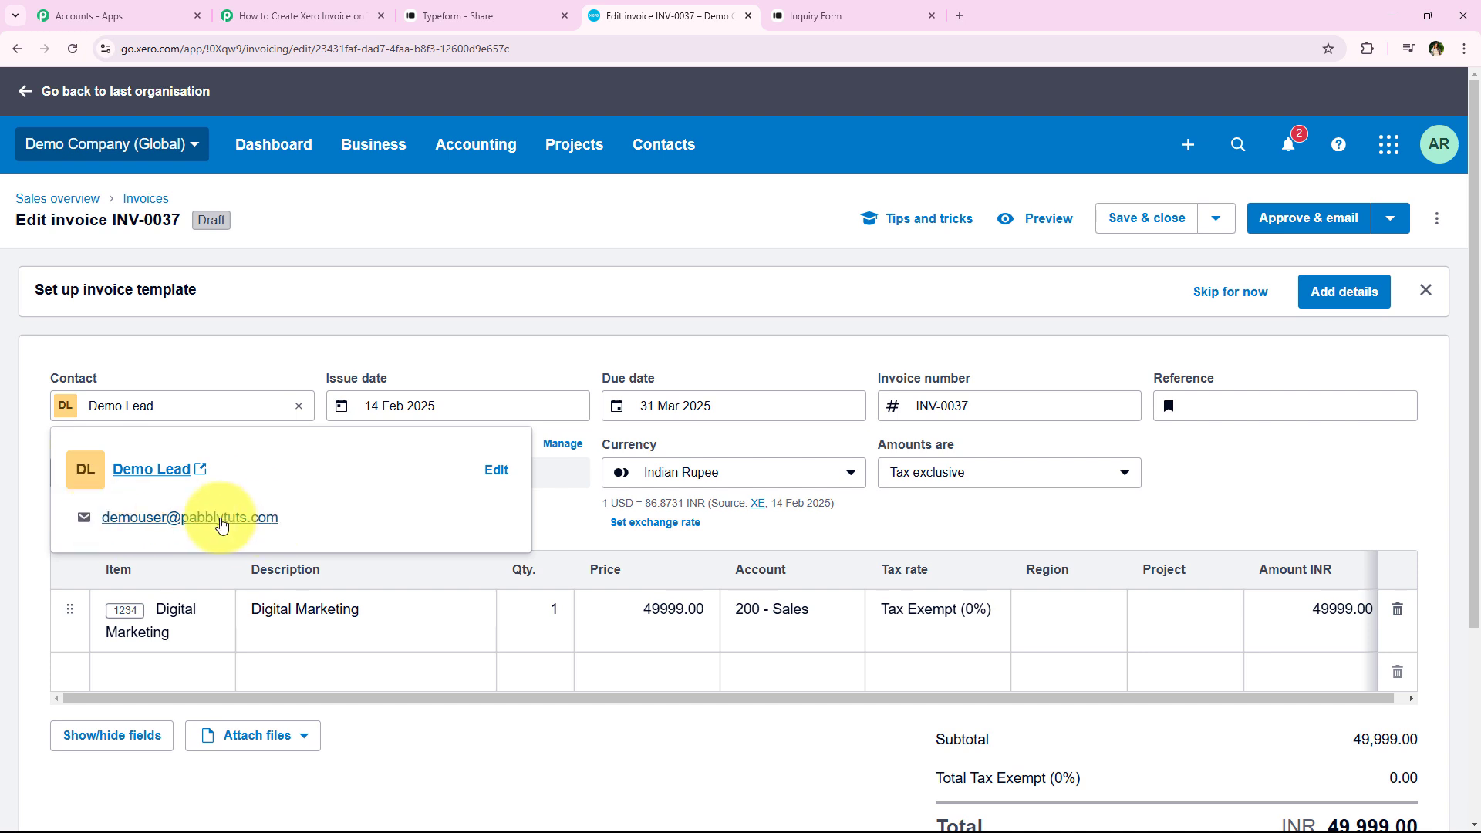
- Close the contact details and check the draft invoice's header fields, including the available currency options, without changing them
{"action": "left_click", "coordinate": [453, 352]}
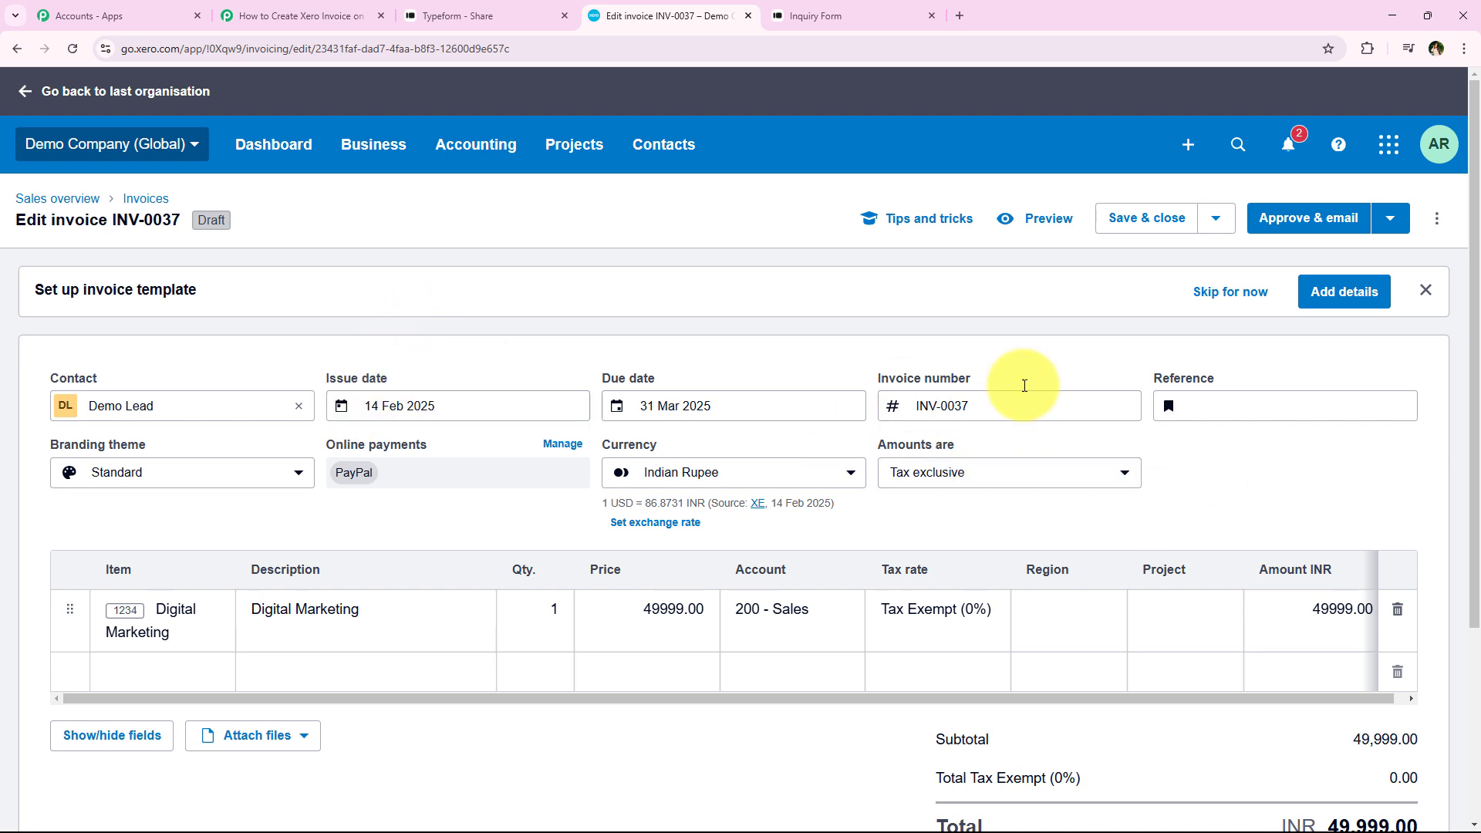
{"action": "left_click", "coordinate": [702, 475]}
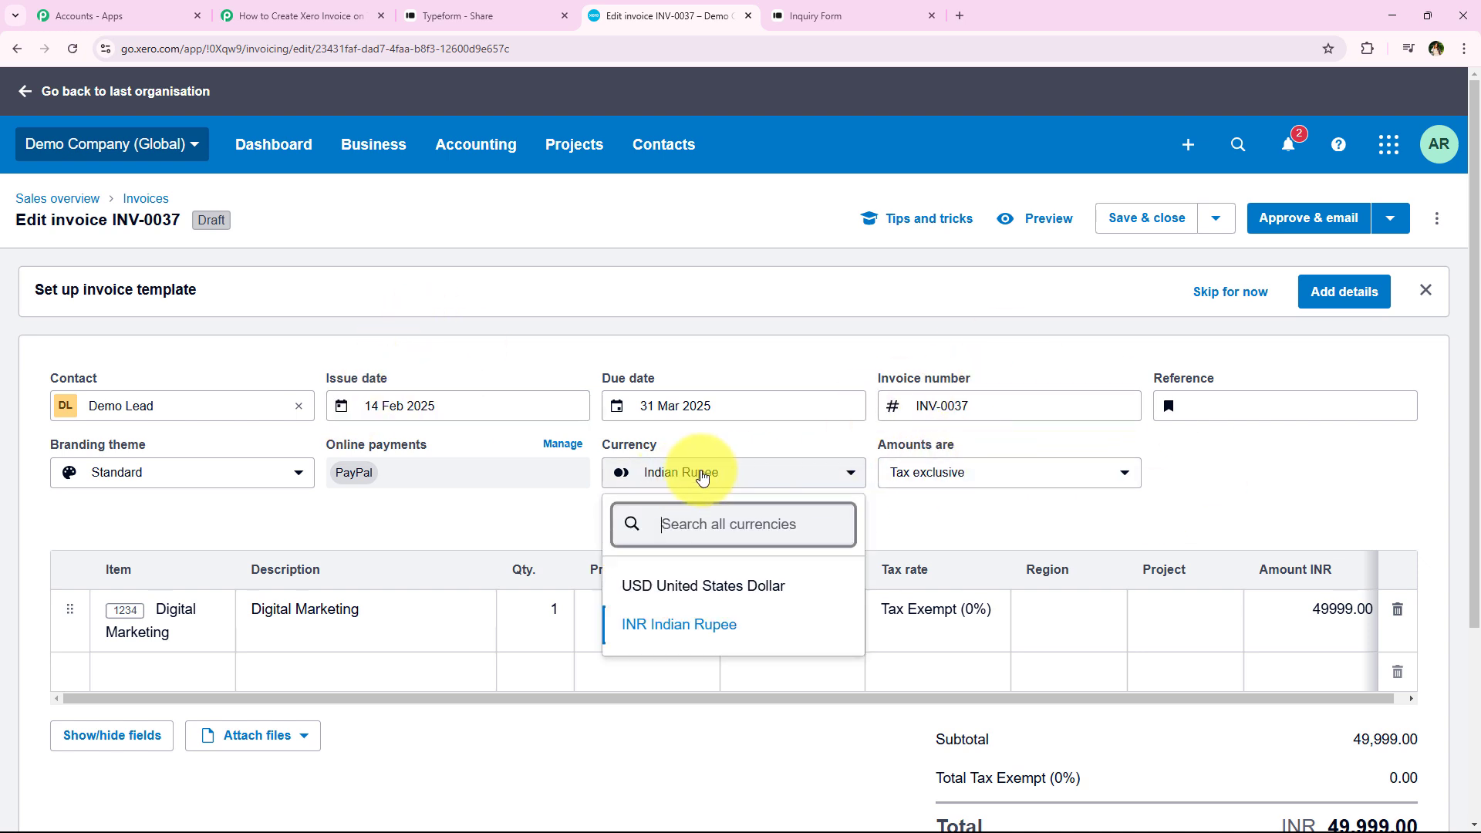
{"action": "left_click", "coordinate": [698, 474]}
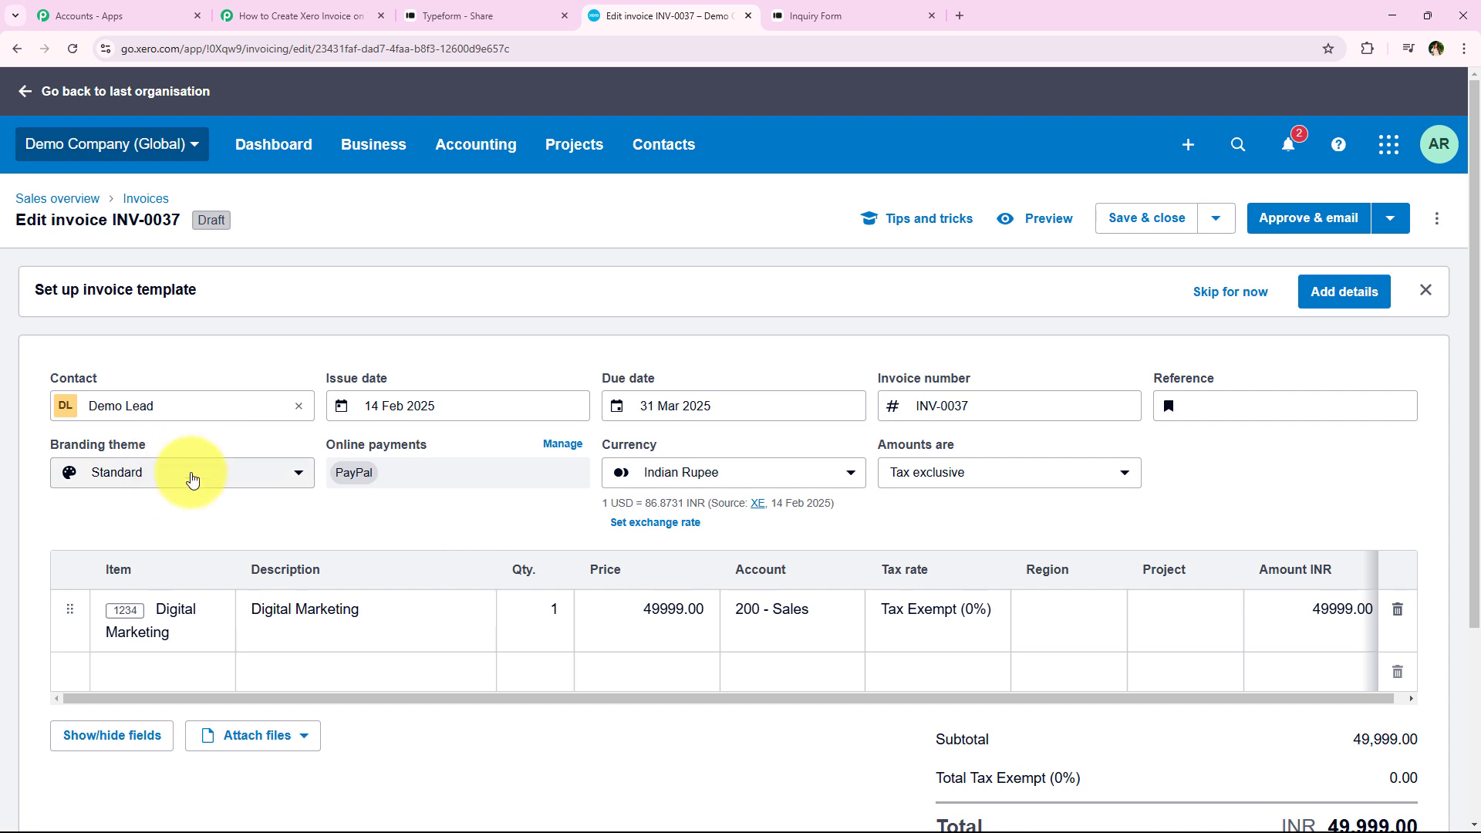
- Examine the draft invoice's Digital Marketing line item across all columns, along with its totals
{"action": "scroll", "coordinate": [385, 540], "scroll_direction": "down", "scroll_amount": 1}
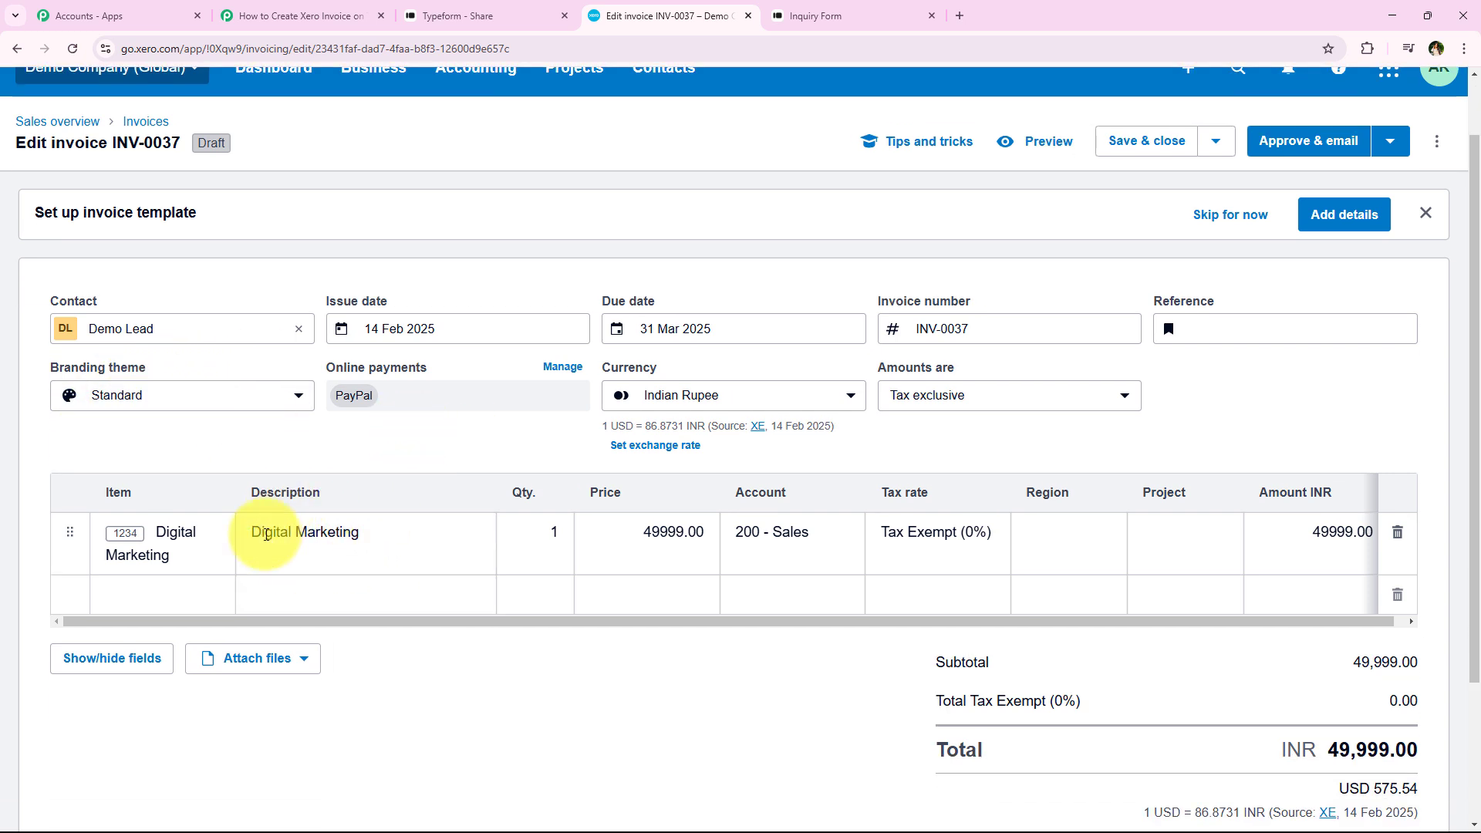
{"action": "left_click", "coordinate": [330, 550]}
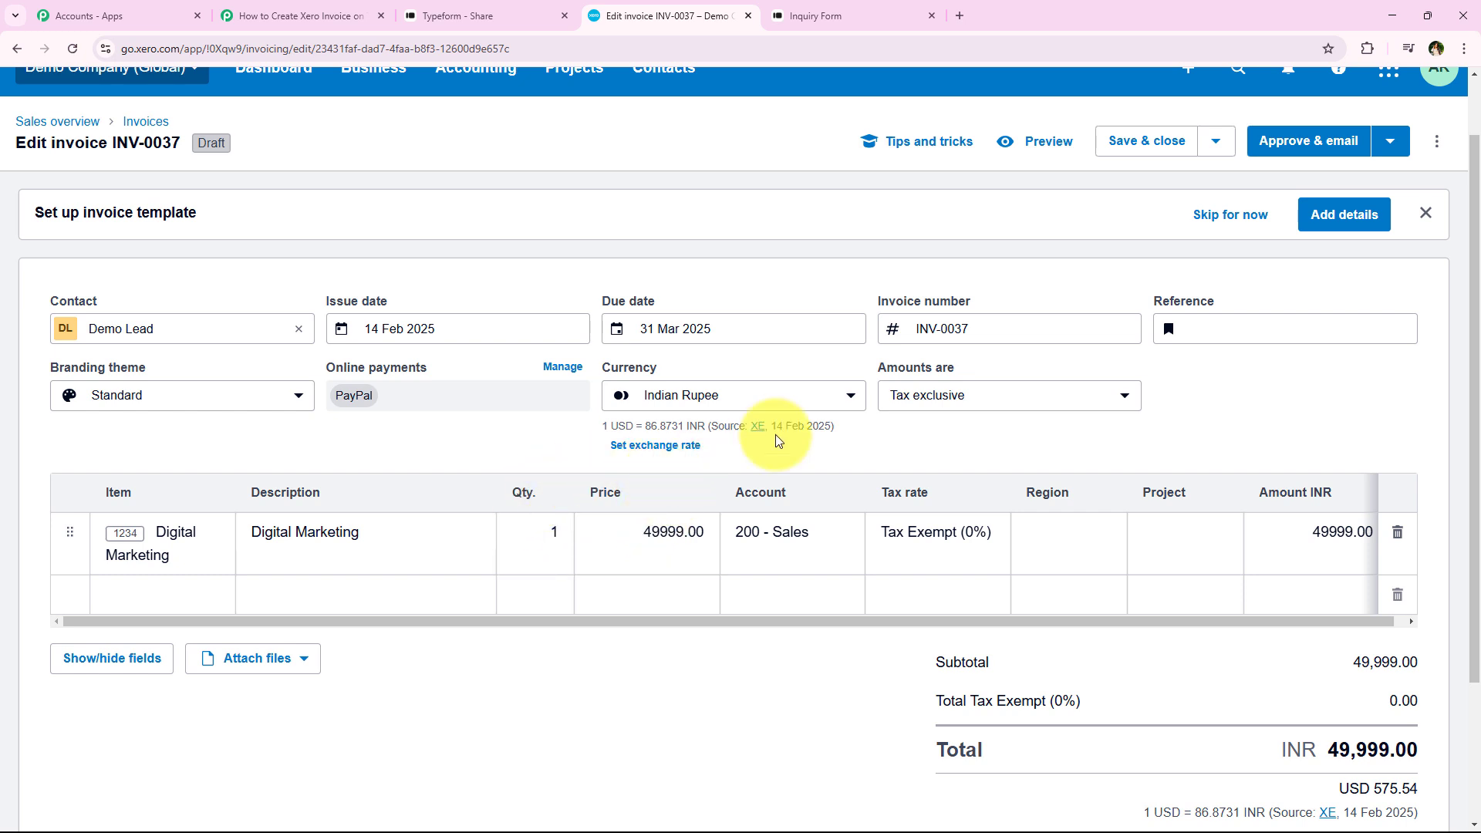
{"action": "left_click_drag", "start_coordinate": [963, 623], "coordinate": [1130, 622]}
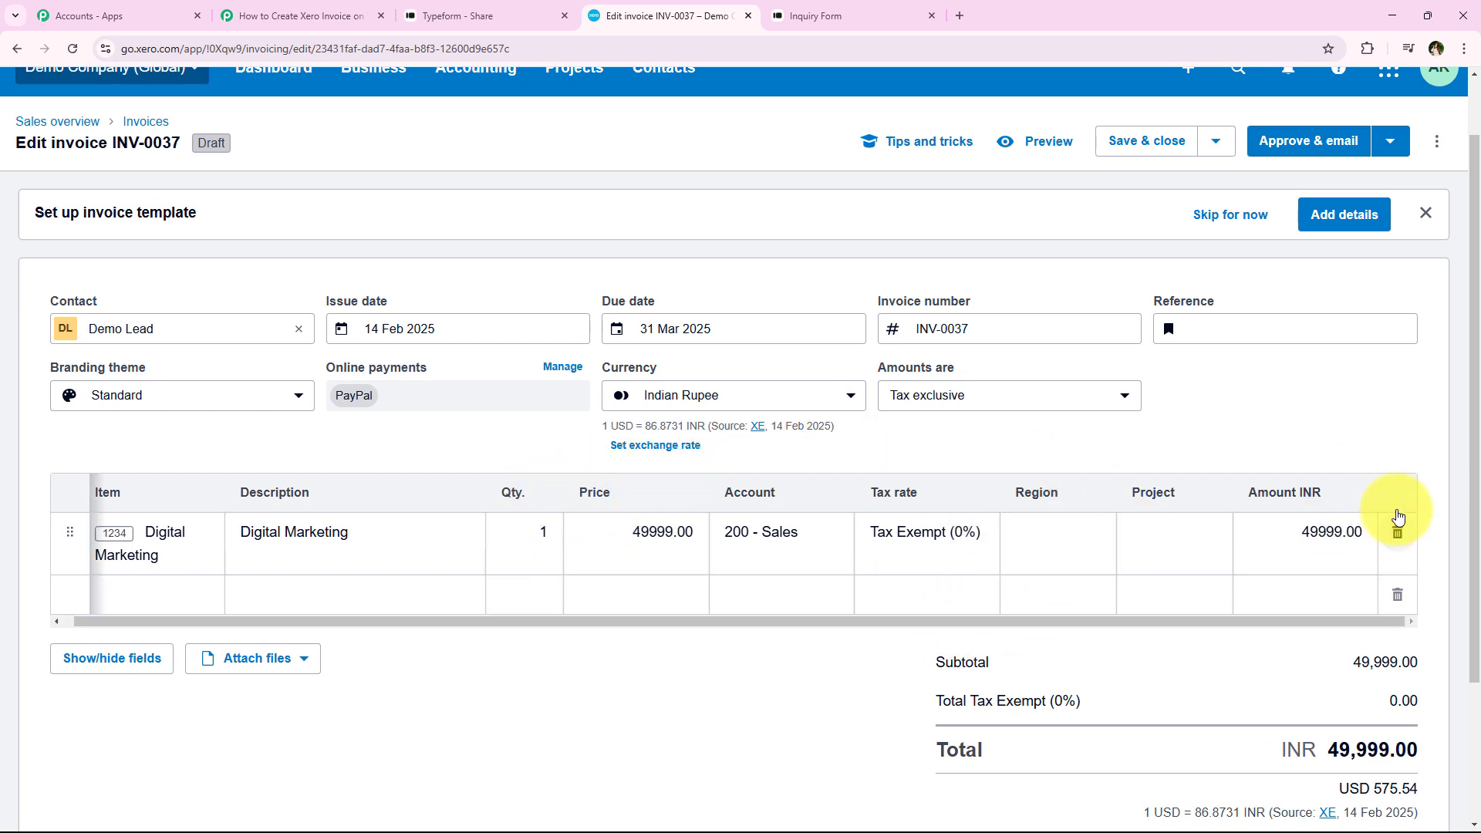
{"action": "scroll", "coordinate": [1213, 662], "scroll_direction": "down", "scroll_amount": 2}
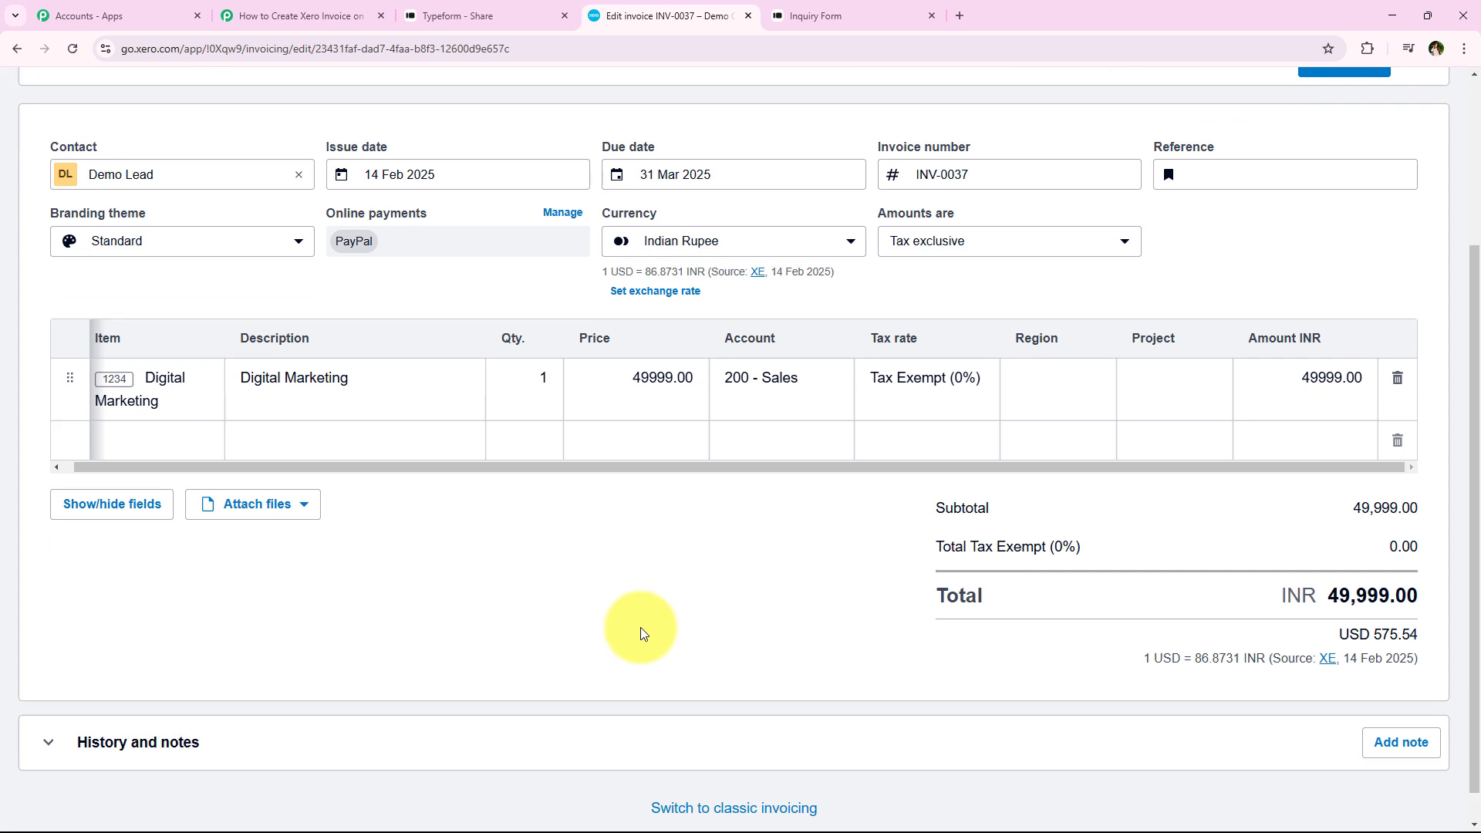
{"action": "scroll", "coordinate": [639, 630], "scroll_direction": "up", "scroll_amount": 2}
{"action": "scroll", "coordinate": [717, 547], "scroll_direction": "down", "scroll_amount": 1}
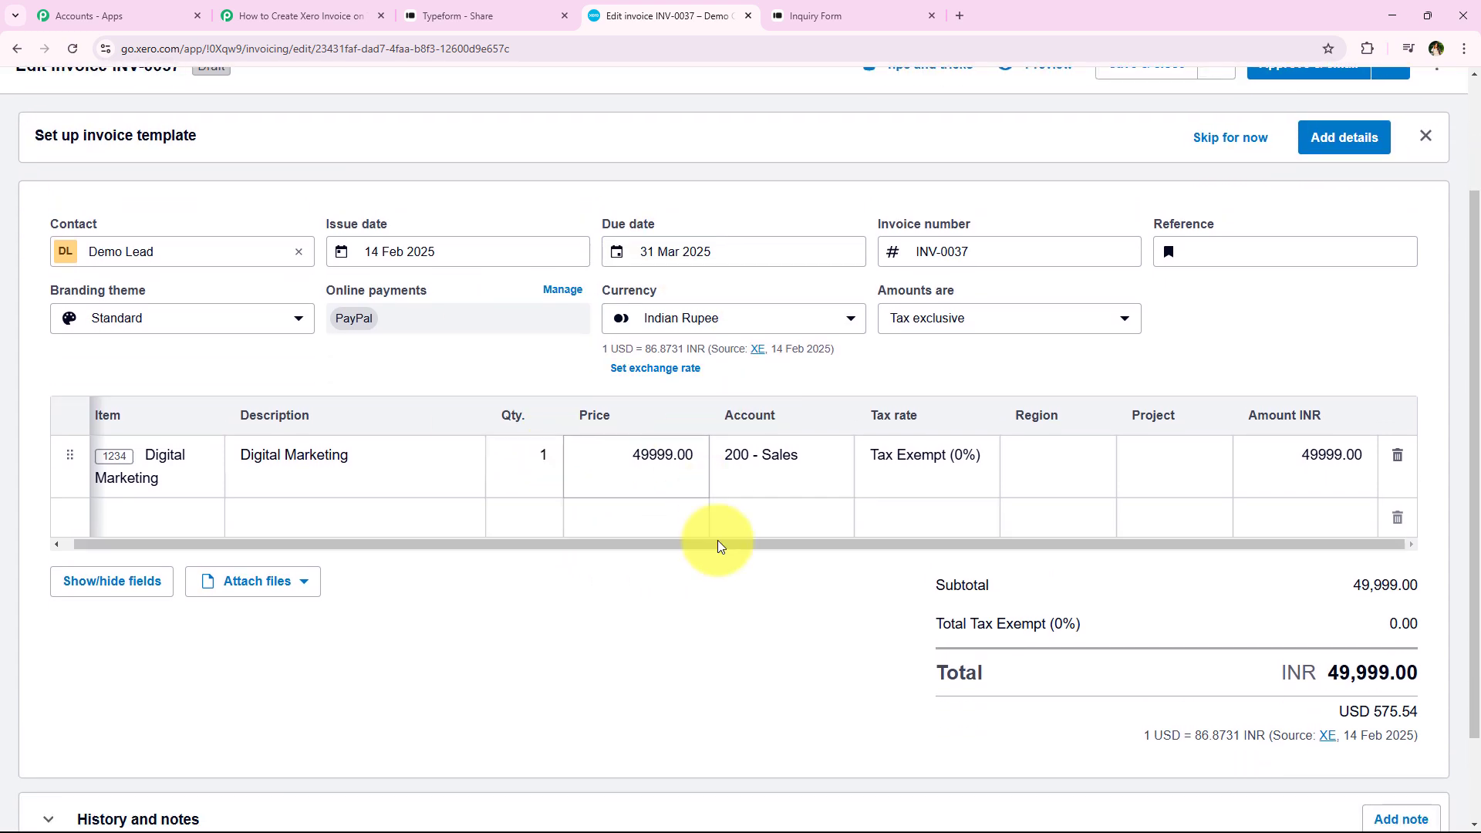
{"action": "scroll", "coordinate": [618, 546], "scroll_direction": "up", "scroll_amount": 1}
- Switch to the Pabbly Connect workflow and review its Typeform New Entry trigger and Xero action against the Inquiry Form
{"action": "left_click", "coordinate": [355, 15]}
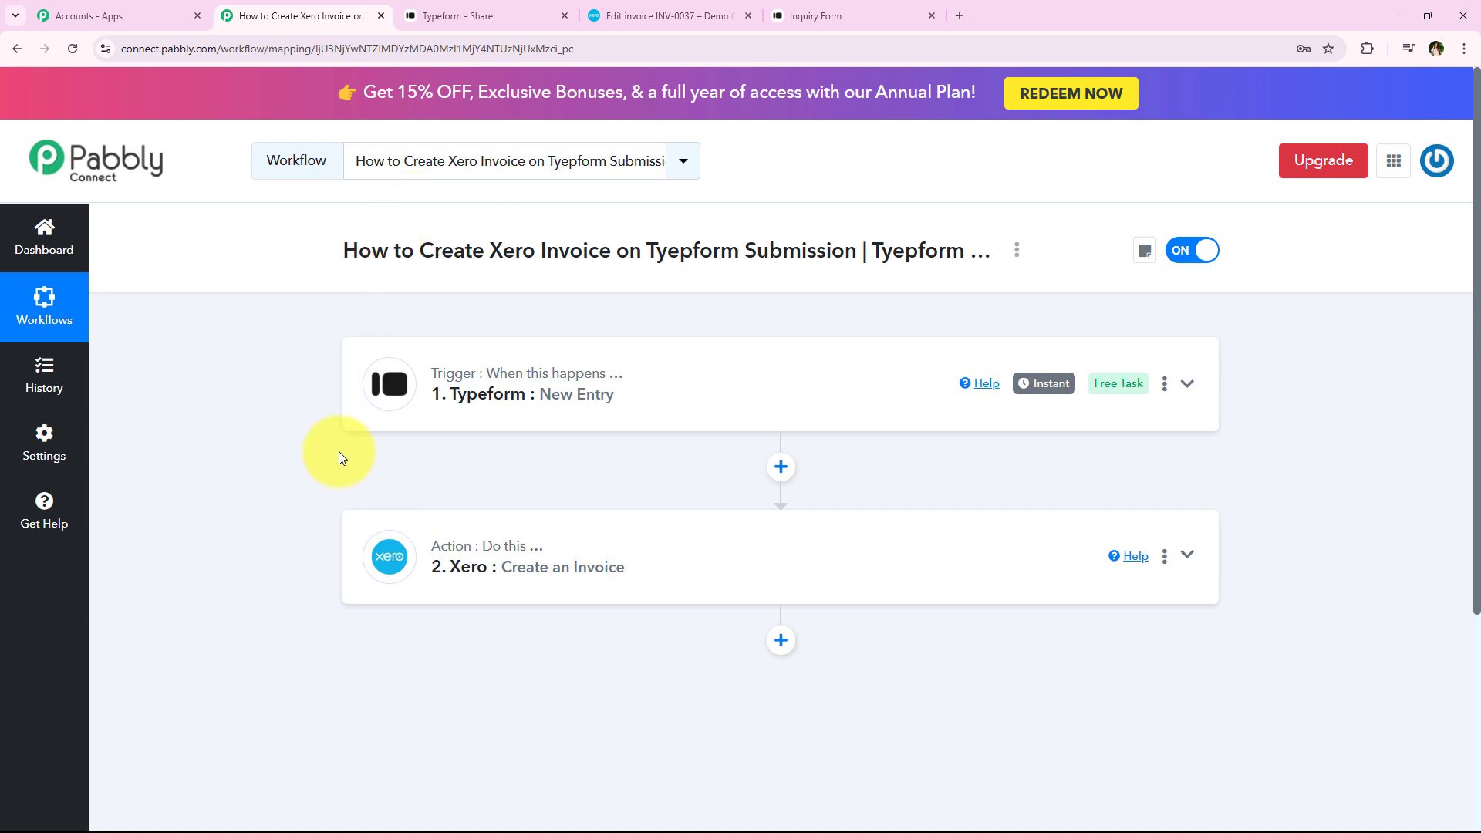
{"action": "double_click", "coordinate": [544, 397]}
{"action": "left_click_drag", "start_coordinate": [595, 402], "coordinate": [467, 403]}
{"action": "left_click", "coordinate": [468, 403]}
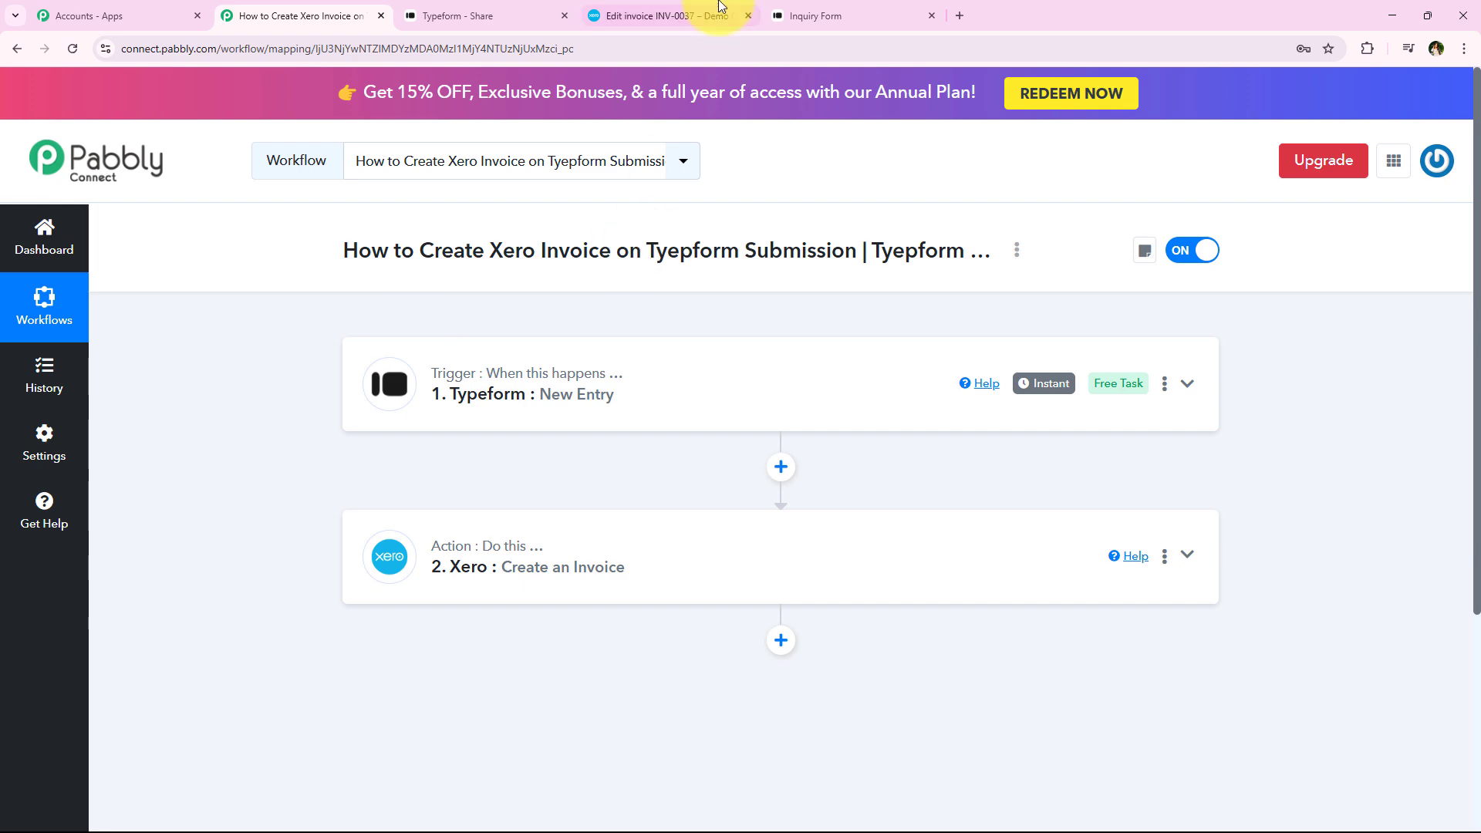
{"action": "left_click", "coordinate": [784, 15]}
{"action": "left_click", "coordinate": [317, 11]}
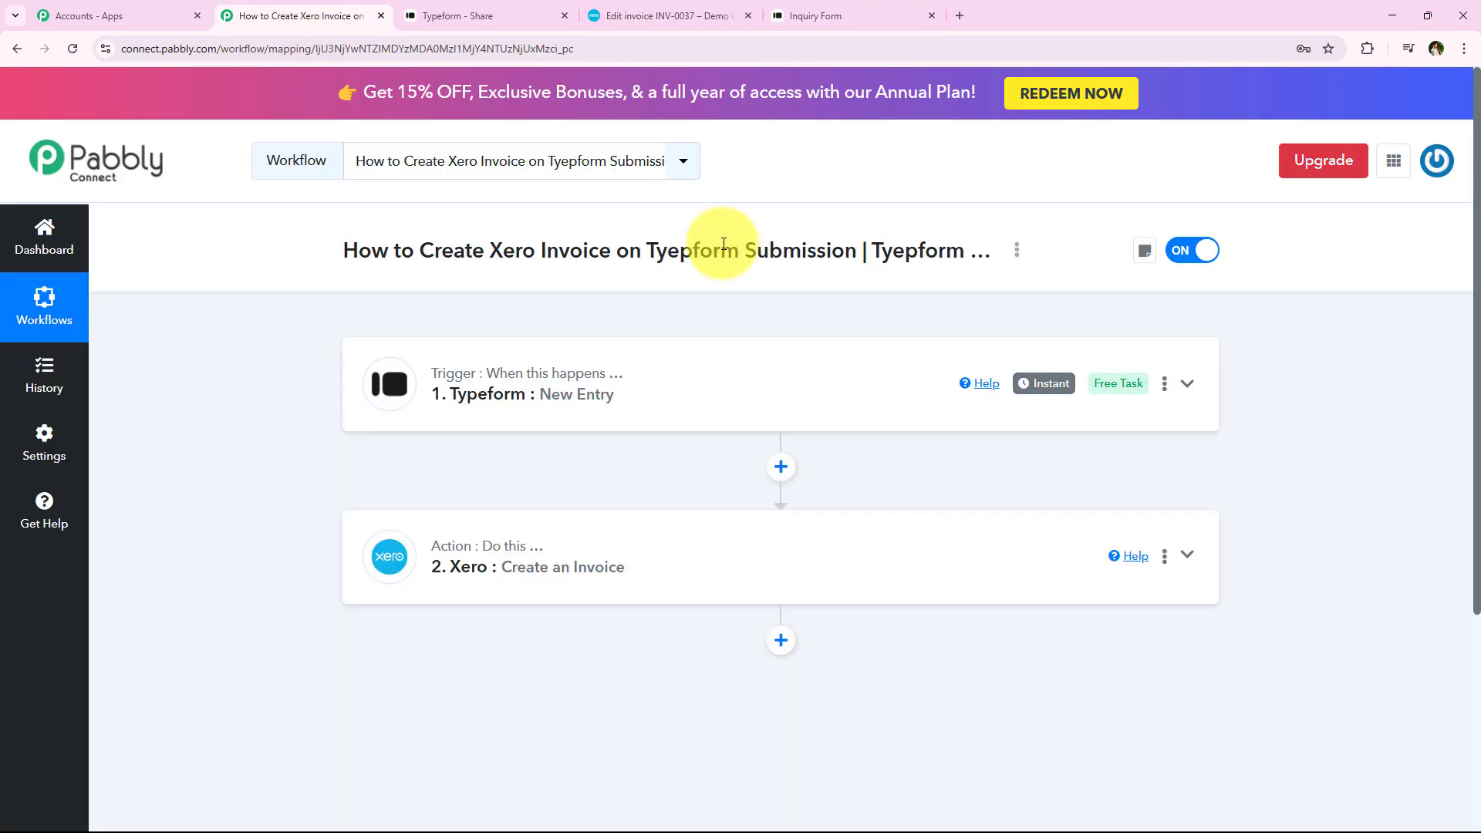
- Recheck the draft invoice's line item in Xero and return to the Pabbly Connect workflow overview
{"action": "left_click", "coordinate": [664, 15]}
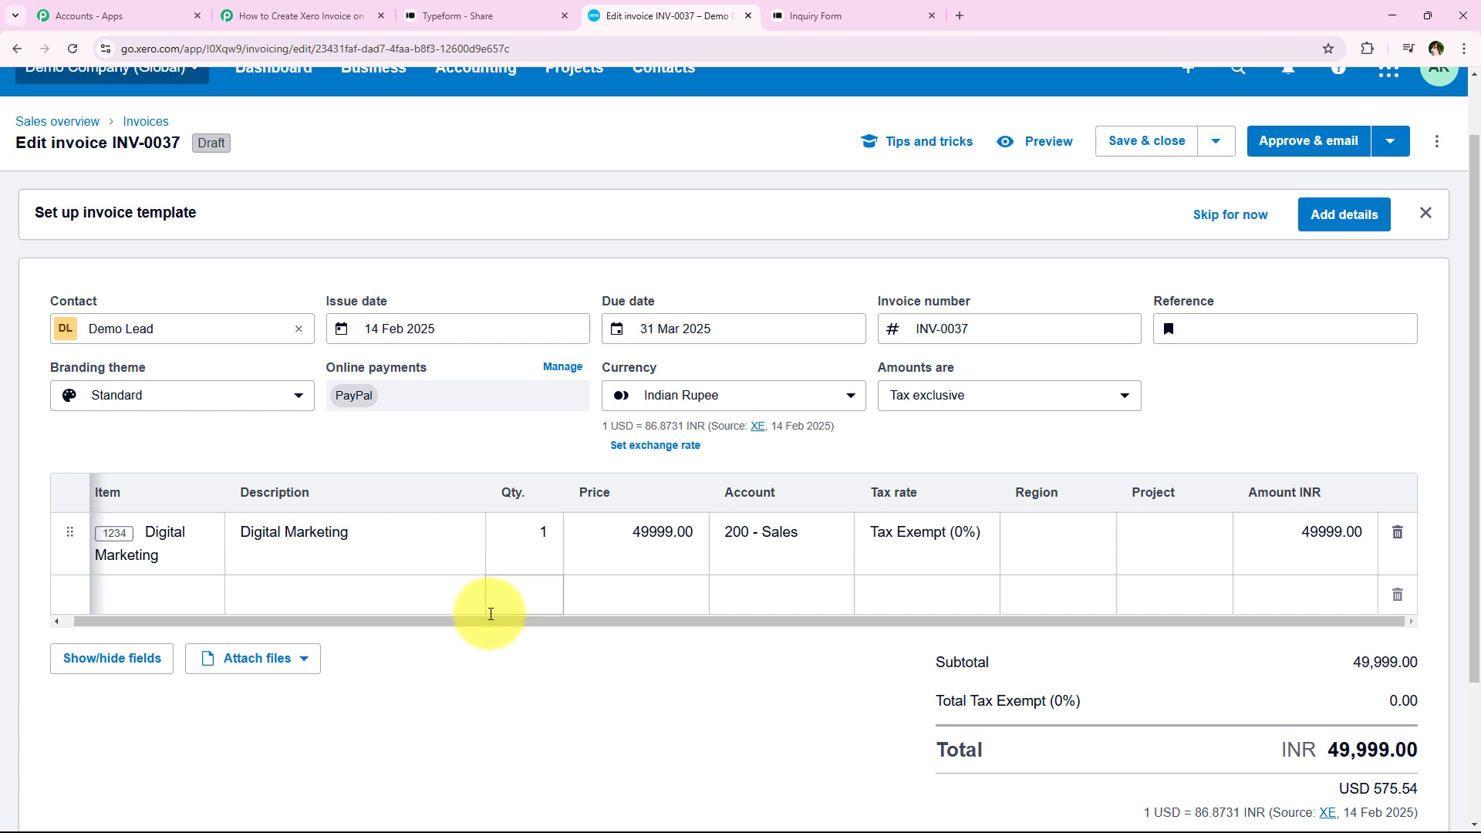
{"action": "scroll", "coordinate": [370, 622], "scroll_direction": "left", "scroll_amount": 2}
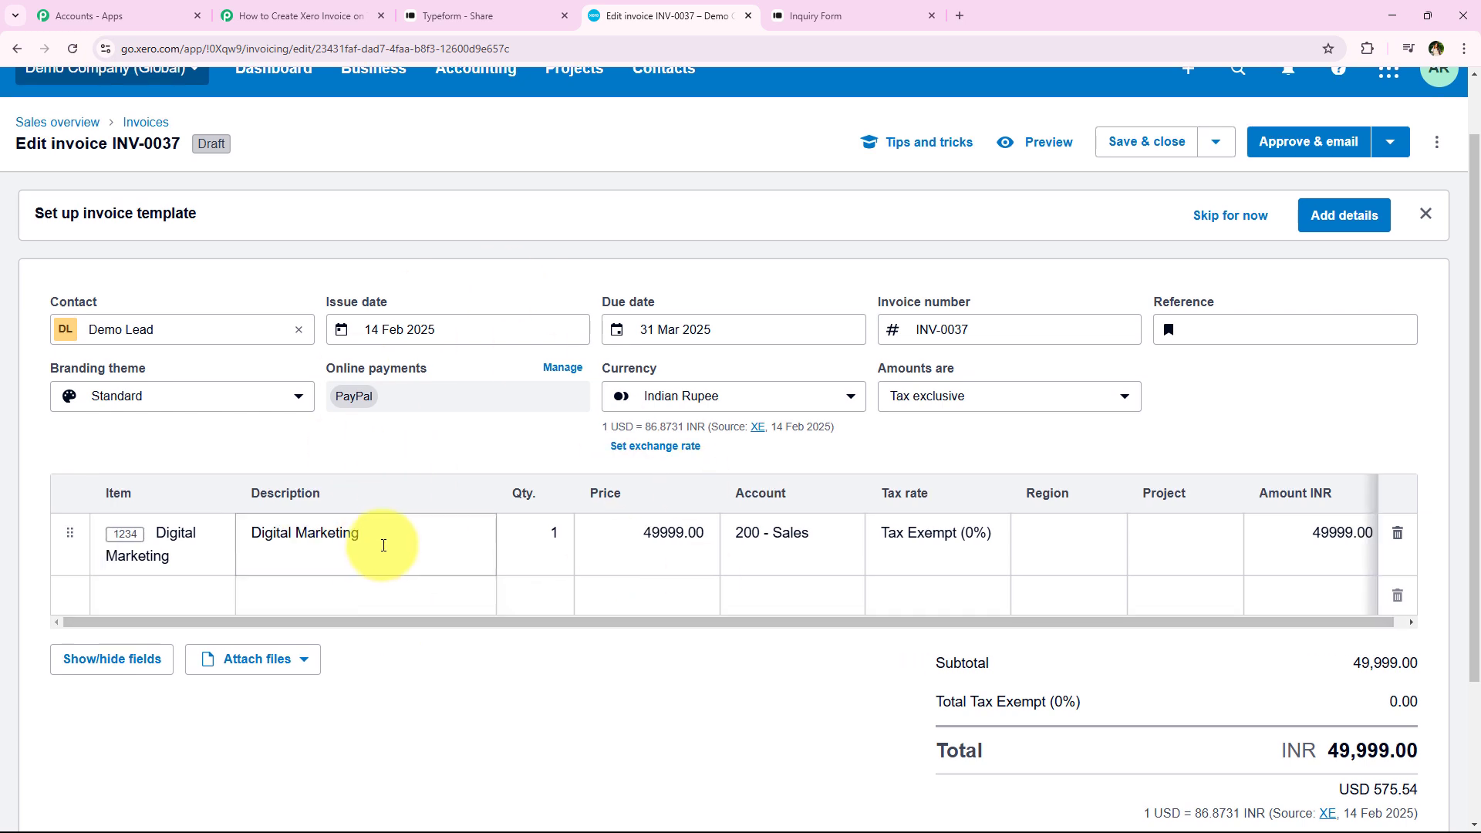
{"action": "scroll", "coordinate": [381, 545], "scroll_direction": "up", "scroll_amount": 2}
{"action": "left_click", "coordinate": [301, 15]}
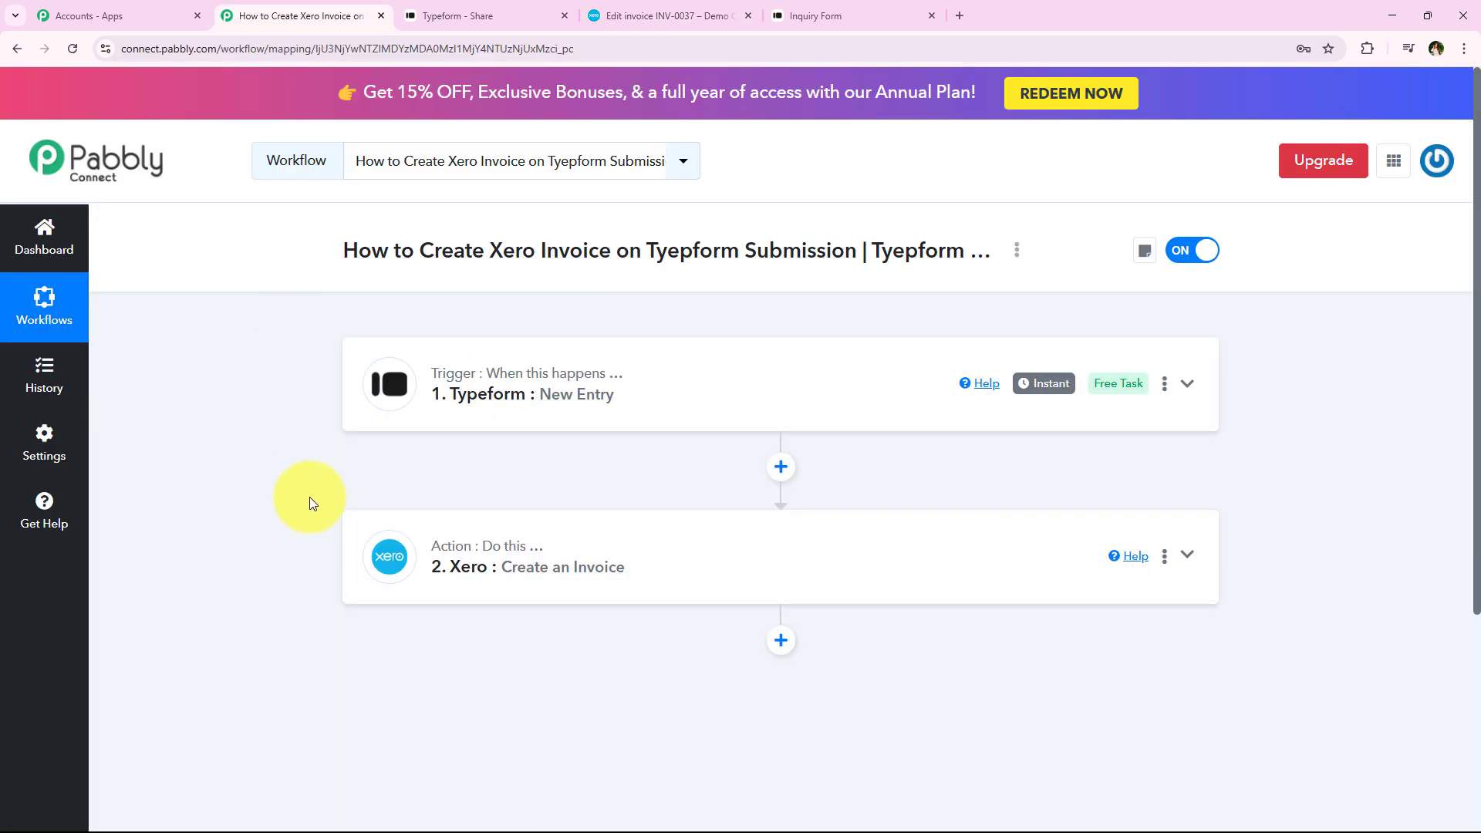